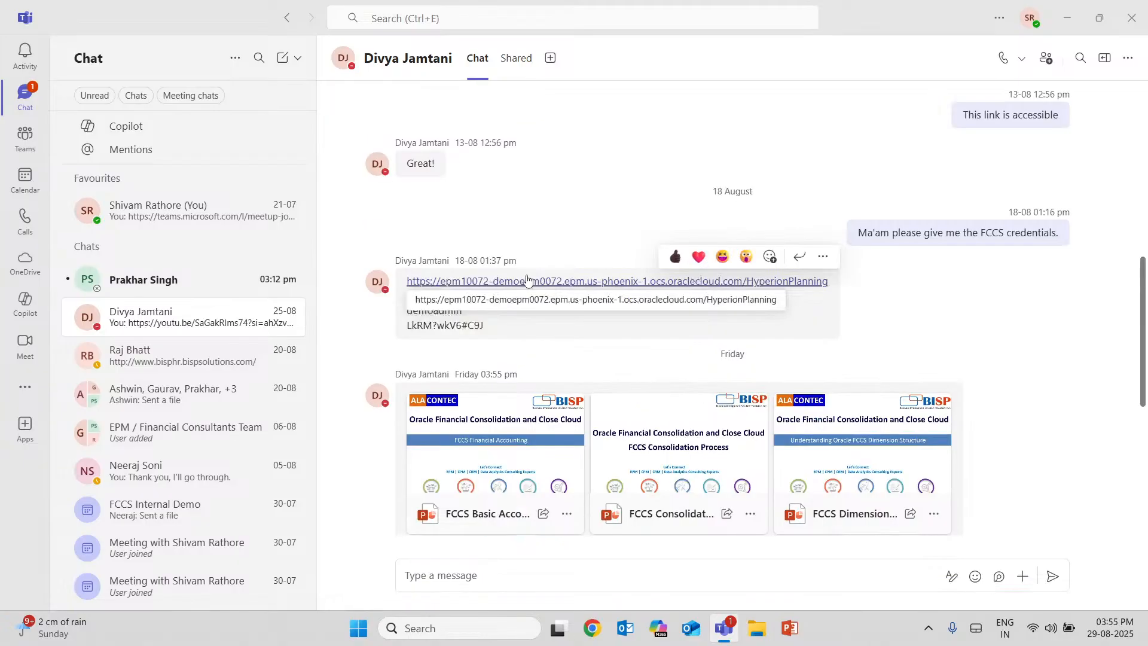
# Switch to the browser through the shared HyperionPlanning link and sign in to Oracle Cloud with the prefilled credentials.
pyautogui.click(529, 280)
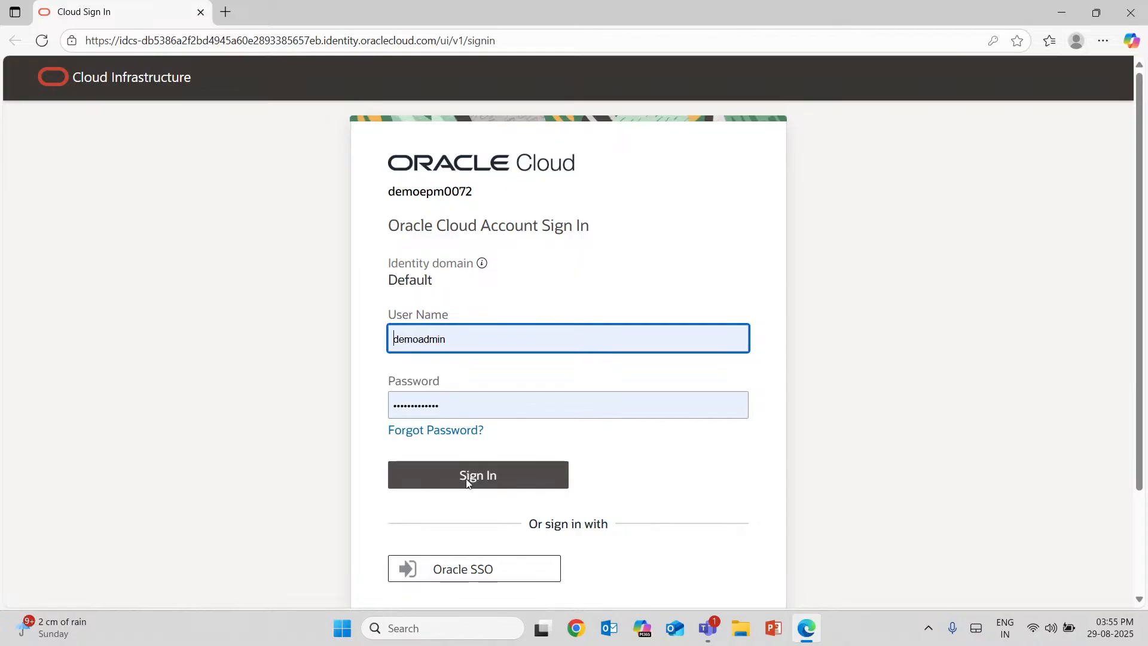
pyautogui.click(467, 482)
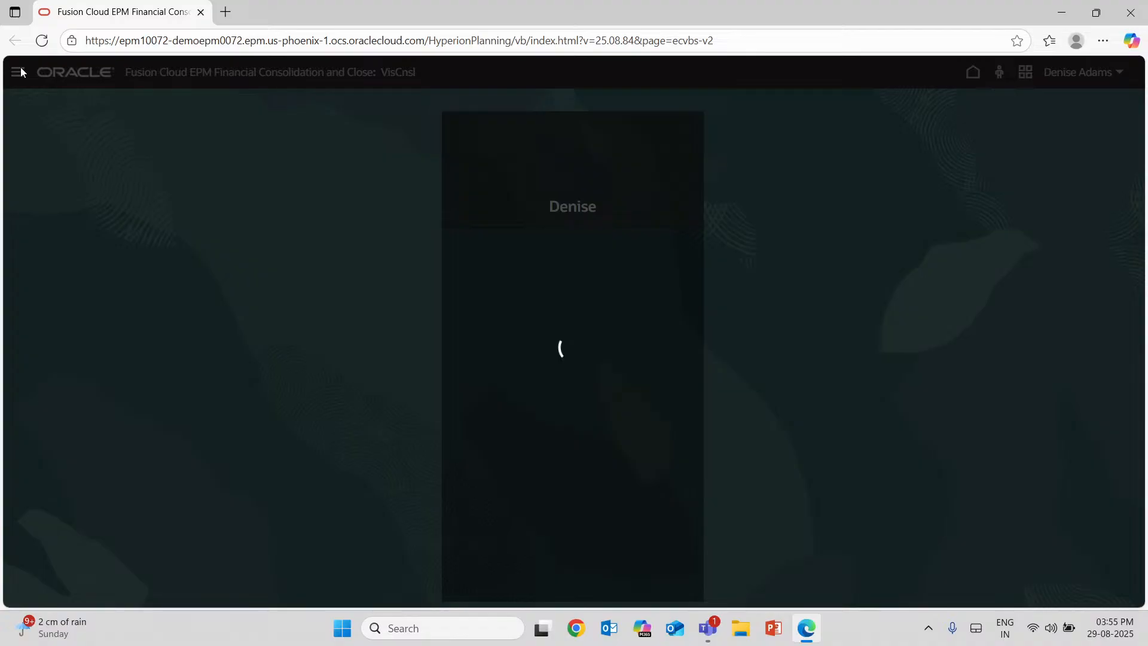
# Open the Dimensions management page of the VisCnsl application.
pyautogui.click(19, 72)
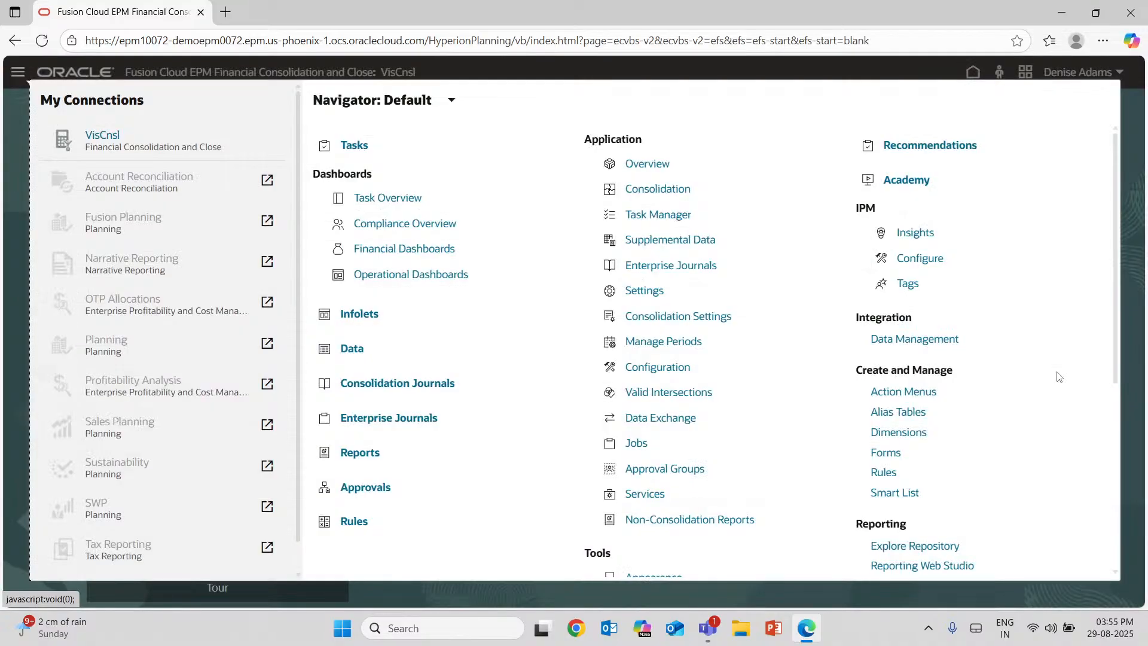
pyautogui.scroll(-3, 913, 271)
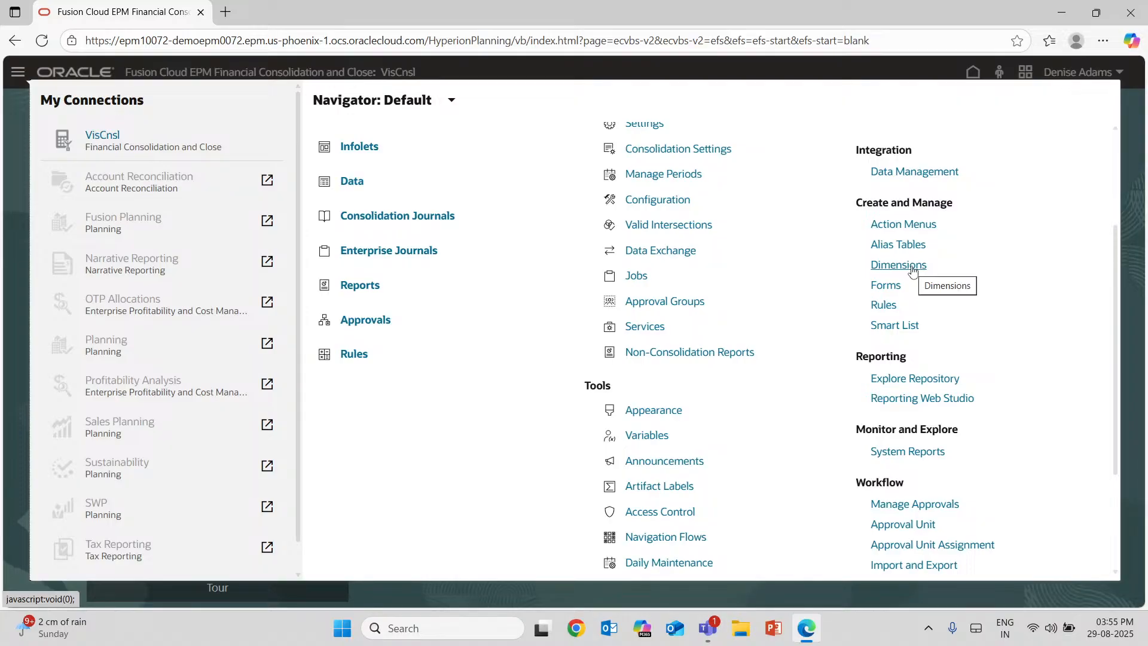
pyautogui.click(898, 265)
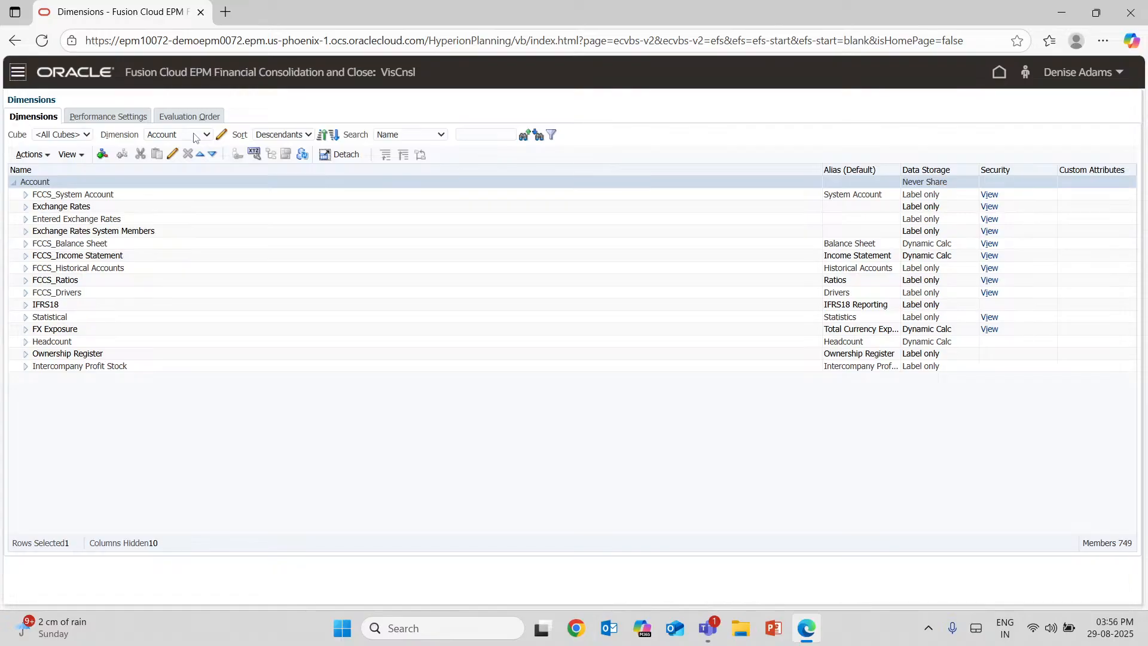
# Look through the available dimensions and choose Account.
pyautogui.click(196, 138)
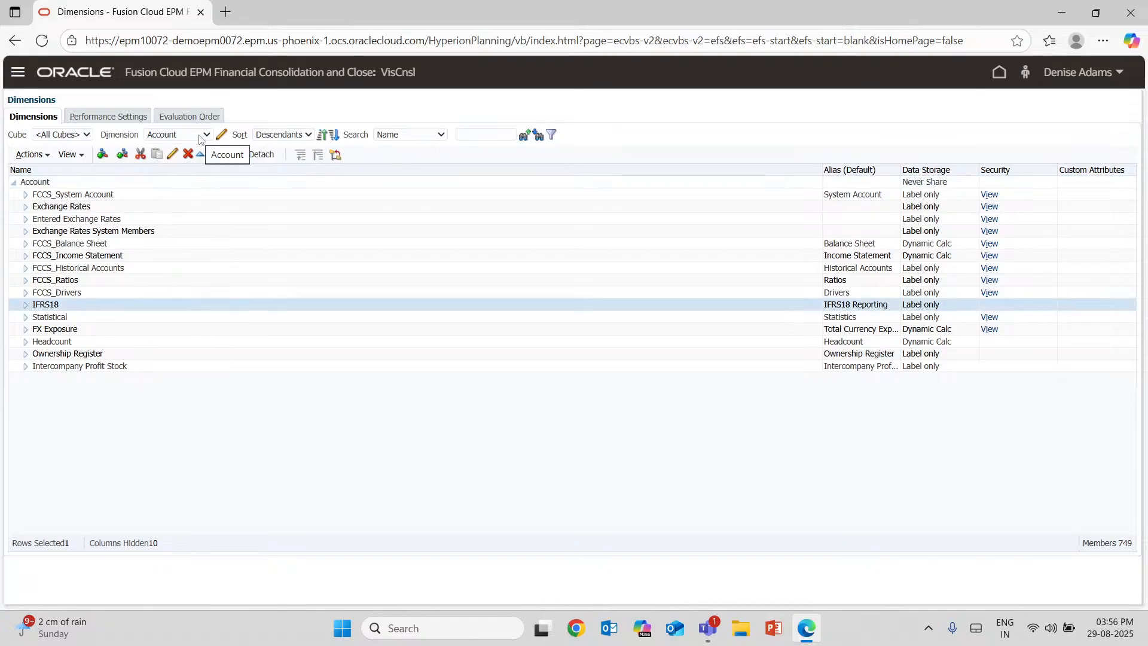
pyautogui.click(200, 138)
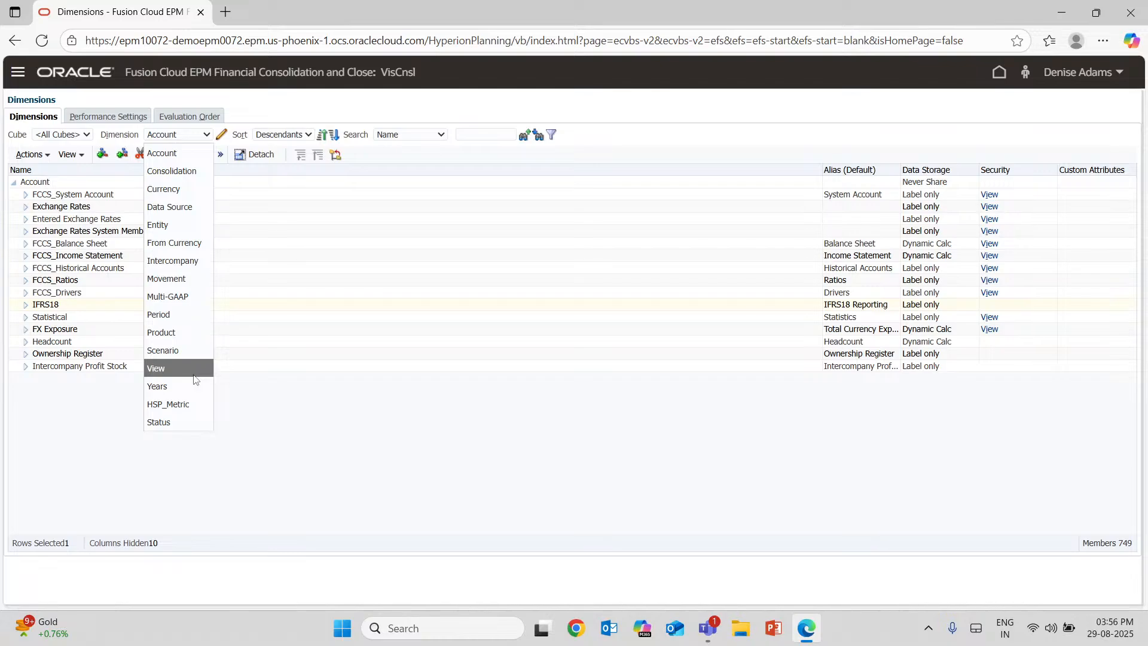
pyautogui.click(169, 155)
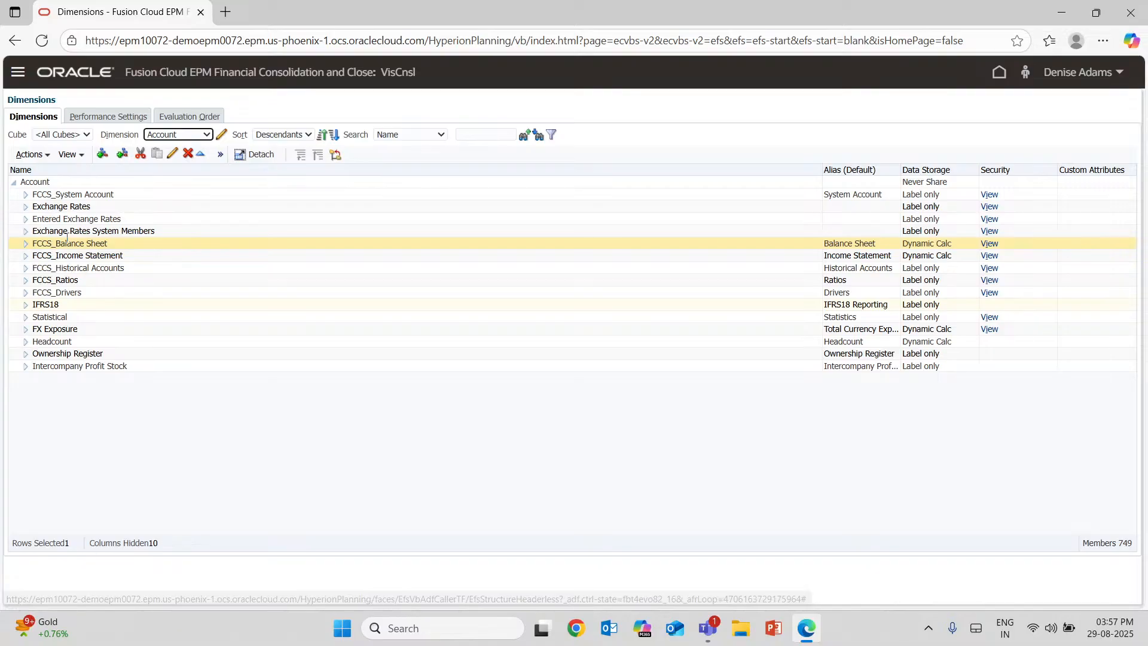
# Expand FCCS_Balance Sheet through the Traditional Approach and Current Assets to FCCS_Cash And Cash Equivalents, and open member 11101 for editing.
pyautogui.doubleClick(67, 242)
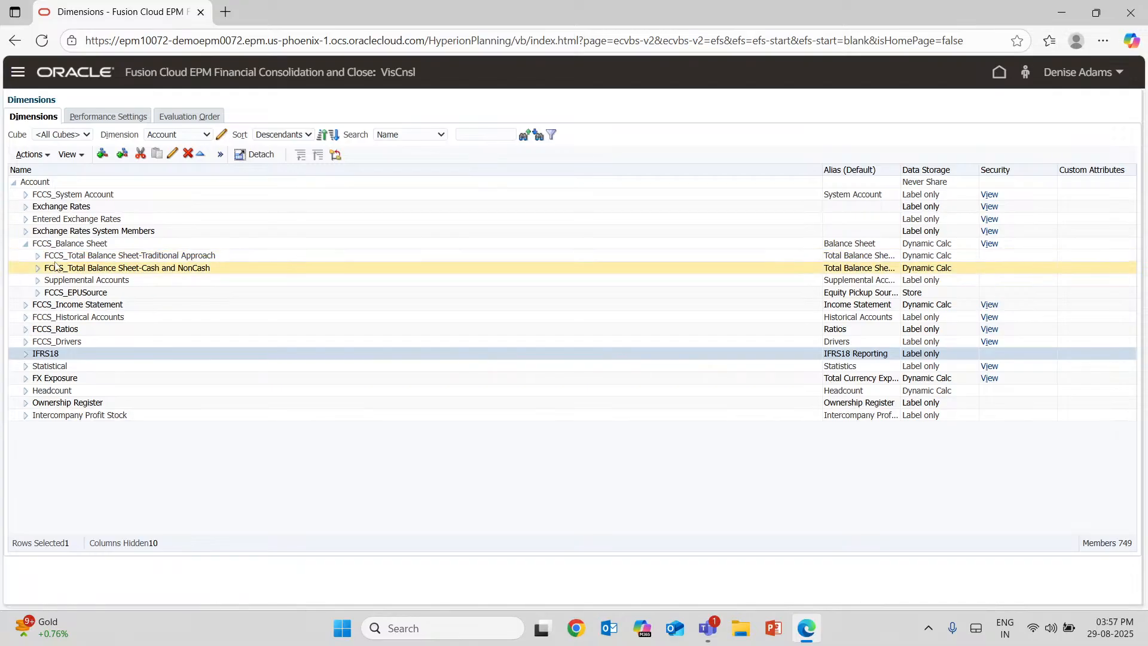
pyautogui.click(38, 258)
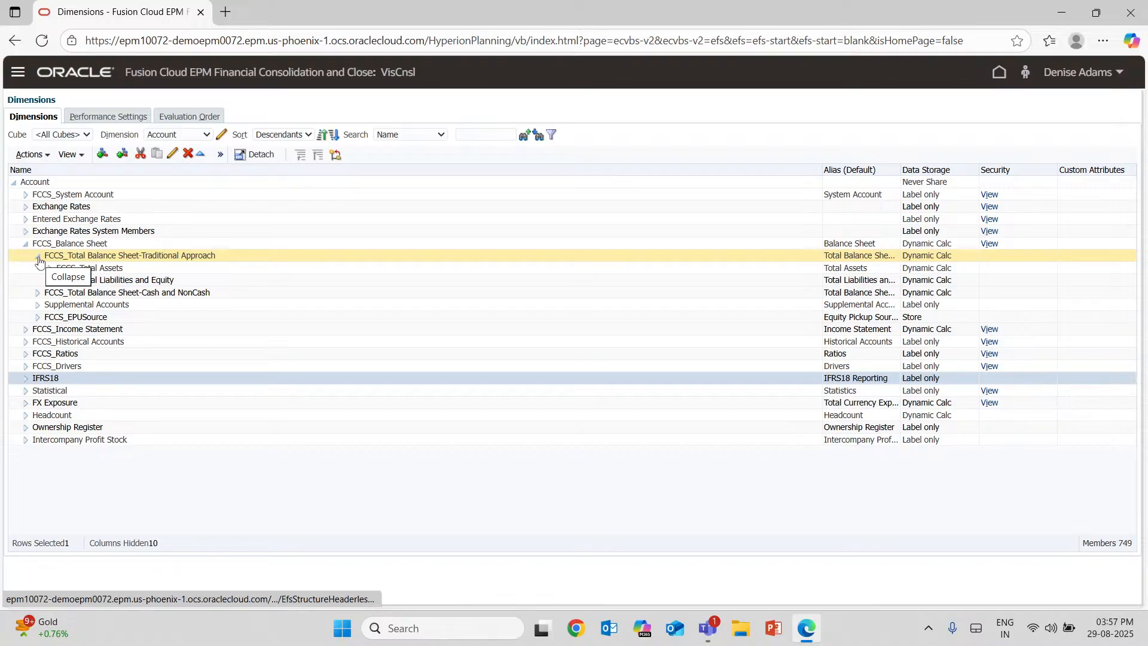
pyautogui.click(50, 268)
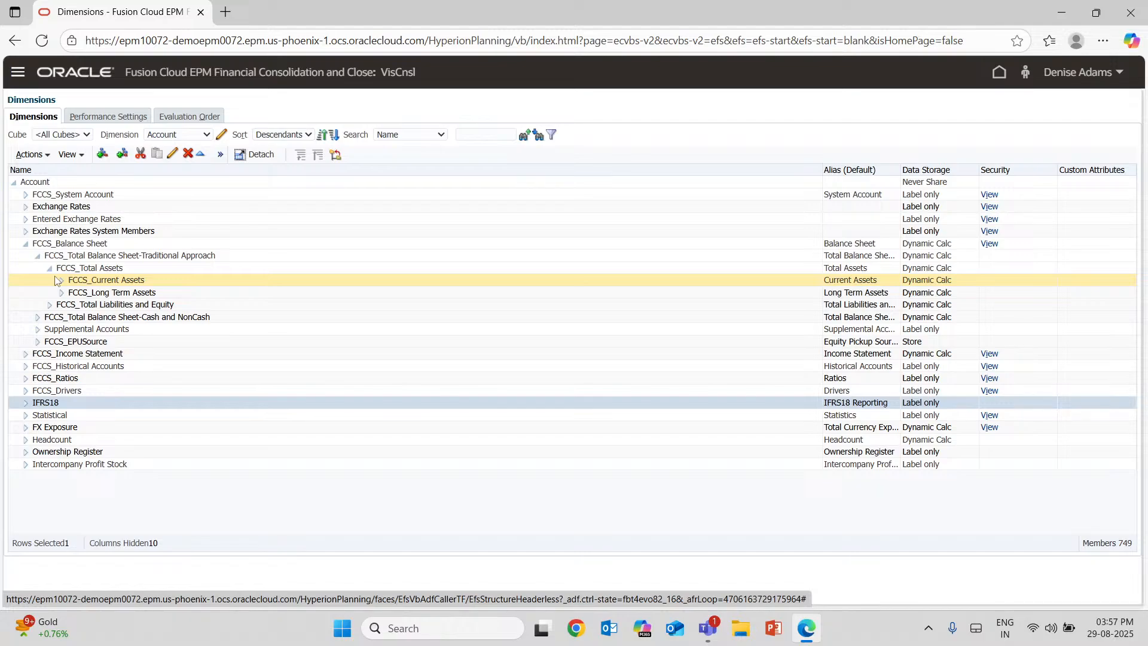
pyautogui.click(60, 280)
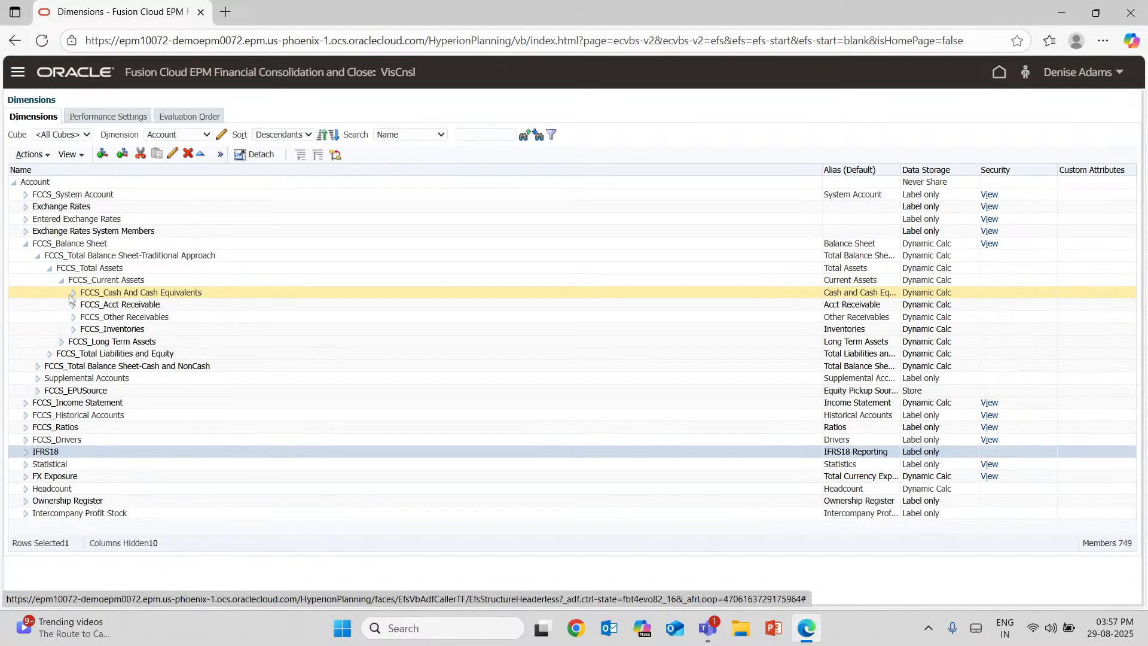
pyautogui.click(72, 295)
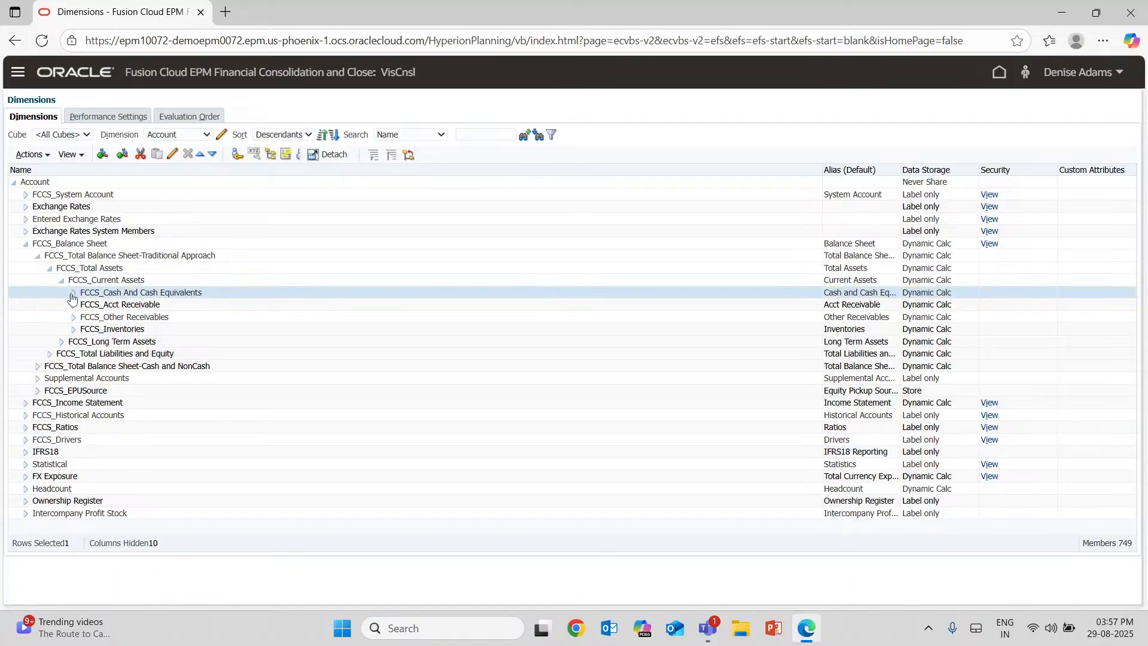
pyautogui.click(73, 294)
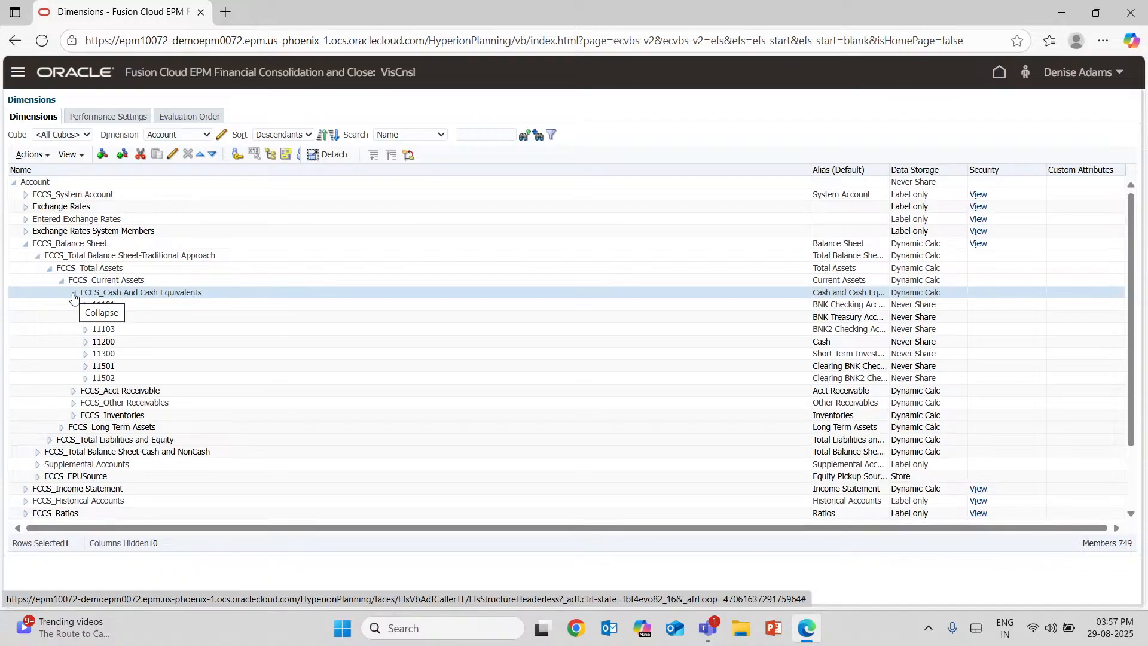
pyautogui.press('Down')
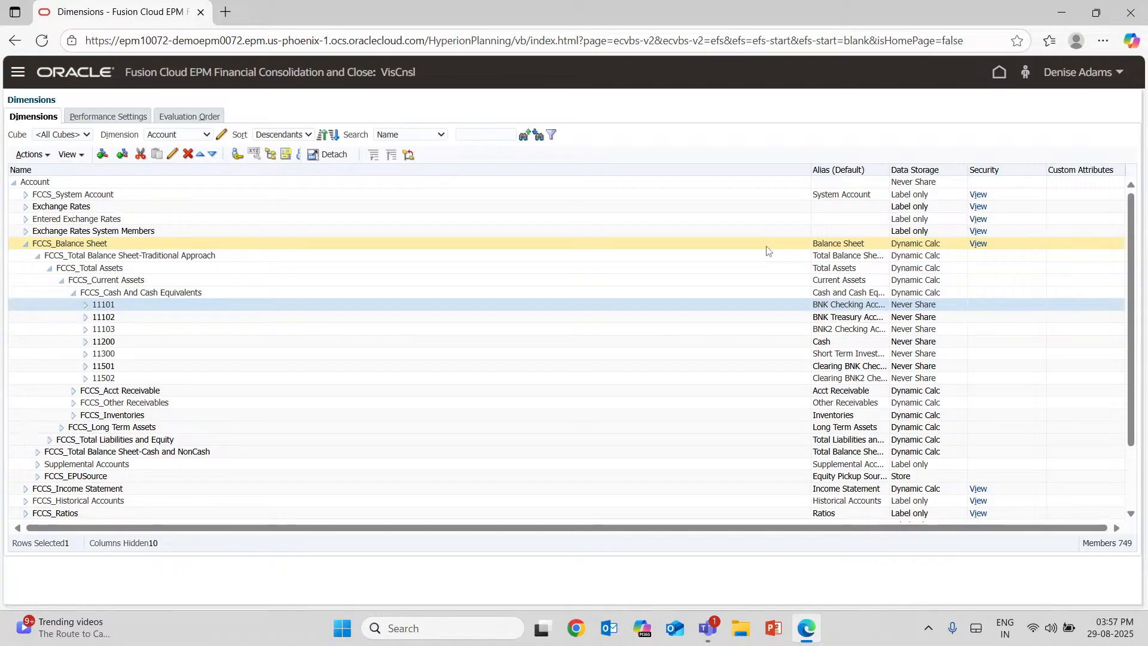
pyautogui.click(172, 157)
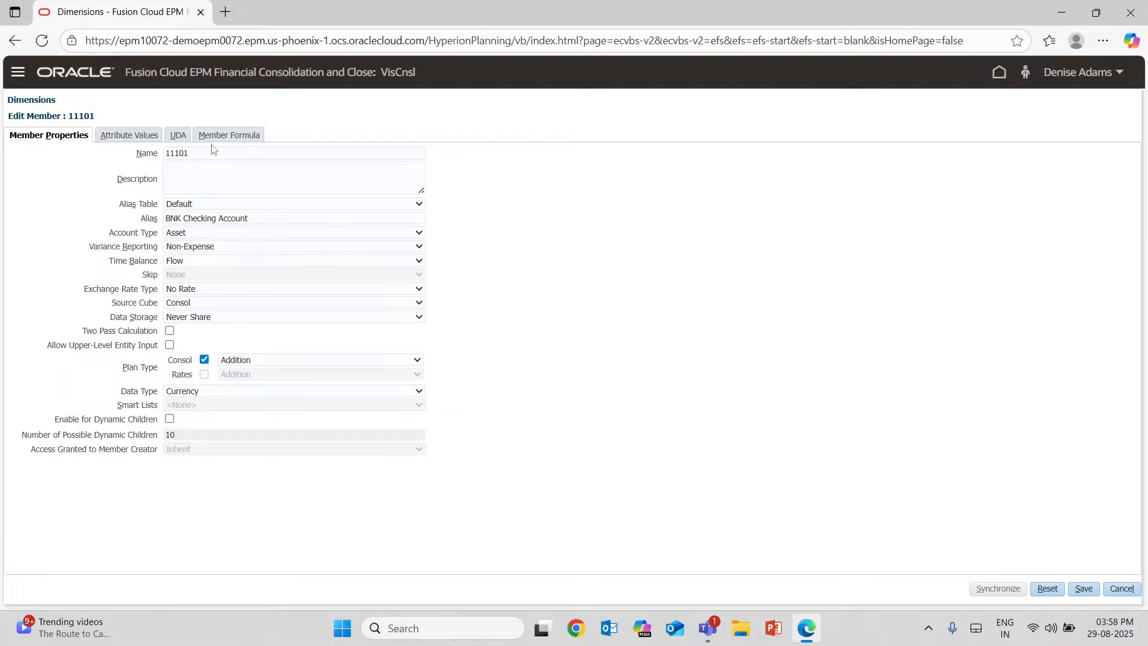
# Examine the description, alias table and account type settings of member 11101, choosing Asset from the account types.
pyautogui.click(211, 178)
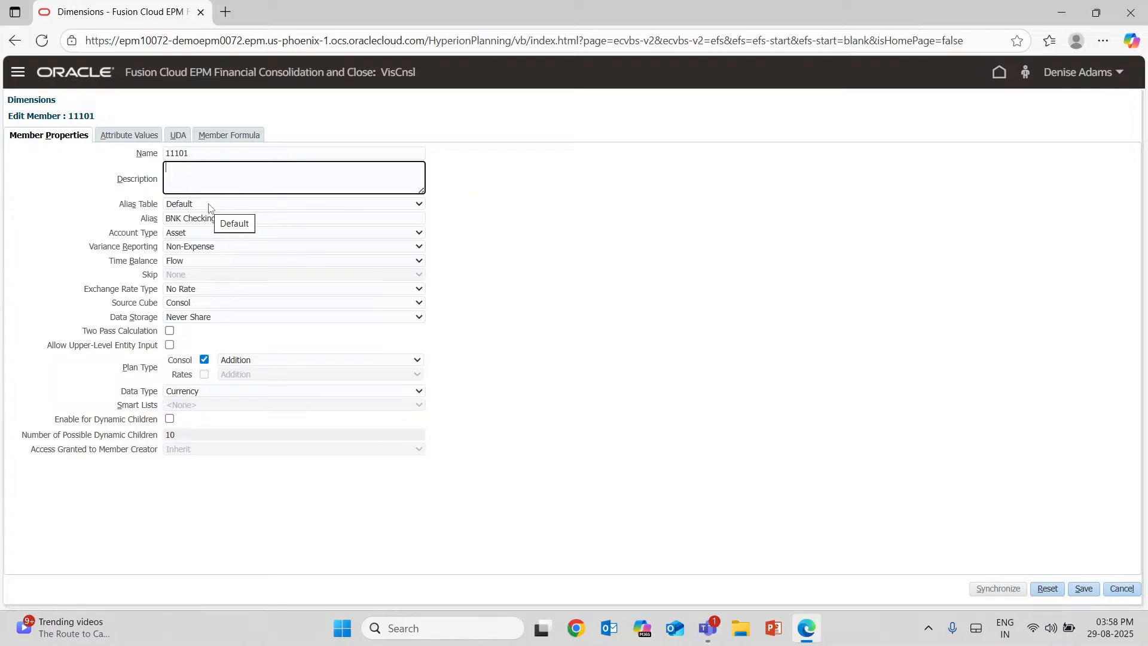
pyautogui.click(214, 207)
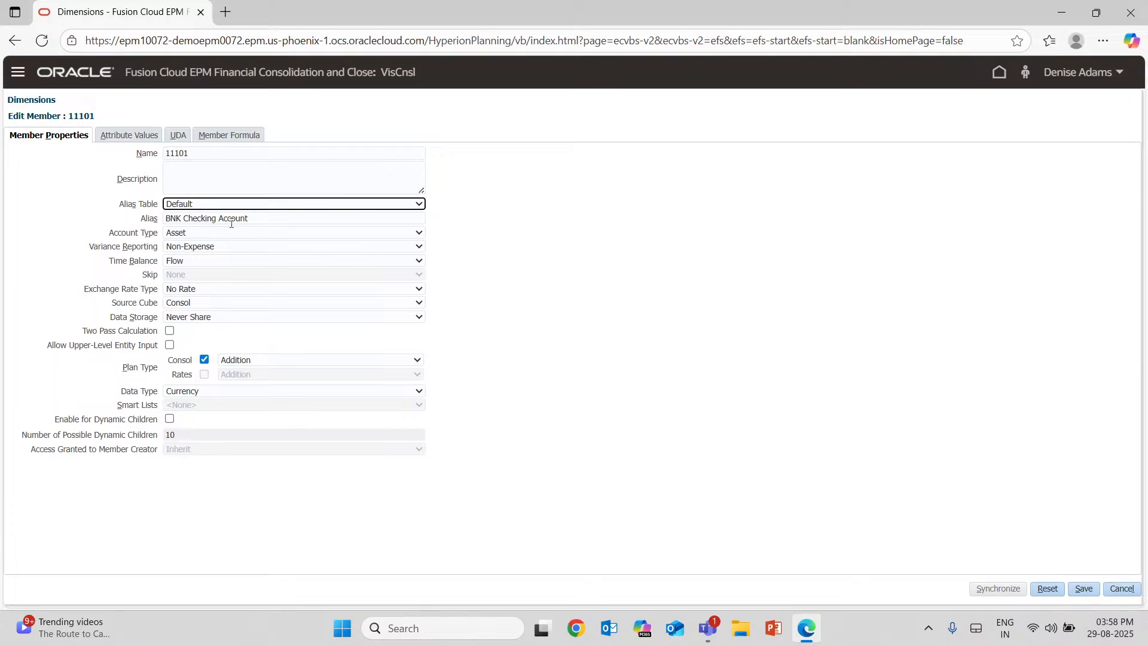
pyautogui.click(640, 229)
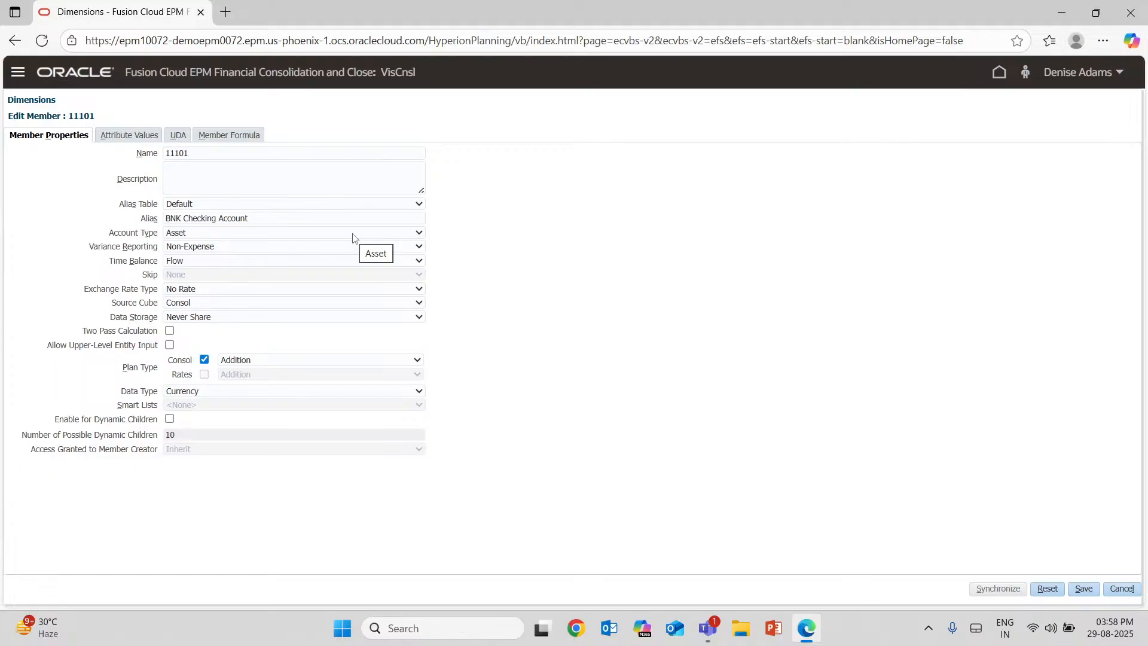
pyautogui.click(282, 234)
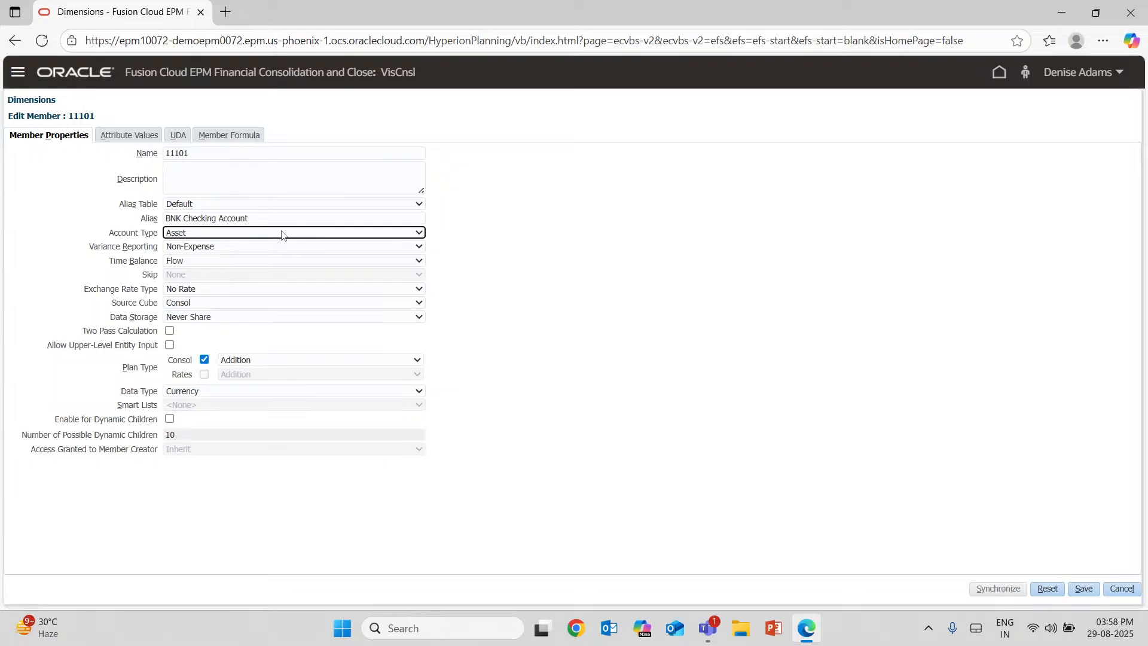
pyautogui.click(238, 235)
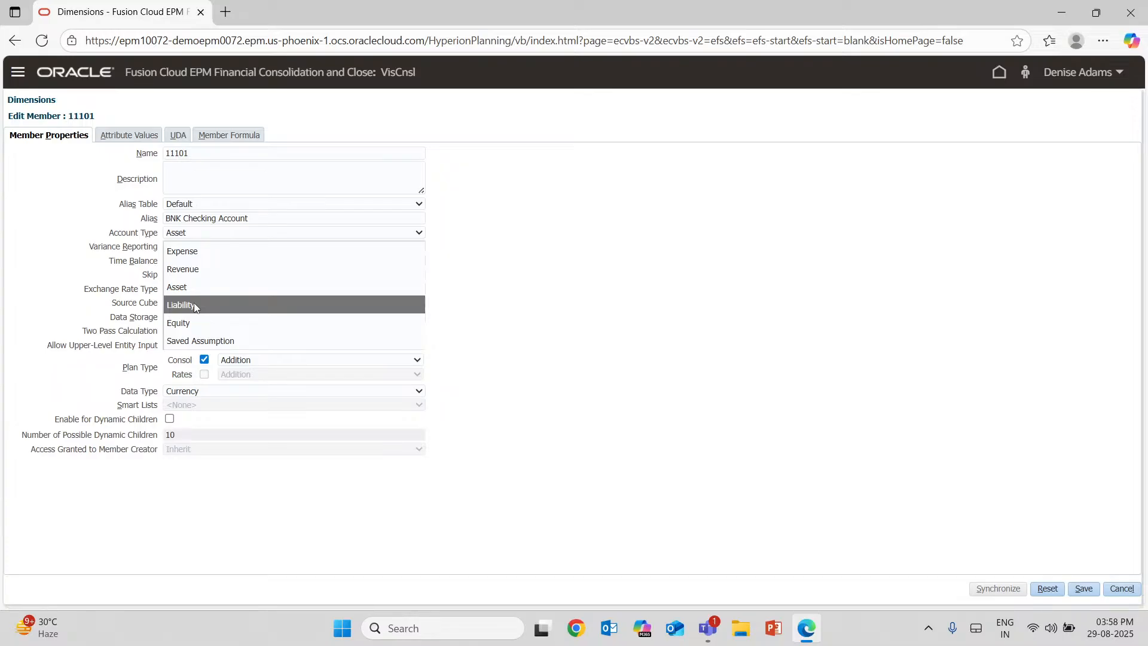
pyautogui.click(198, 289)
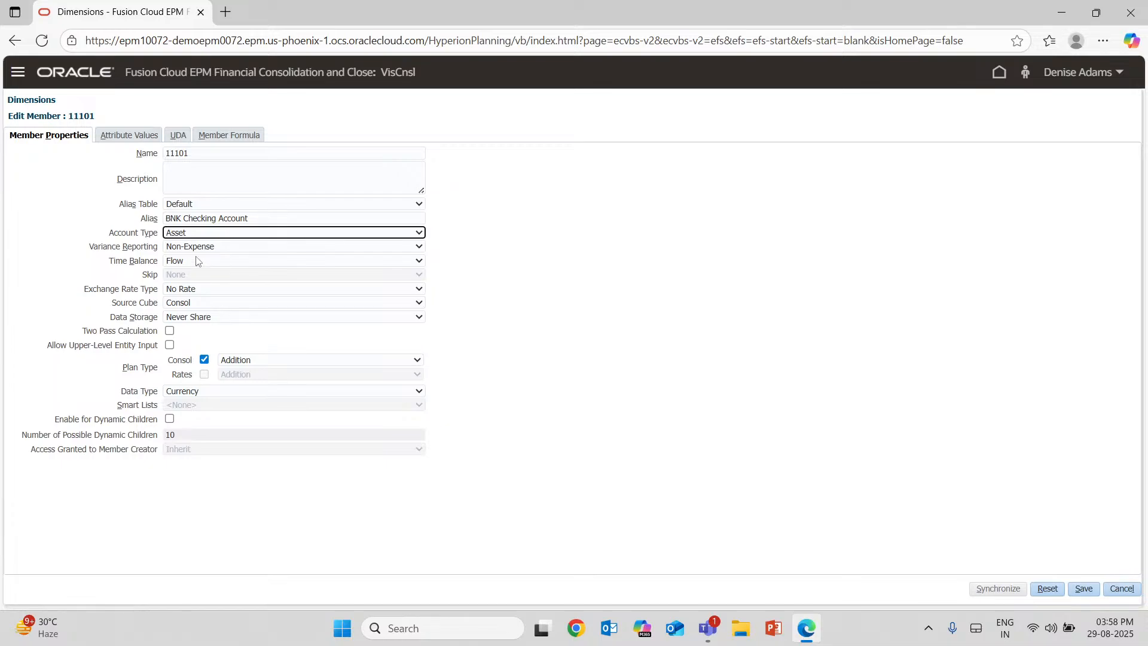
# Examine the available Variance Reporting and Time Balance options for member 11101.
pyautogui.click(207, 247)
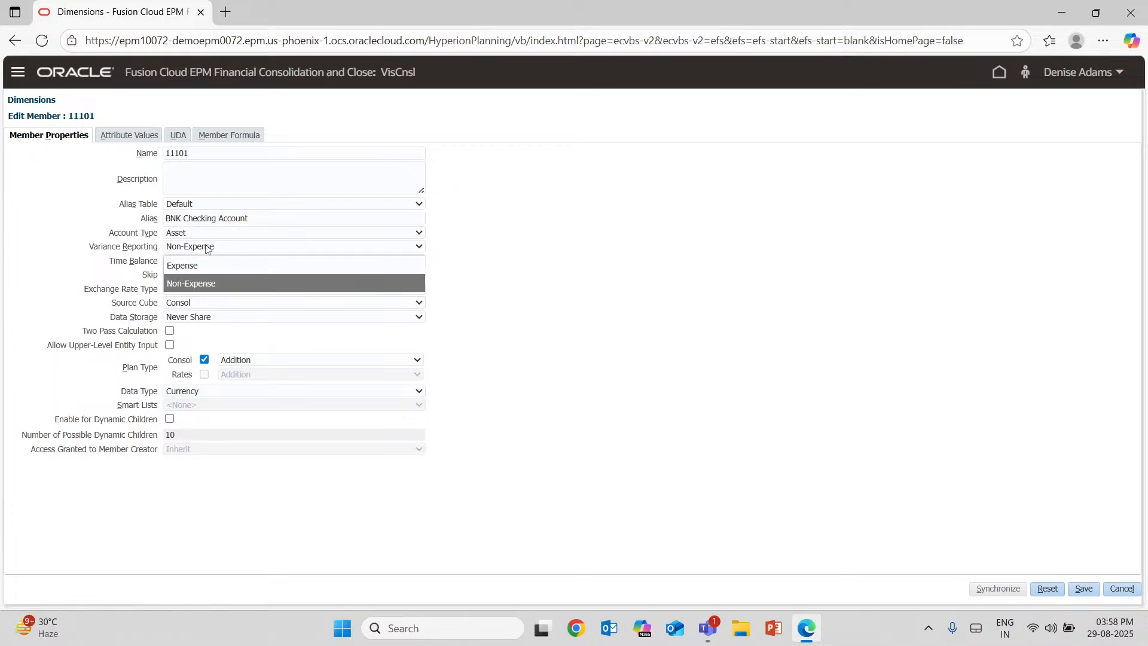
pyautogui.click(144, 305)
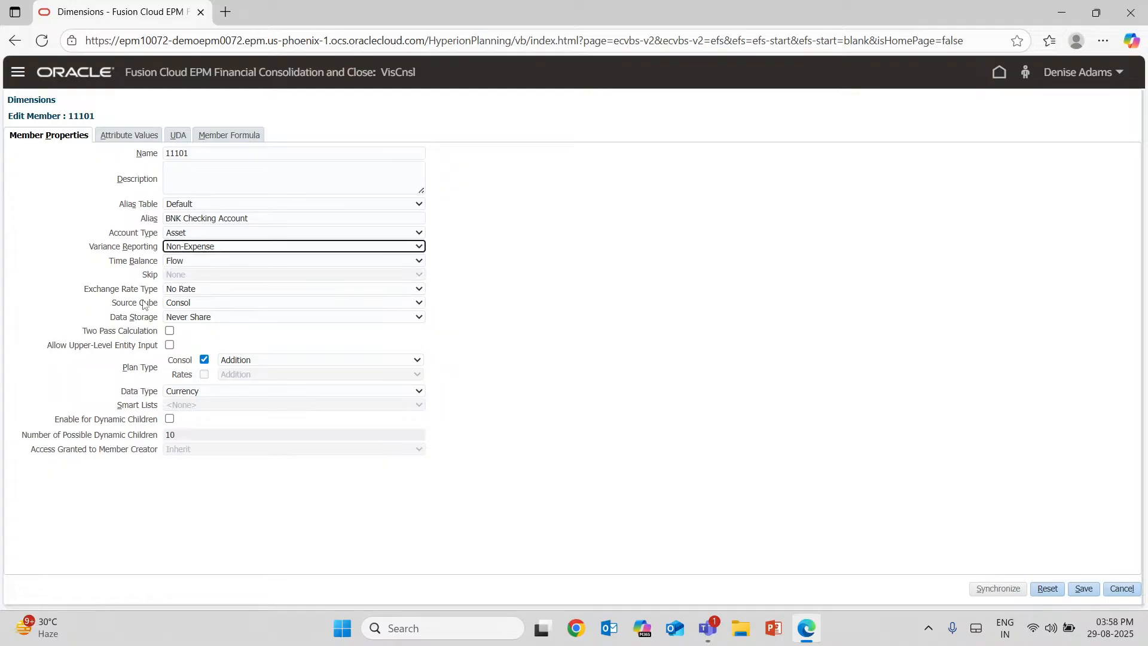
pyautogui.click(219, 263)
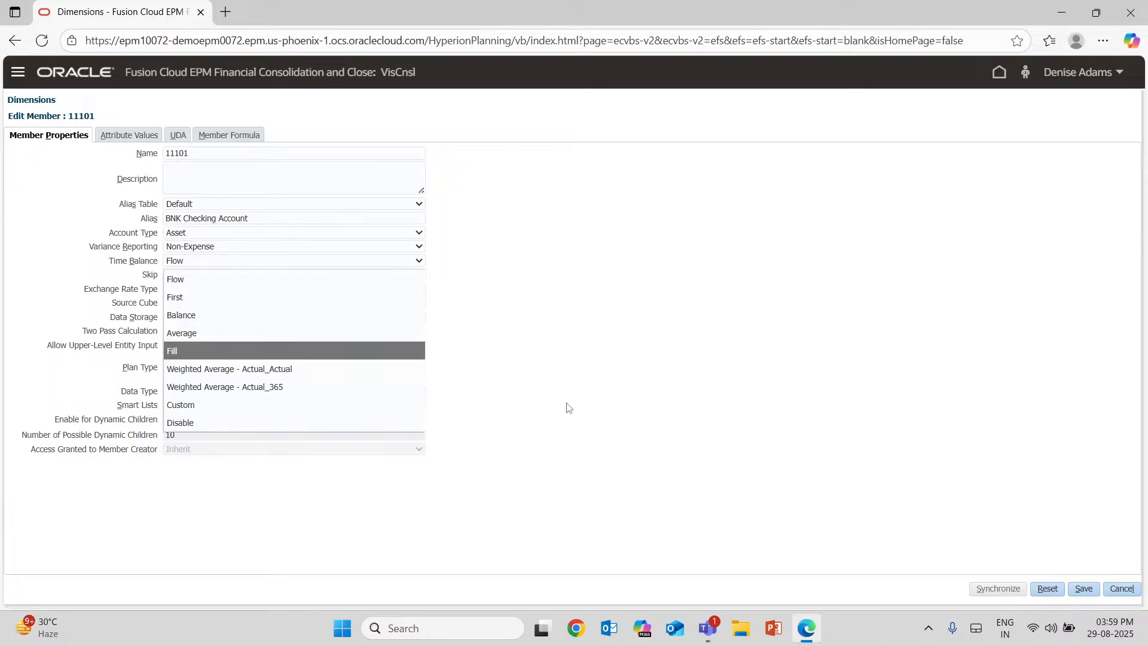
pyautogui.click(568, 408)
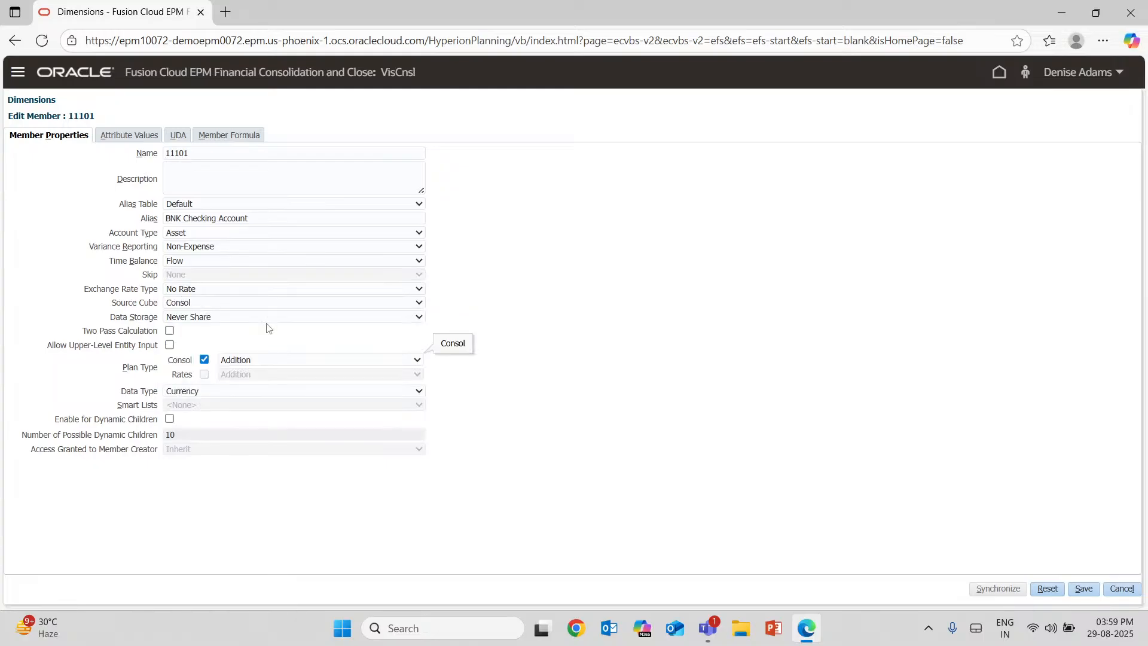
# Compare the member's alias with the available account types and choose Asset.
pyautogui.click(229, 234)
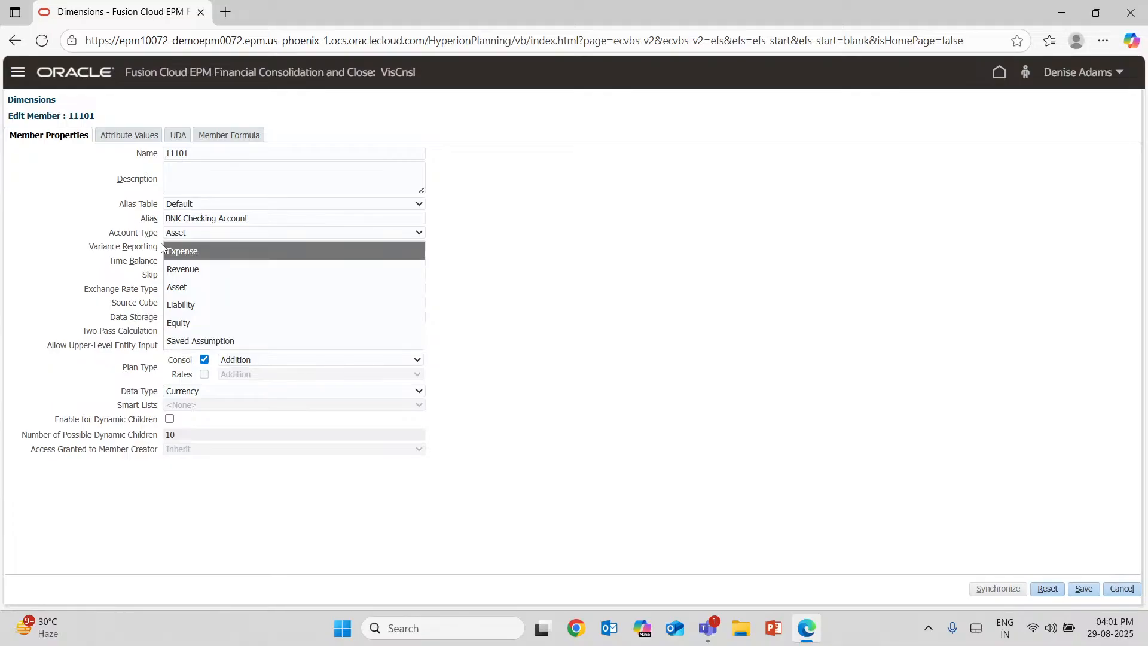
pyautogui.click(586, 290)
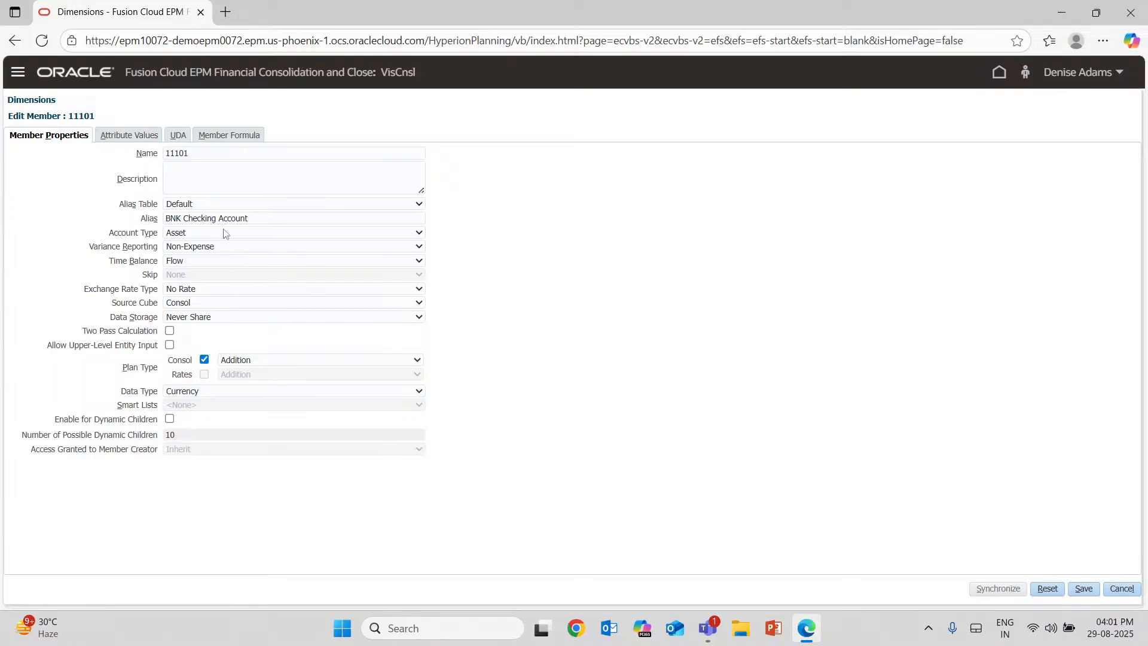
pyautogui.moveTo(250, 218); pyautogui.dragTo(165, 219)
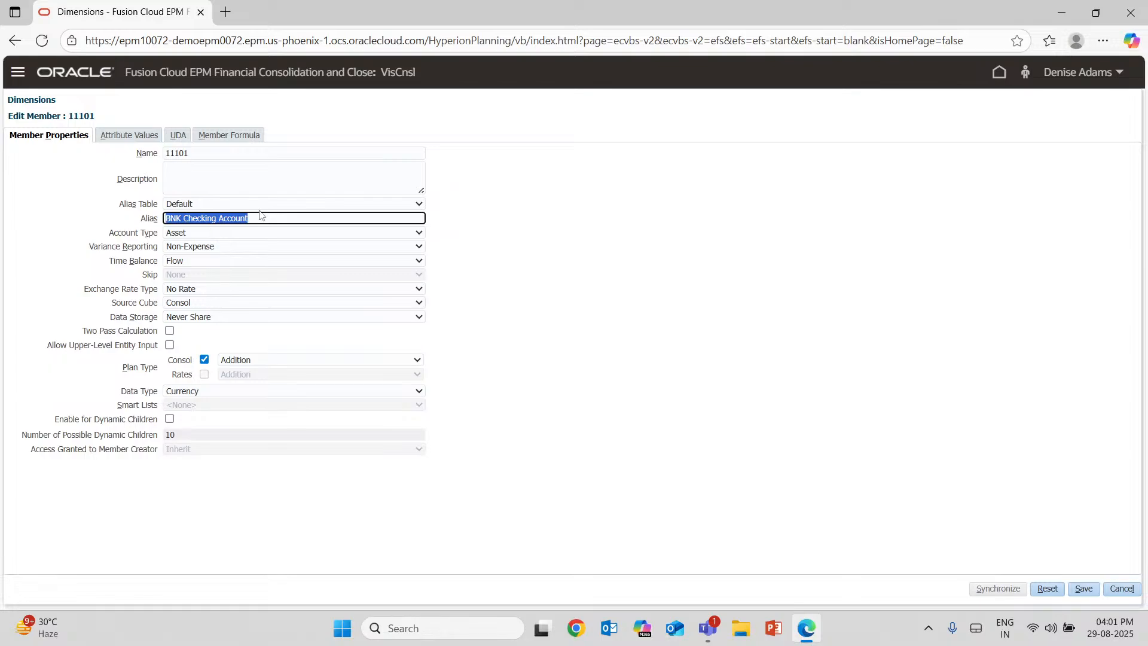
pyautogui.click(205, 234)
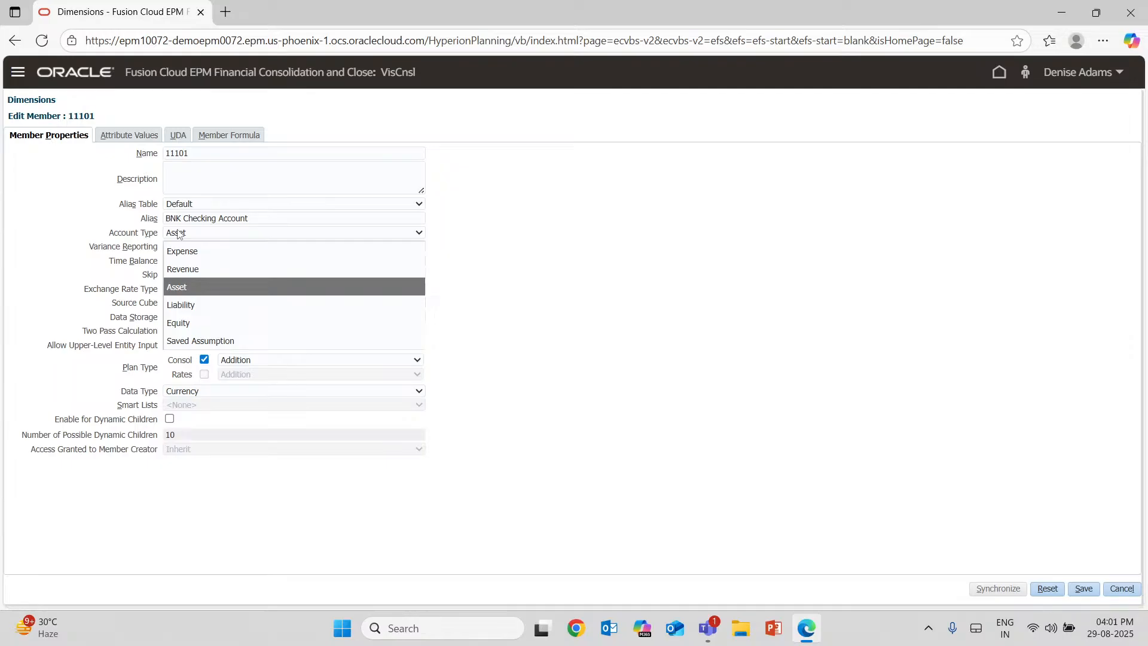
pyautogui.click(218, 282)
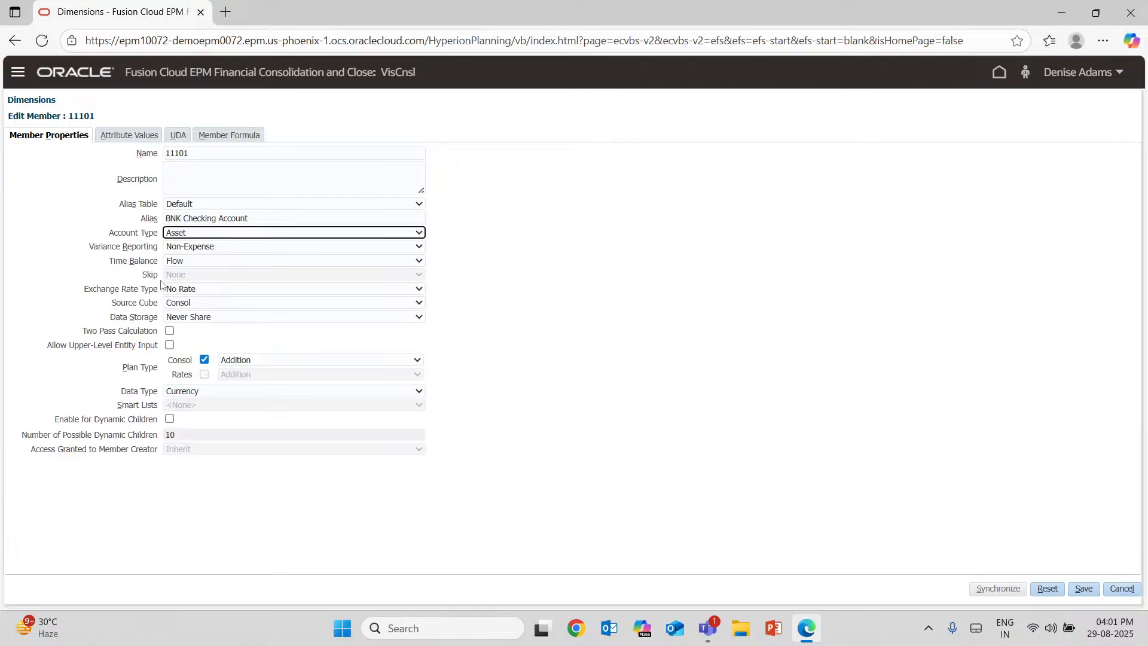
# Examine the Expense and Non-Expense choices for the member's Variance Reporting property.
pyautogui.click(223, 248)
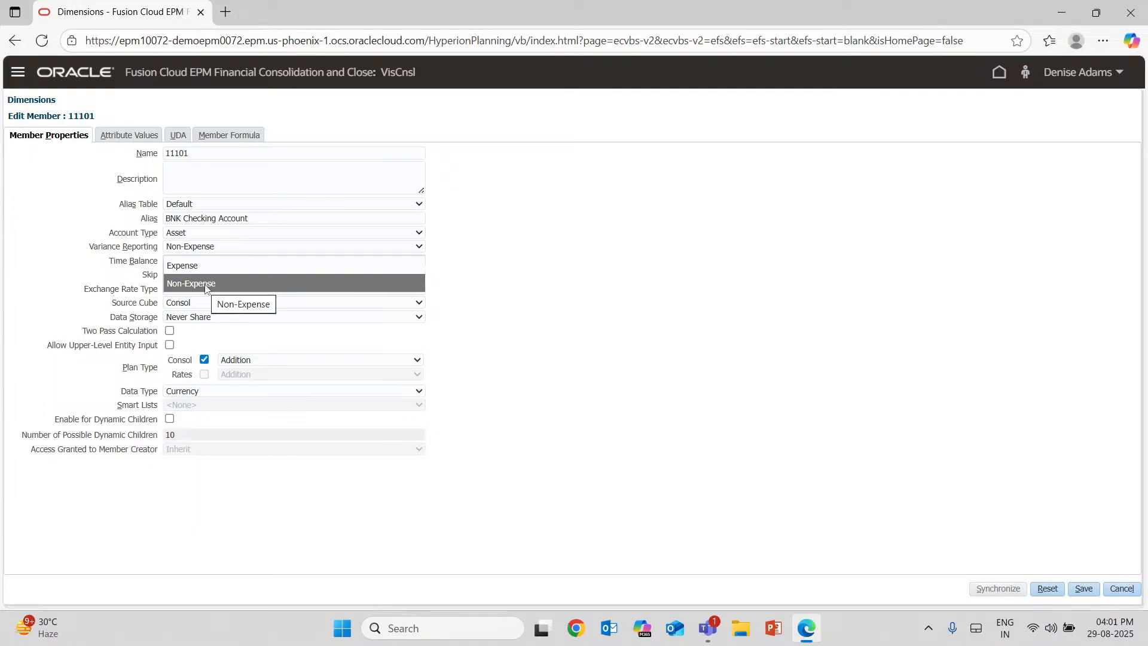
pyautogui.moveTo(89, 246); pyautogui.dragTo(157, 247)
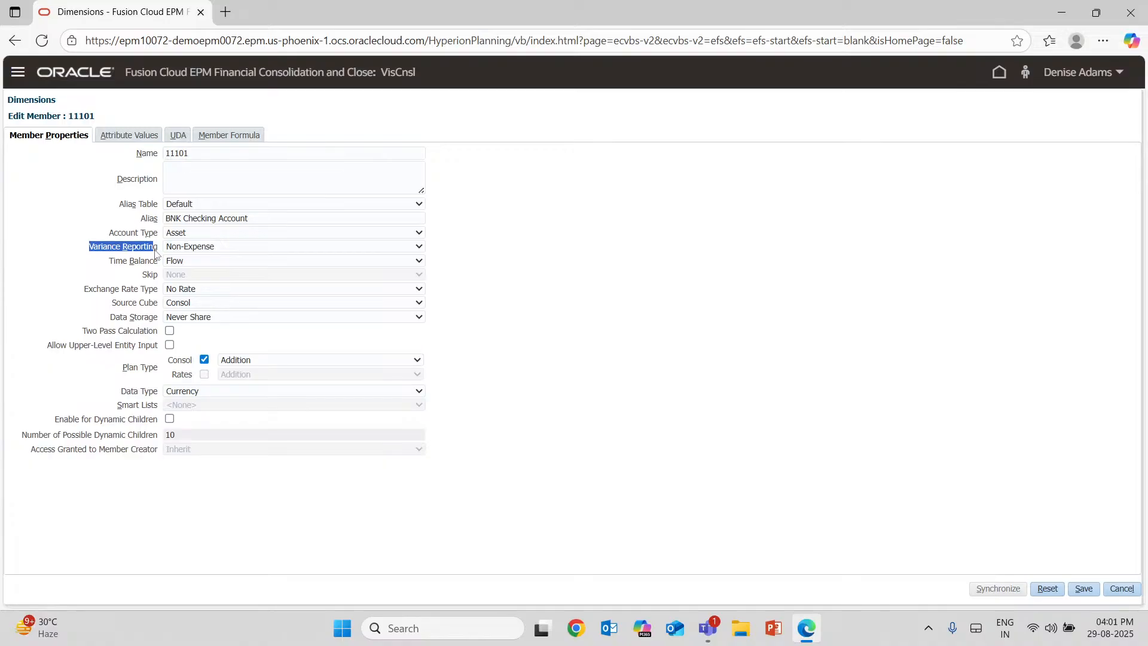
pyautogui.moveTo(155, 252); pyautogui.dragTo(159, 250)
pyautogui.click(160, 247)
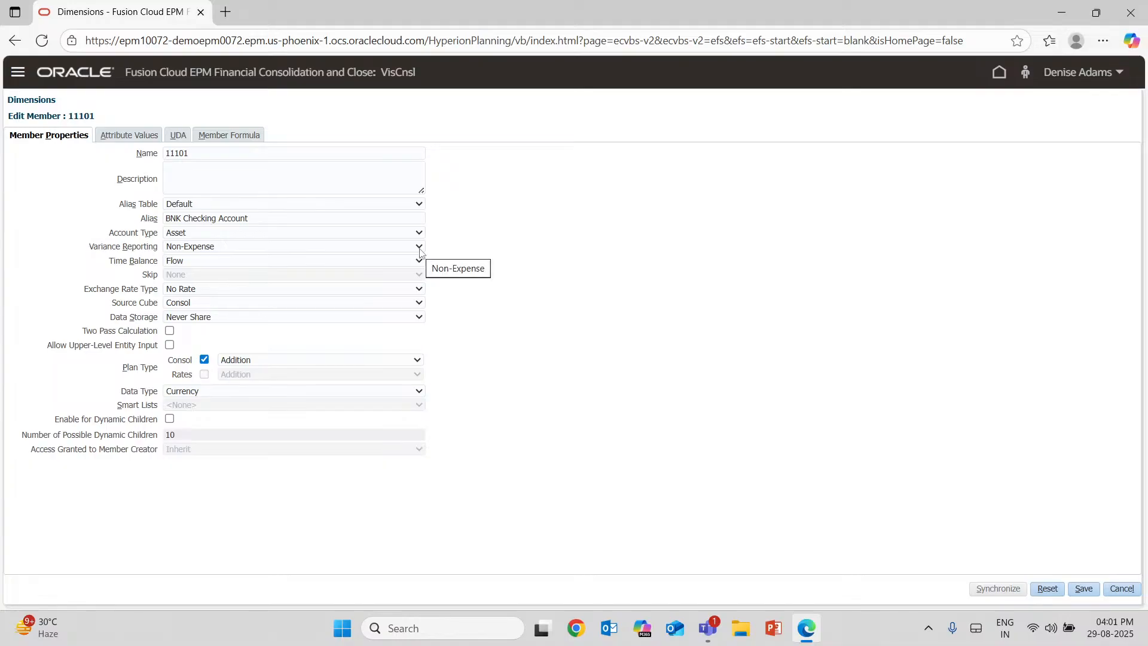
pyautogui.click(419, 248)
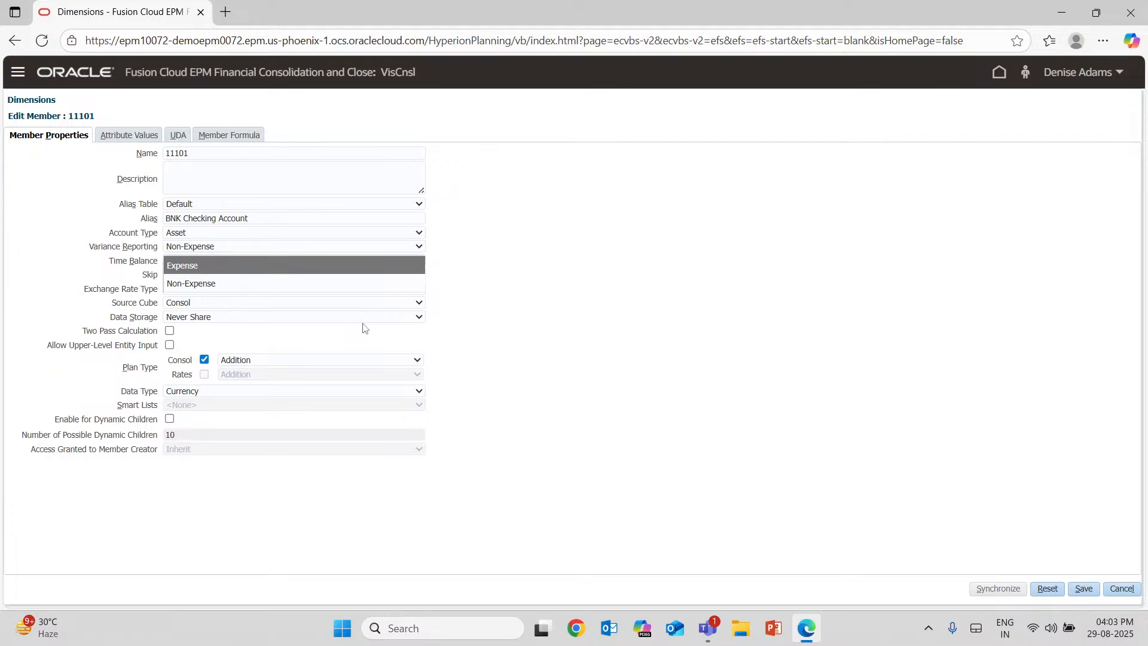
# Switch to Excel with a blank workbook for noting how variance reporting works.
pyautogui.click(427, 628)
pyautogui.write('E')
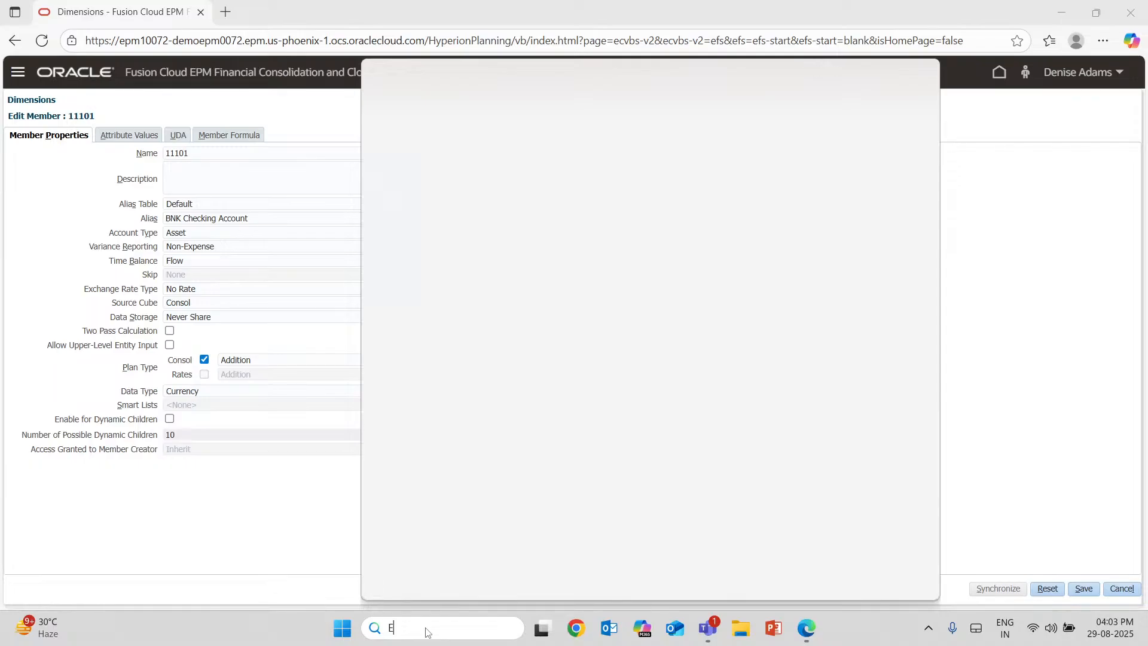
pyautogui.press('Escape')
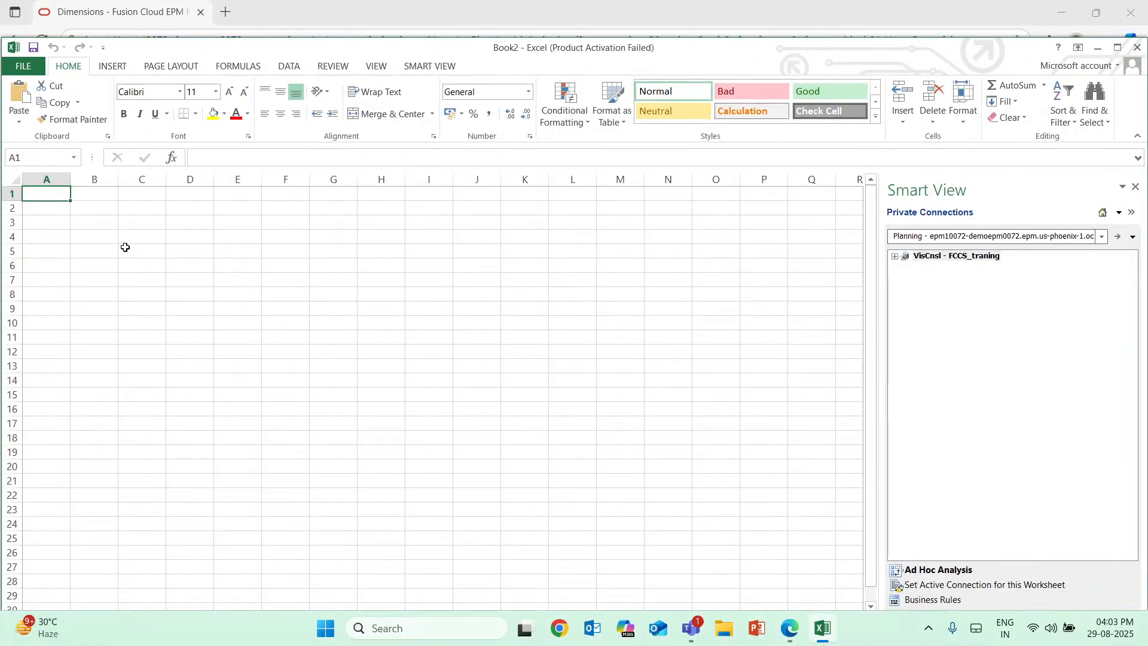
pyautogui.write('Adventure Sync Rewards')
pyautogui.click(190, 225)
pyautogui.click(39, 242)
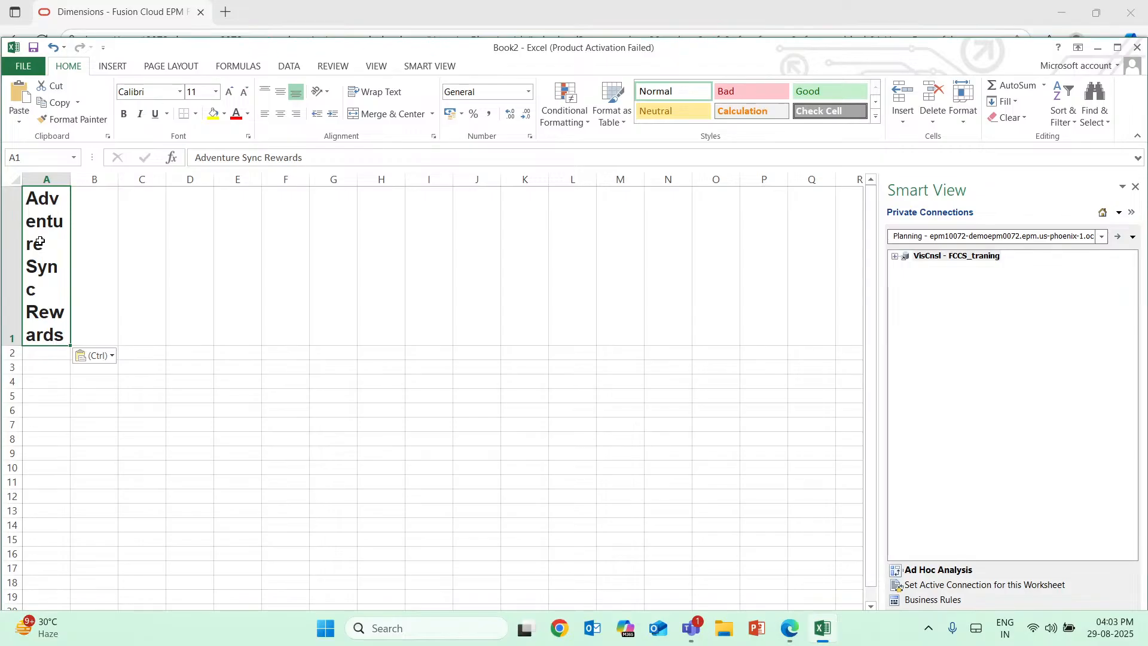
# Enter the heading "var reporting" in cell A1 and widen column A.
pyautogui.write('V')
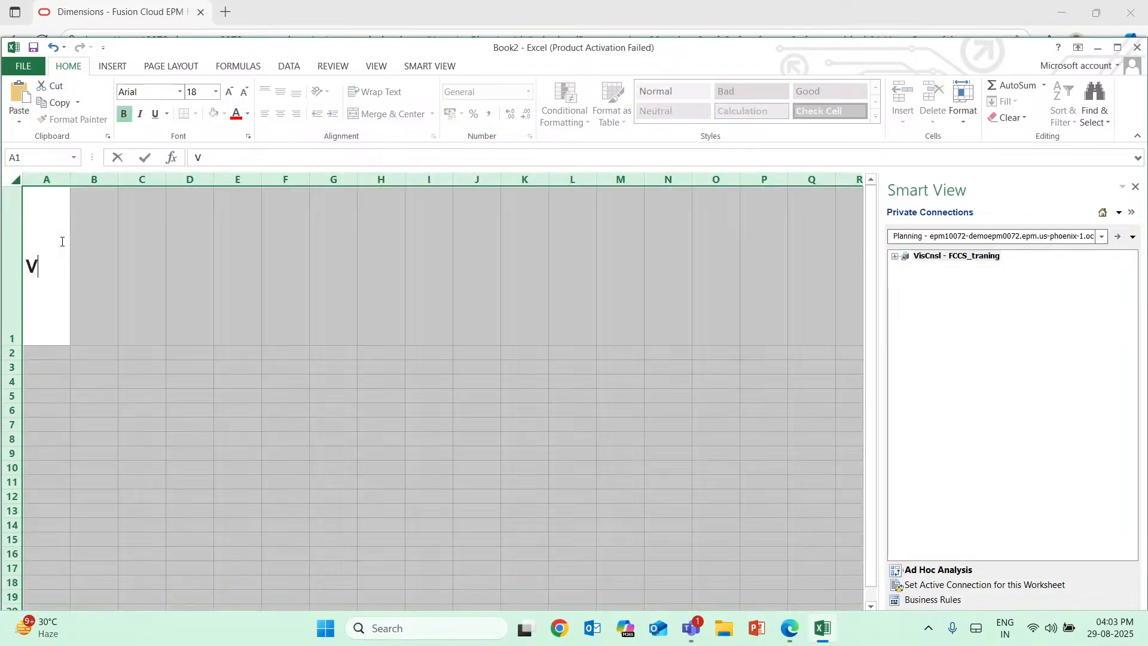
pyautogui.doubleClick(244, 96)
pyautogui.click(49, 268)
pyautogui.press('BackSpace')
pyautogui.write('var r')
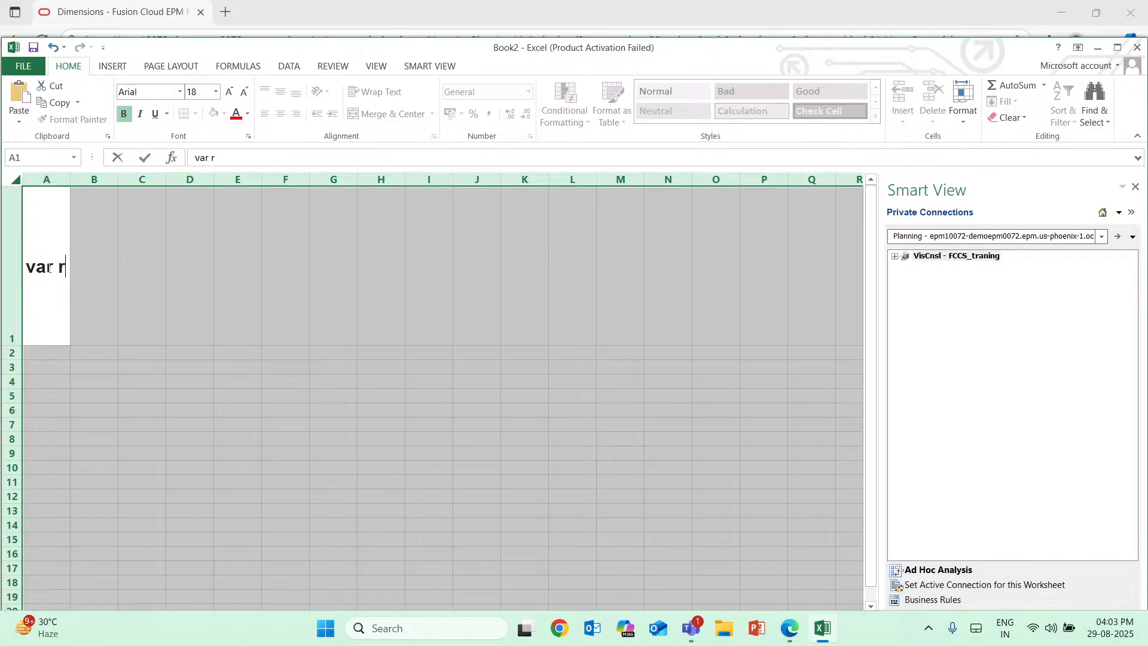
pyautogui.write('eporting')
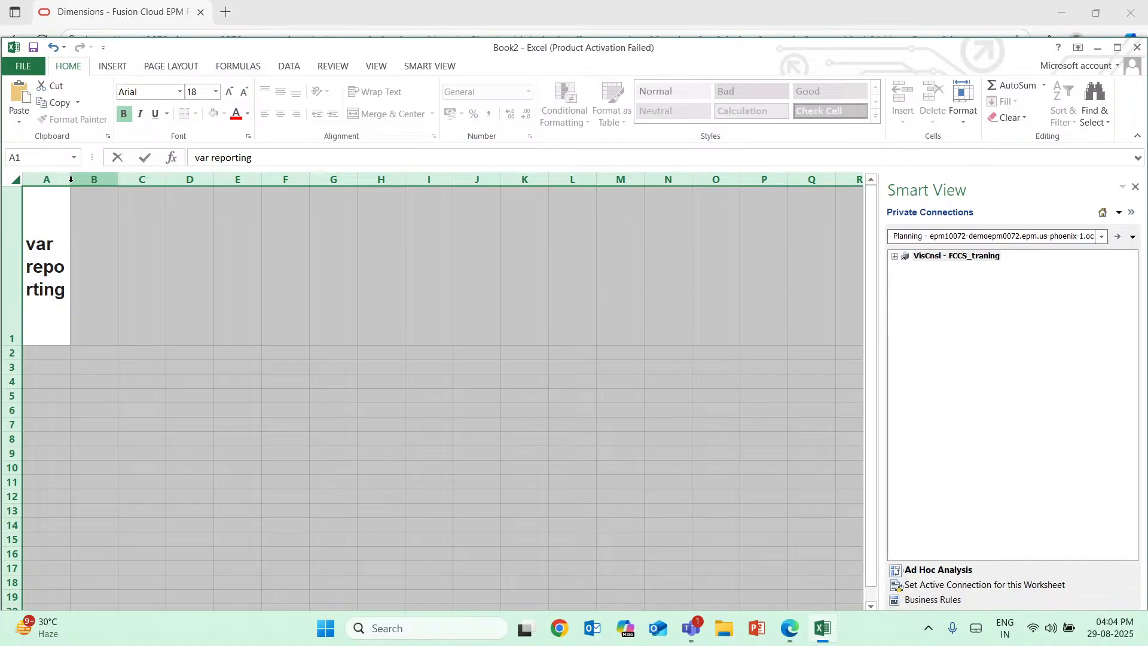
pyautogui.moveTo(71, 180); pyautogui.dragTo(124, 181)
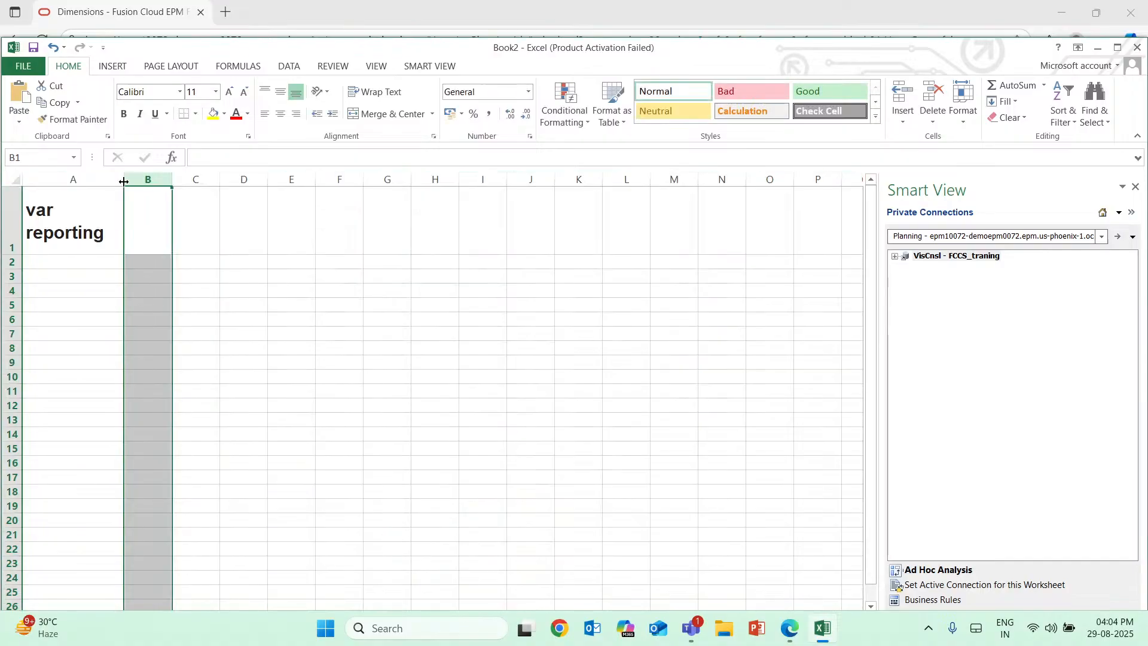
# Remove the bold from the A1 heading and reduce its font size to 11.
pyautogui.click(94, 216)
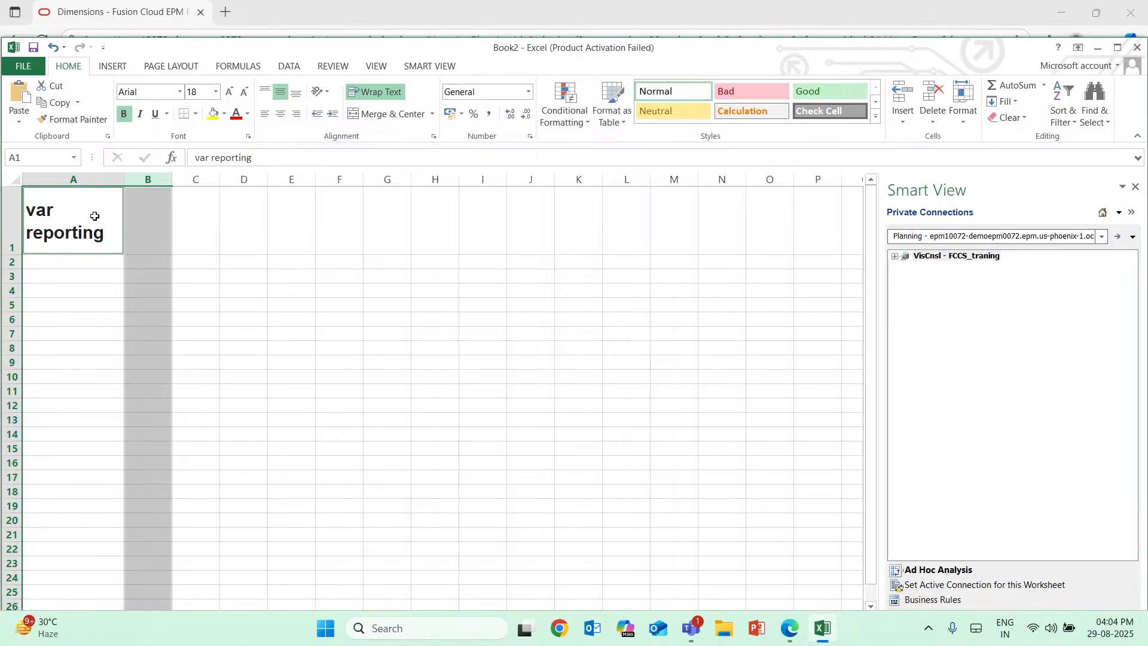
pyautogui.doubleClick(94, 216)
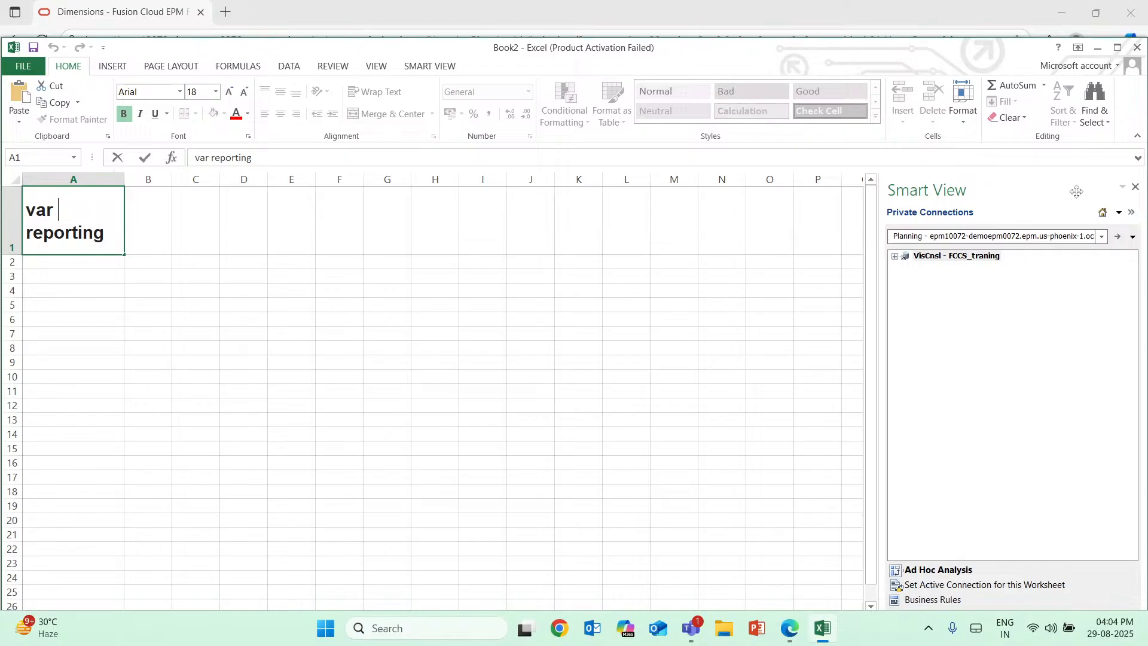
pyautogui.hotkey('ctrl', 'a')
pyautogui.click(125, 114)
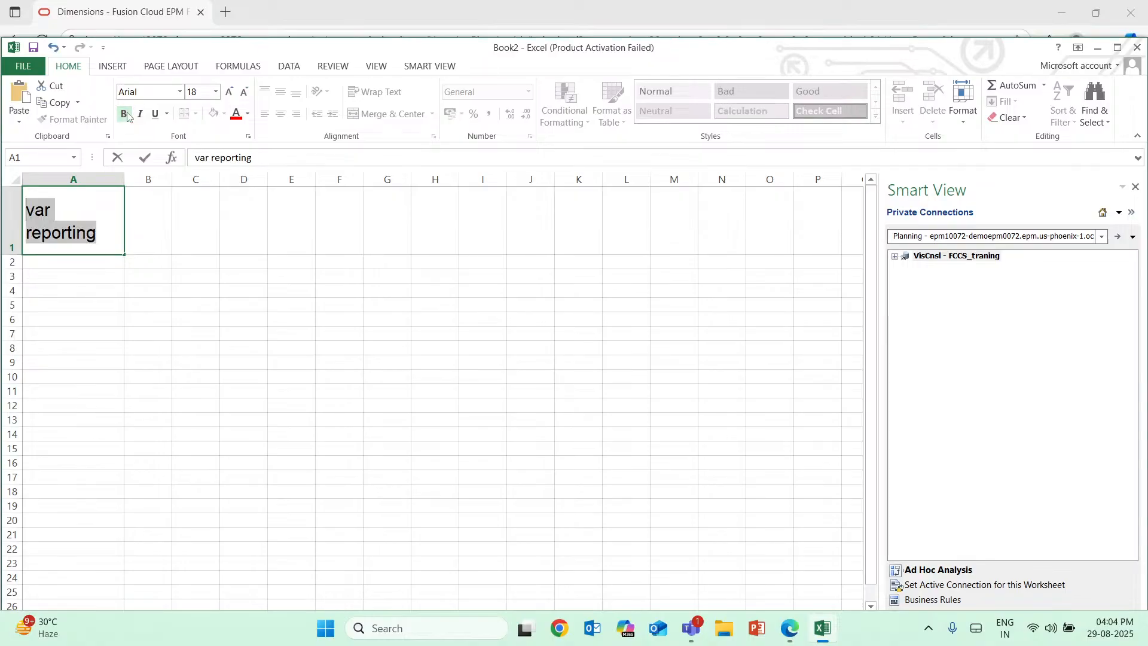
pyautogui.click(244, 95)
pyautogui.click(244, 95)
pyautogui.click(244, 95)
pyautogui.click(244, 95)
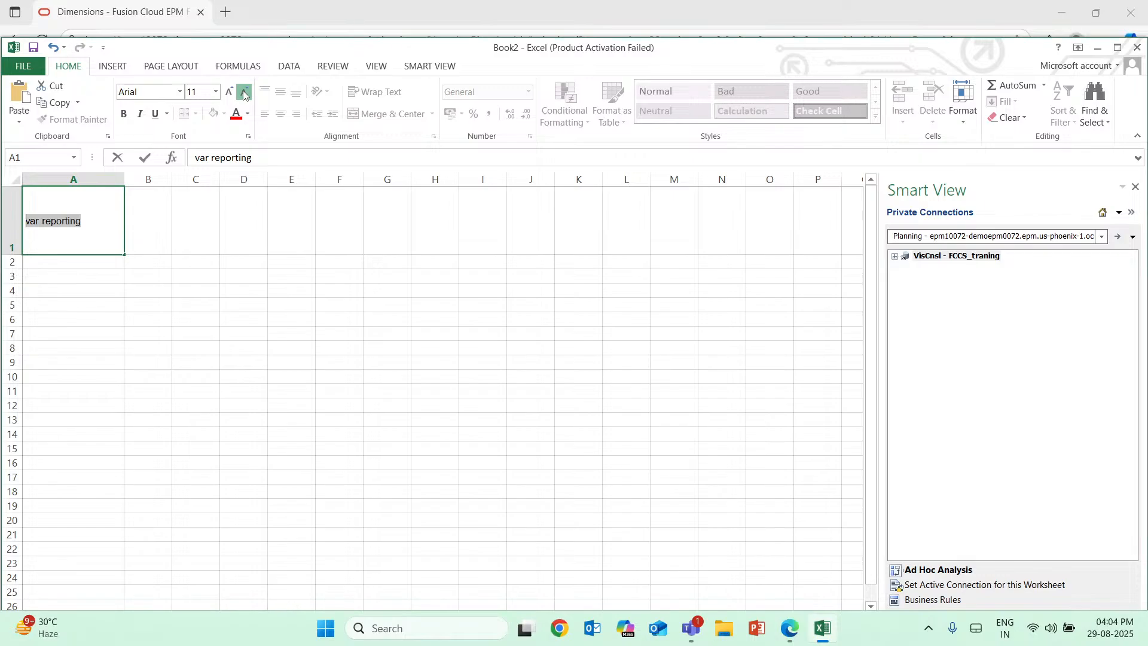
pyautogui.click(80, 264)
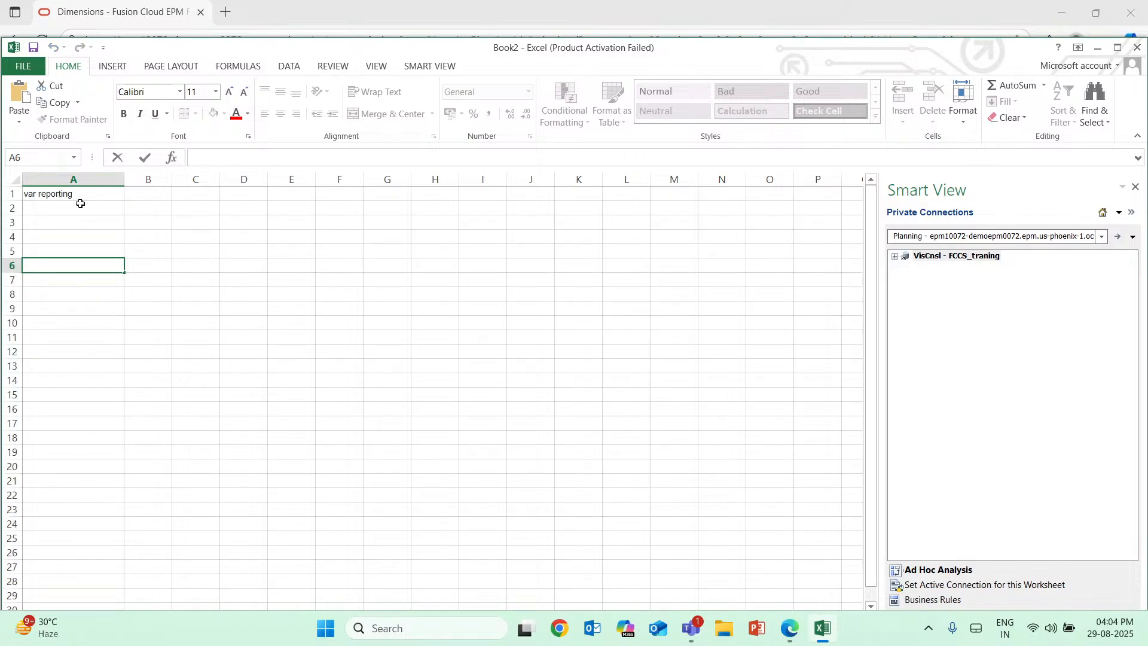
# List the two variance types below the heading: Exp in A2 and Non-Exp in A3.
pyautogui.doubleClick(50, 209)
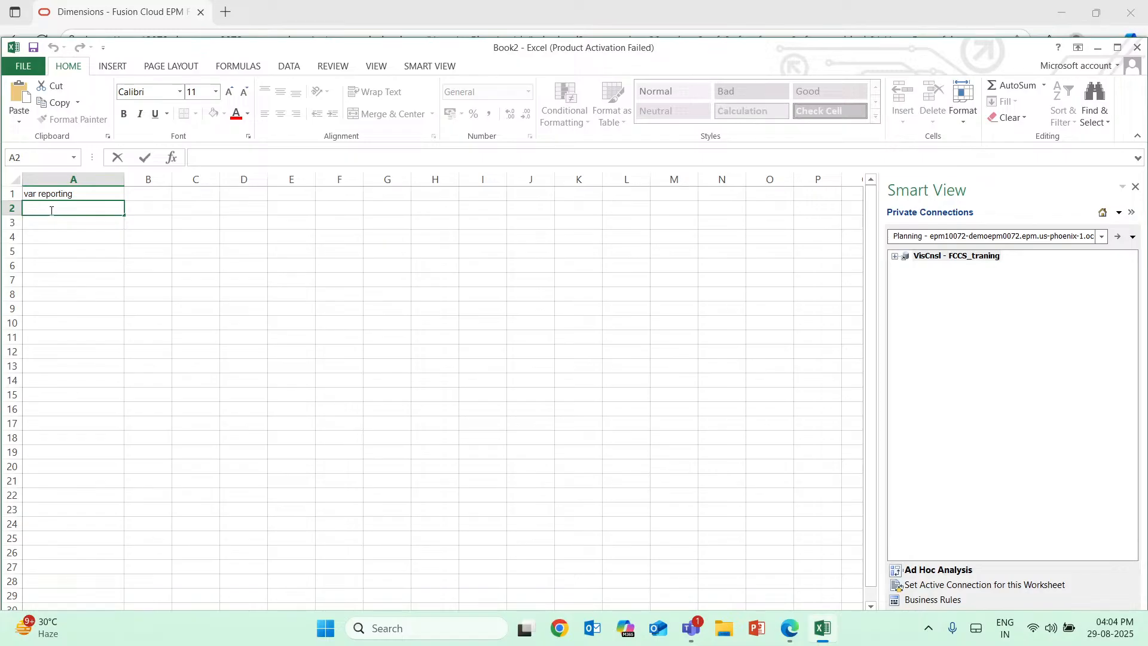
pyautogui.press('capslock')
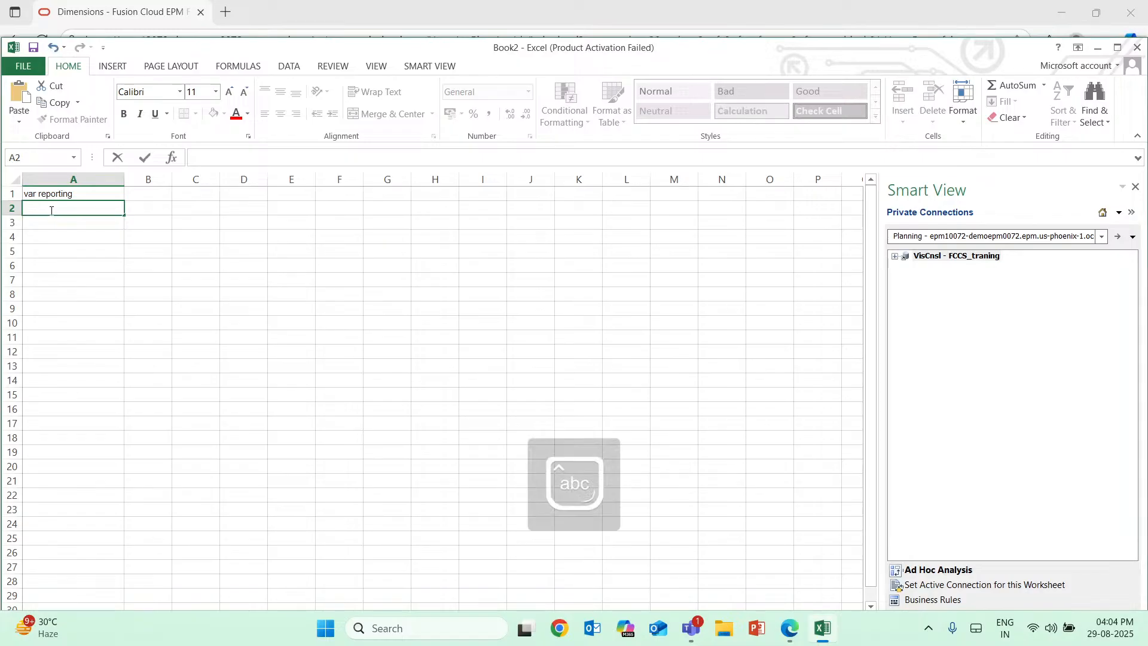
pyautogui.write('Exp')
pyautogui.press('Return')
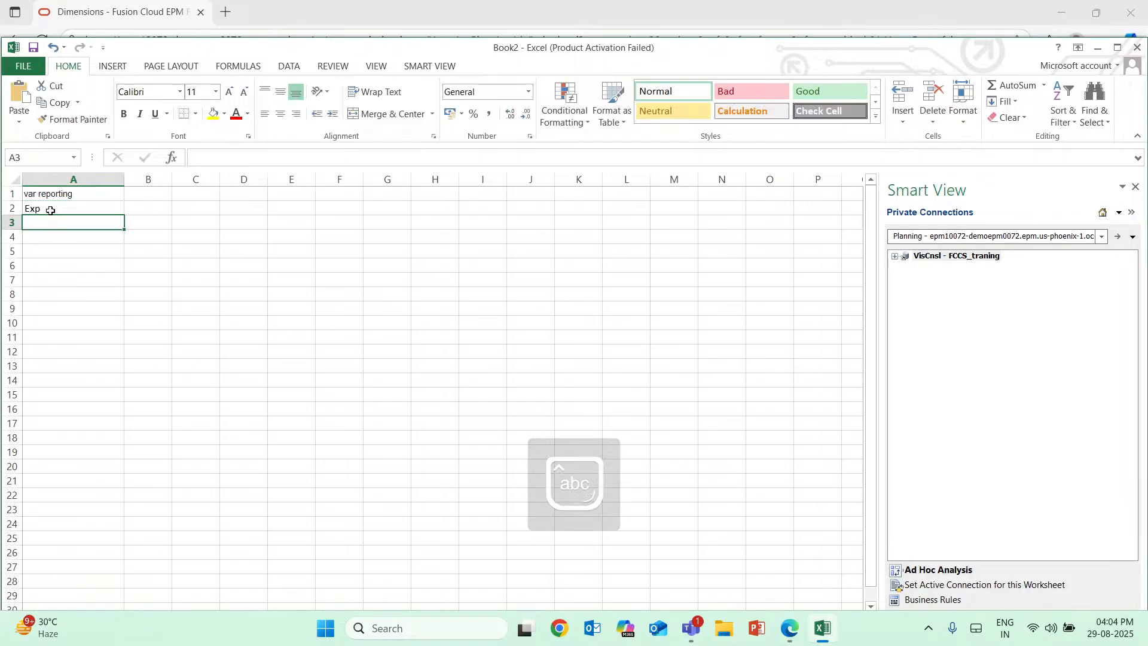
pyautogui.write('Non')
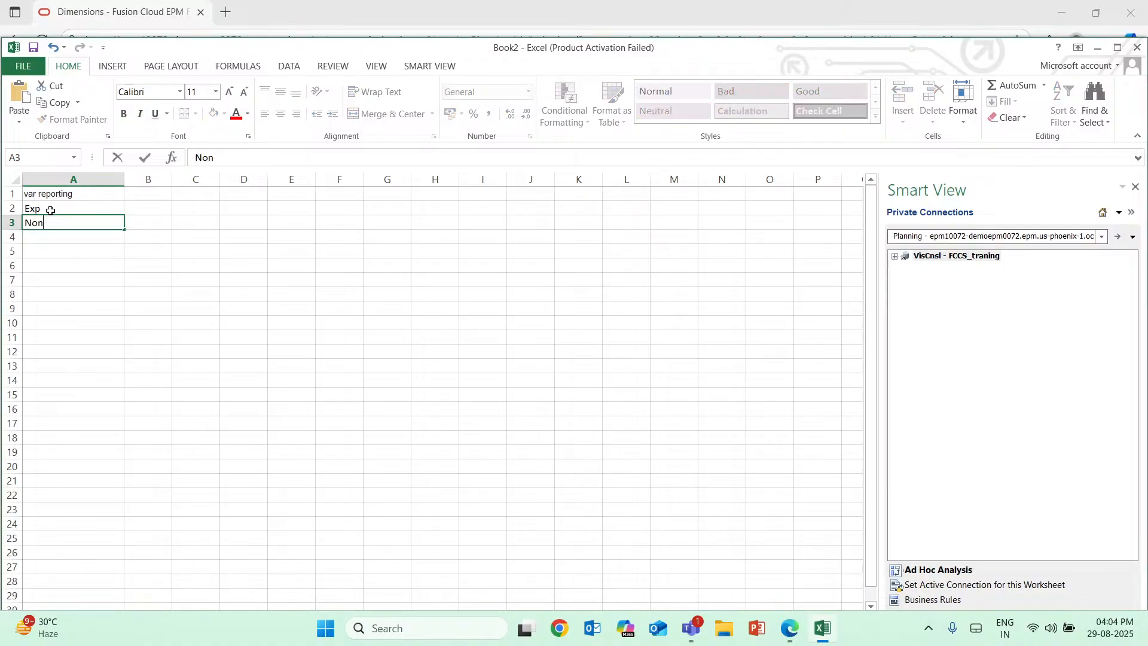
pyautogui.write('-Exp')
pyautogui.click(139, 206)
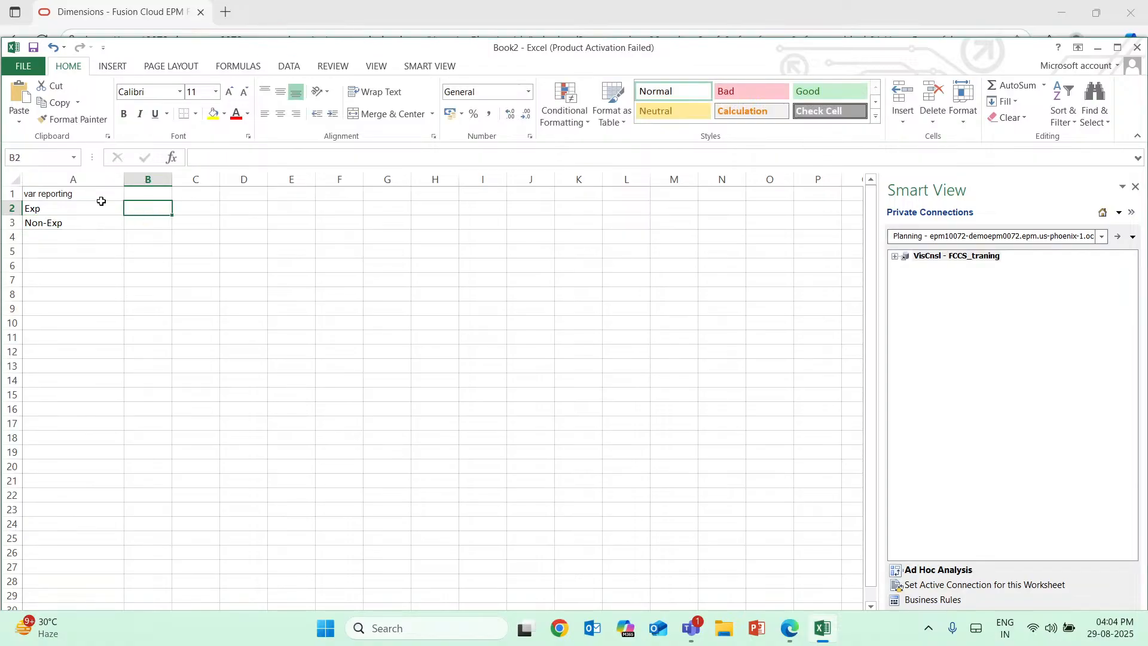
pyautogui.click(68, 210)
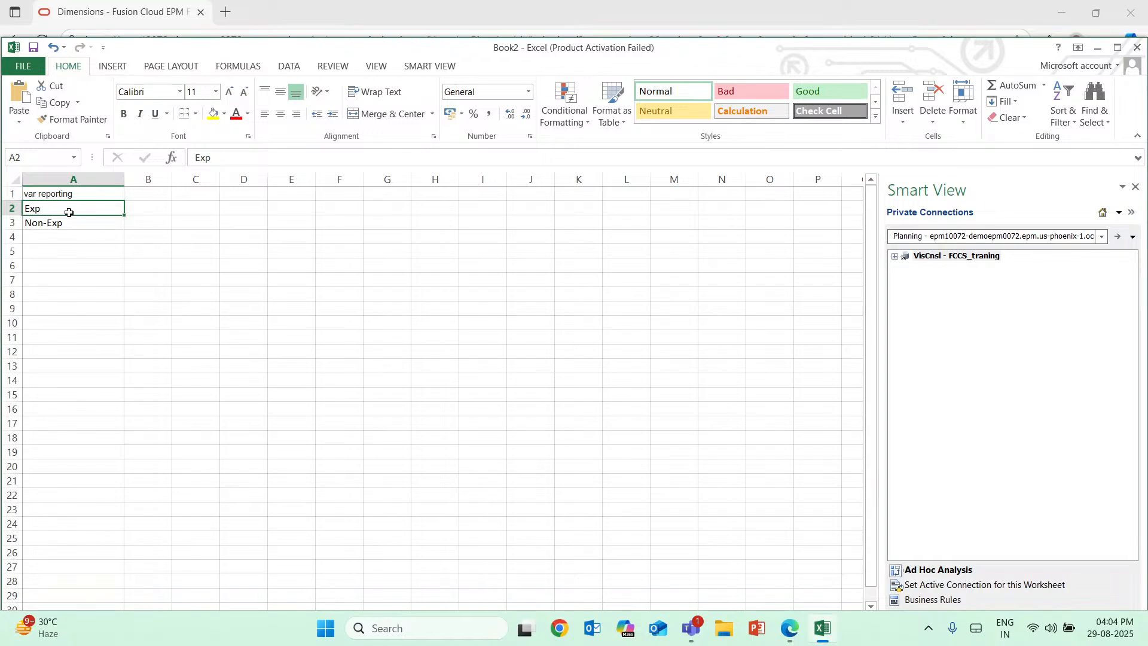
pyautogui.doubleClick(160, 209)
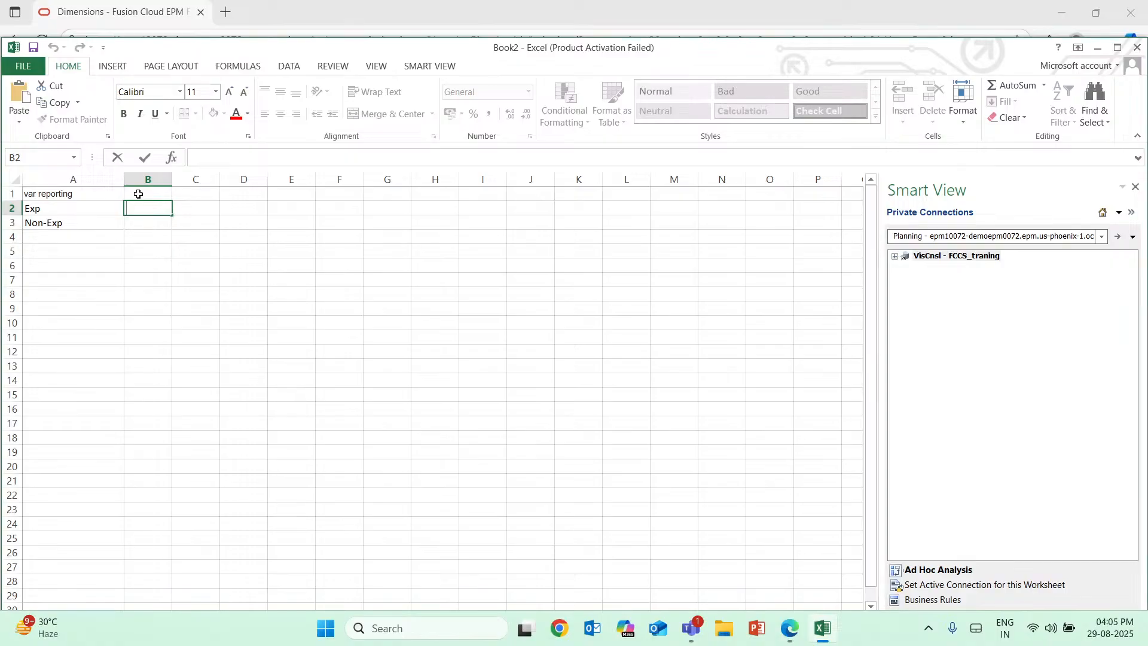
pyautogui.press('Escape')
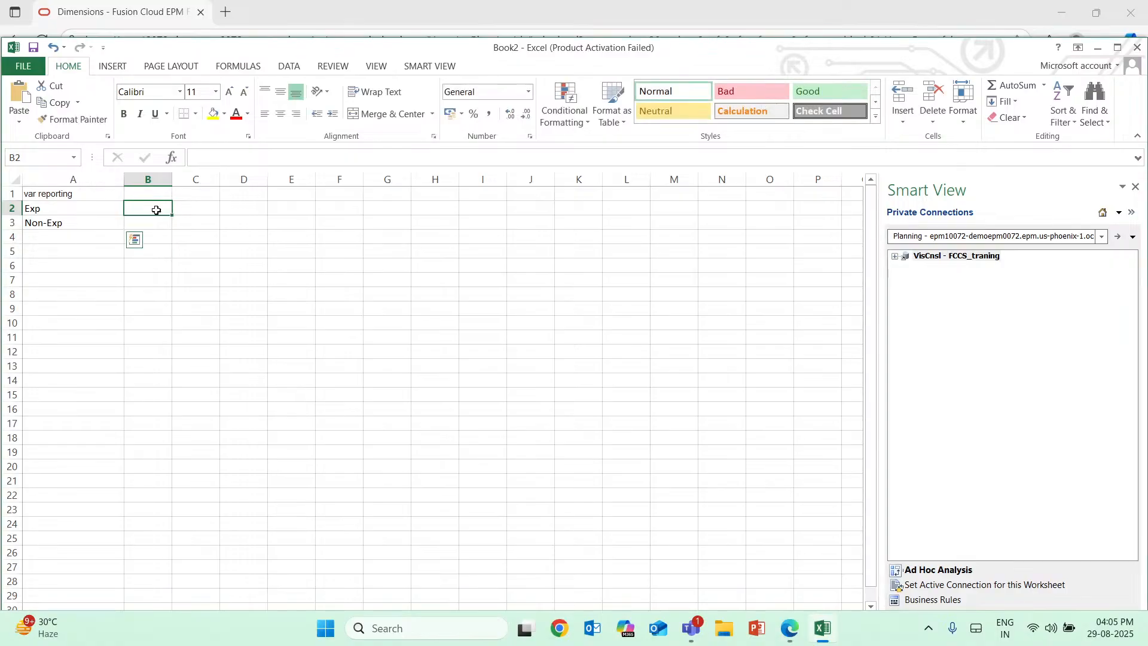
pyautogui.doubleClick(156, 209)
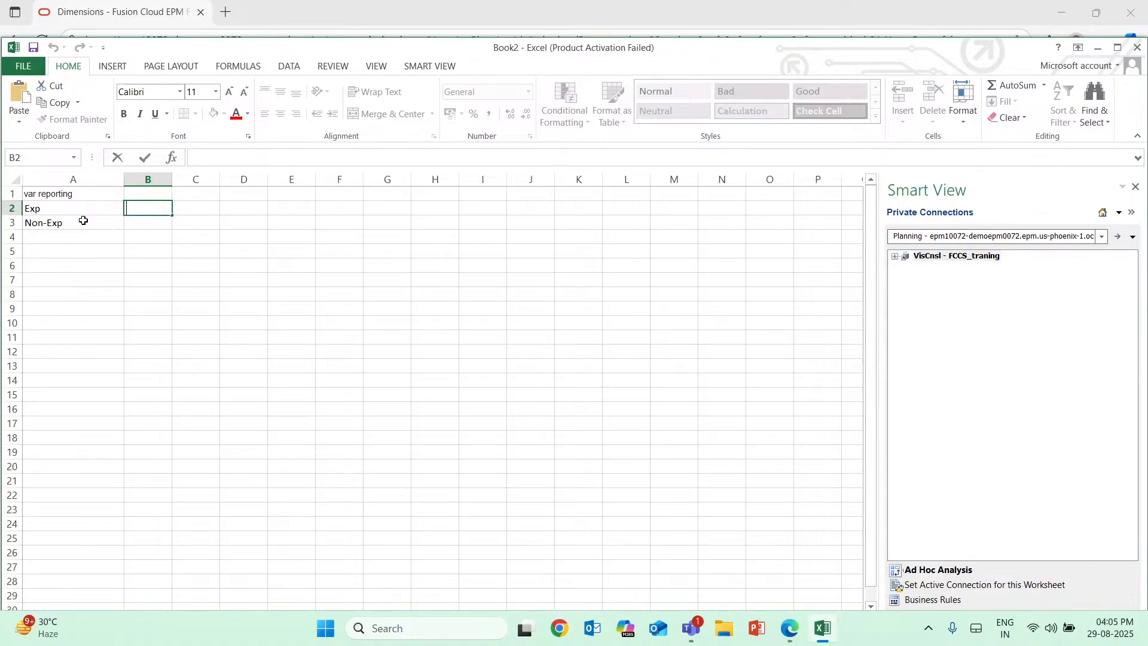
pyautogui.click(156, 220)
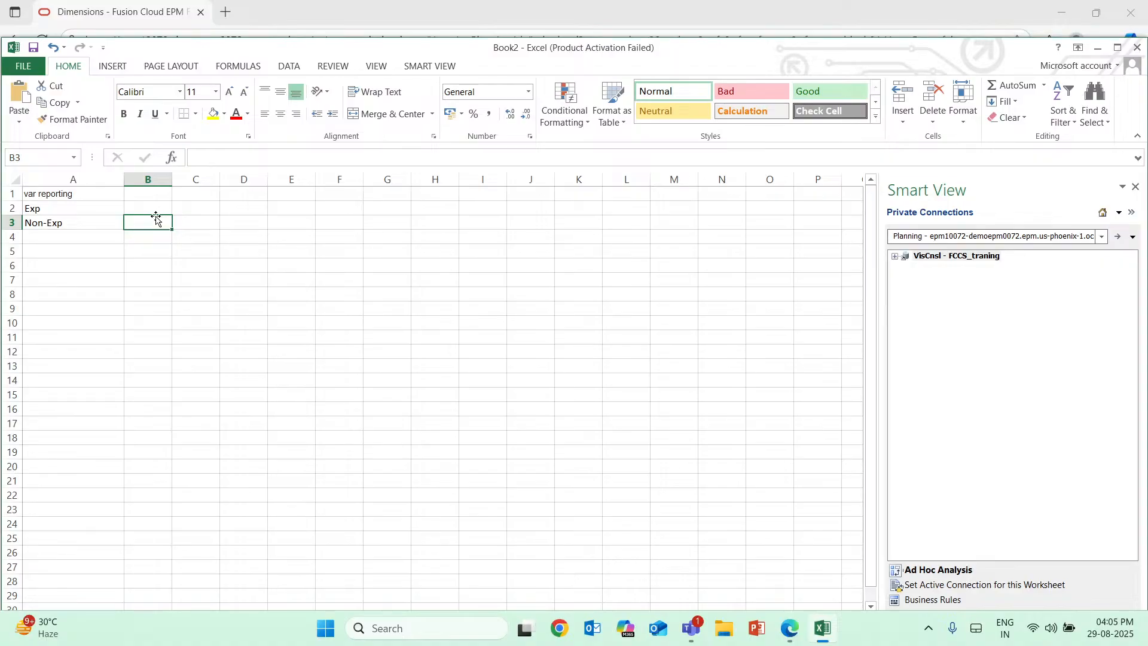
# Enter "Budget - Actual" in cell B2 as the calculation for the Exp row.
pyautogui.click(146, 210)
pyautogui.write('Bu')
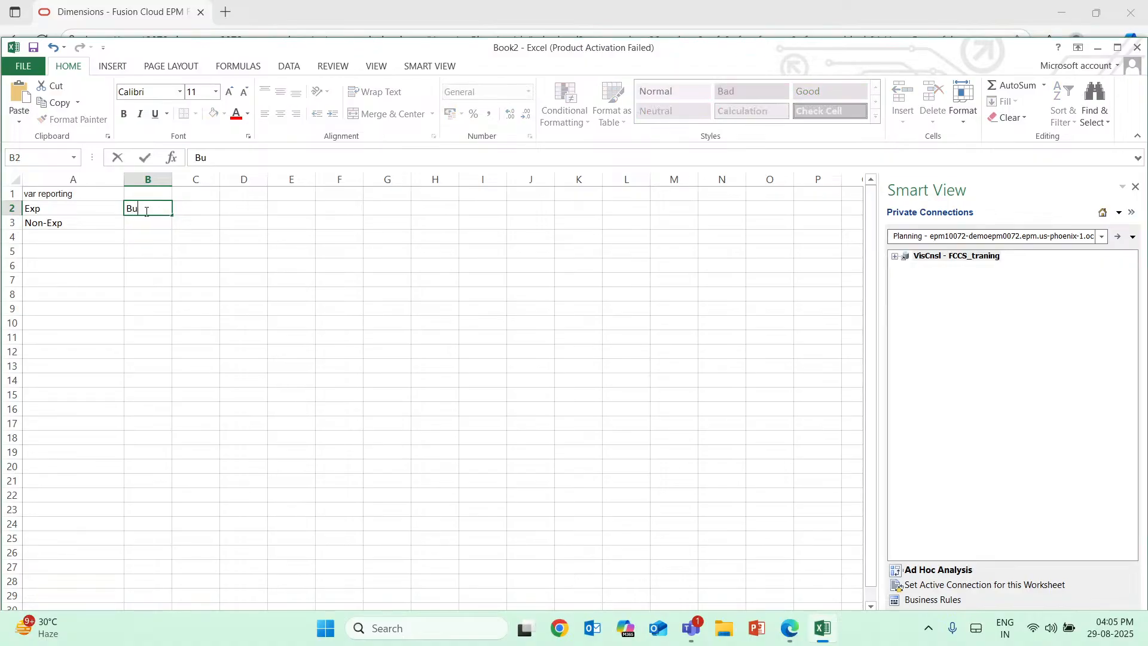
pyautogui.write('dget- Actual')
pyautogui.click(149, 237)
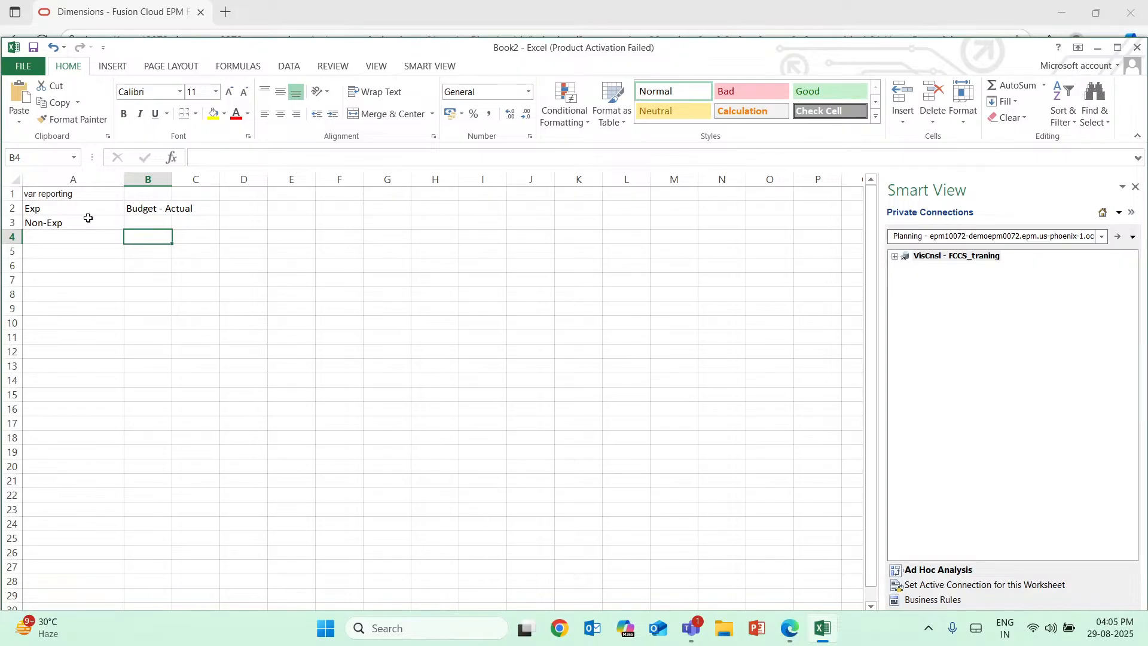
# Enter the column heading "Formula" in cell B1.
pyautogui.click(163, 192)
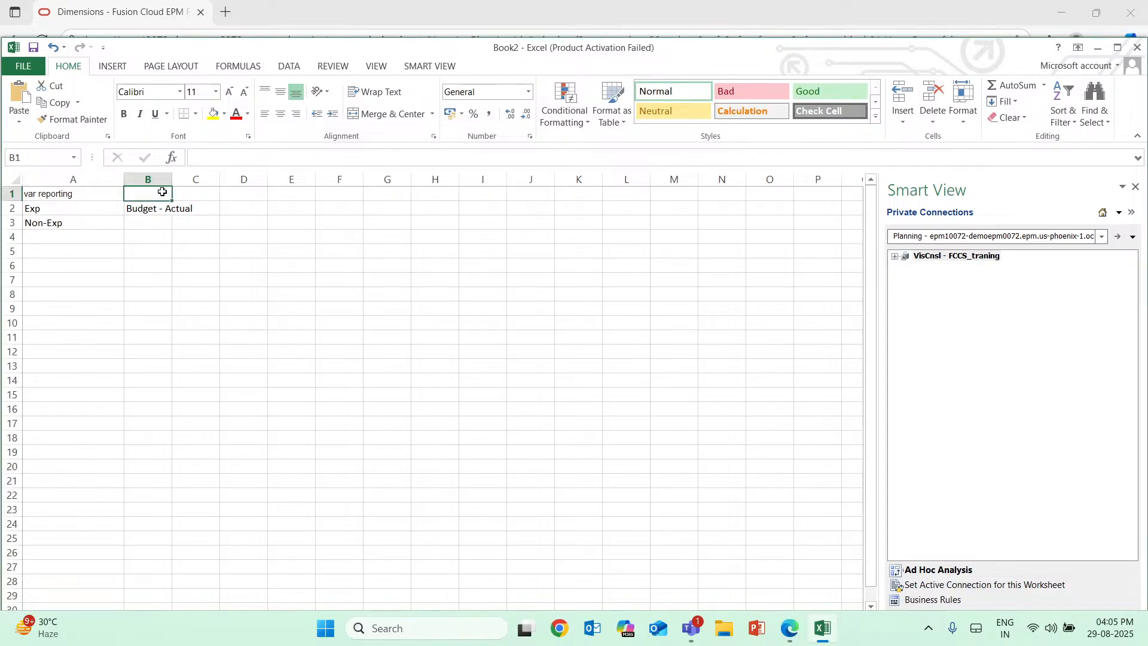
pyautogui.write('F')
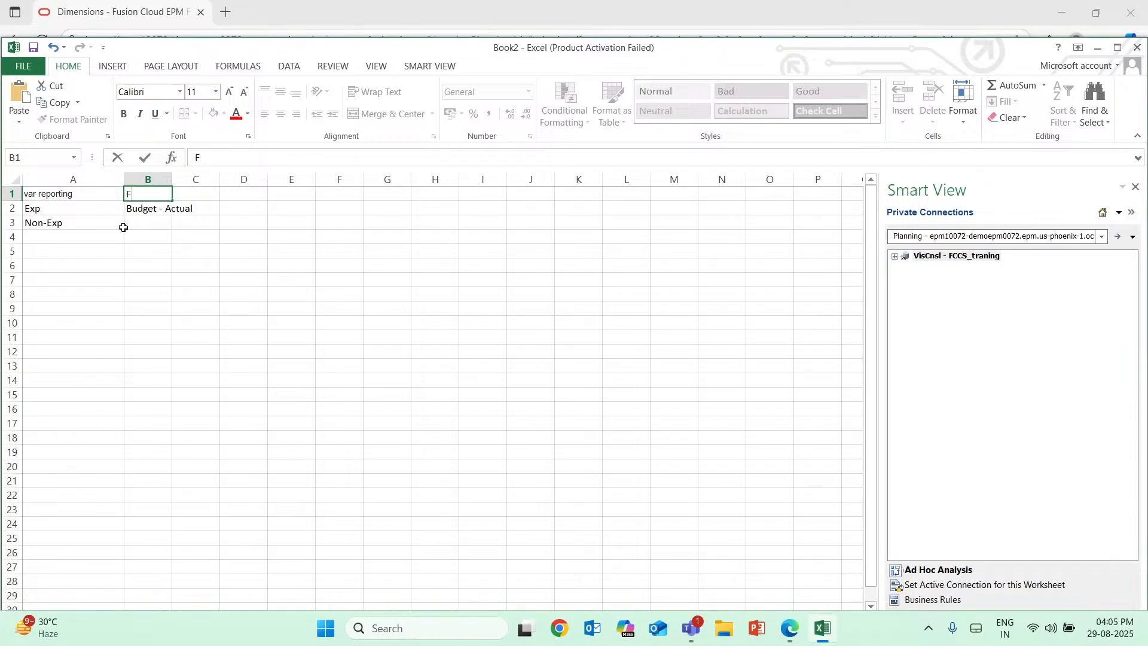
pyautogui.write('O')
pyautogui.press('BackSpace')
pyautogui.write('ormula')
pyautogui.press('Return')
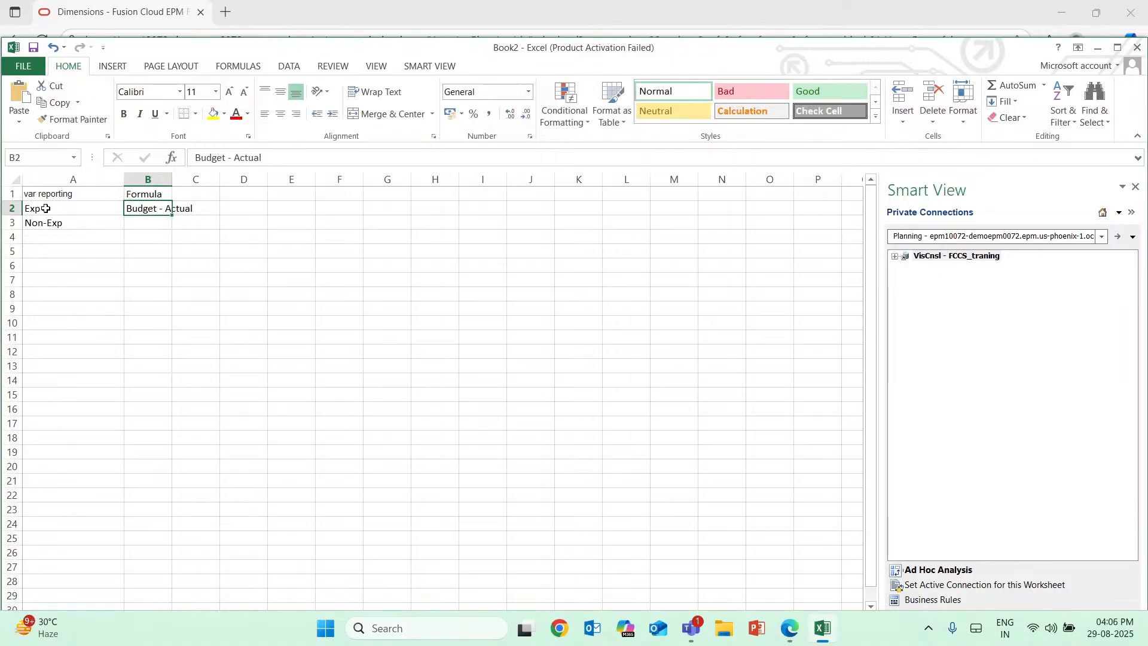
# Fill row 2 with yellow and fit column B's width to its contents.
pyautogui.click(11, 208)
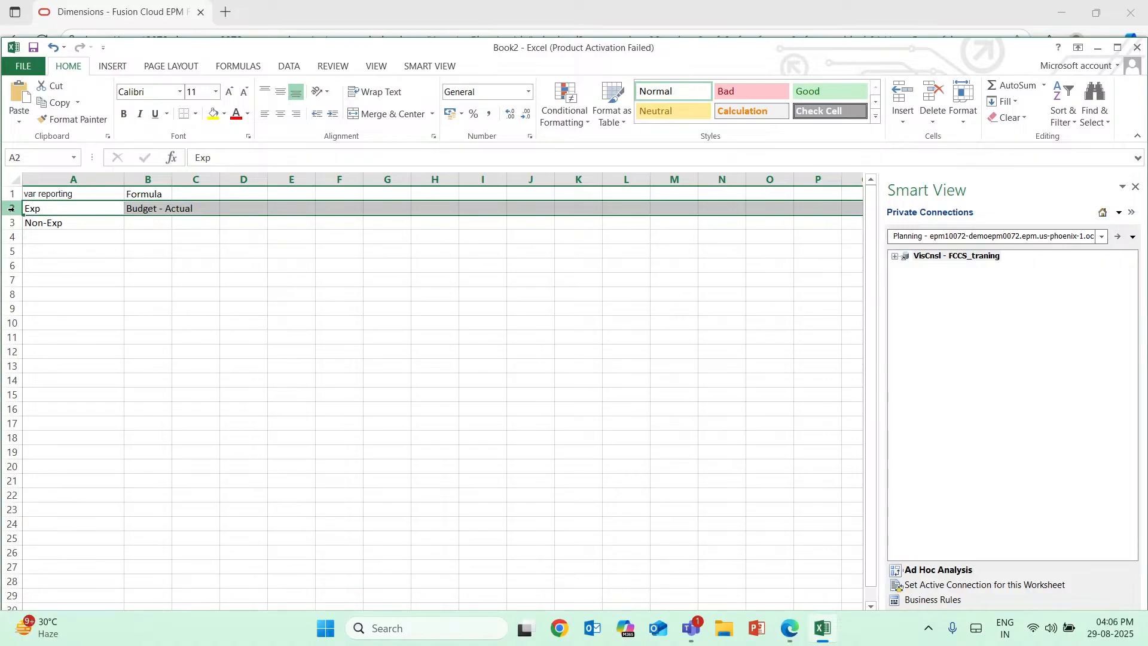
pyautogui.click(213, 114)
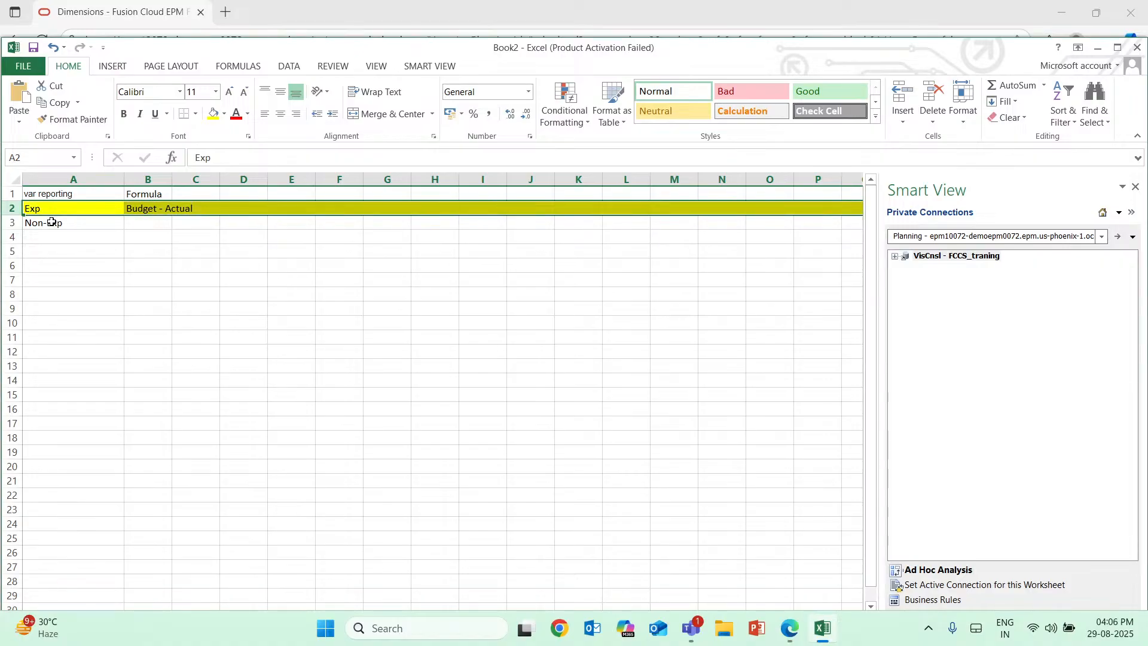
pyautogui.click(51, 223)
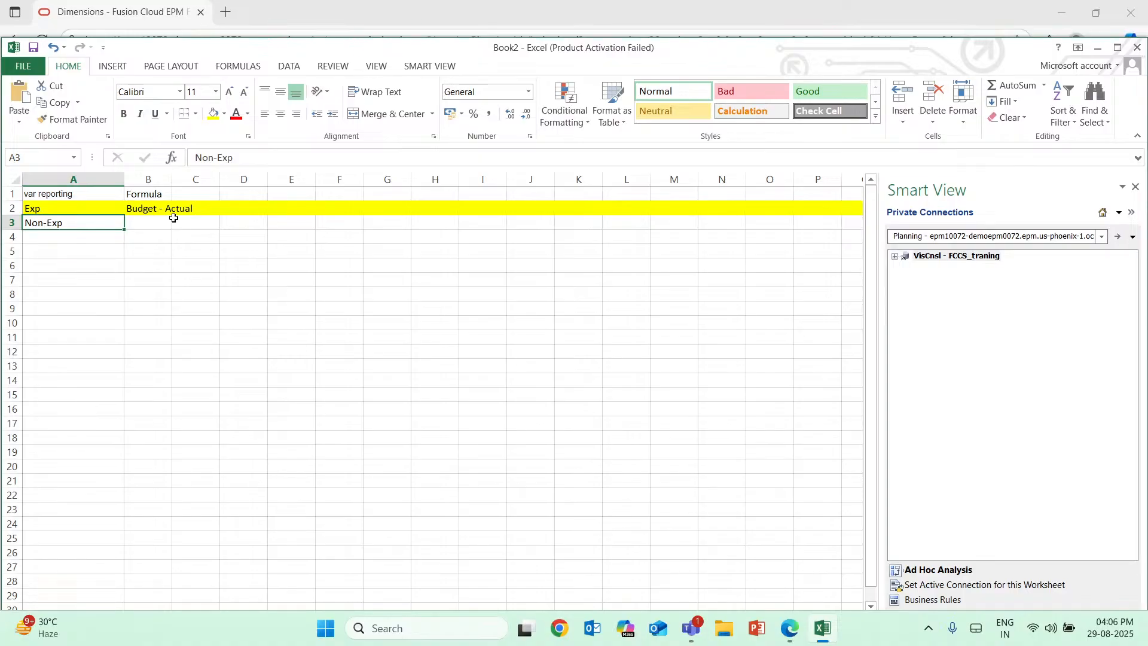
pyautogui.doubleClick(172, 179)
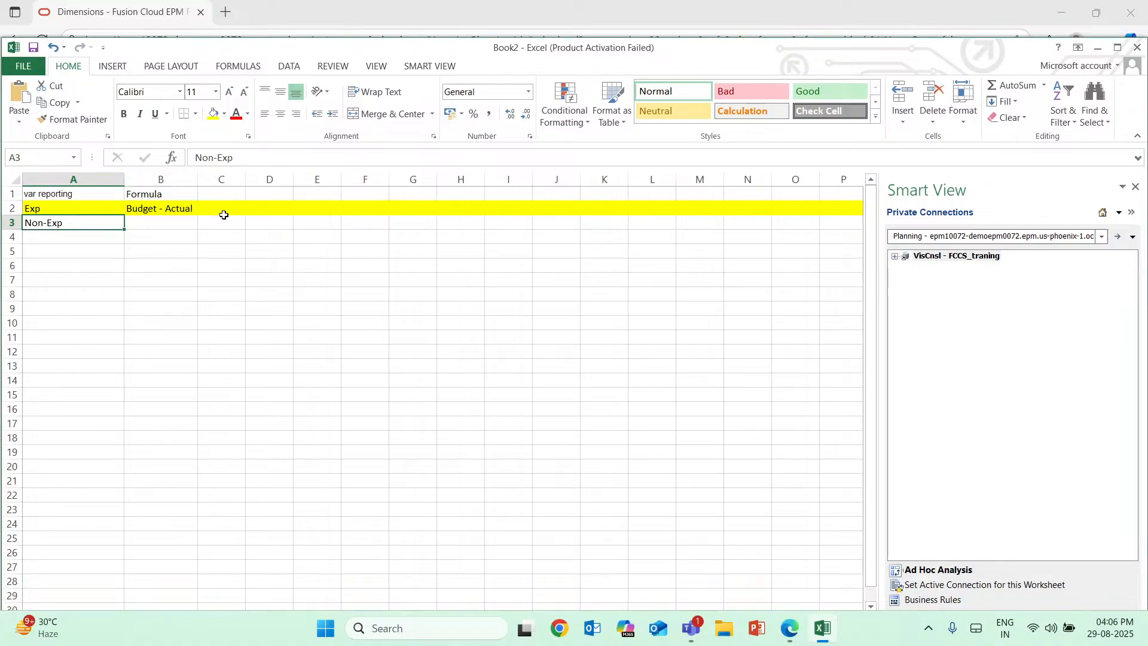
# Add a Budget heading in E2 with the sample value 100 beneath it in E3.
pyautogui.doubleClick(327, 212)
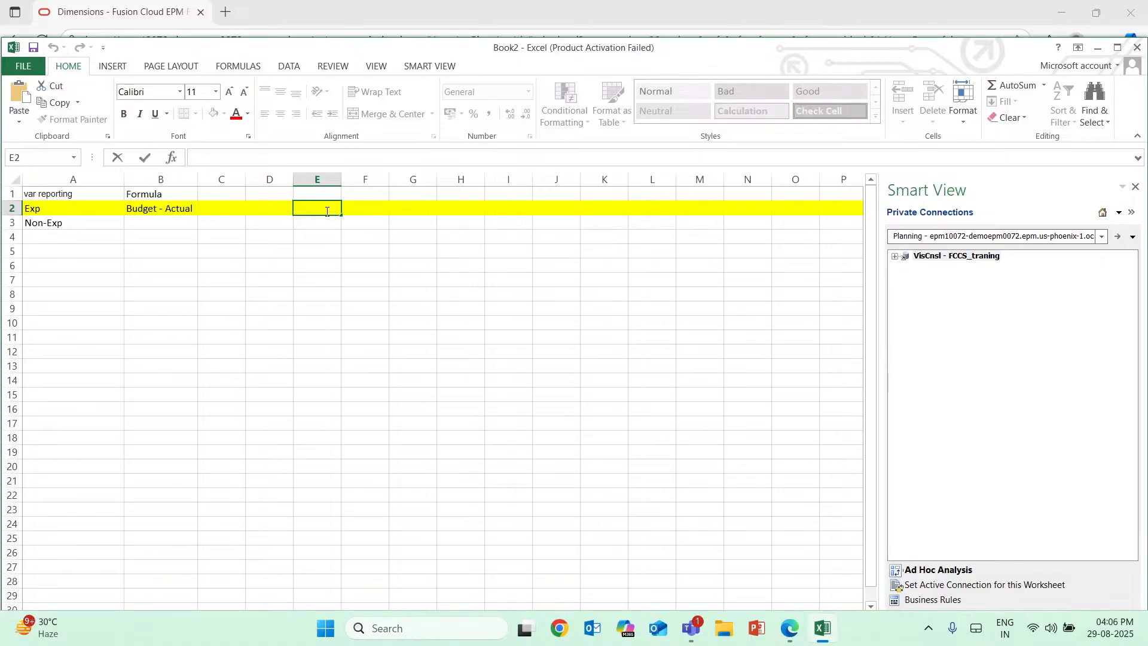
pyautogui.write('BUdget')
pyautogui.press('Return')
pyautogui.write('100')
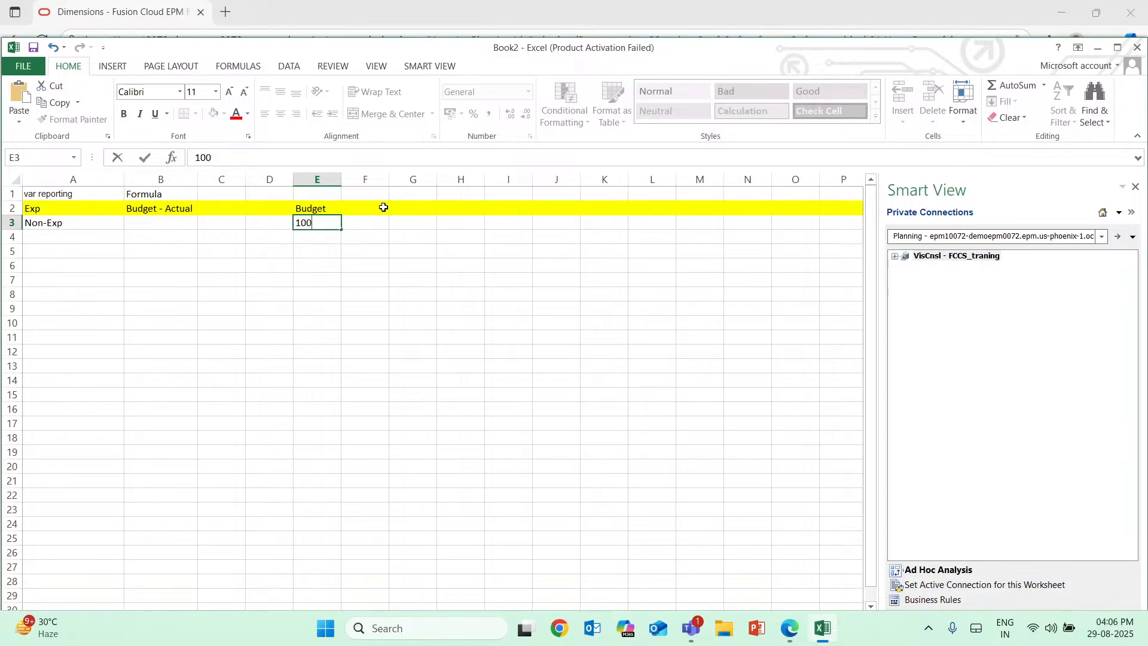
# Add an Actual heading in F2 with the sample value 90 beneath it in F3.
pyautogui.click(384, 207)
pyautogui.write('Actual')
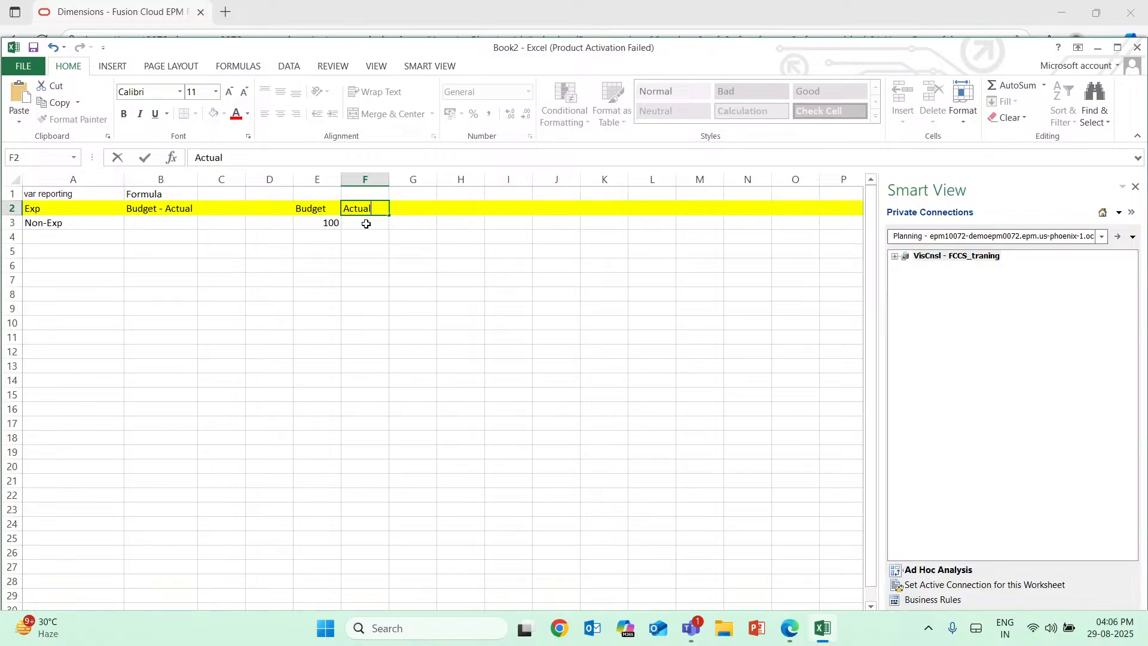
pyautogui.click(366, 223)
pyautogui.write('90')
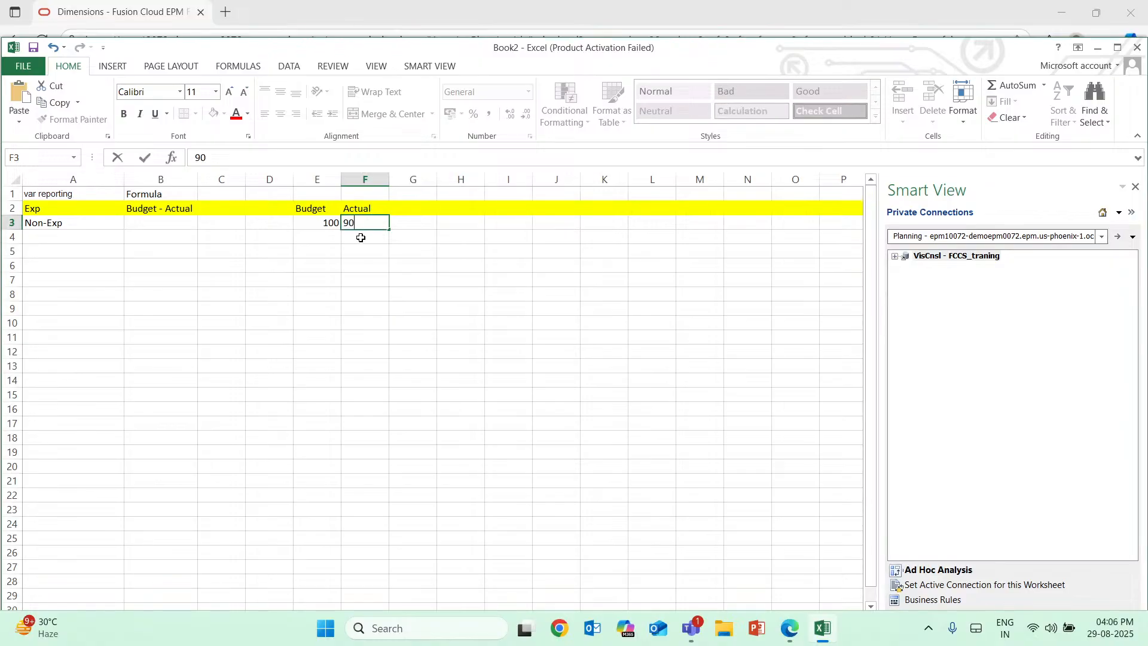
# Add a second sample row in row 5 with a Budget of 100 in E5 and an Actual of 150 in F5.
pyautogui.click(323, 250)
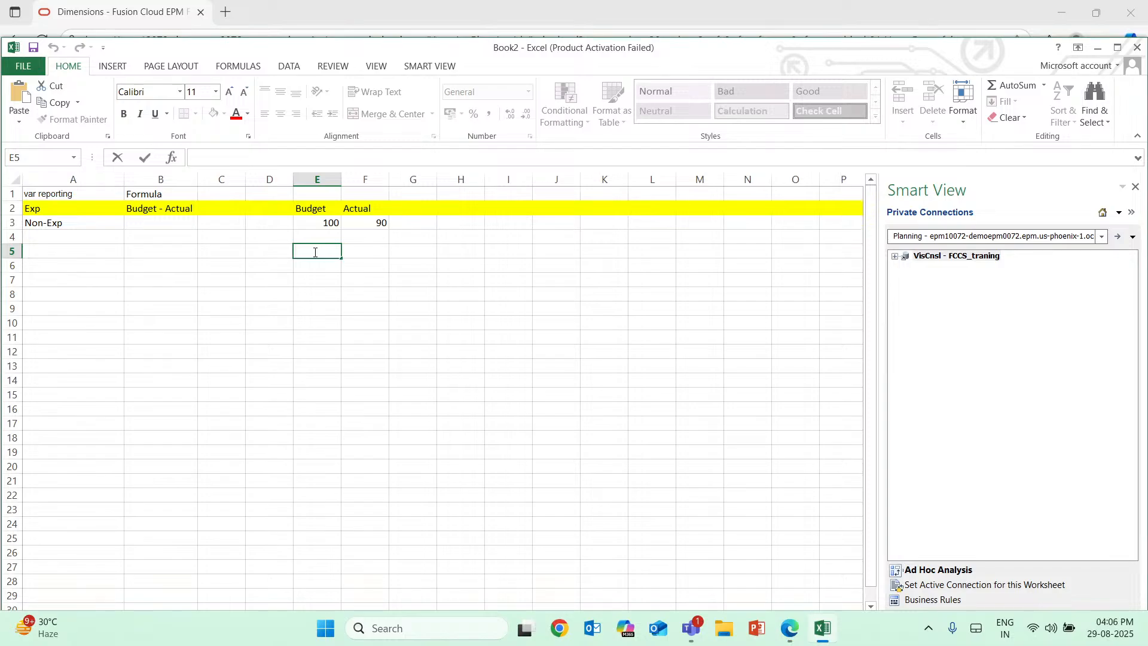
pyautogui.write('100')
pyautogui.doubleClick(372, 254)
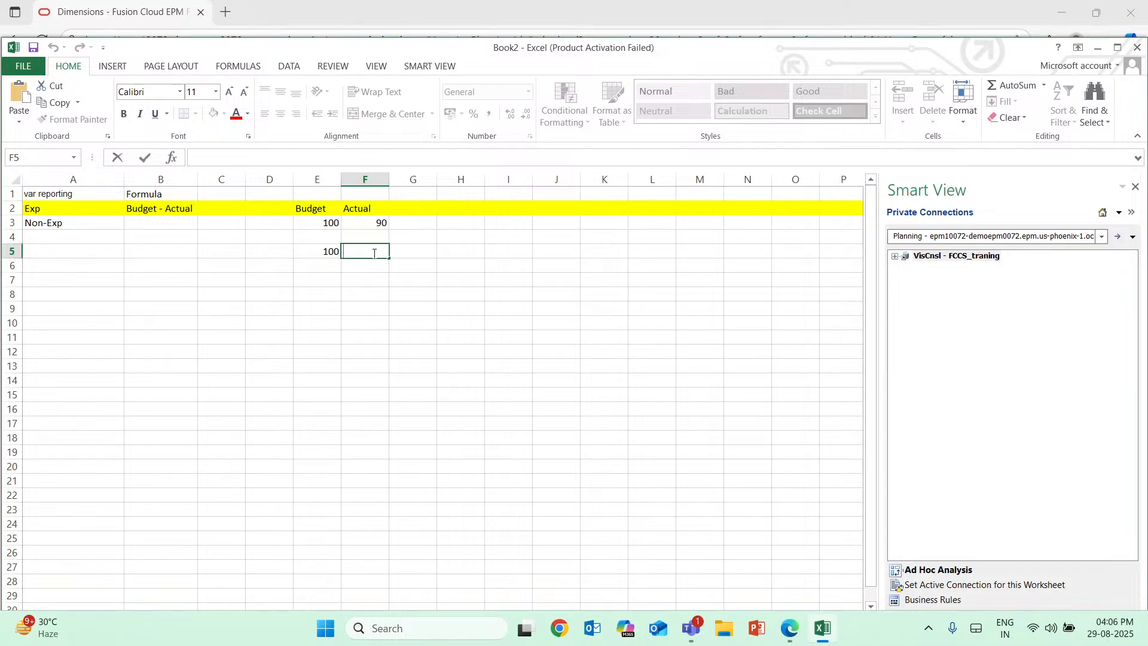
pyautogui.write('150')
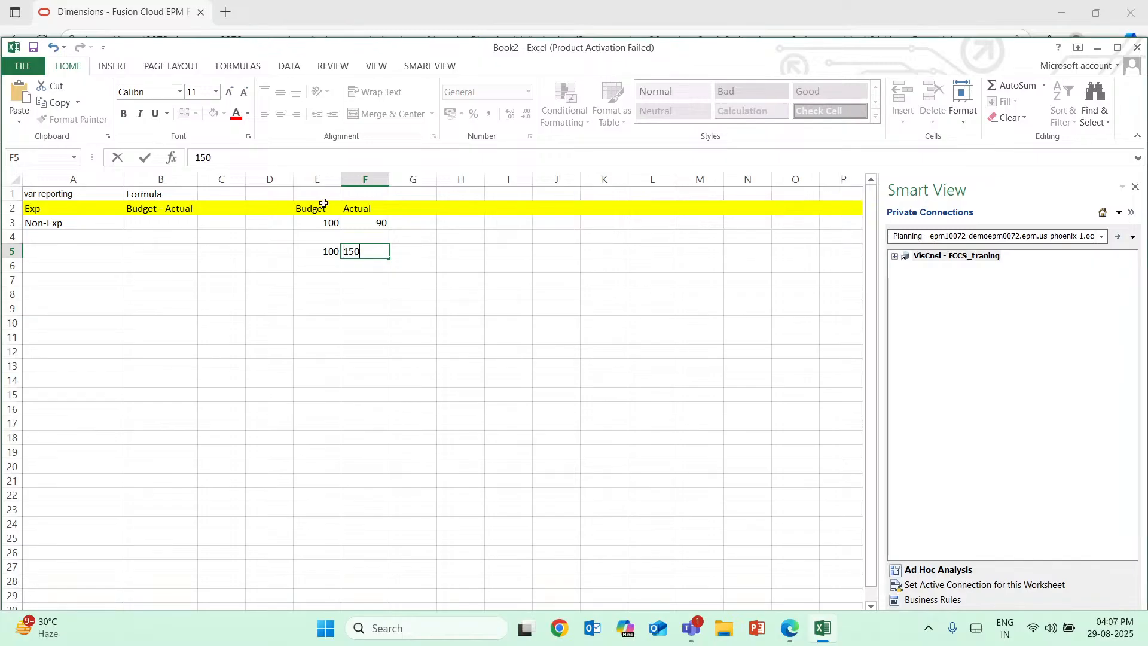
pyautogui.press('Return')
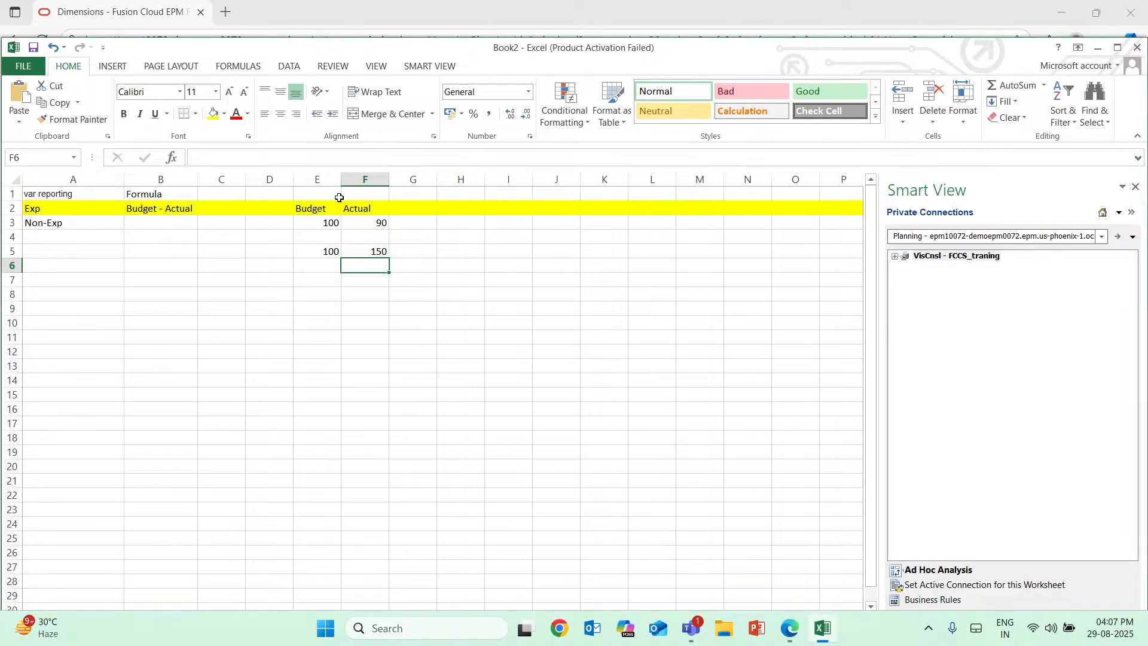
# Merge and center cells E1:F1 above the Budget and Actual headings and enter the title "Rent".
pyautogui.doubleClick(339, 197)
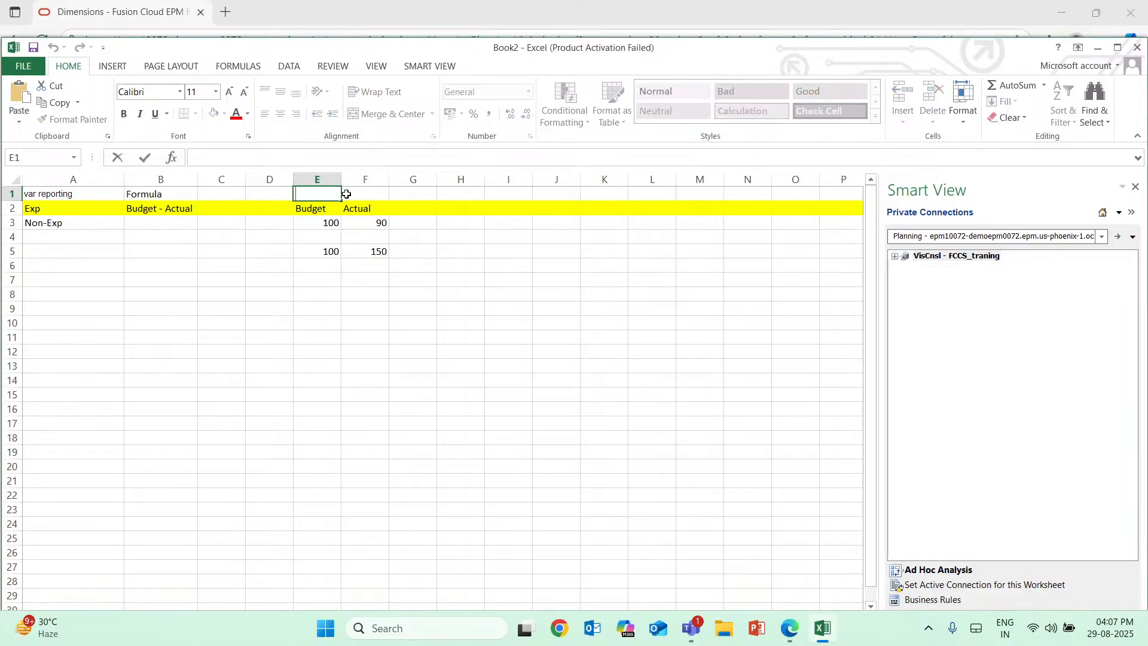
pyautogui.moveTo(346, 194); pyautogui.dragTo(317, 194)
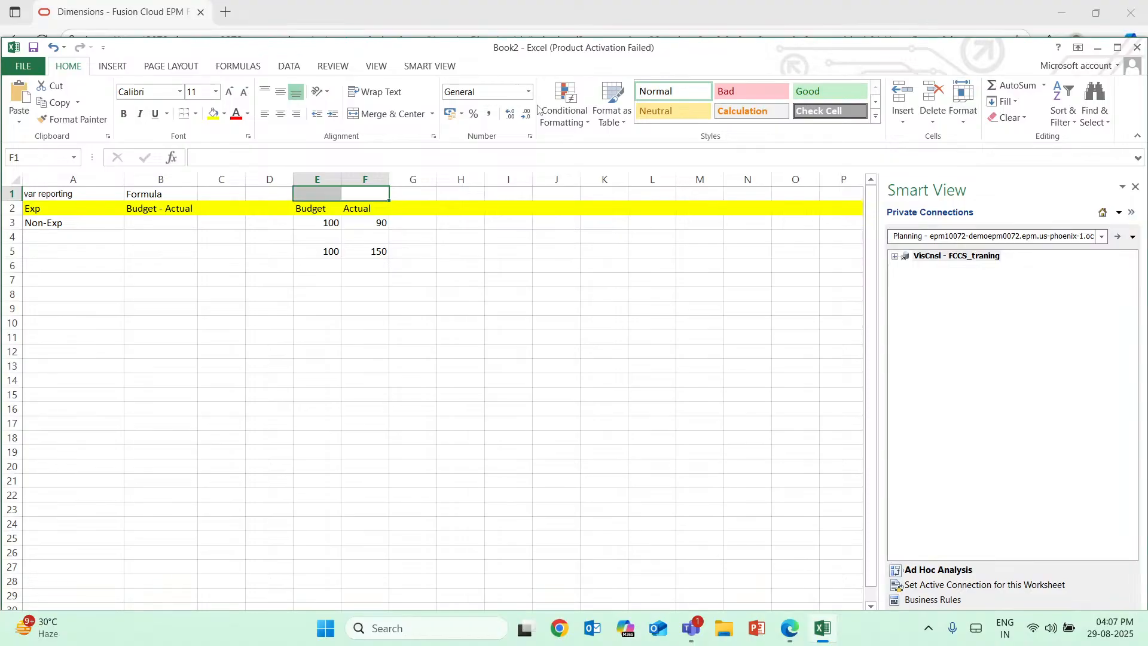
pyautogui.click(367, 113)
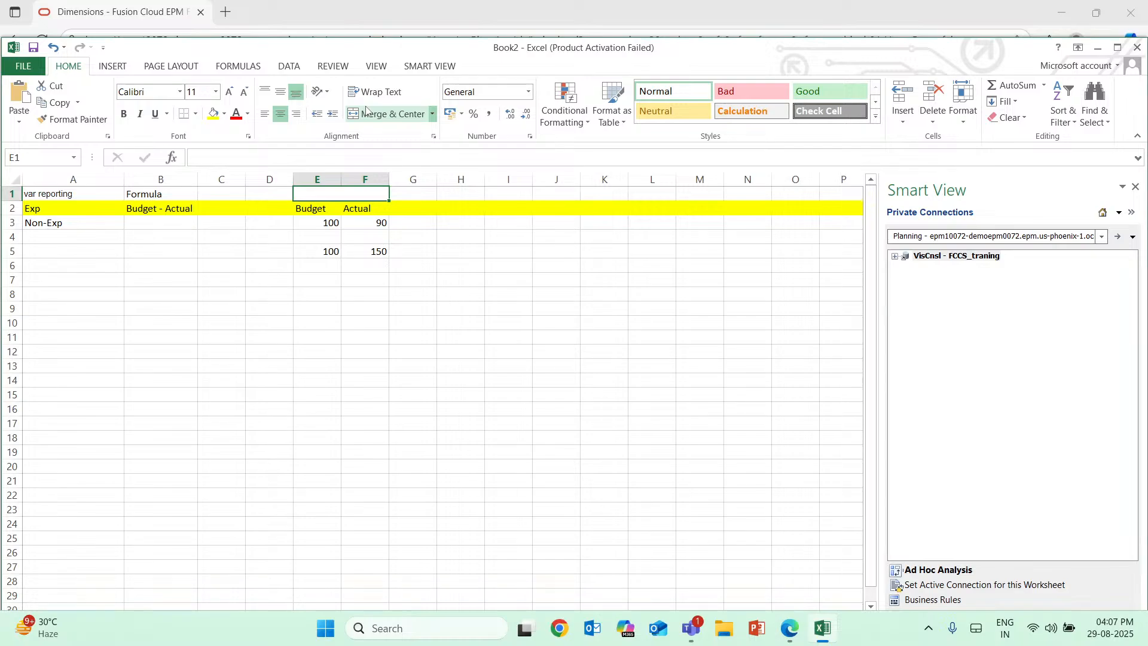
pyautogui.write('R')
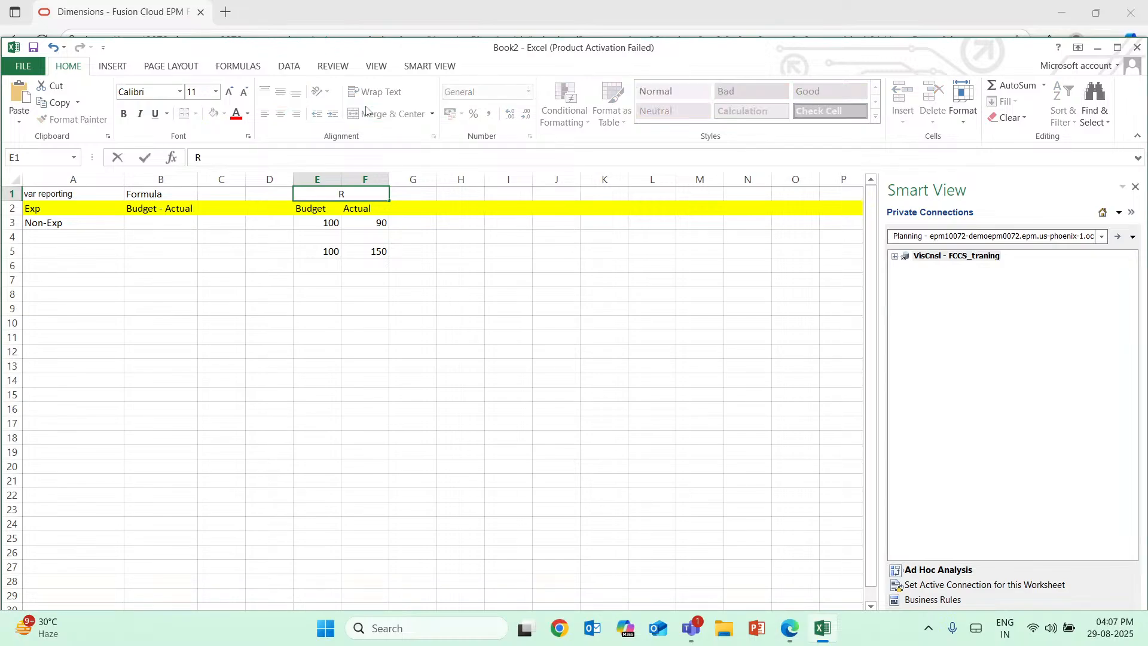
pyautogui.write('ent')
pyautogui.click(385, 254)
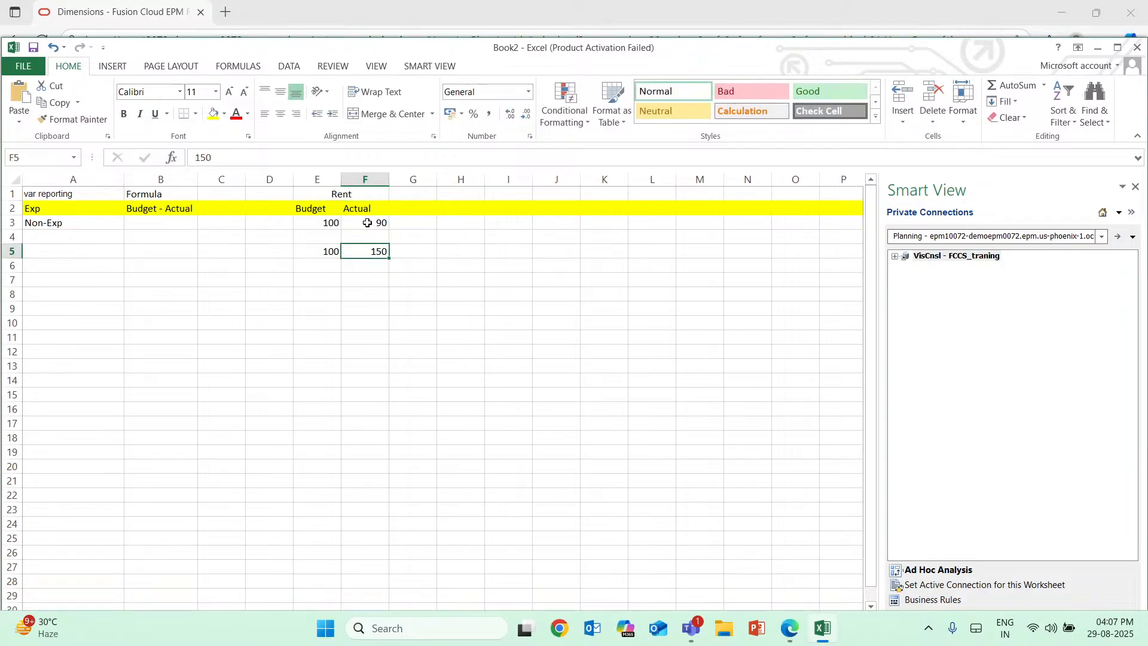
pyautogui.moveTo(367, 223); pyautogui.dragTo(387, 250)
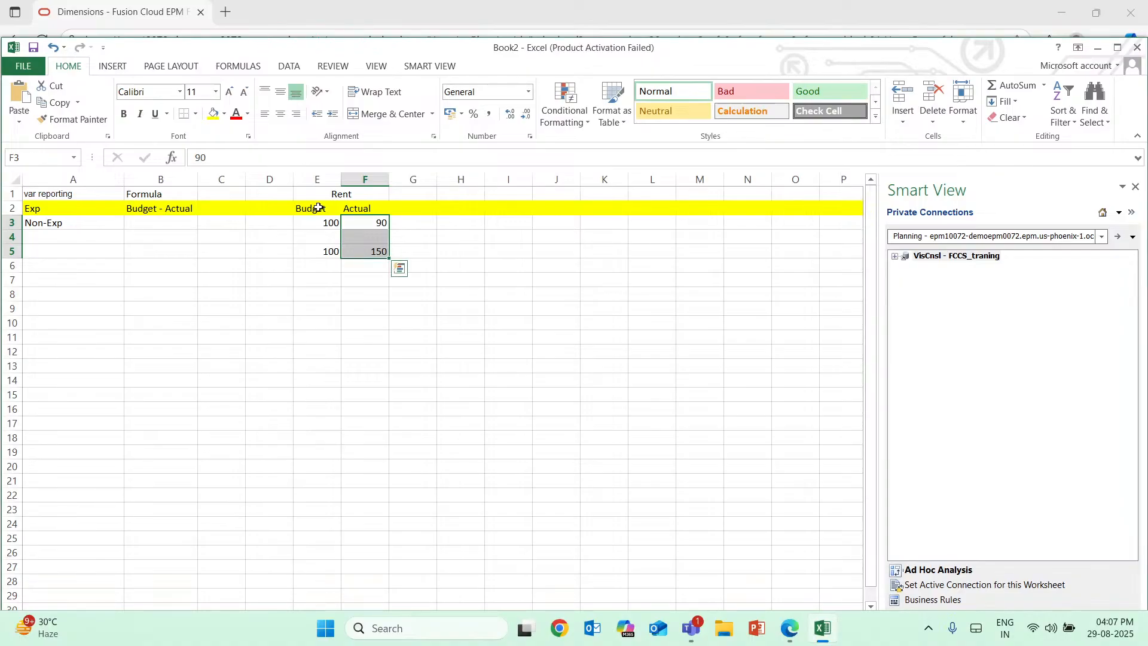
pyautogui.click(322, 250)
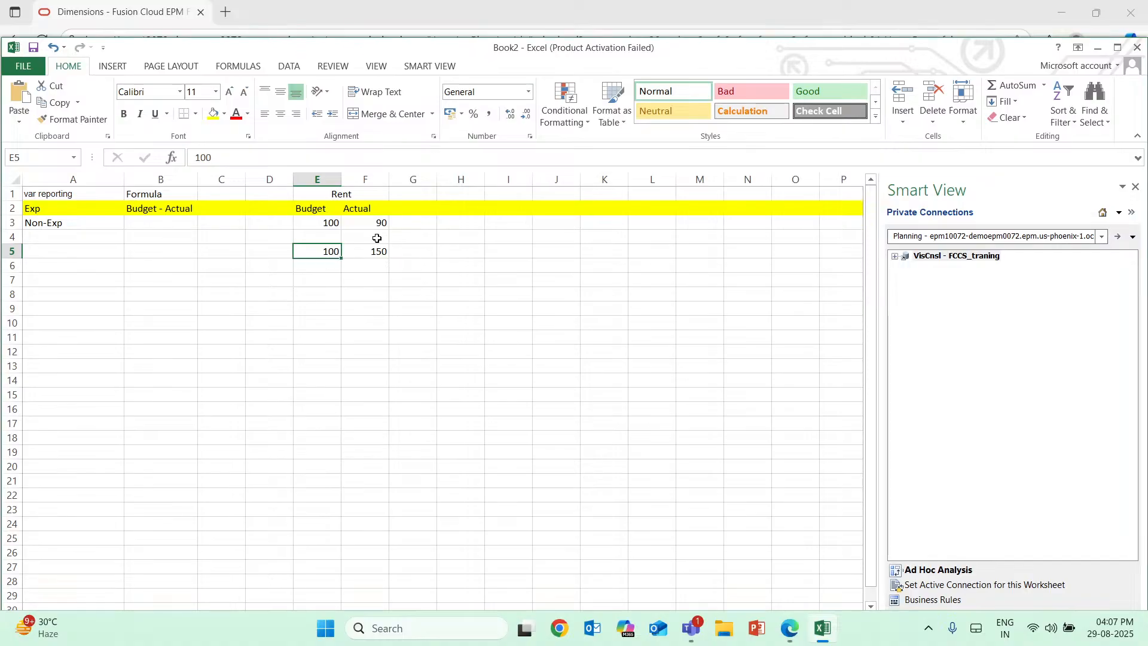
pyautogui.press('Right')
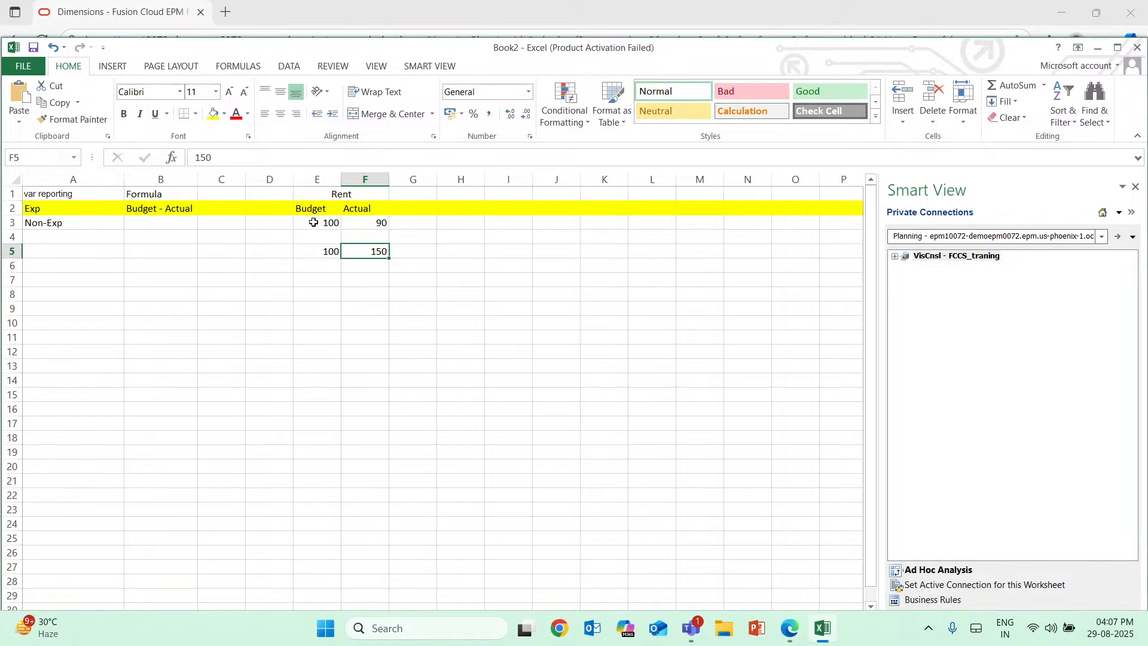
# Number the two sample rows by entering 1 in D3 and 2 in D5.
pyautogui.click(275, 227)
pyautogui.write('1')
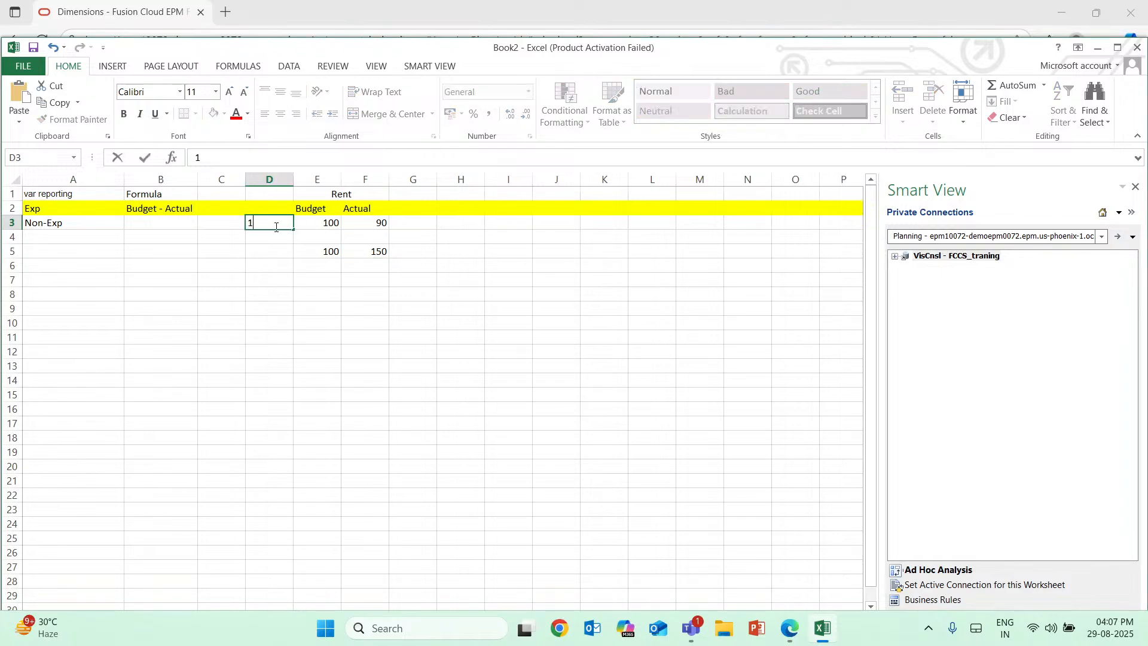
pyautogui.click(276, 255)
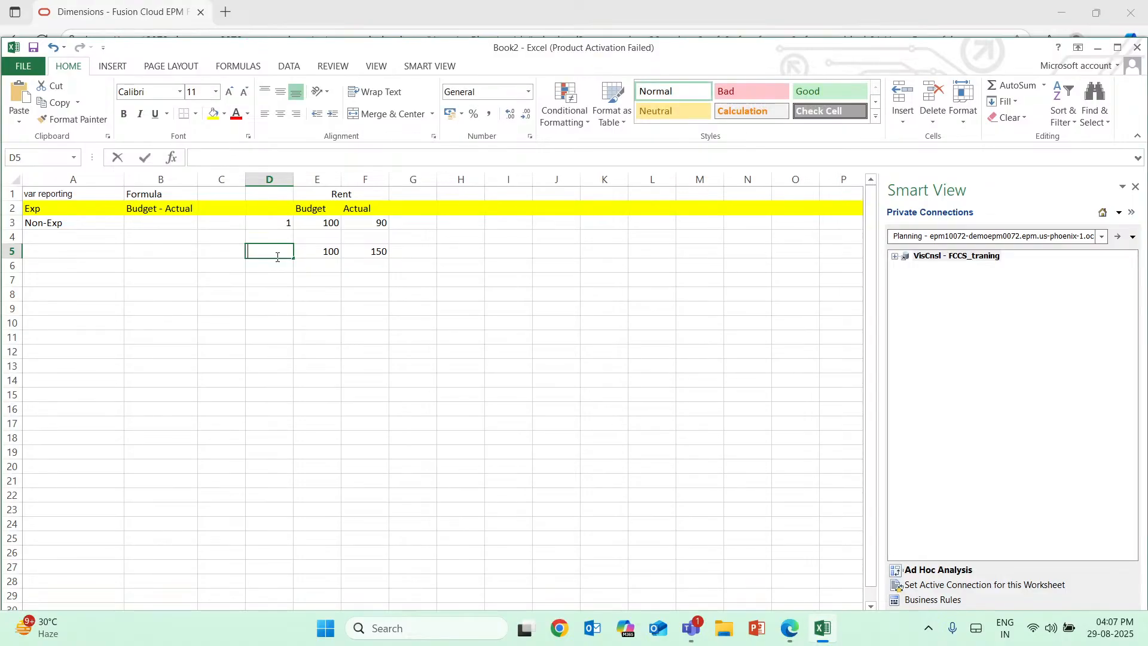
pyautogui.write('2')
pyautogui.press('Return')
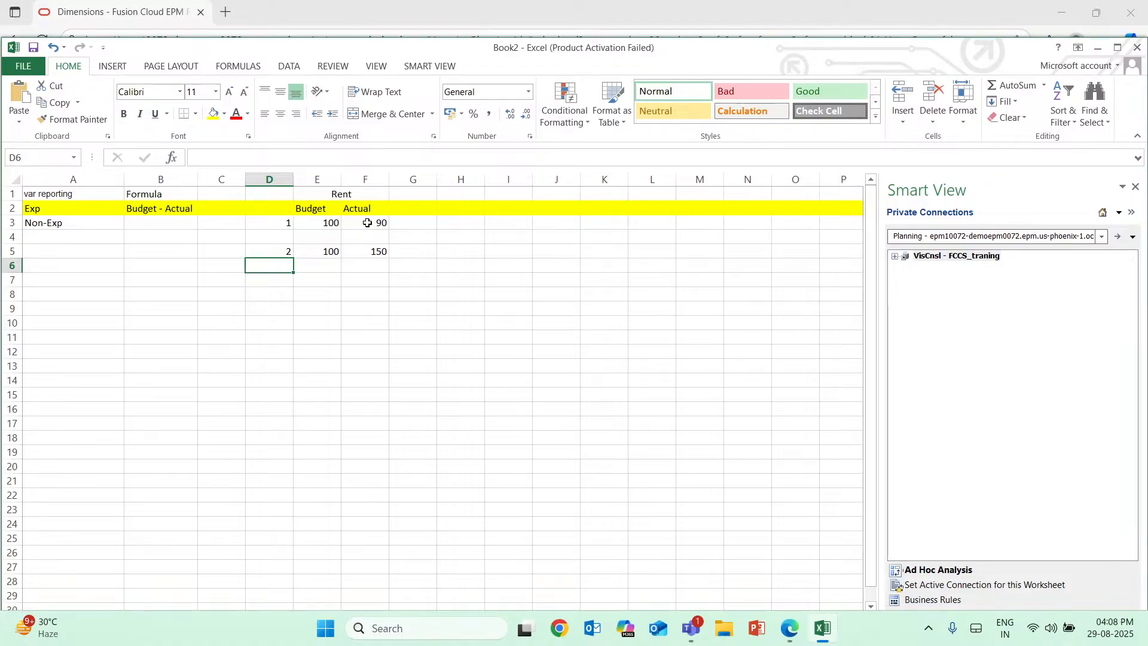
pyautogui.press('Up')
pyautogui.press('Up')
pyautogui.press('Up')
pyautogui.press('Right')
pyautogui.moveTo(369, 220); pyautogui.dragTo(335, 221)
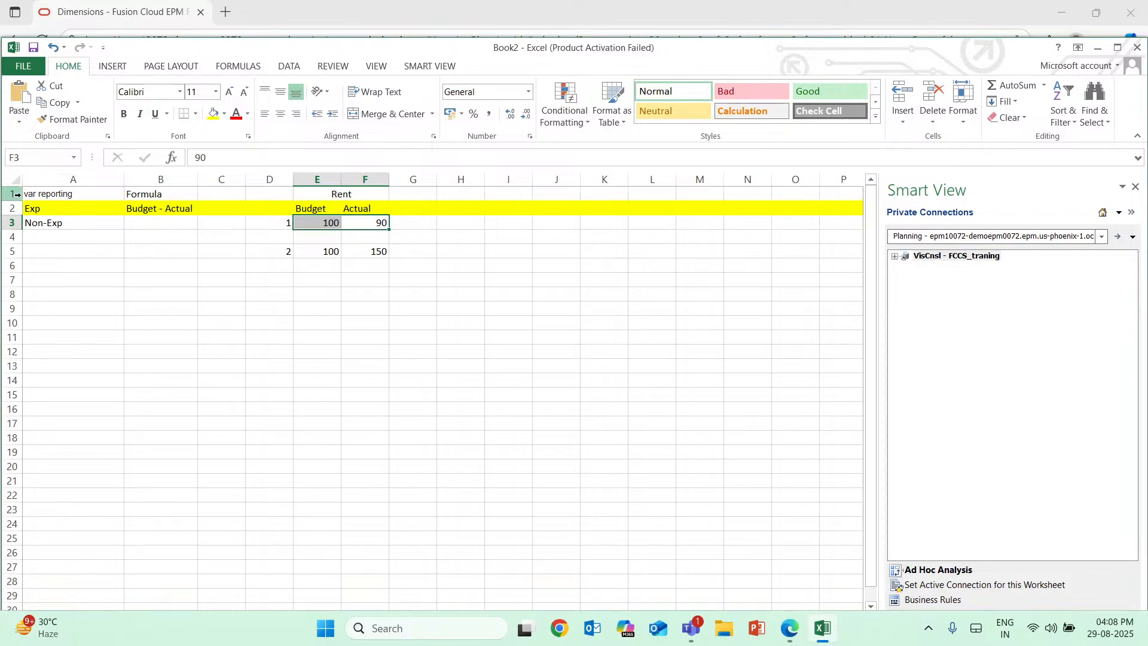
pyautogui.click(49, 211)
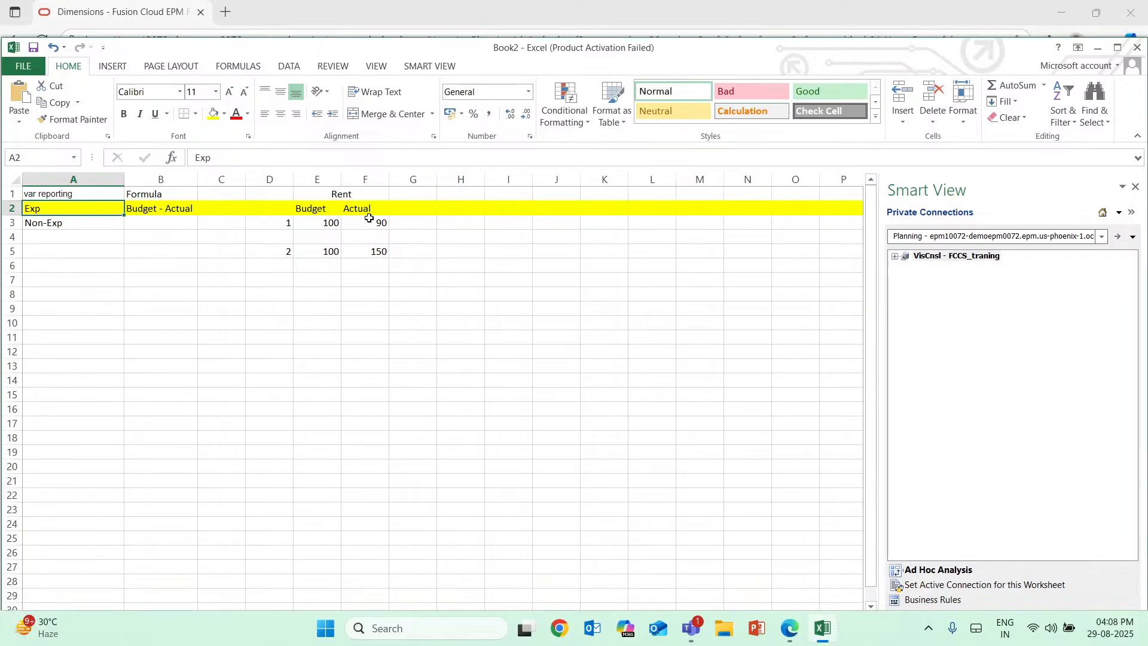
# Enter the first example's variance in G3 as =10.
pyautogui.doubleClick(422, 223)
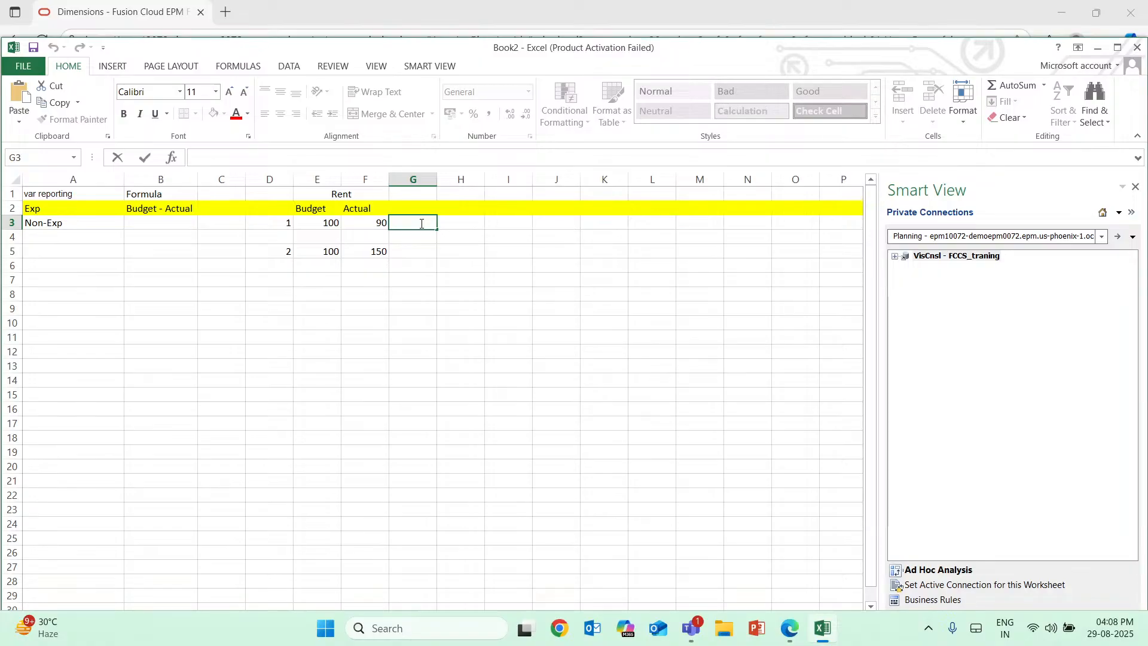
pyautogui.write('=10')
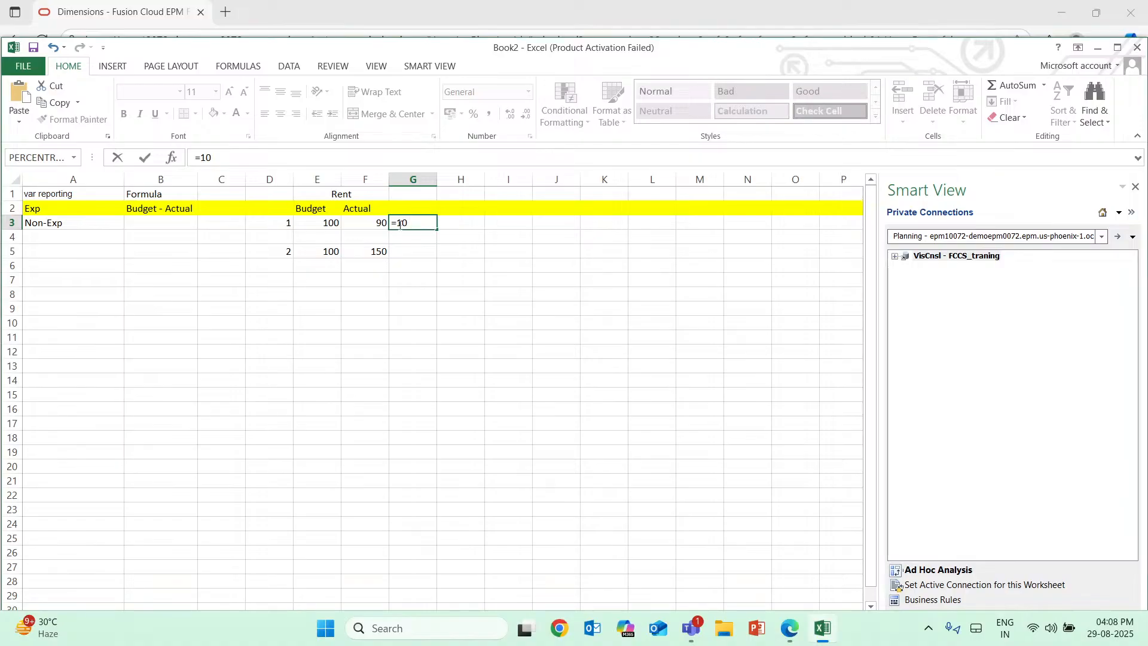
pyautogui.click(400, 251)
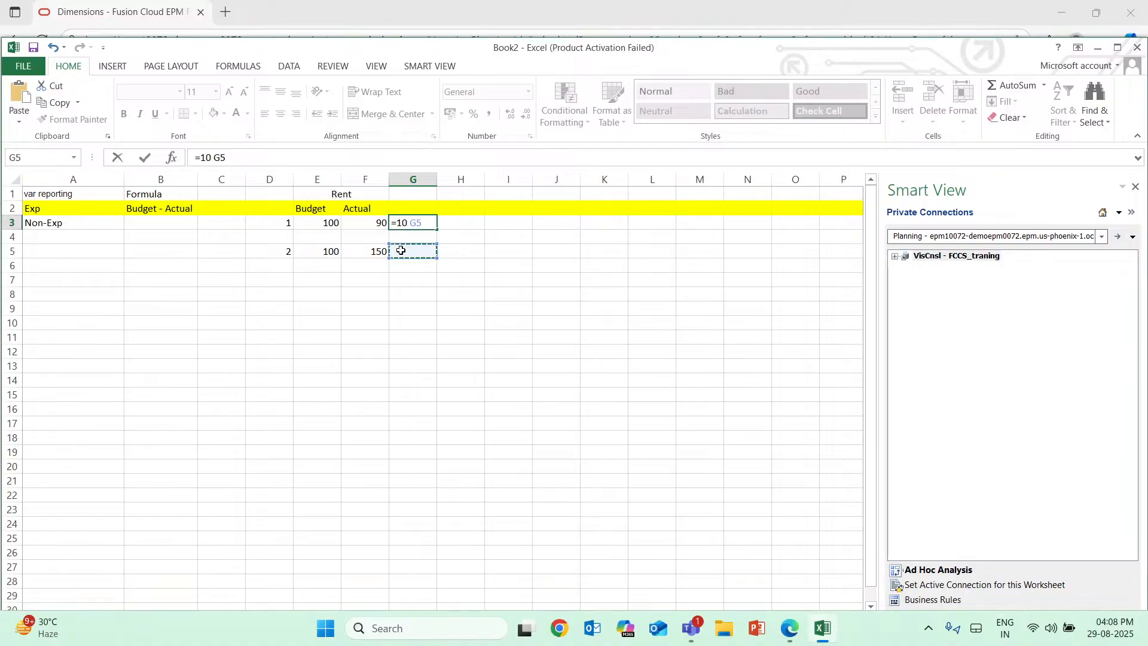
pyautogui.press('Up')
pyautogui.press('Right')
pyautogui.press('Right')
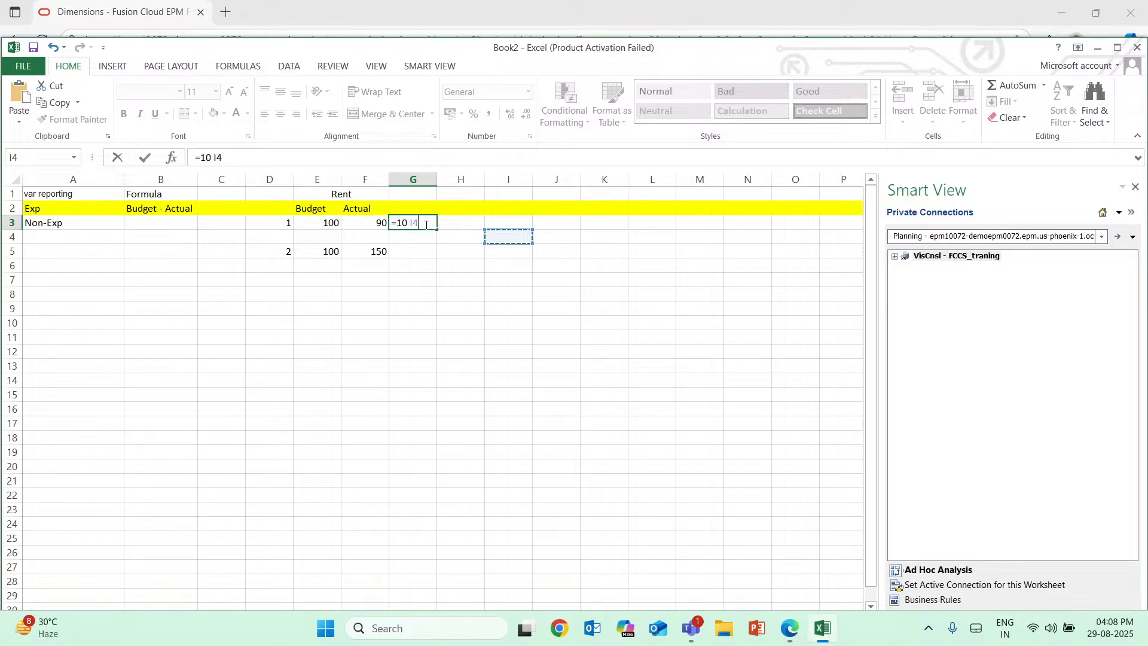
pyautogui.press('BackSpace')
pyautogui.press('BackSpace')
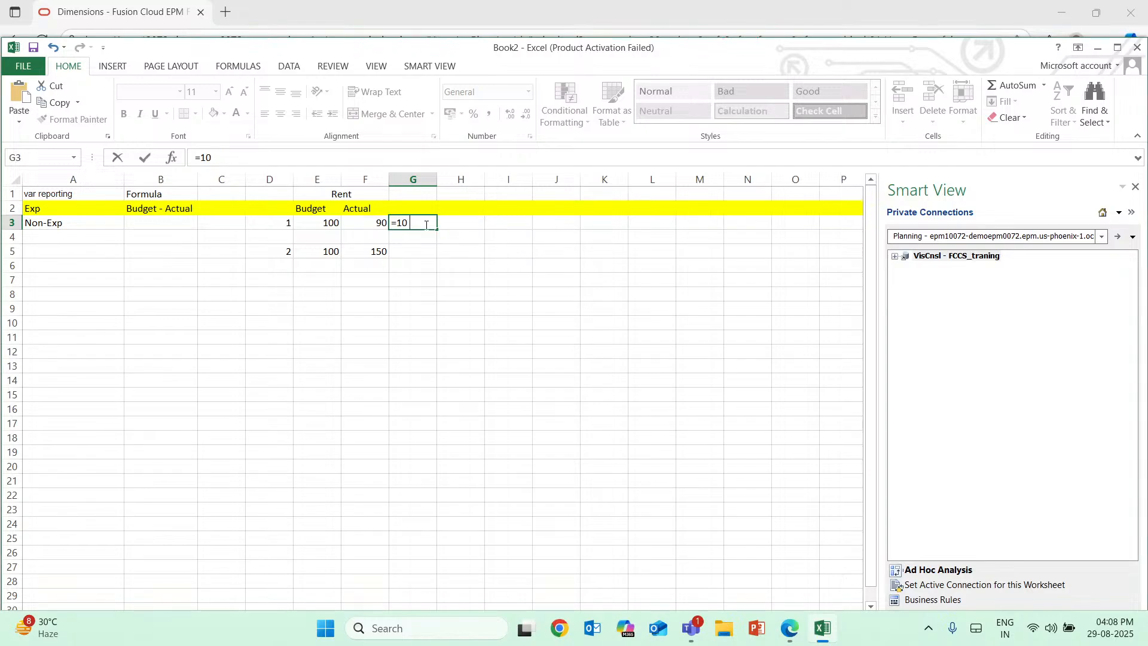
pyautogui.press('Return')
pyautogui.press('Return')
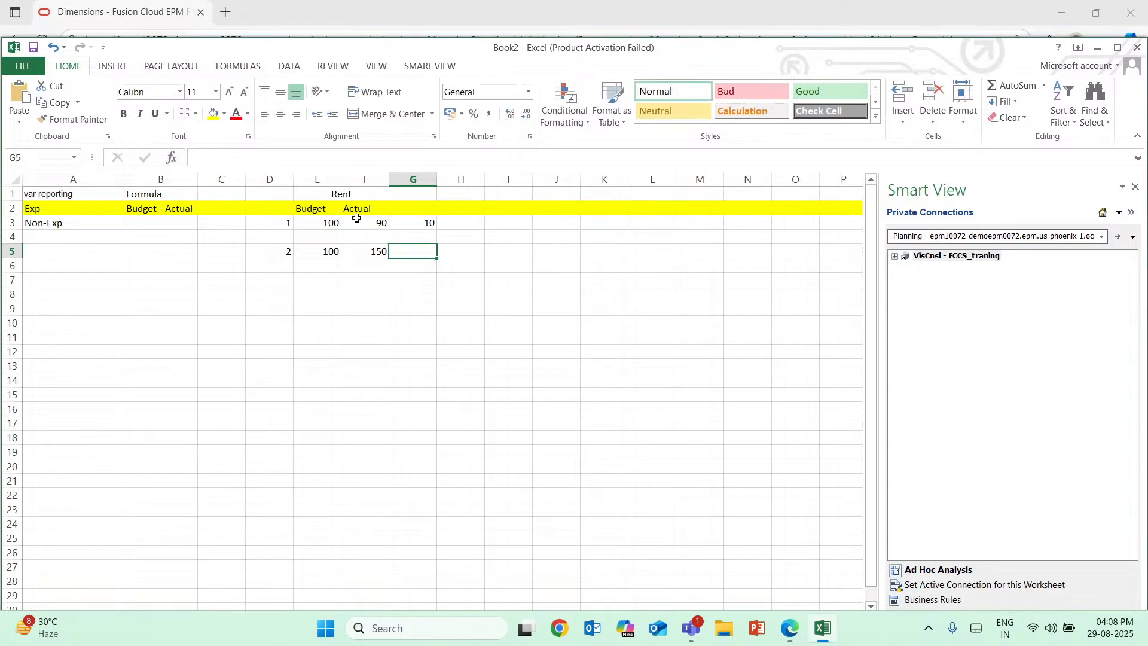
# Enter the second example's negative variance in G5 as (50).
pyautogui.doubleClick(409, 251)
pyautogui.write('(50')
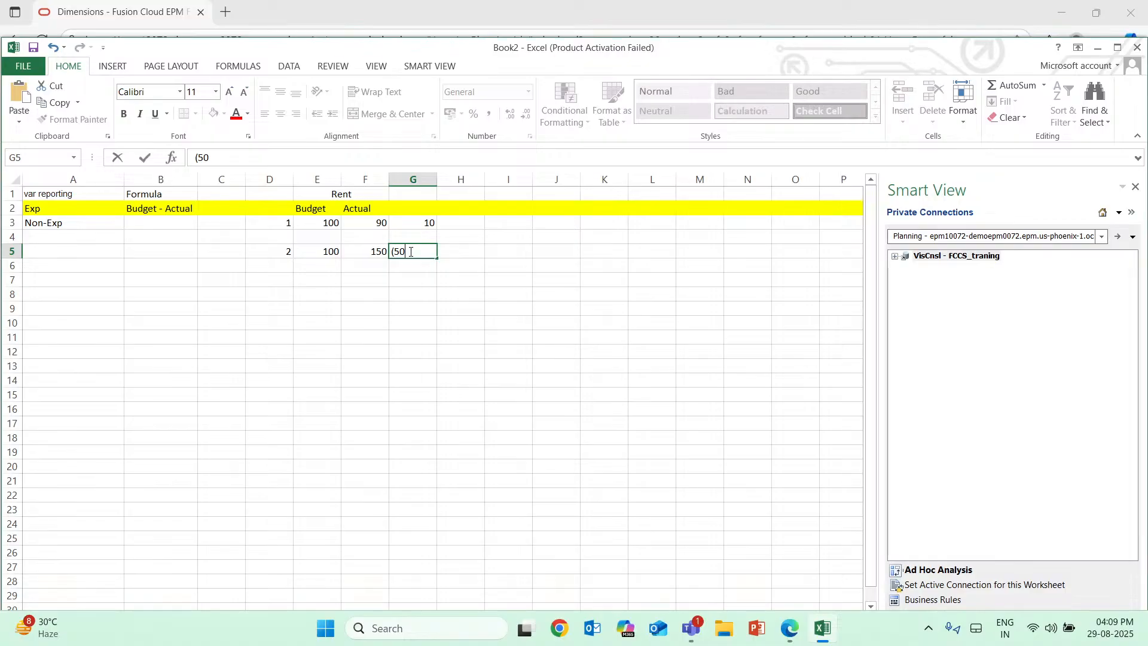
pyautogui.write(')')
pyautogui.click(450, 264)
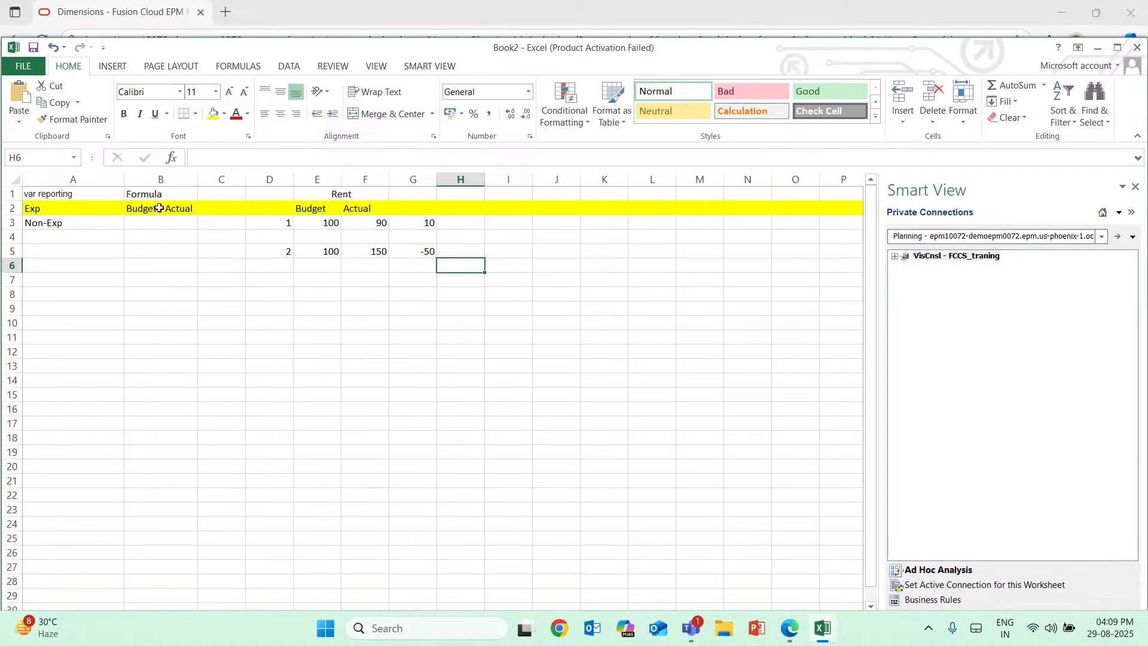
# Enter the Non-Exp variance formula text "Actual-Budget" in cell B3.
pyautogui.click(36, 211)
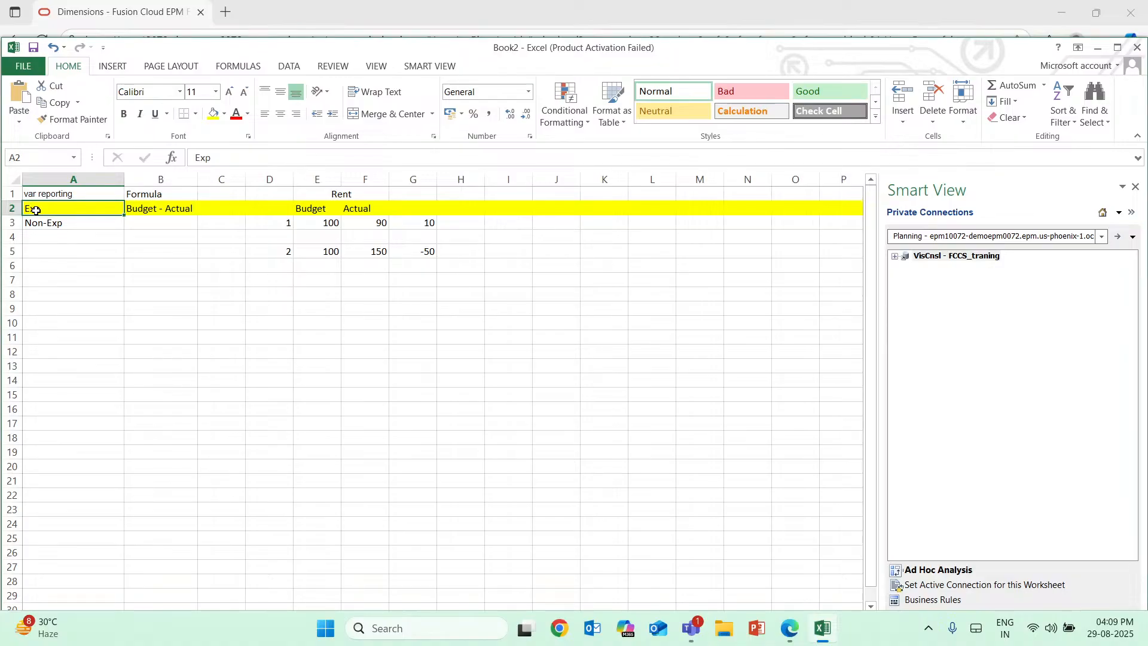
pyautogui.click(144, 225)
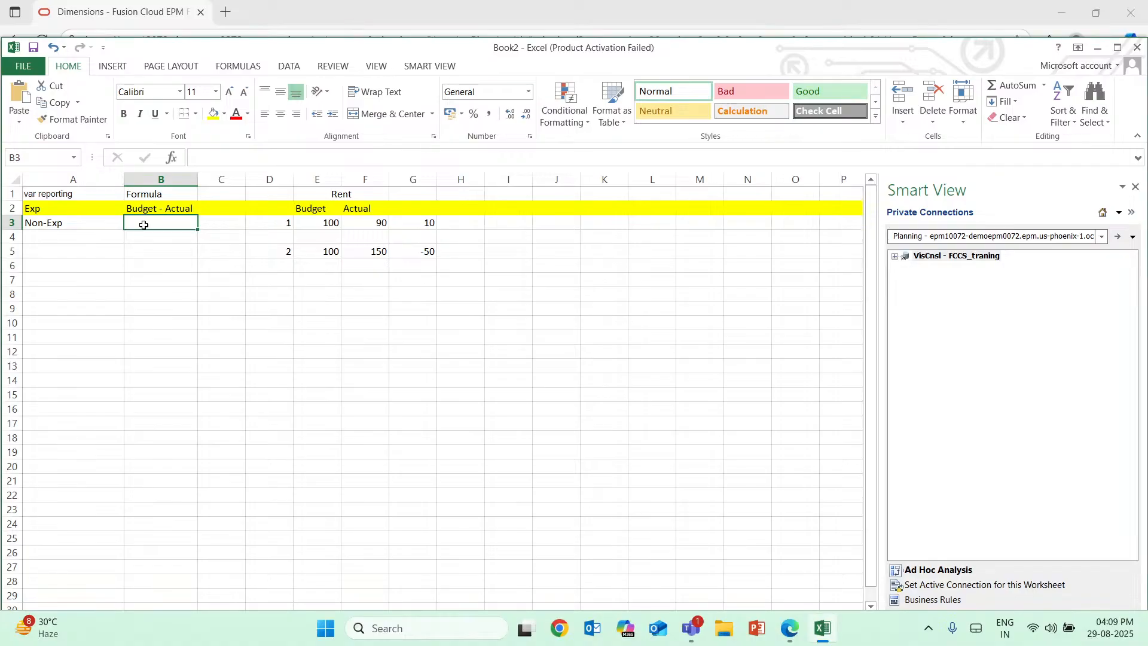
pyautogui.write('Actual')
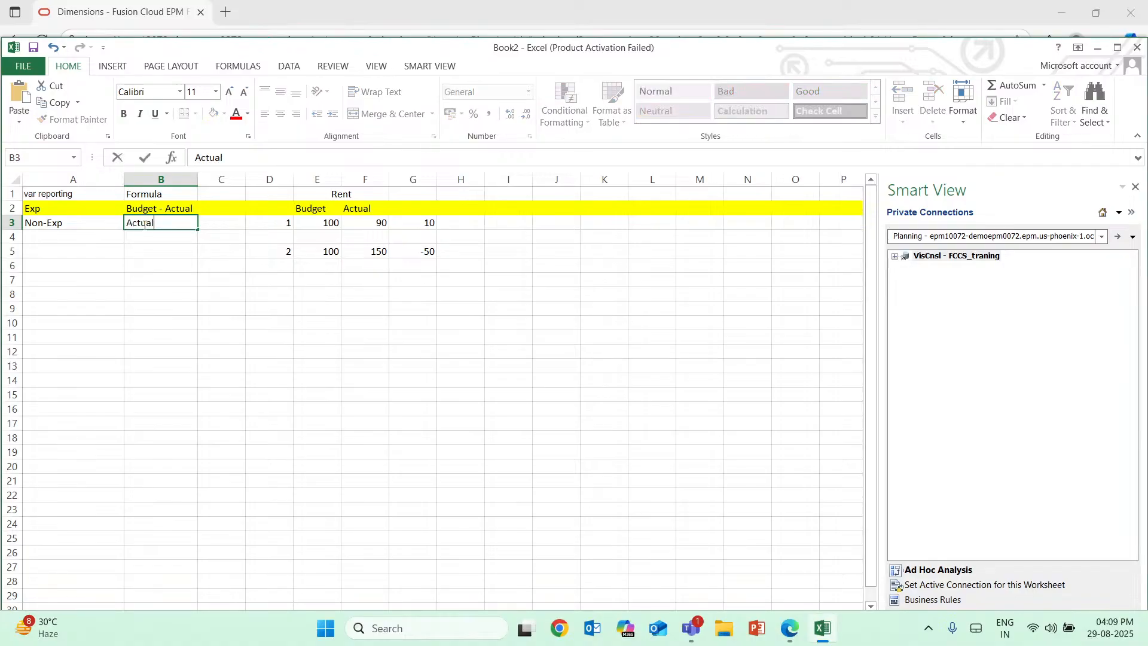
pyautogui.write('-Budget')
pyautogui.click(155, 241)
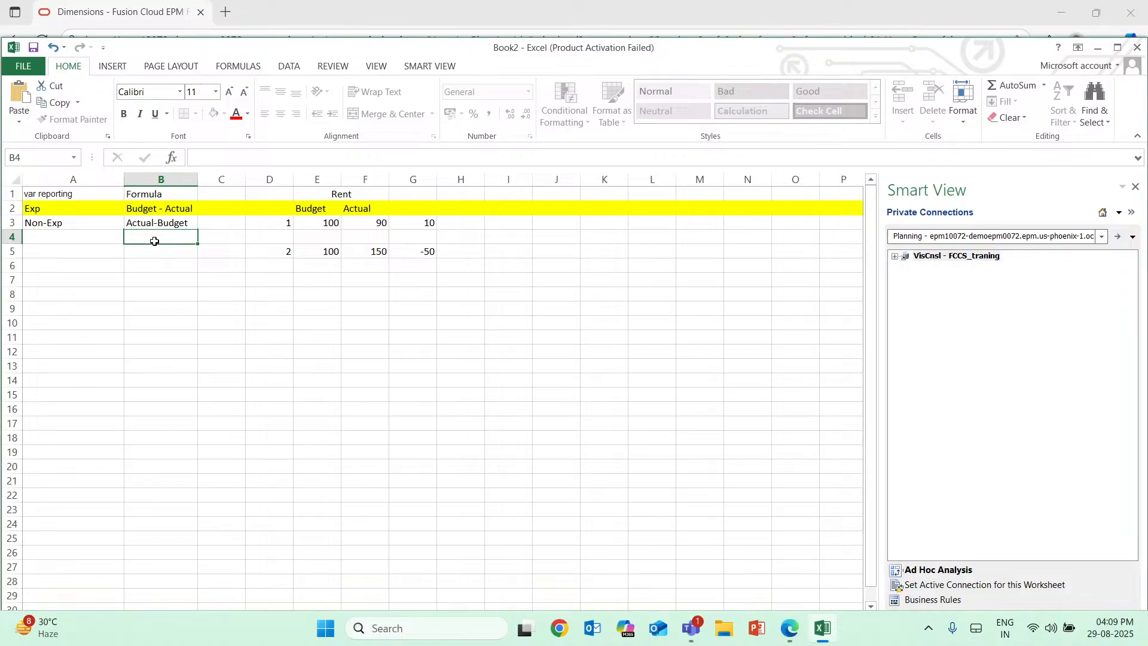
pyautogui.click(140, 254)
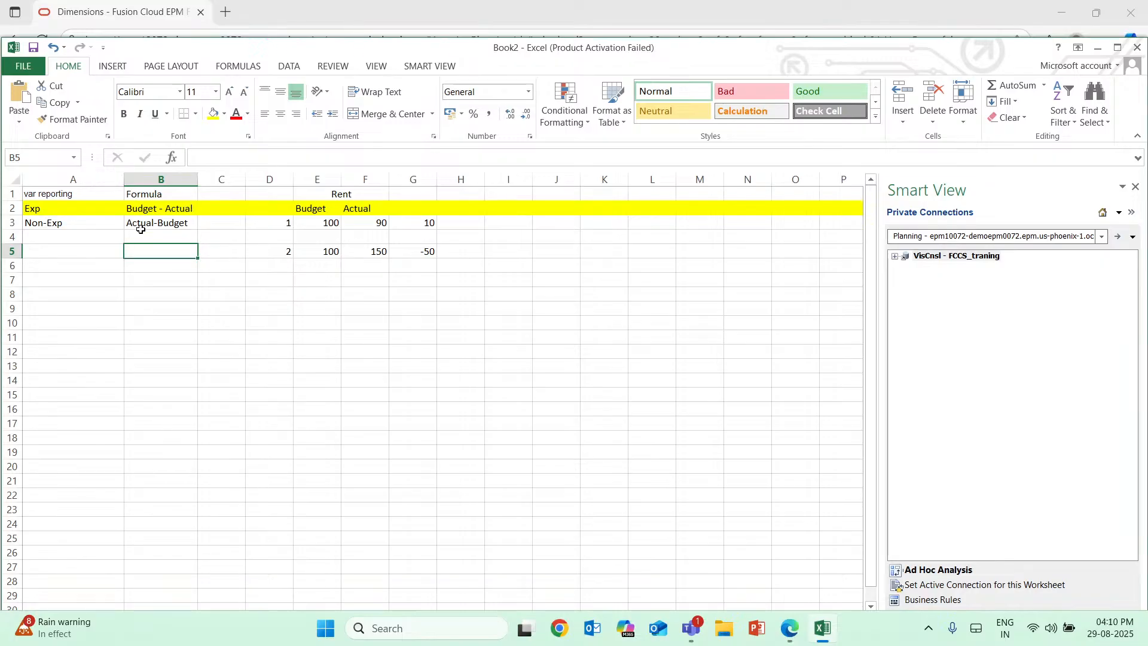
pyautogui.click(65, 212)
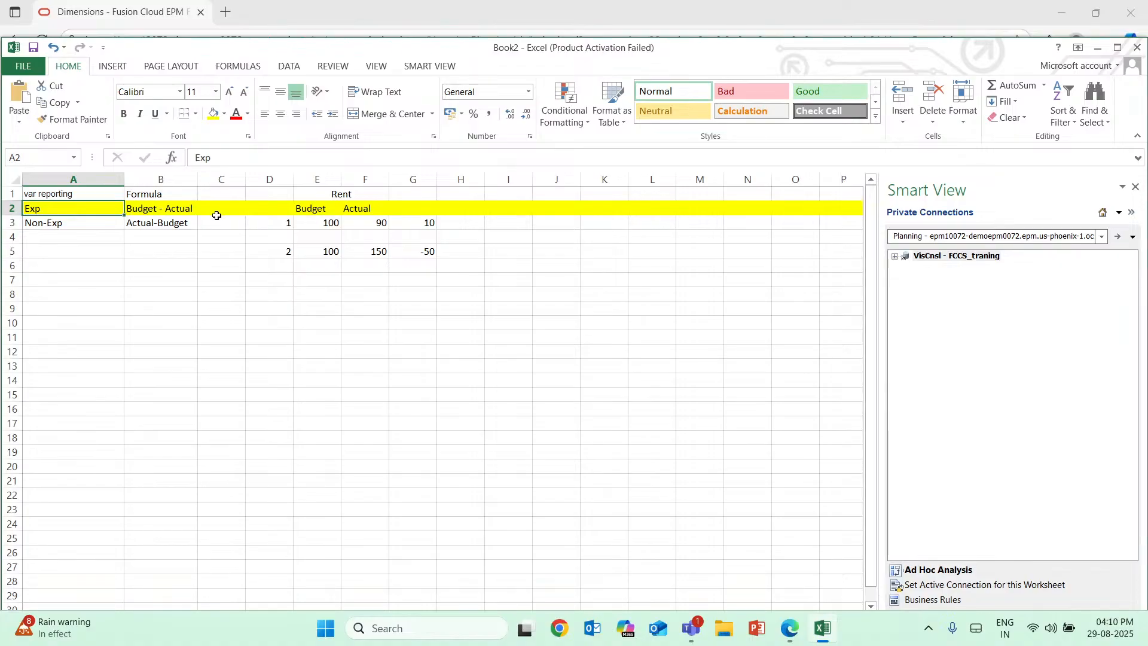
pyautogui.press('Down')
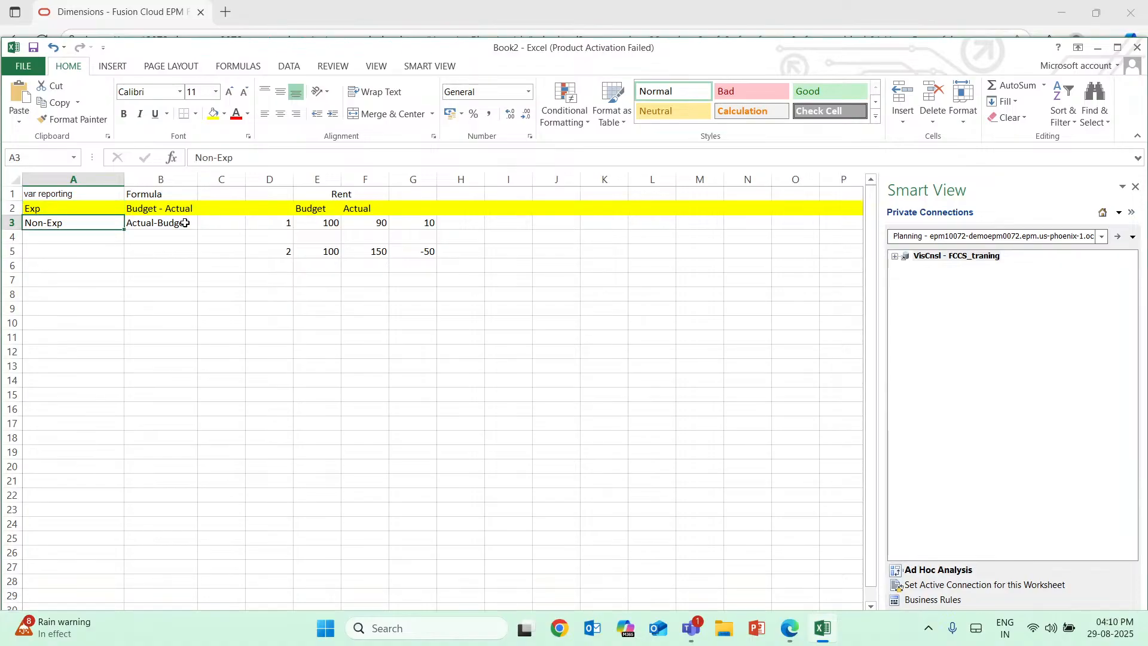
pyautogui.click(183, 222)
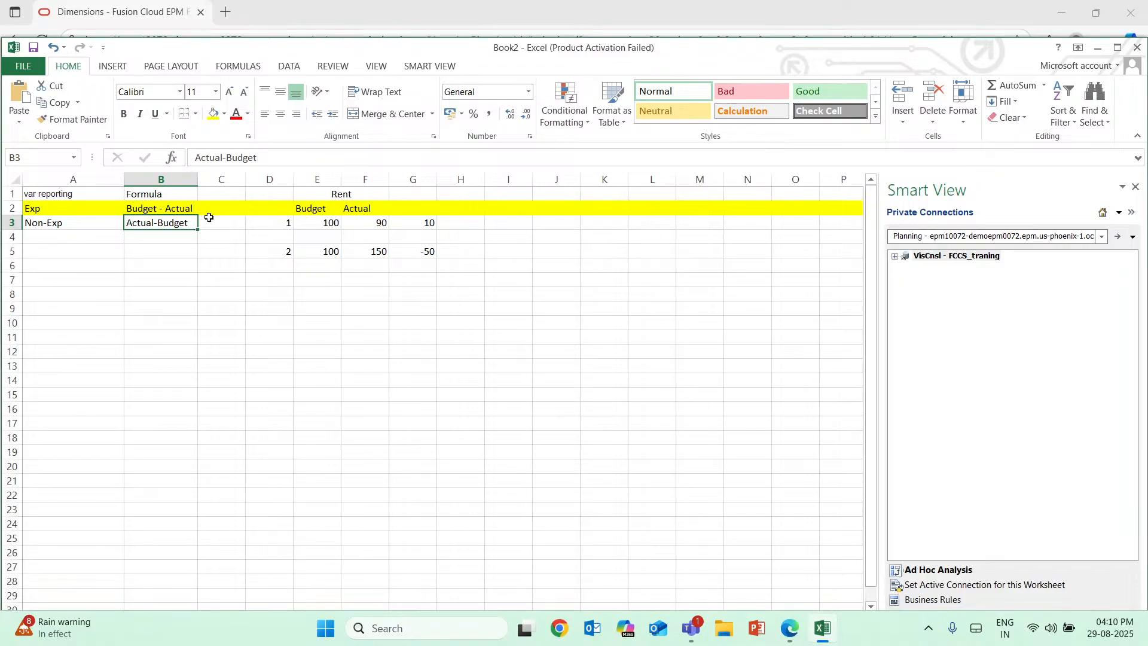
# Switch to the Edge browser window showing the Oracle properties of member 11101.
pyautogui.moveTo(815, 636)
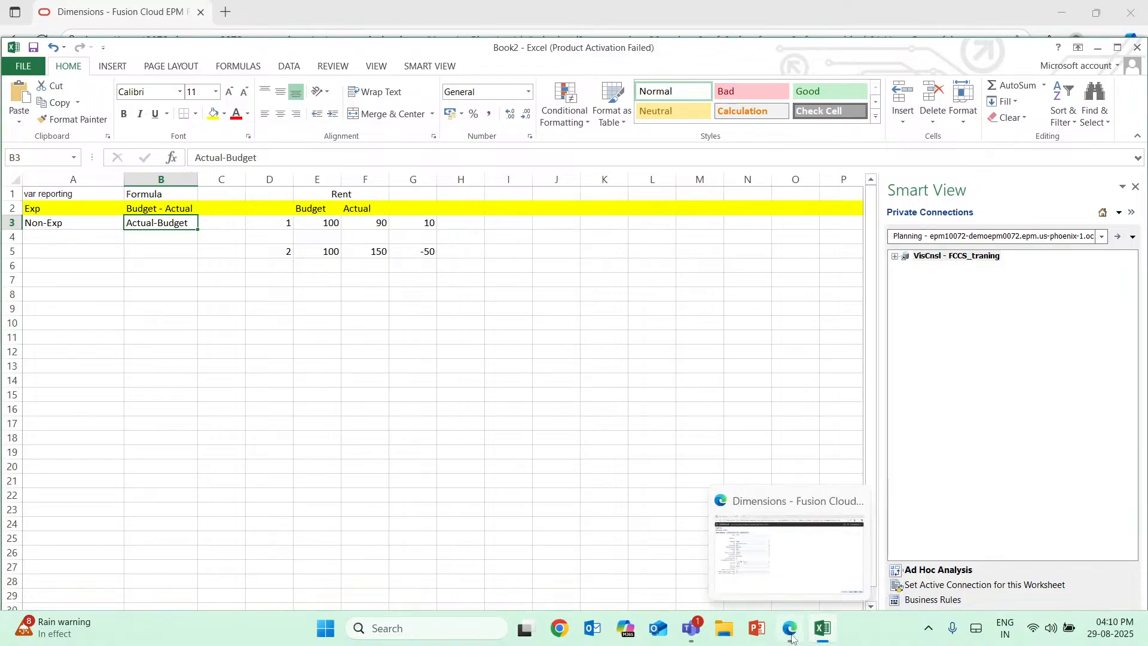
pyautogui.click(791, 636)
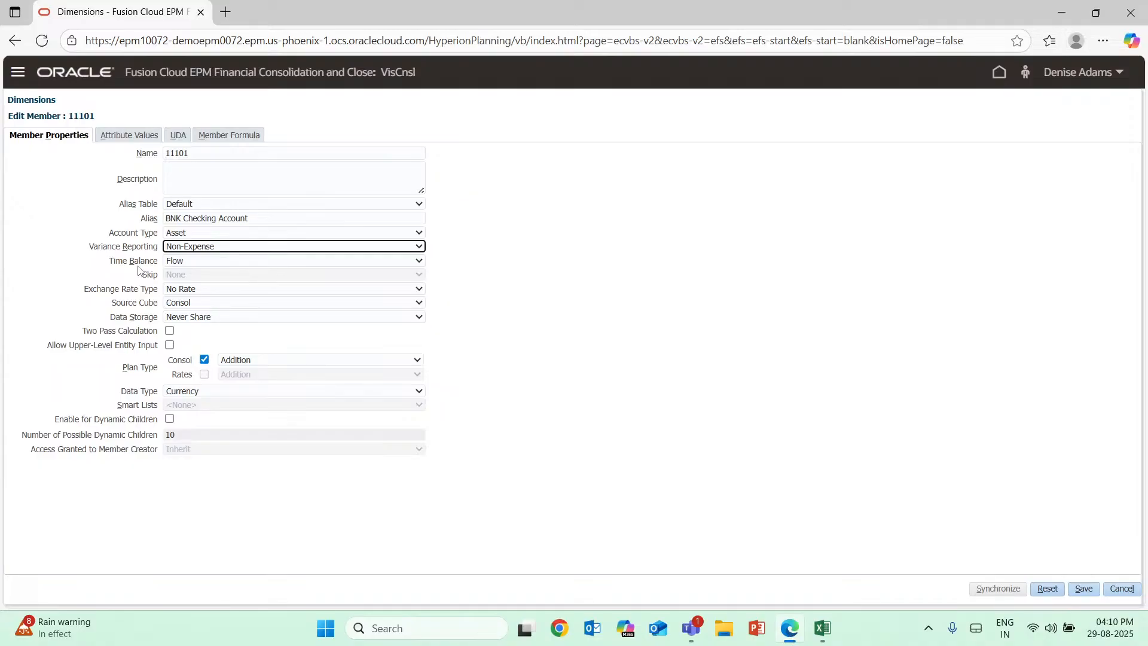
# View member 11101's Time Balance options, and enter the heading "Data for months" in cell A7 of the Excel workbook.
pyautogui.click(219, 262)
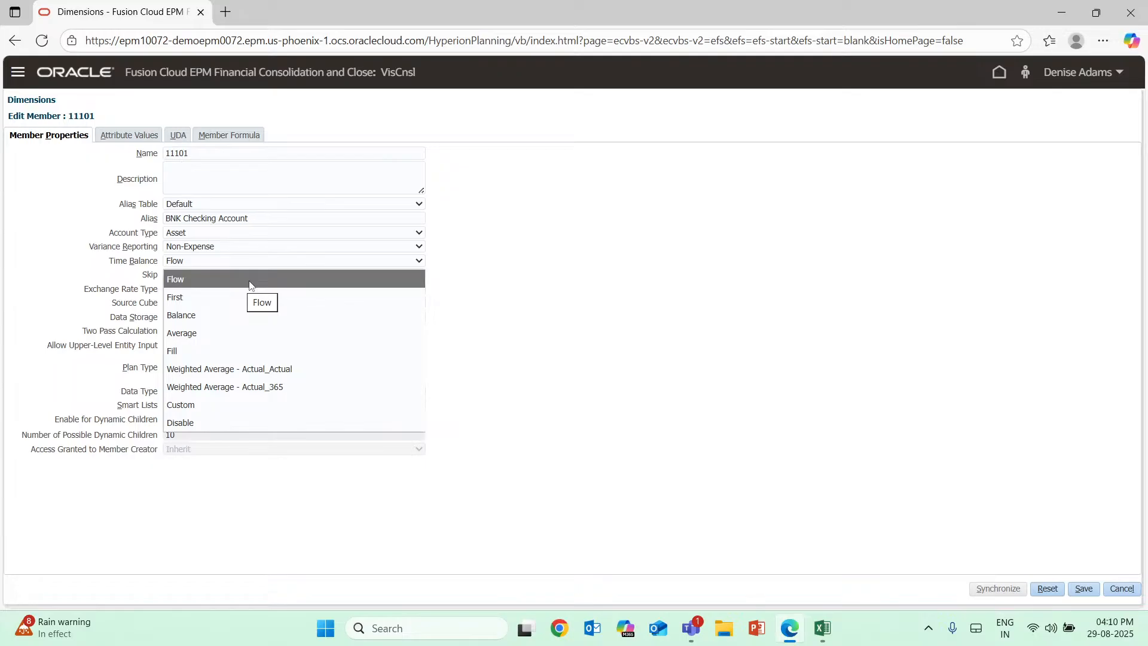
pyautogui.hotkey('alt', 'Tab')
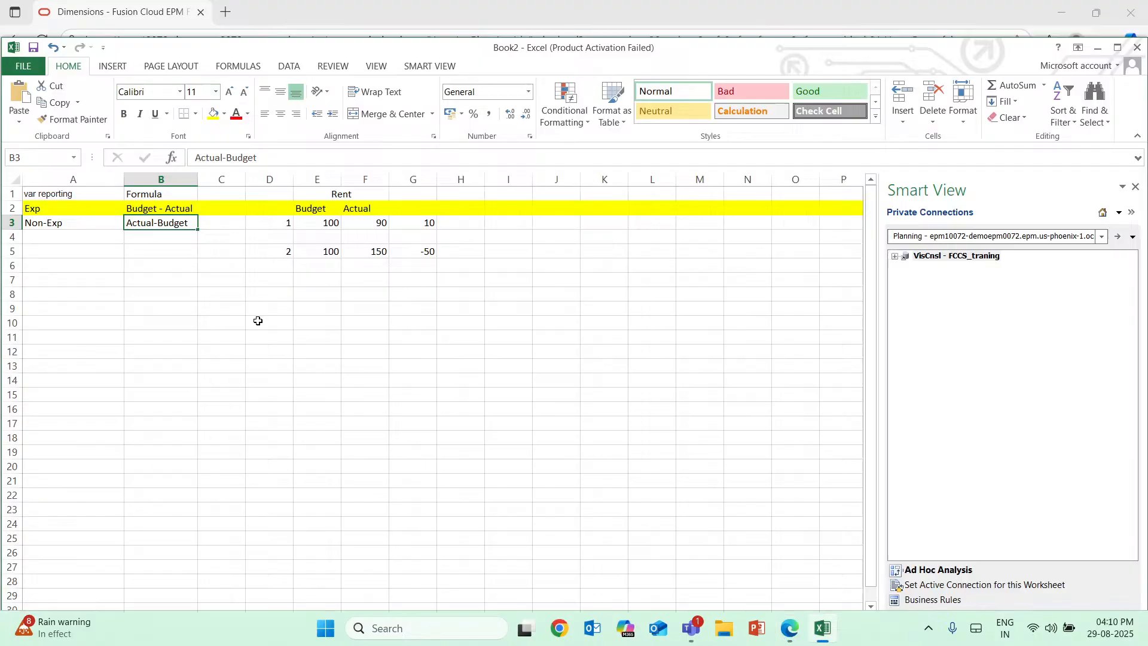
pyautogui.doubleClick(93, 282)
pyautogui.write('Da')
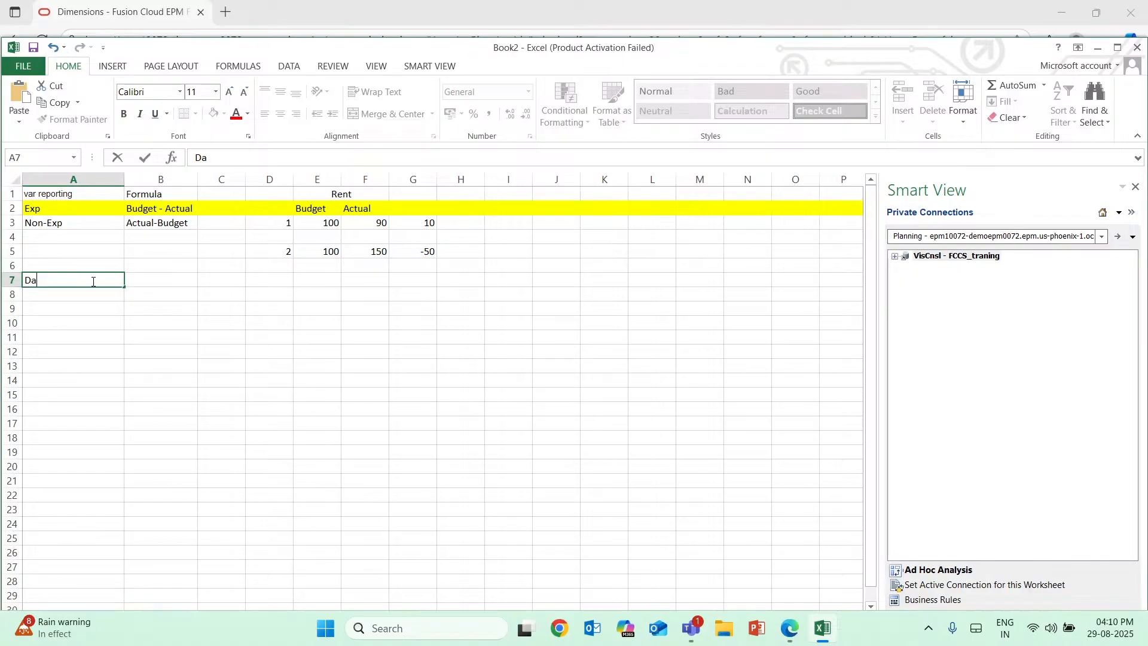
pyautogui.write('ta for mon')
pyautogui.write('th')
pyautogui.press('Return')
# Enter the month headers Jan, Feb and Mar in cells A8 to C8.
pyautogui.write('Jan')
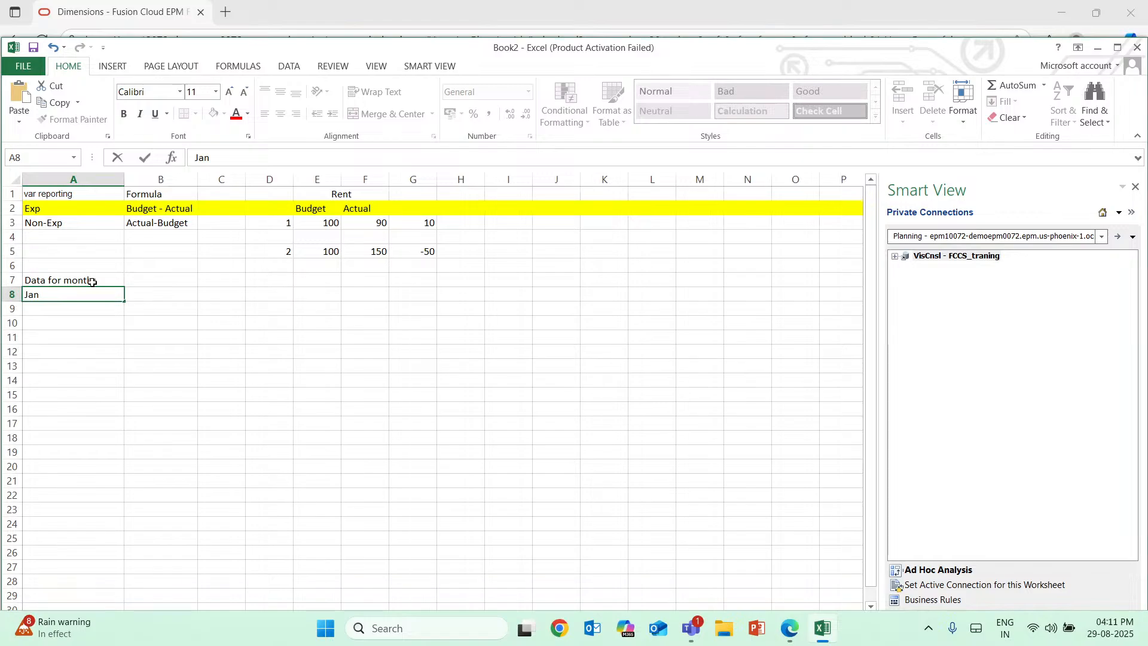
pyautogui.click(158, 299)
pyautogui.write('Feb')
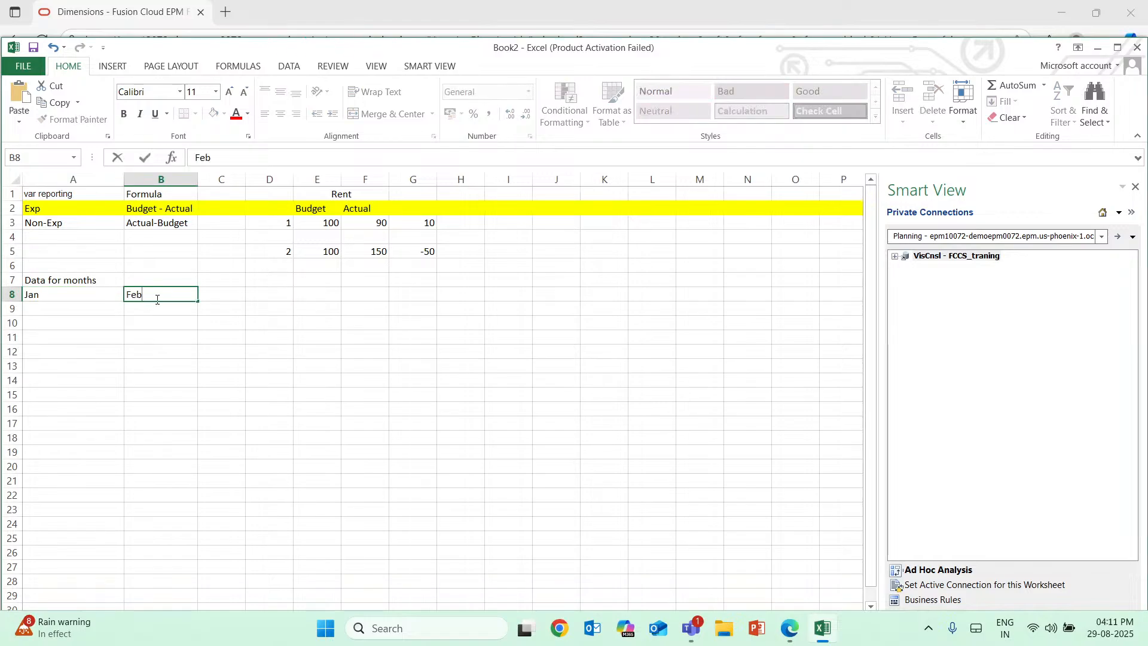
pyautogui.click(221, 294)
pyautogui.write('Mar')
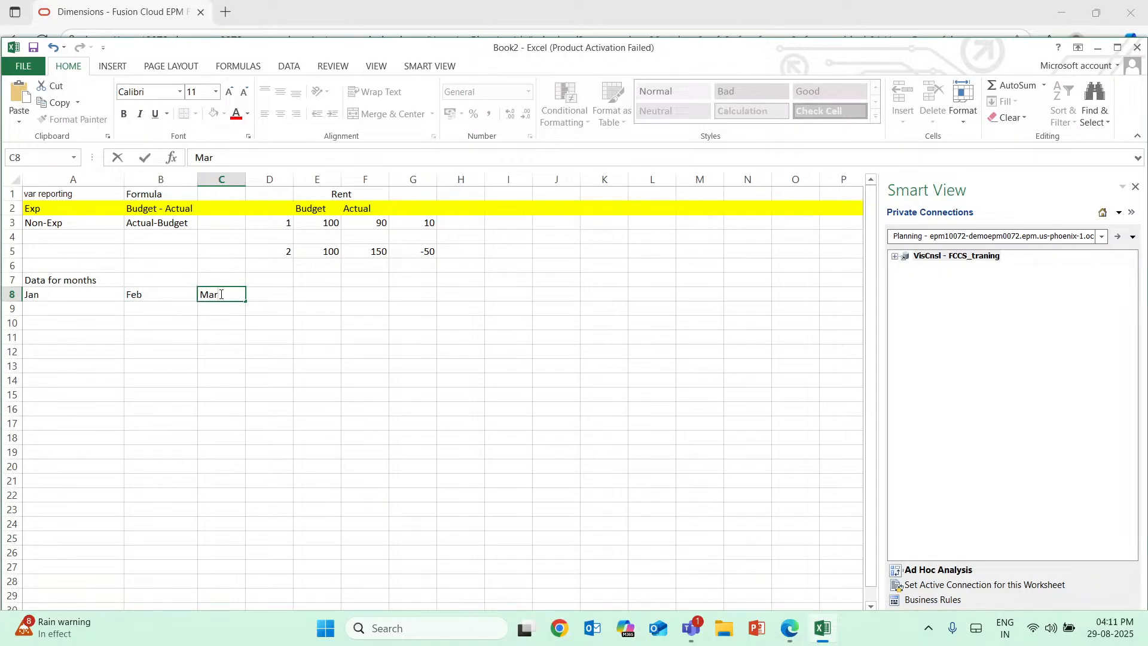
# Enter the monthly values 10, 20 and 30 under Jan, Feb and Mar in row 9.
pyautogui.click(54, 308)
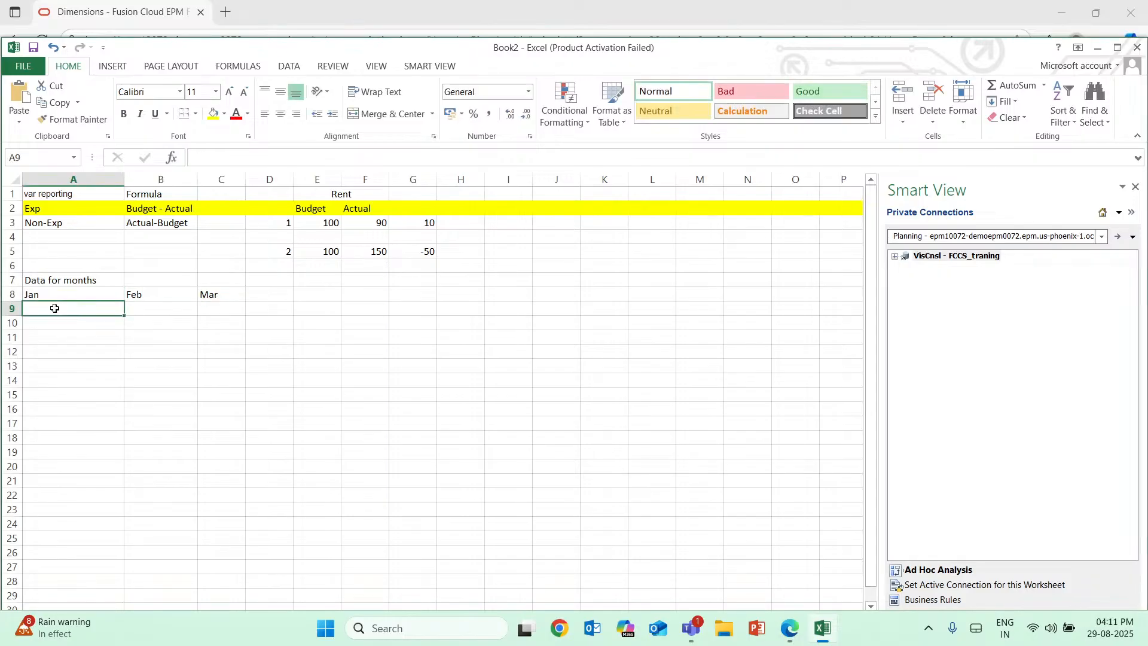
pyautogui.write('1')
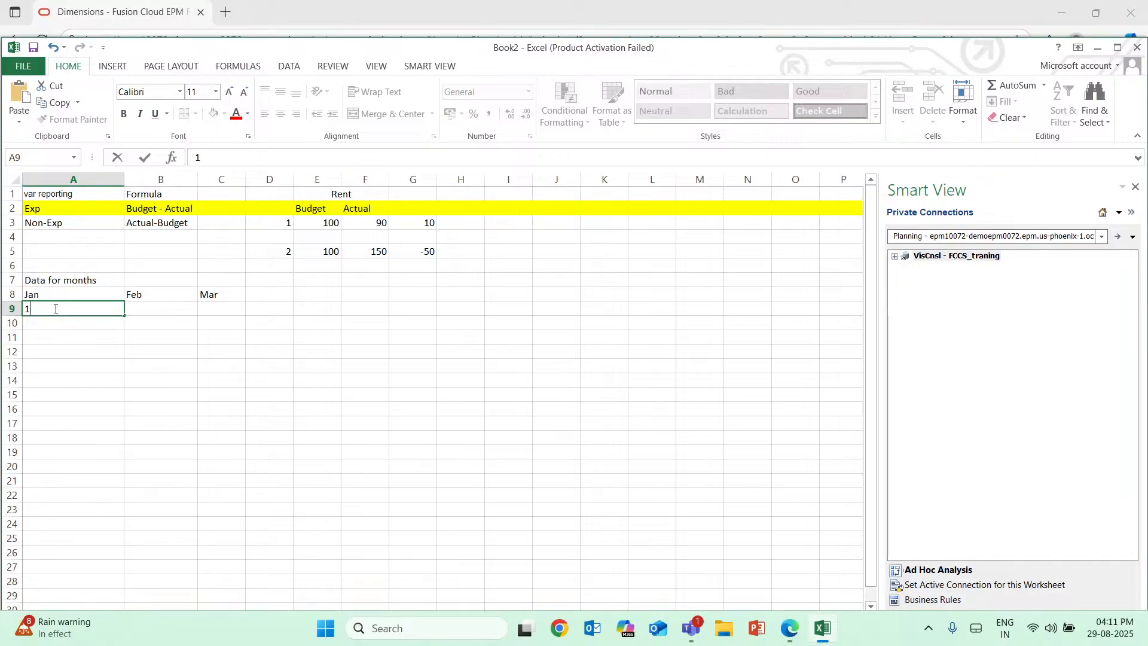
pyautogui.write('0')
pyautogui.press('Tab')
pyautogui.write('20')
pyautogui.press('Tab')
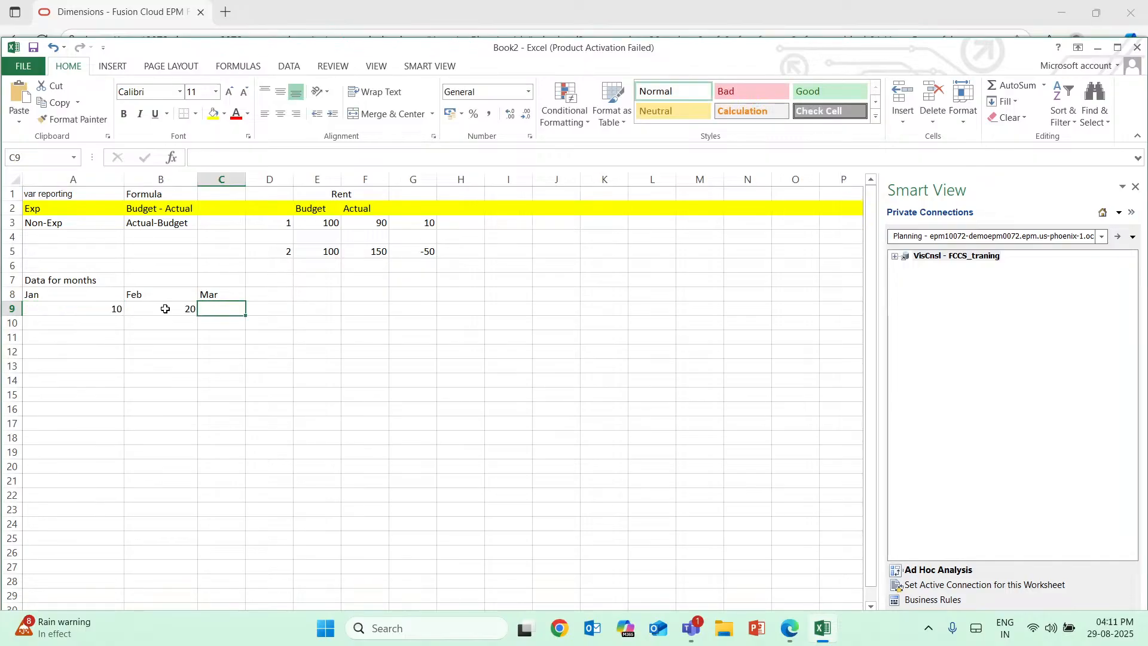
pyautogui.write('30')
pyautogui.press('Return')
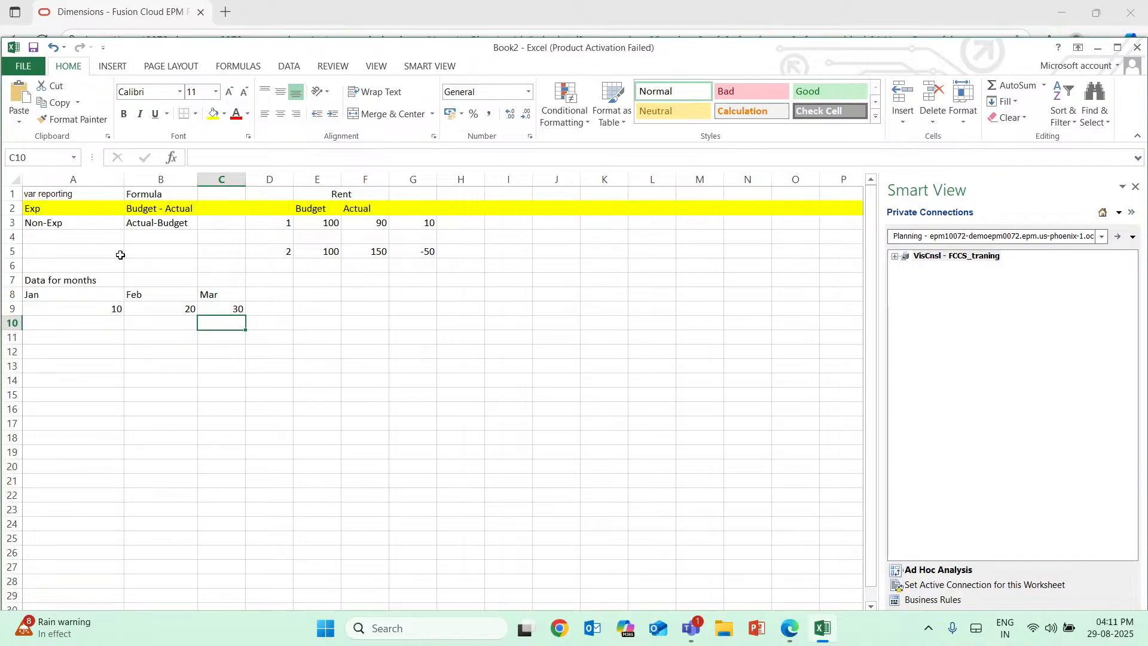
# Enter the label "time balance" in cell B7 beside the monthly data heading.
pyautogui.click(185, 279)
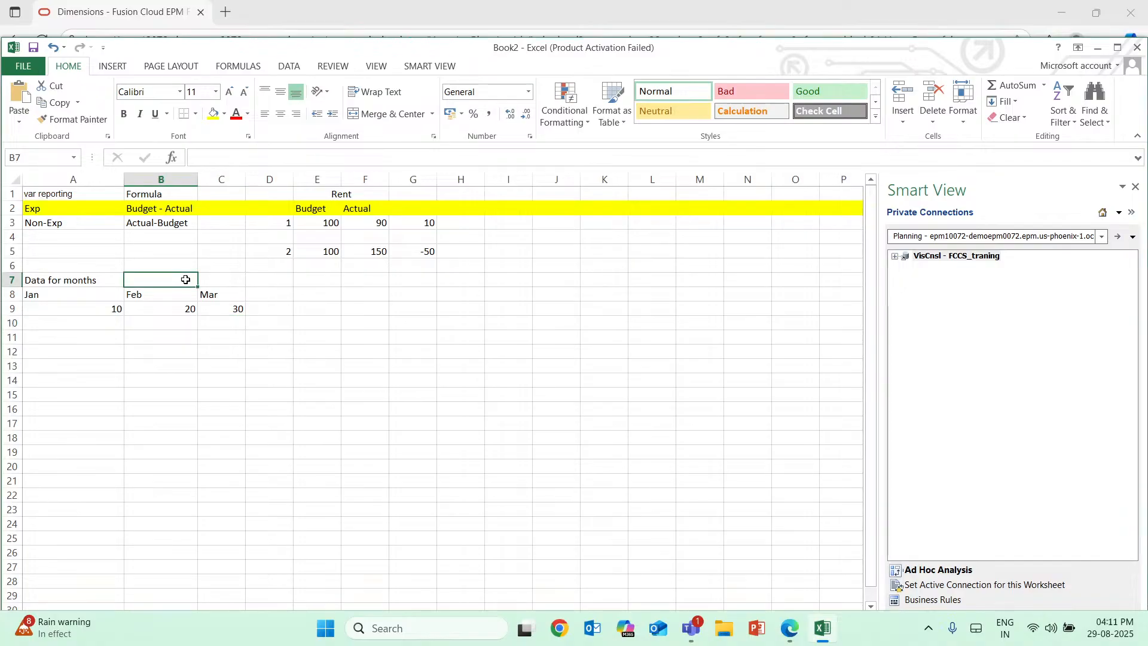
pyautogui.write('time ')
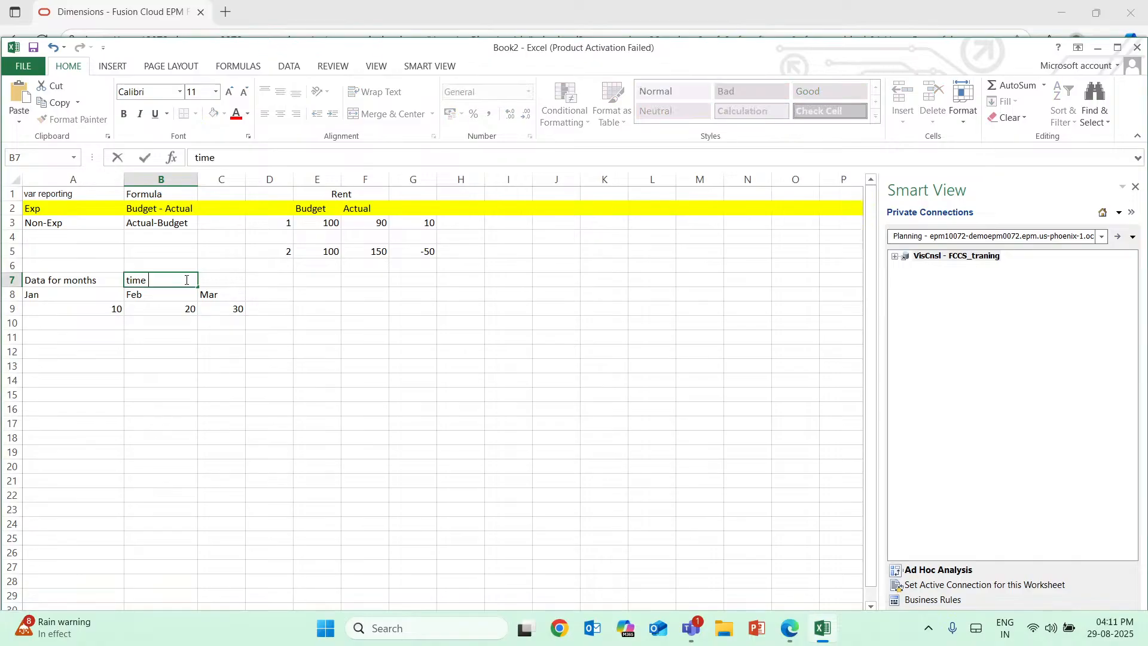
pyautogui.write('balance')
# Switch to the Edge window and open the list of Time Balance options for member 11101.
pyautogui.hotkey('alt', 'Tab')
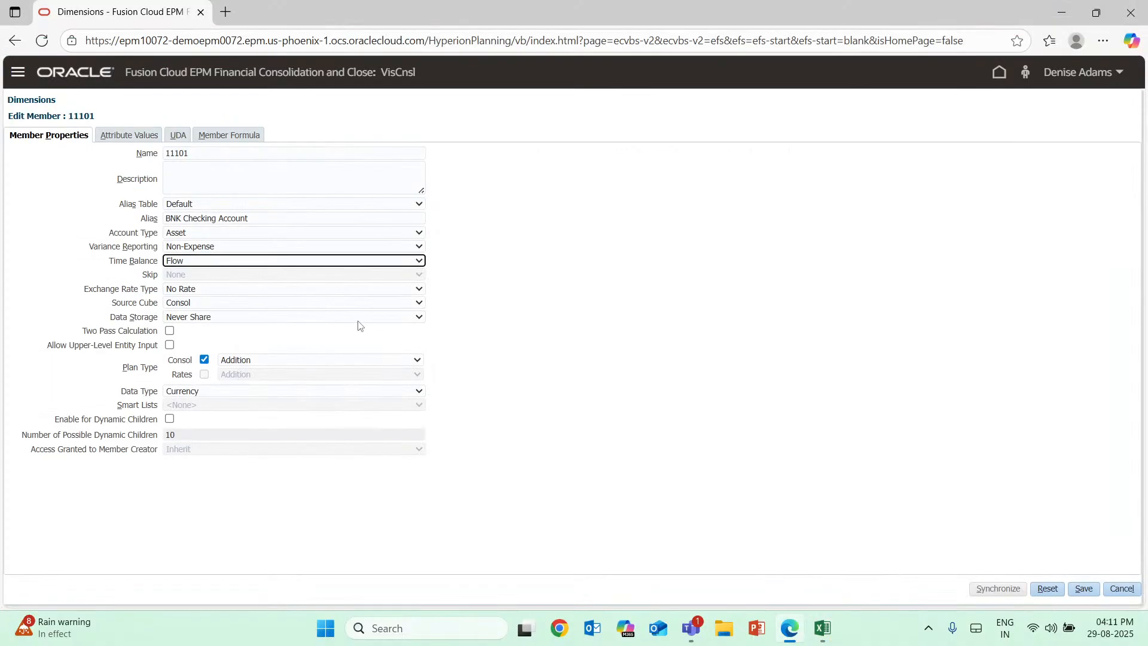
pyautogui.click(305, 262)
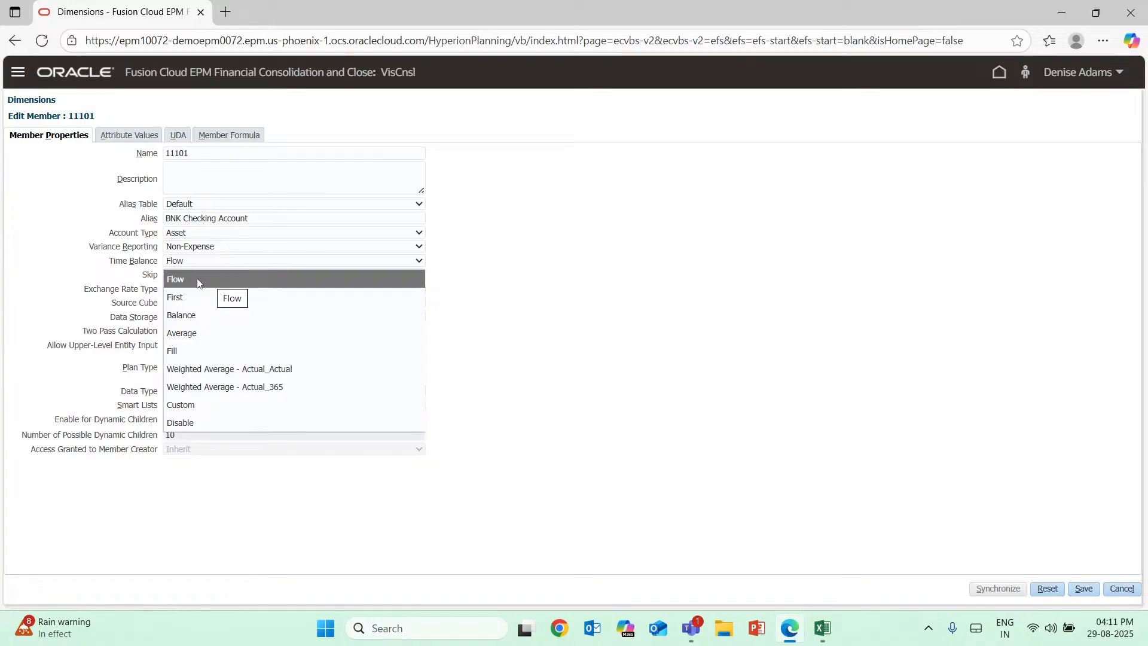
# Switch back to Excel and add a Q1 header in D8 with the value 60 in D9.
pyautogui.click(821, 629)
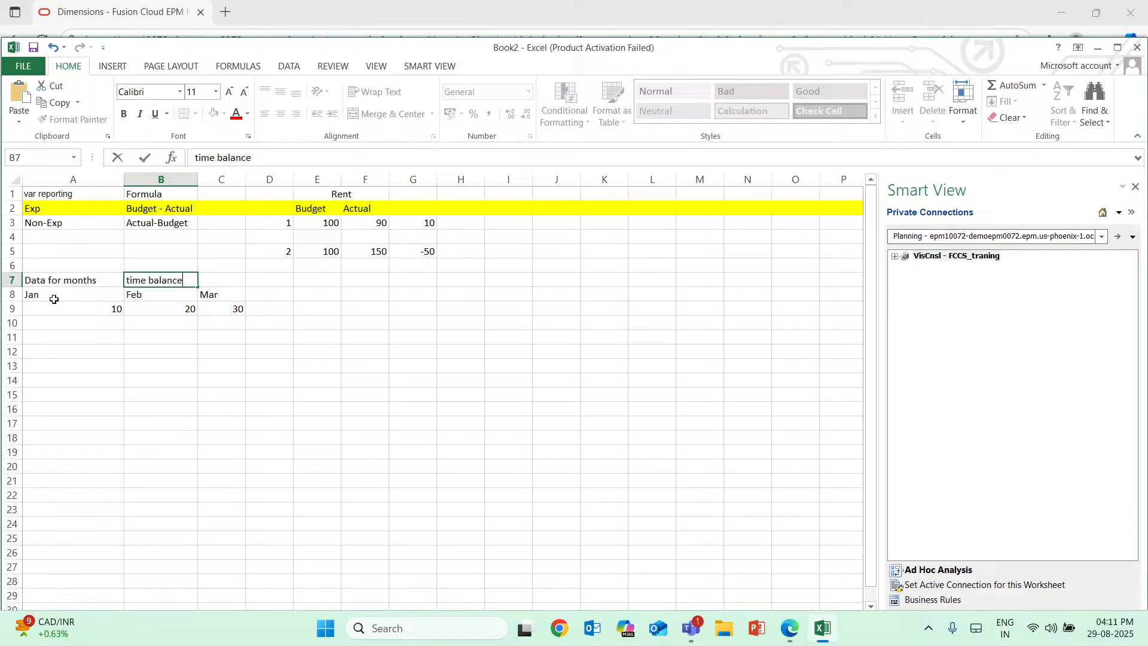
pyautogui.click(273, 296)
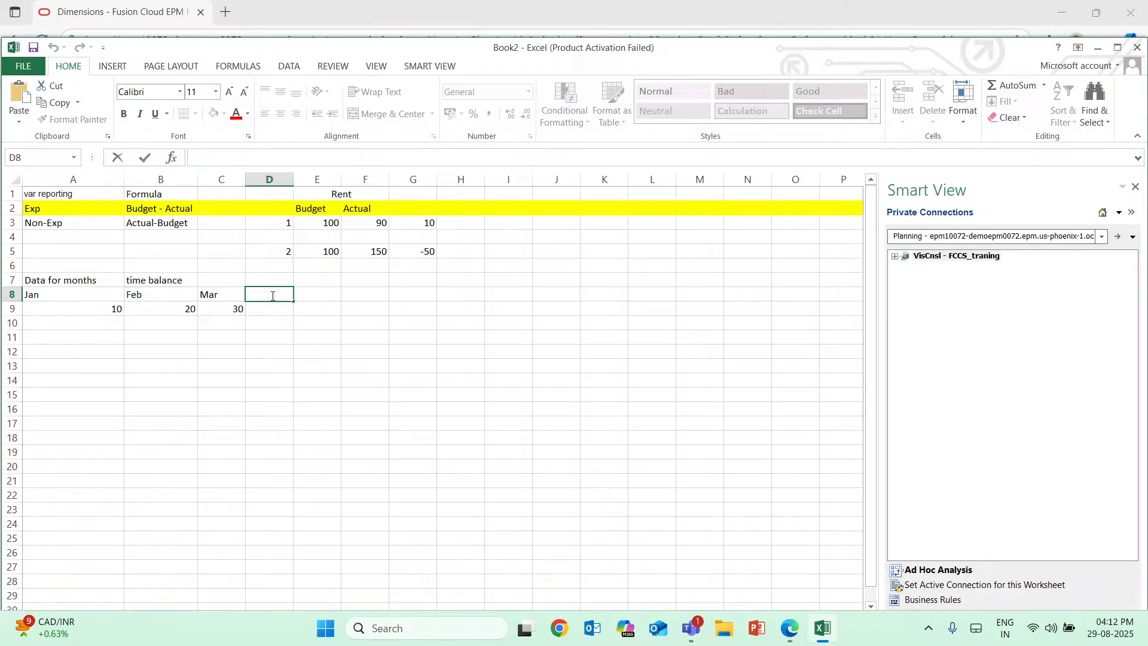
pyautogui.write('Q1')
pyautogui.press('Return')
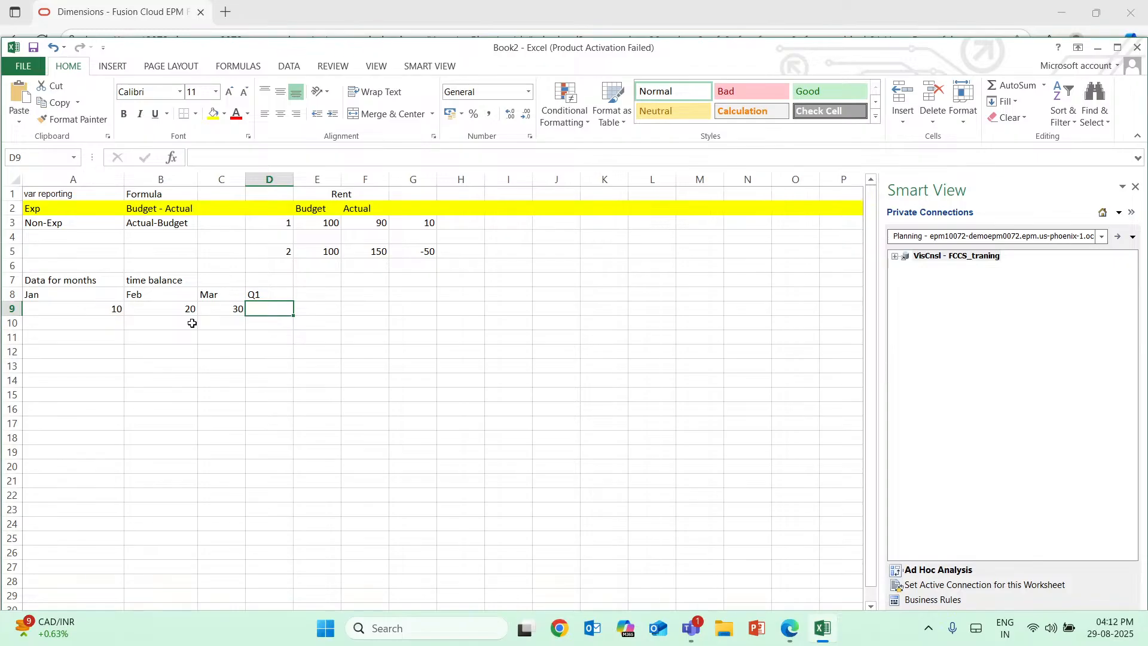
pyautogui.doubleClick(282, 306)
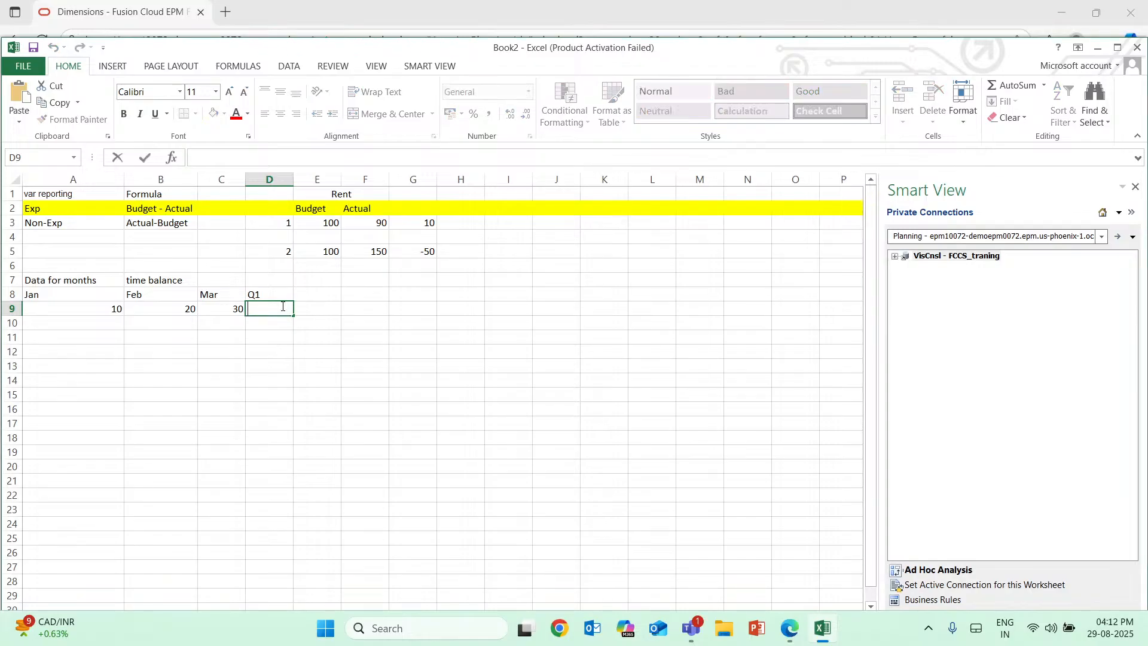
pyautogui.write('60')
pyautogui.press('Return')
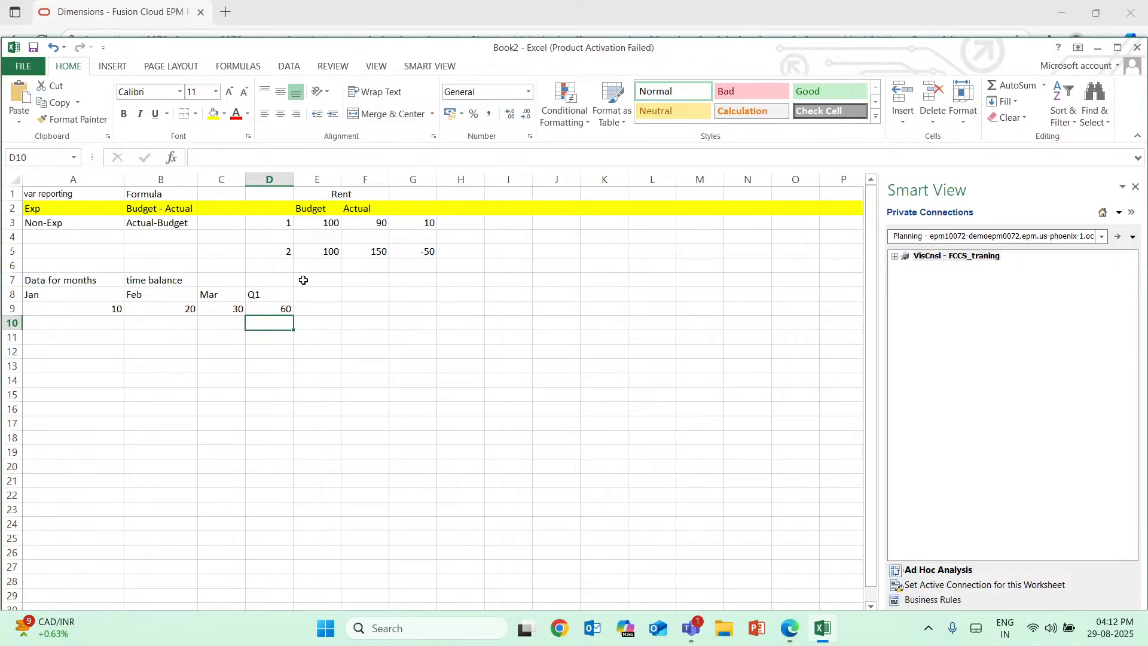
# Enter the time balance type "Flow" in cell C7.
pyautogui.click(233, 282)
pyautogui.write('F')
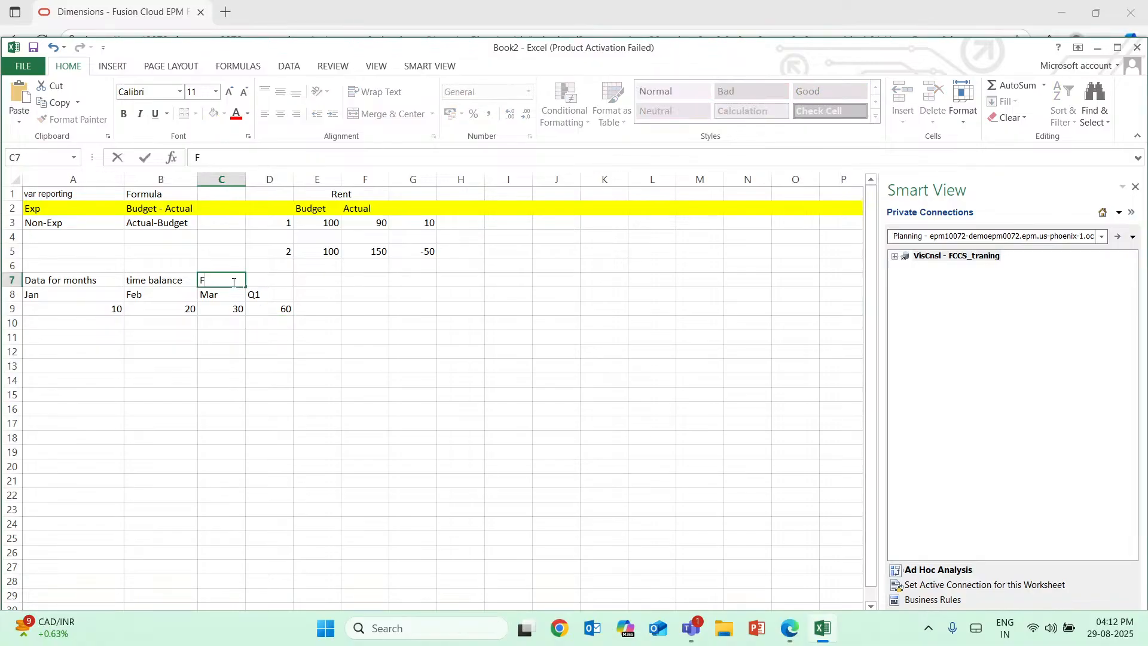
pyautogui.write('low')
pyautogui.click(814, 635)
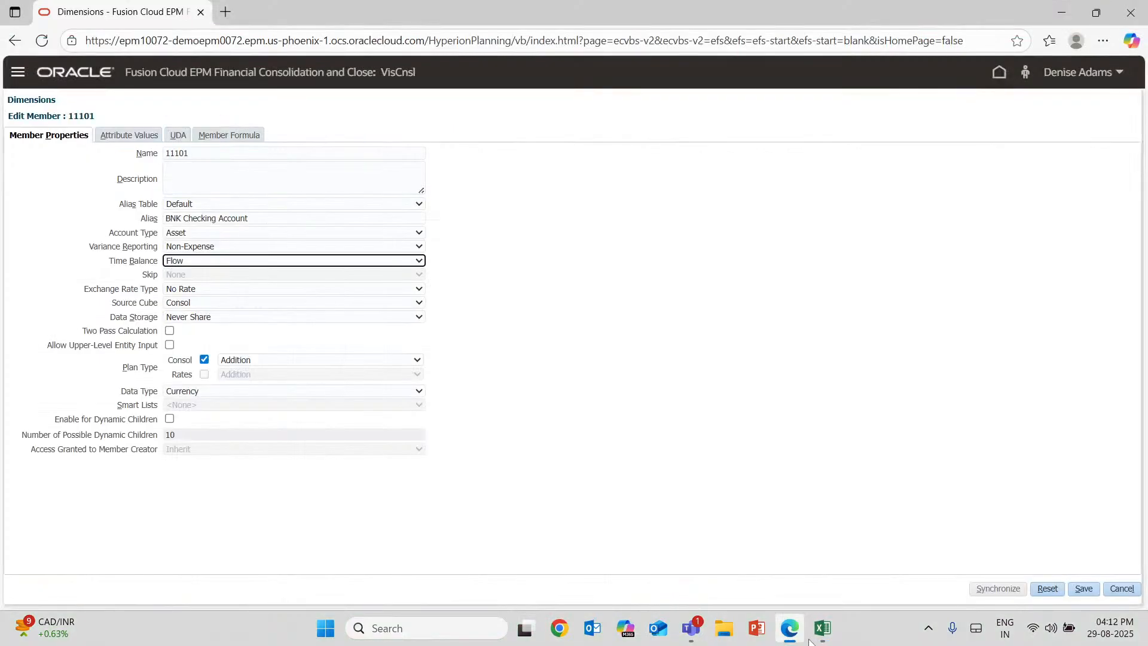
pyautogui.click(816, 634)
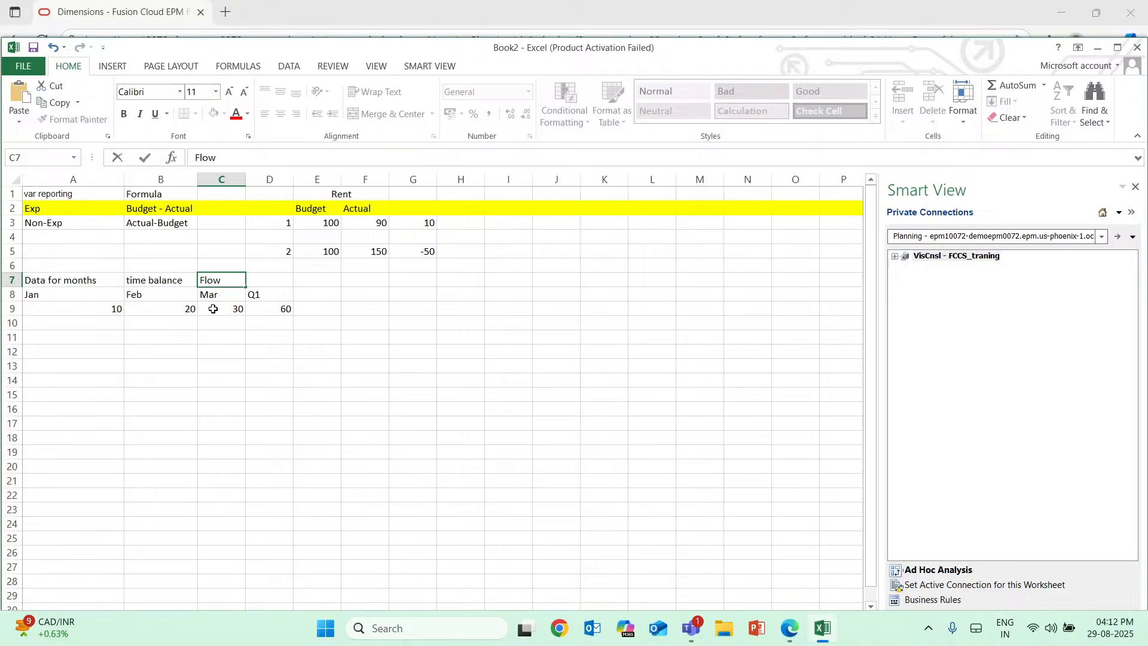
# Switch to the Edge window and review the Flow and First options of member 11101's Time Balance property.
pyautogui.press('F2')
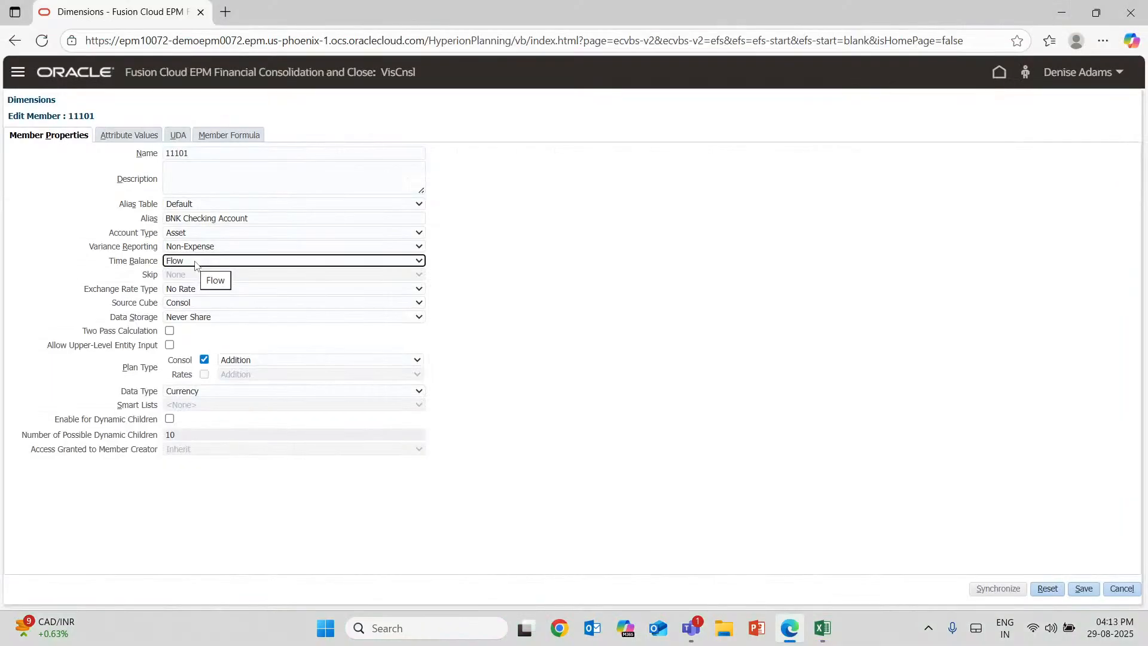
pyautogui.click(196, 263)
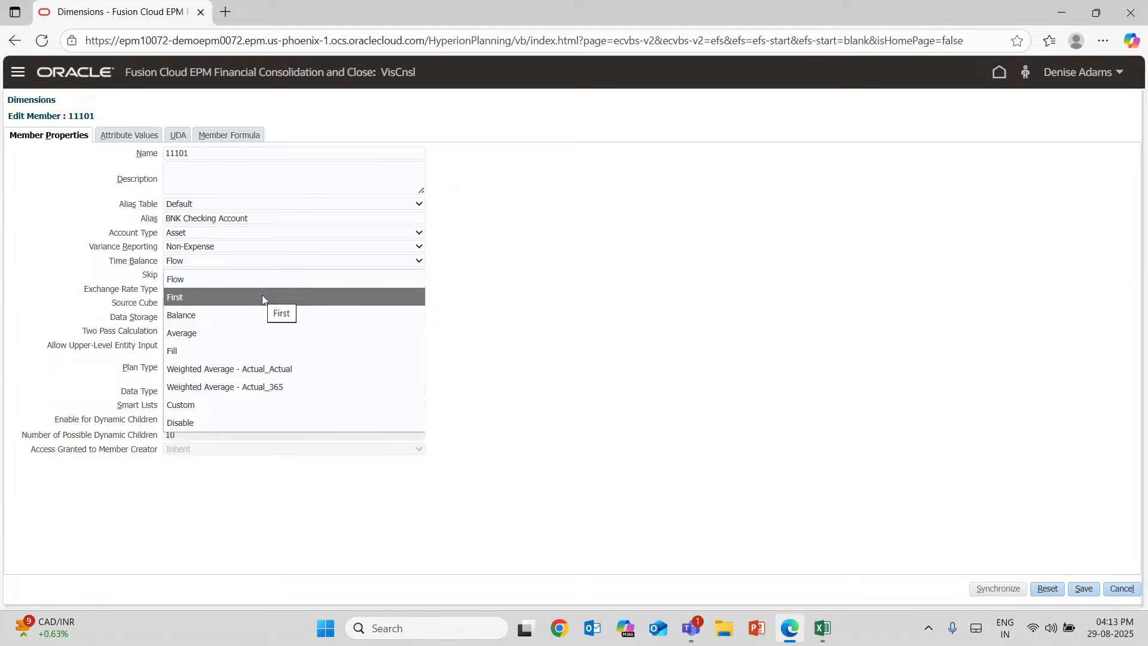
pyautogui.click(550, 195)
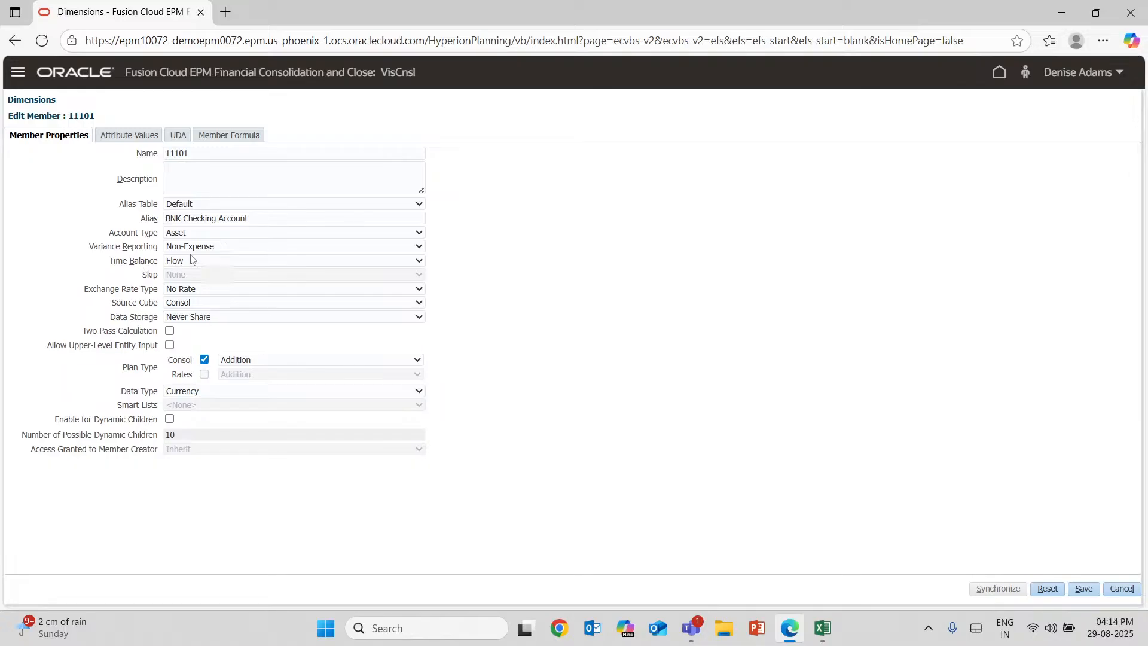
# Return to the Excel workbook and go over the time balance label, the Flow type and the Q1 cells D8:D9.
pyautogui.click(821, 634)
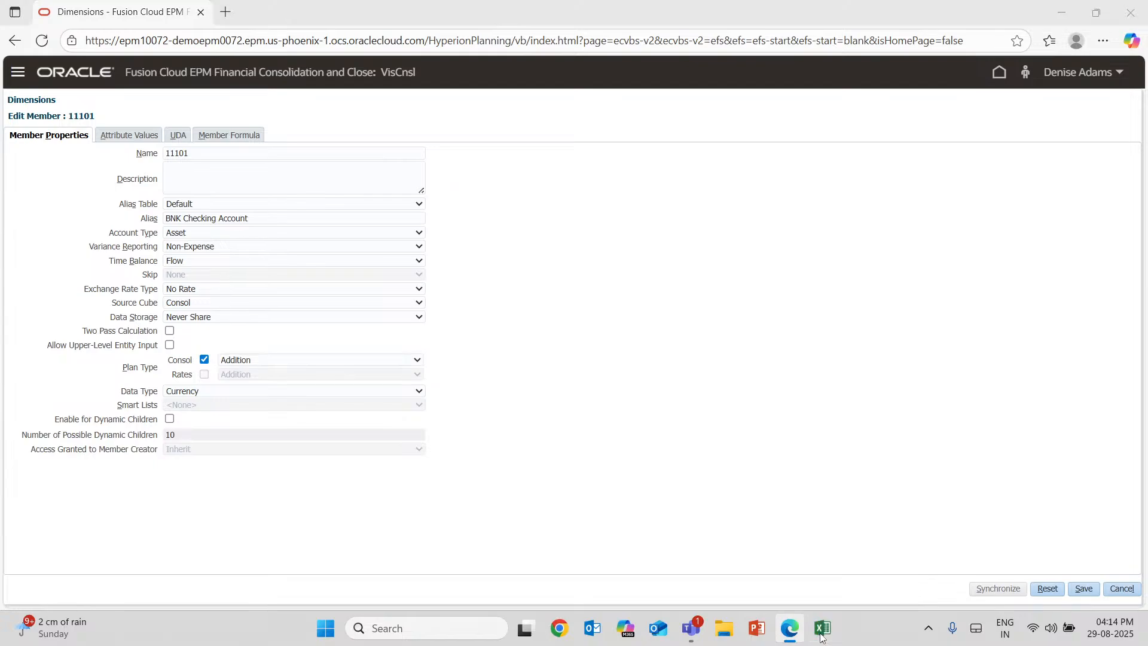
pyautogui.click(821, 634)
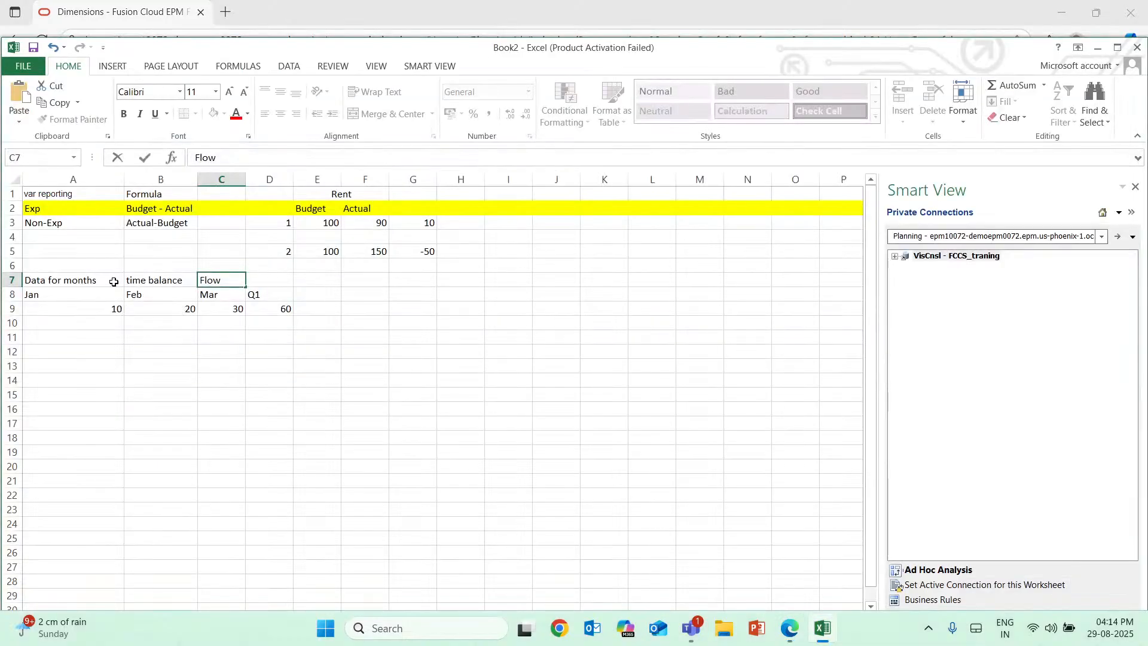
pyautogui.click(130, 280)
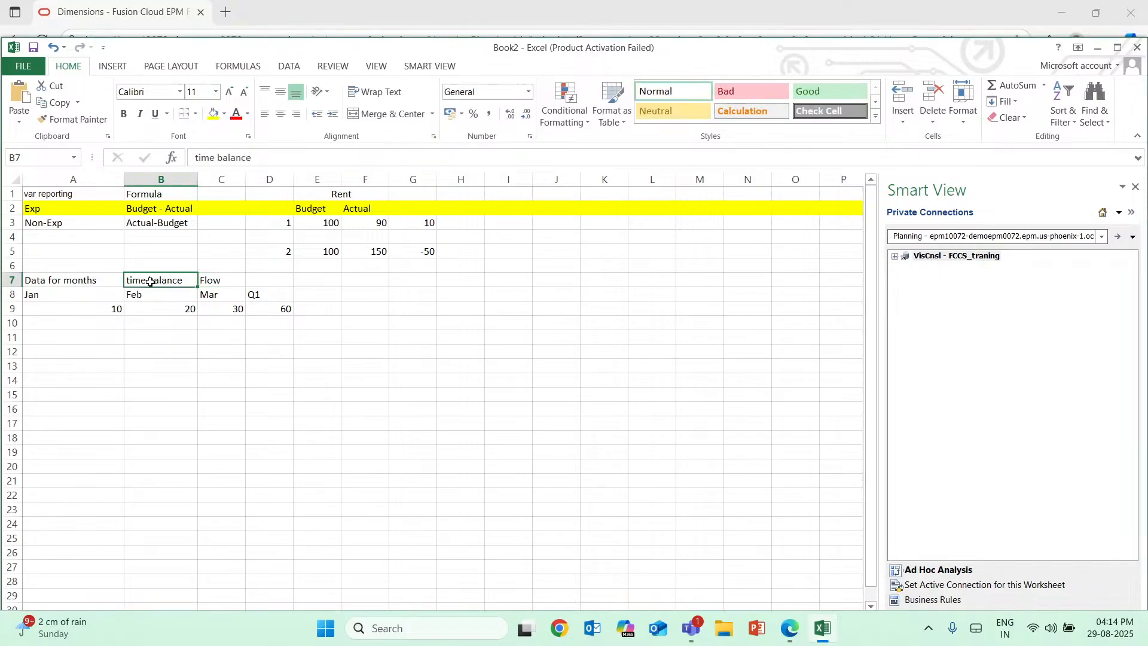
pyautogui.click(212, 283)
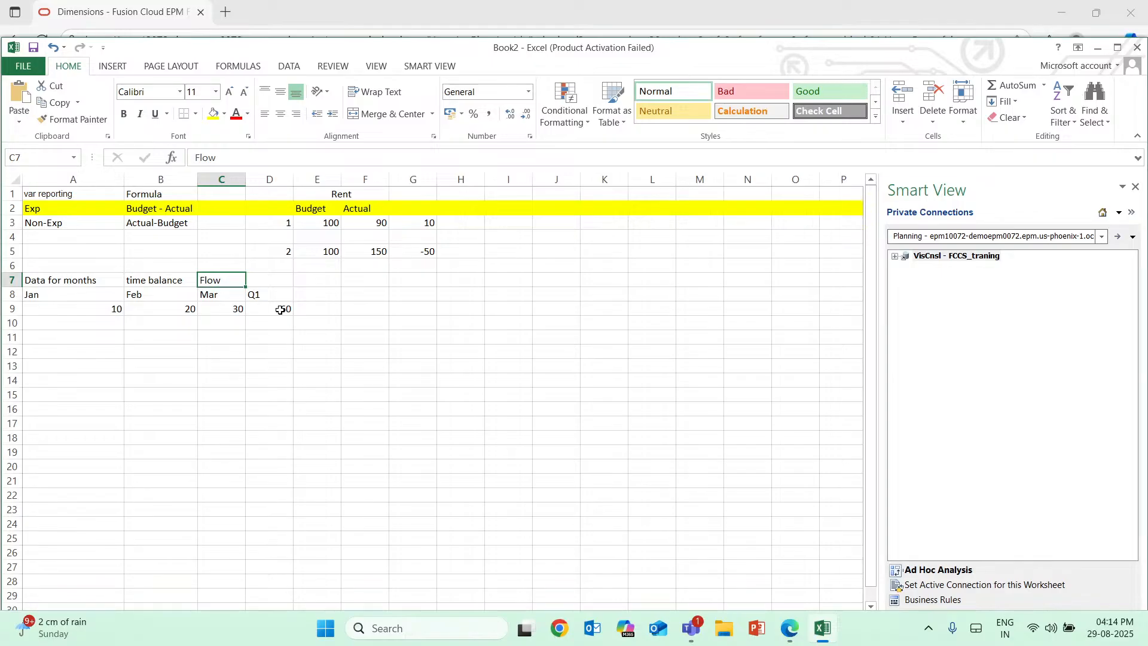
pyautogui.moveTo(280, 309); pyautogui.dragTo(249, 292)
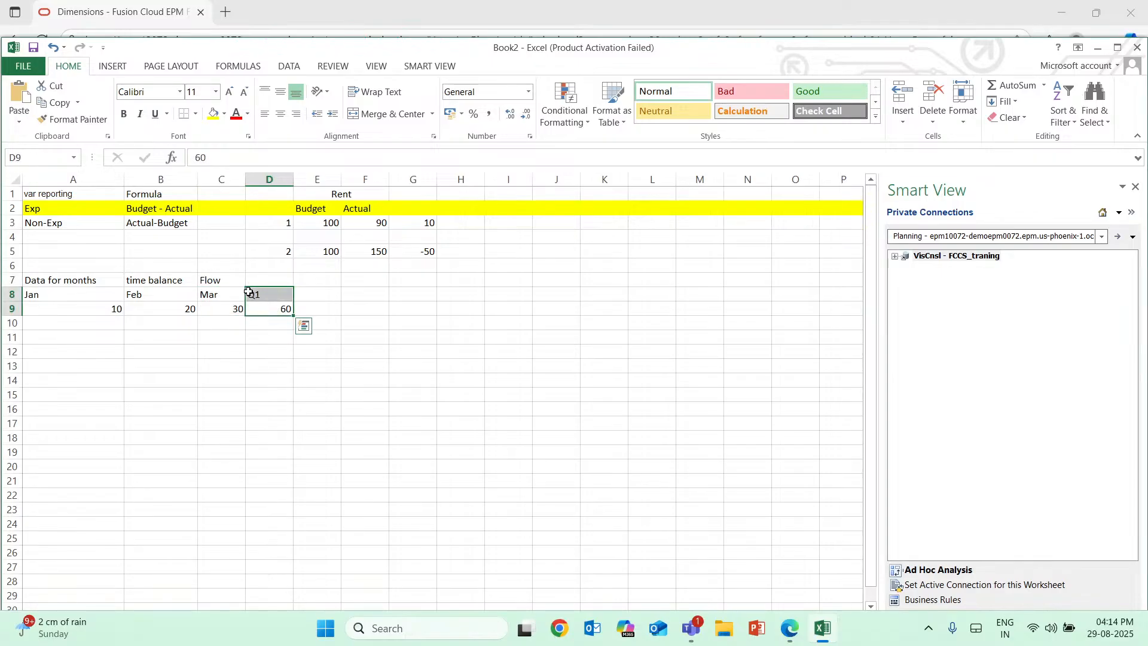
# Move the text "Flow" from C7 to D7, above the Q1 header.
pyautogui.doubleClick(226, 280)
pyautogui.moveTo(226, 280); pyautogui.dragTo(165, 272)
pyautogui.hotkey('ctrl', 'c')
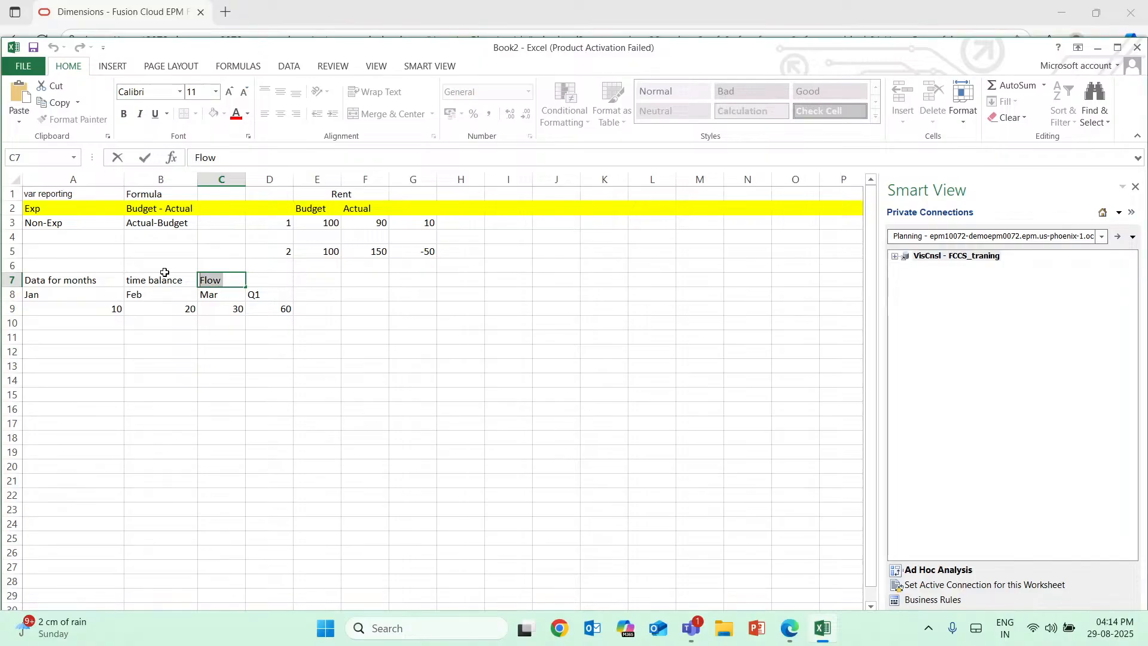
pyautogui.press('BackSpace')
pyautogui.doubleClick(268, 278)
pyautogui.hotkey('ctrl', 'v')
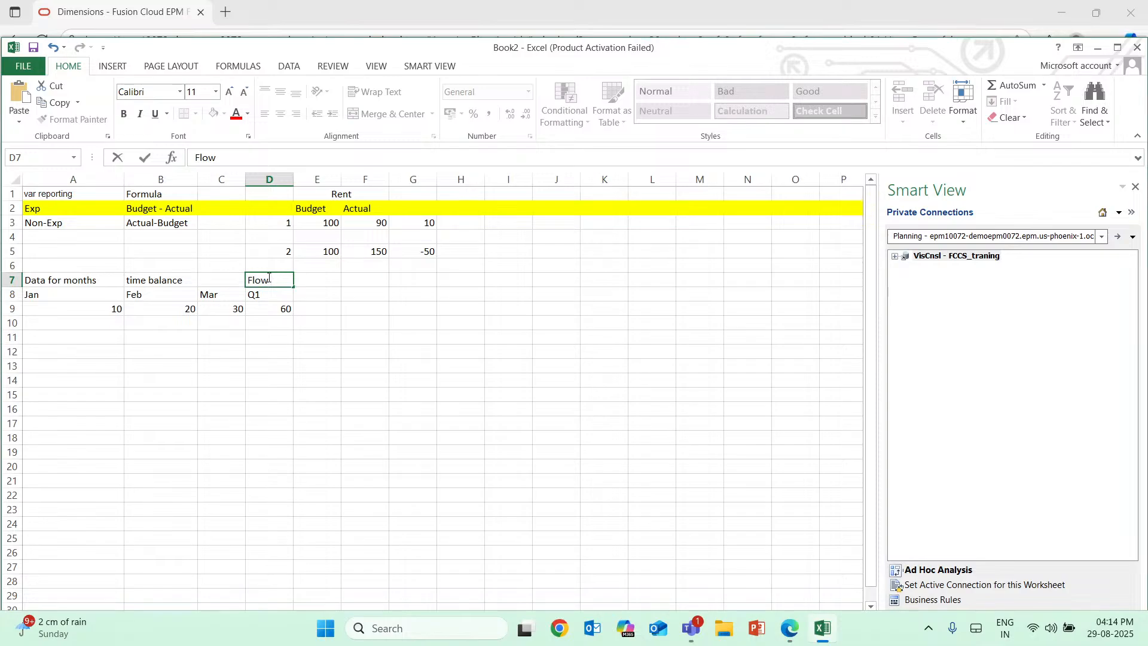
pyautogui.click(230, 362)
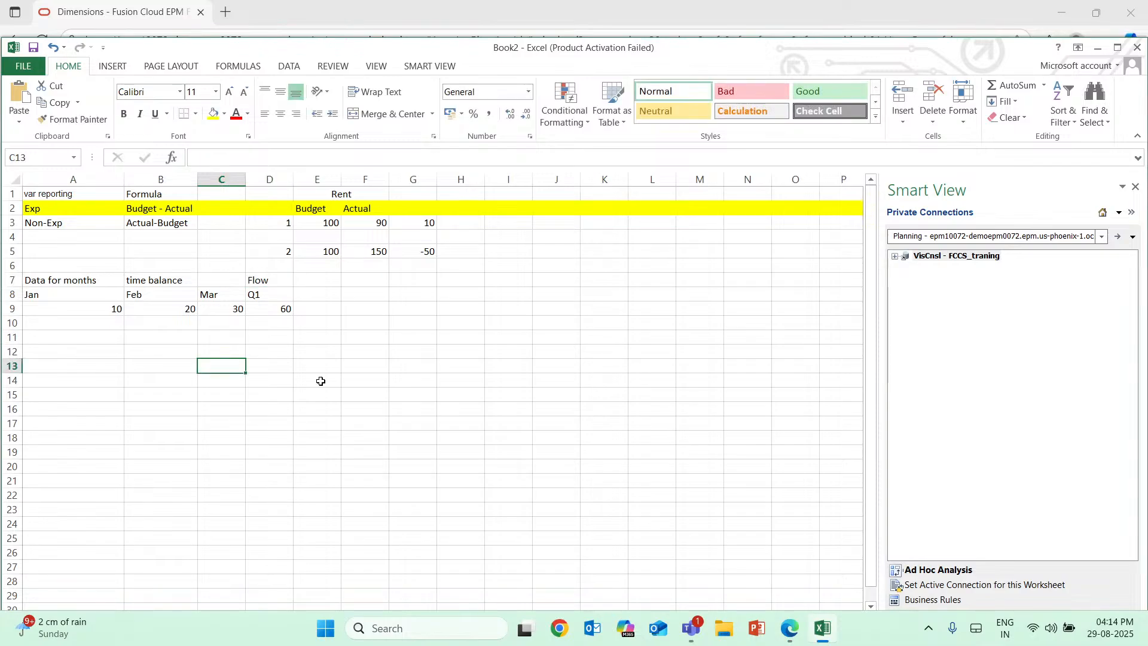
pyautogui.click(12, 222)
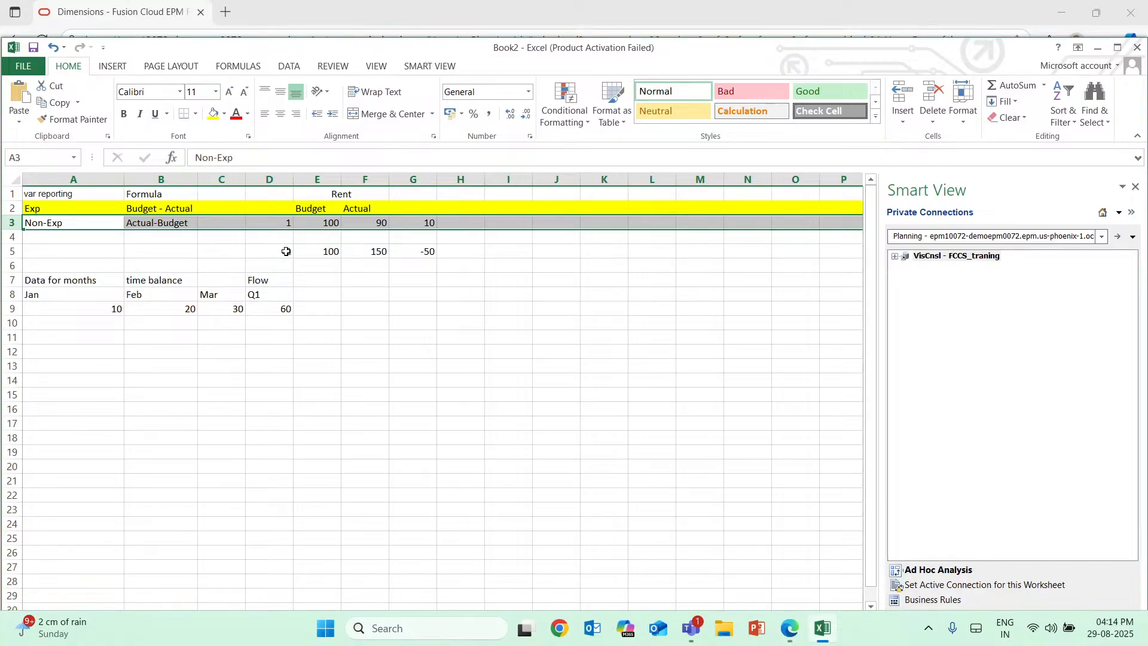
pyautogui.click(508, 366)
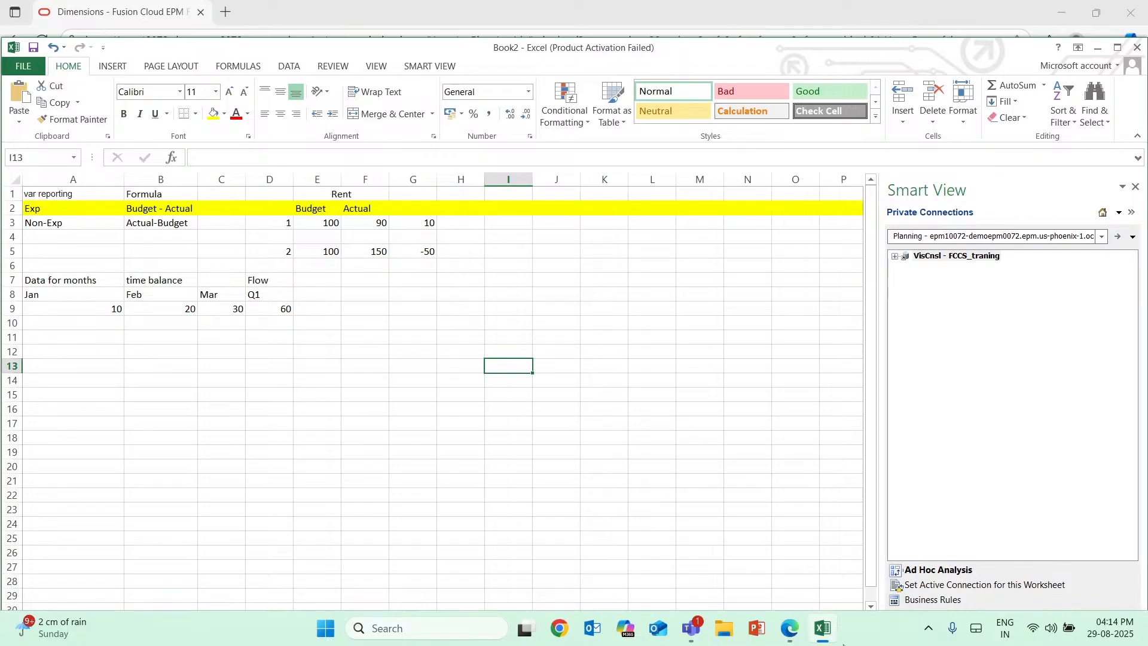
# Switch to the Edge window and set member 11101's Time Balance property to Balance.
pyautogui.click(823, 626)
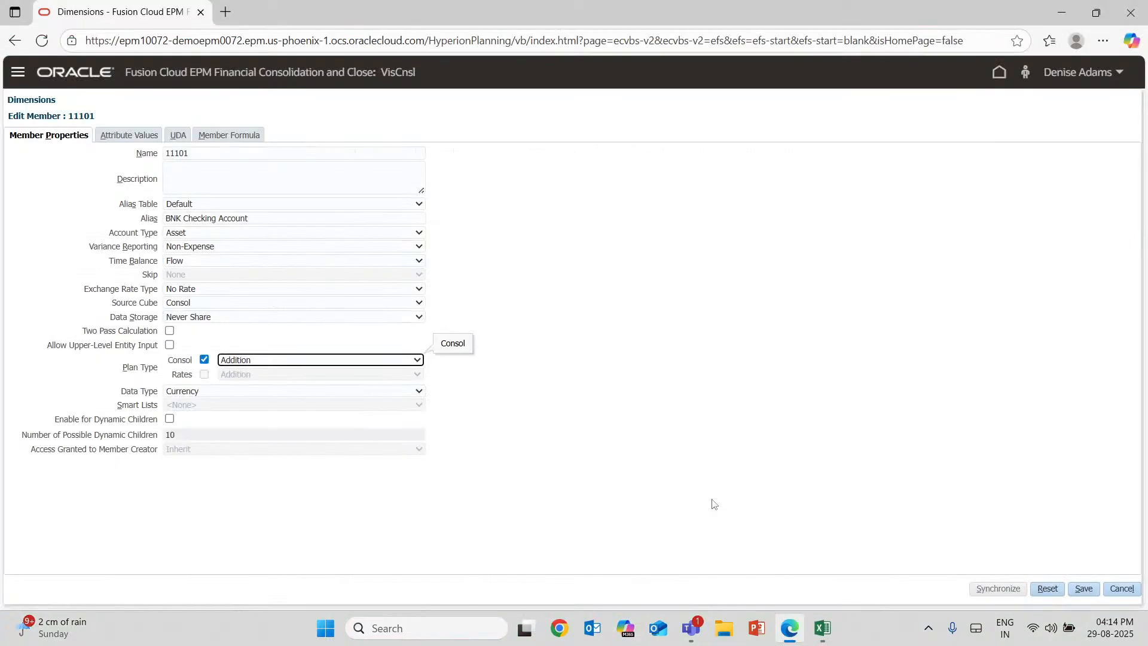
pyautogui.click(419, 261)
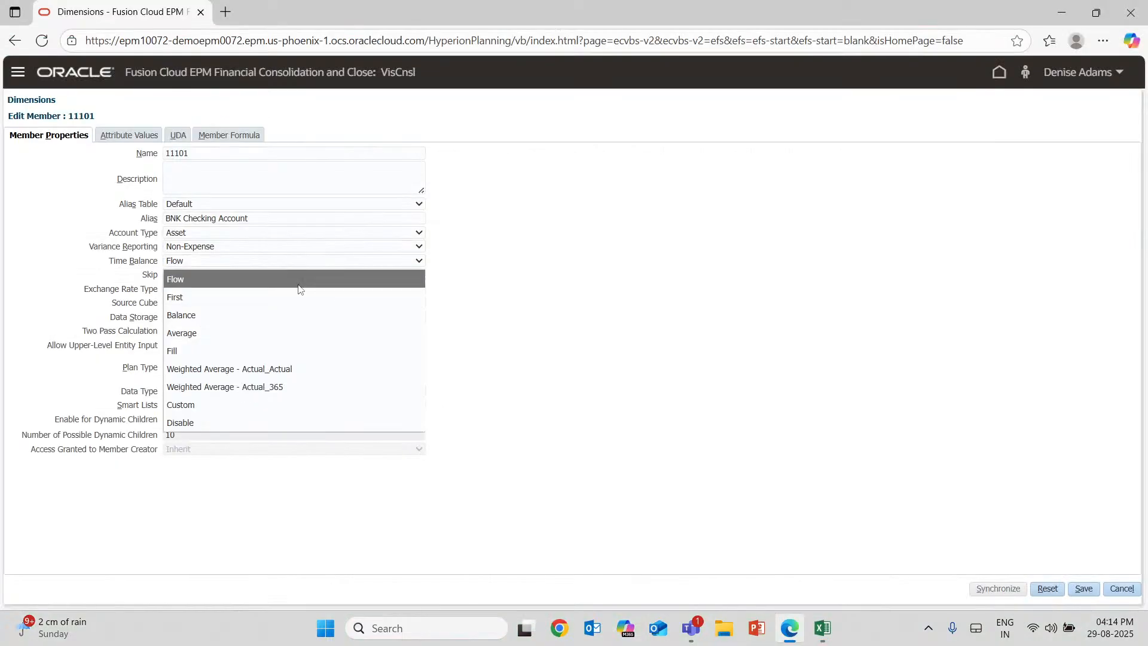
pyautogui.click(187, 316)
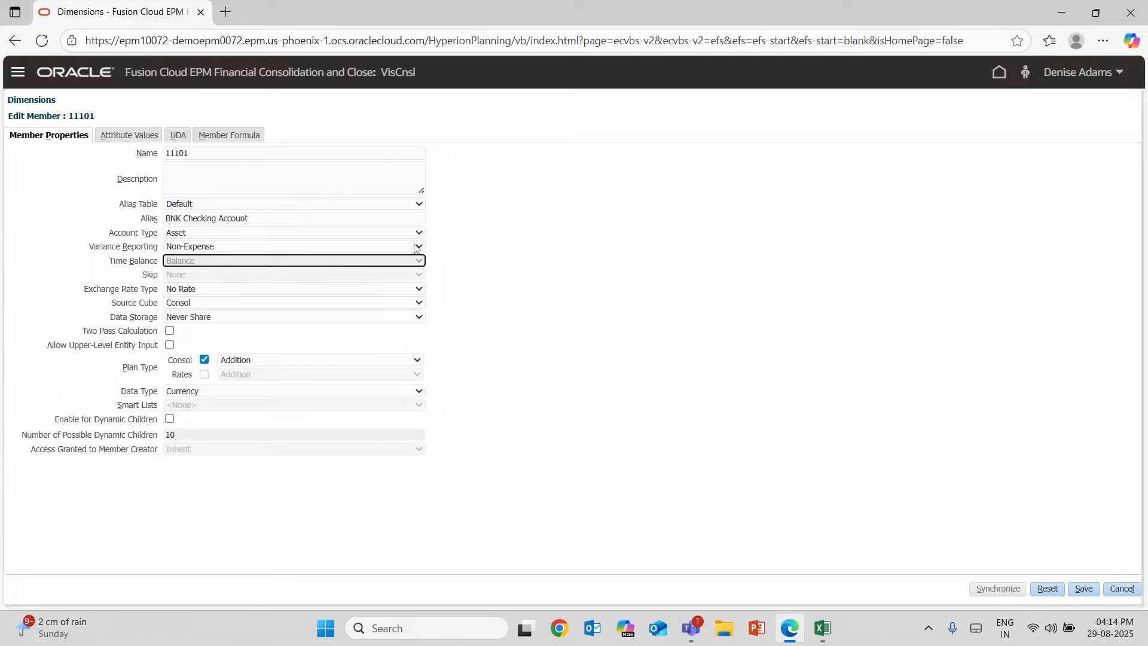
# Return to the Excel workbook and enter "Time Bala" in A11 and the type "Balance" in A12.
pyautogui.click(817, 633)
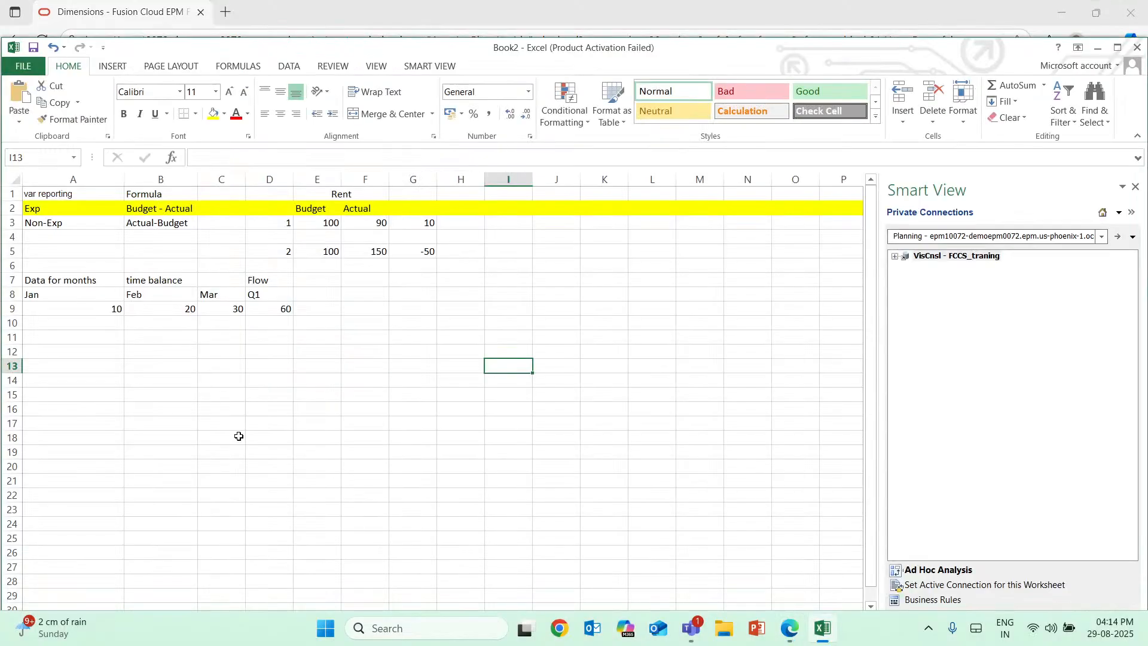
pyautogui.click(38, 336)
pyautogui.write('B')
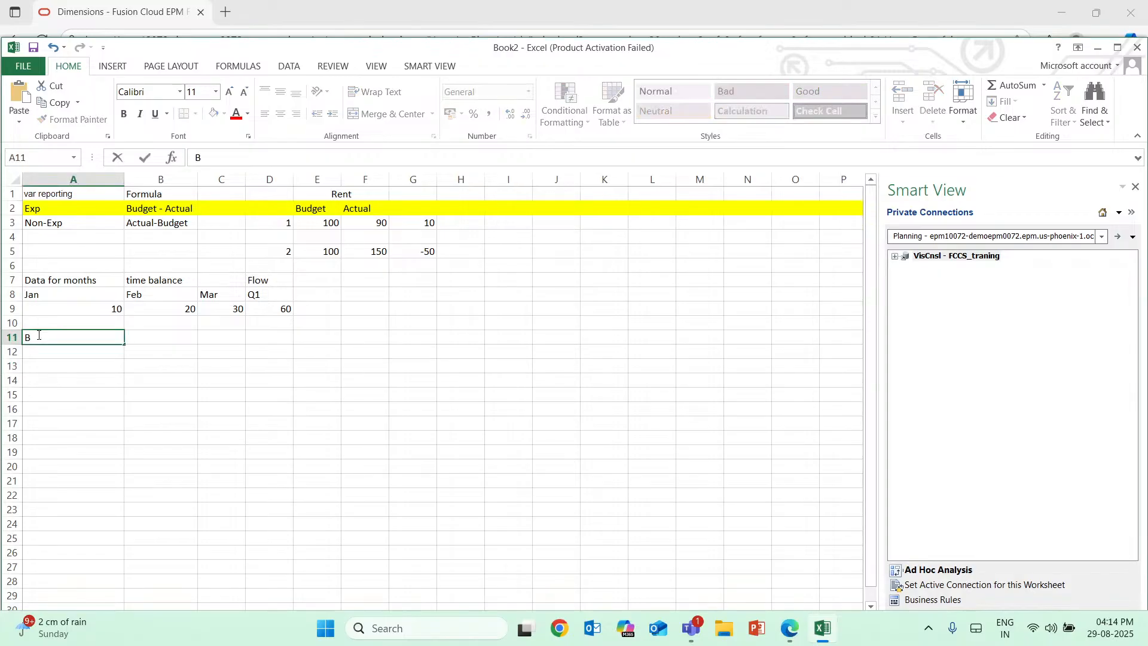
pyautogui.press('BackSpace')
pyautogui.write('Time Bala')
pyautogui.press('Return')
pyautogui.write('Bala')
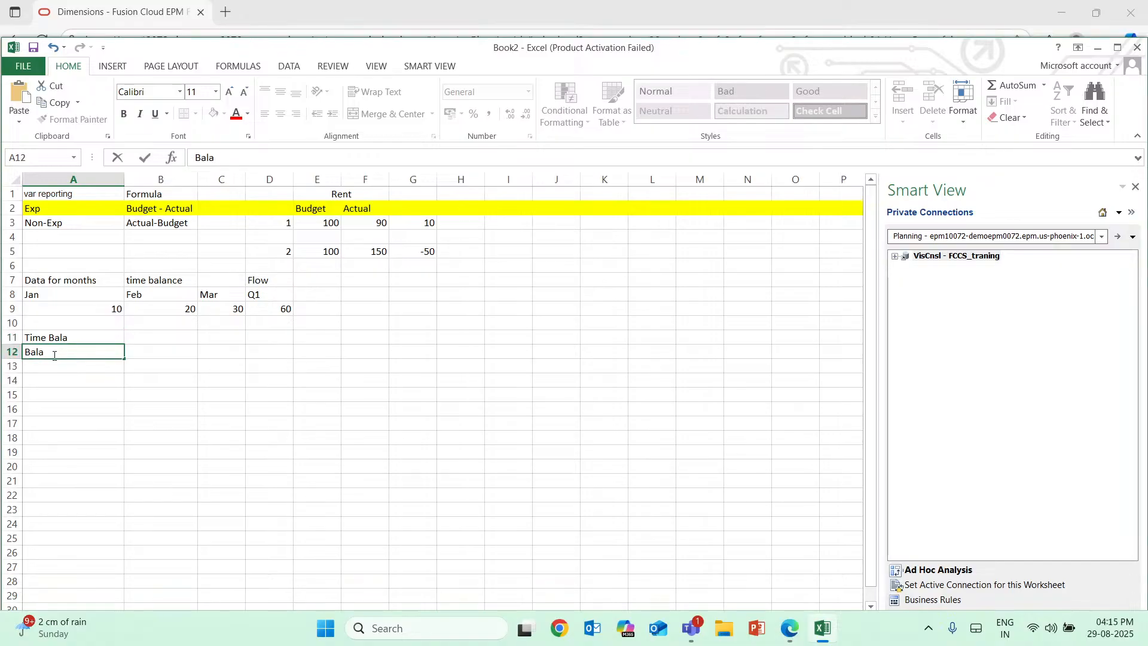
pyautogui.write('nce')
# Enter the Balance example result "Q1= 30" in cell A13.
pyautogui.click(88, 369)
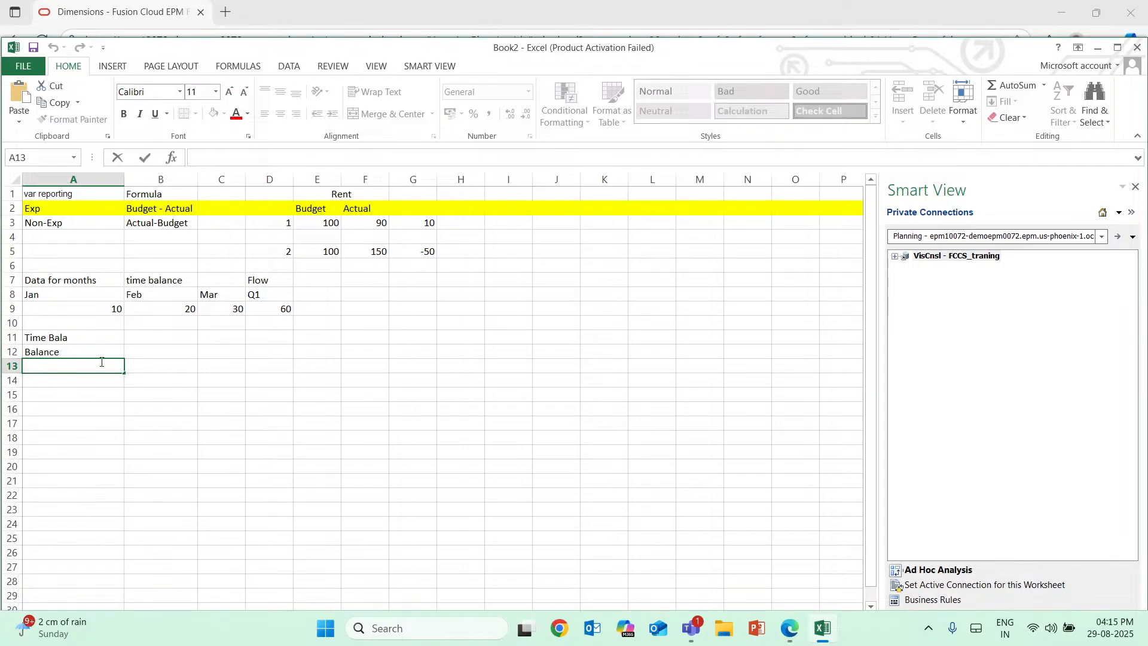
pyautogui.write('Q1=')
pyautogui.write('30')
pyautogui.press('Return')
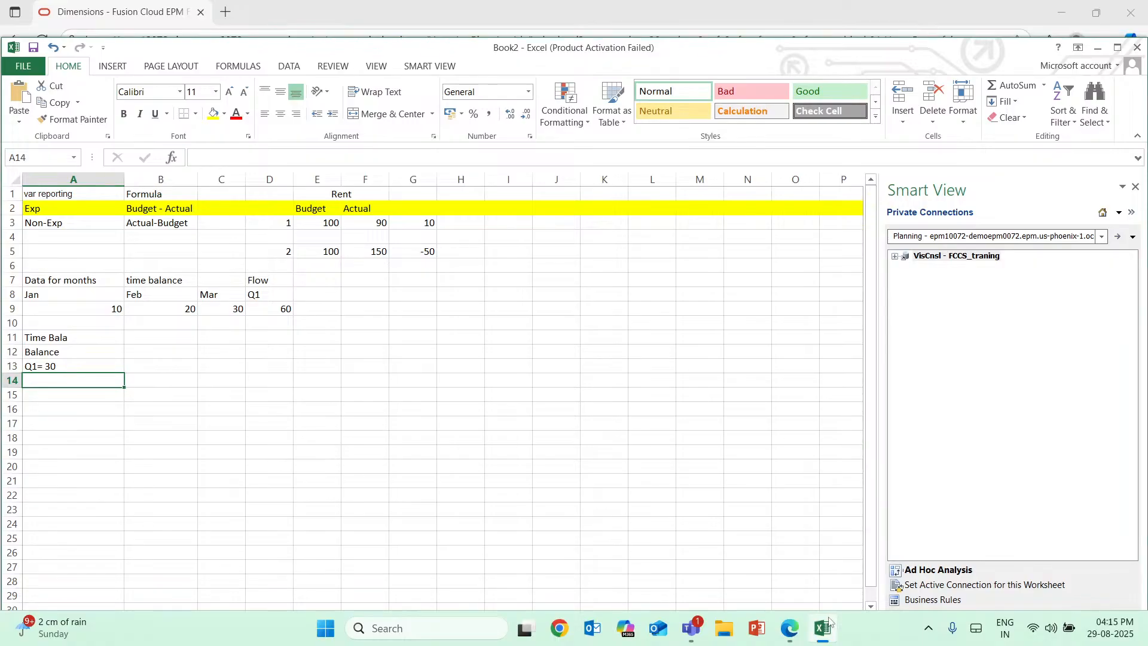
# Compare the March value in C9 with the Balance example's Q1 result in A13.
pyautogui.moveTo(829, 622)
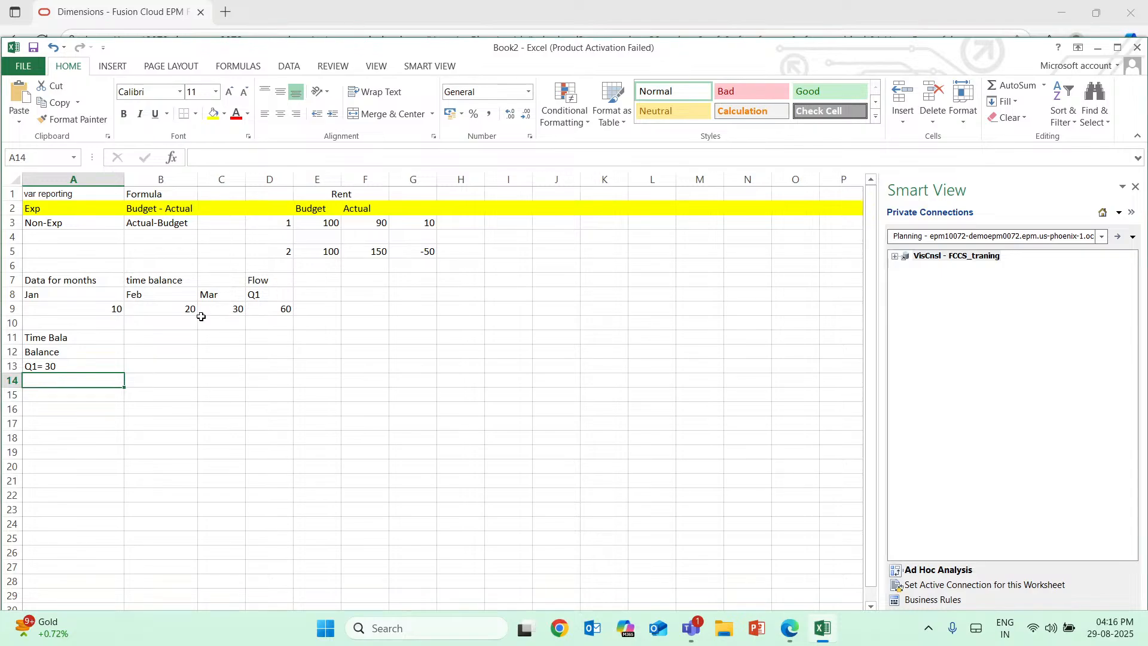
pyautogui.click(238, 316)
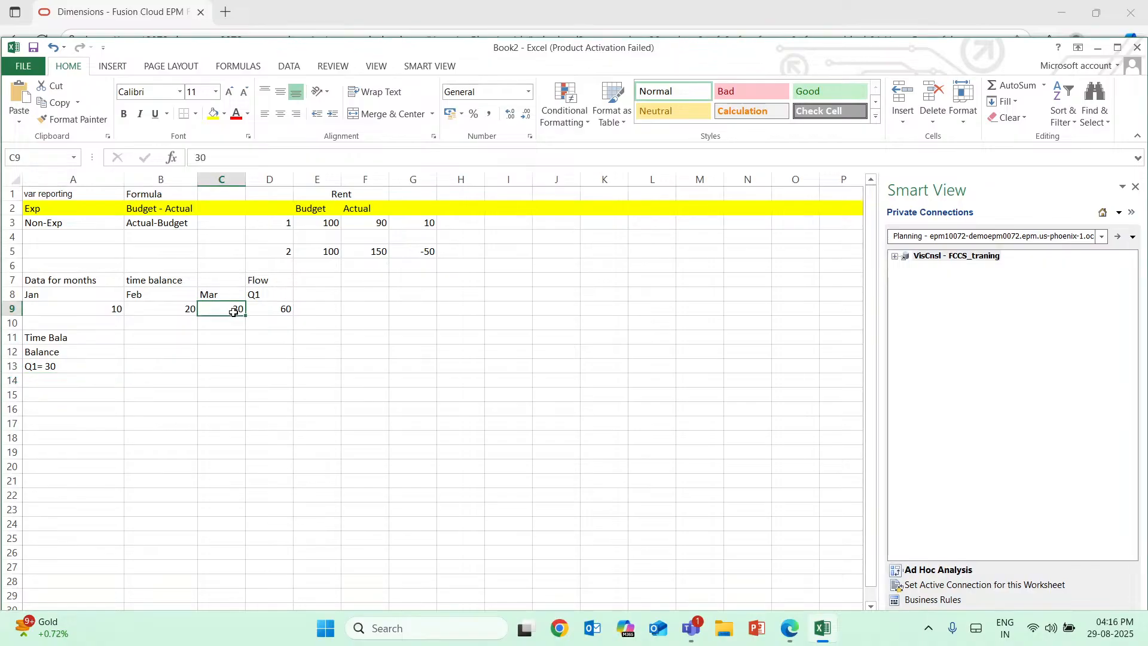
pyautogui.click(57, 368)
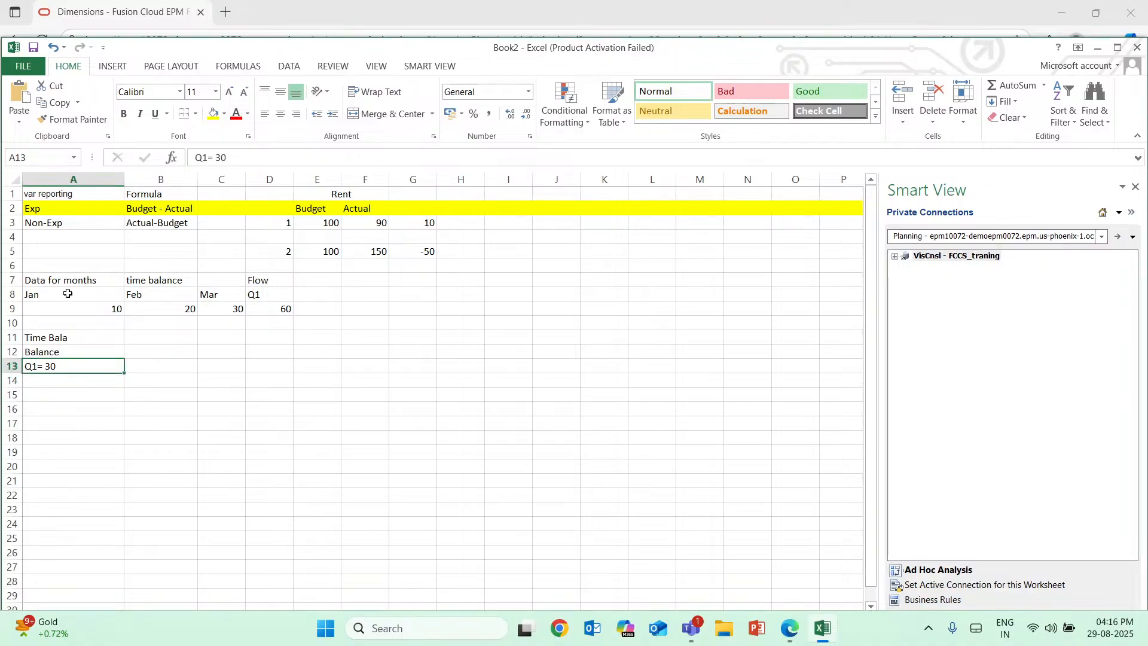
pyautogui.click(12, 295)
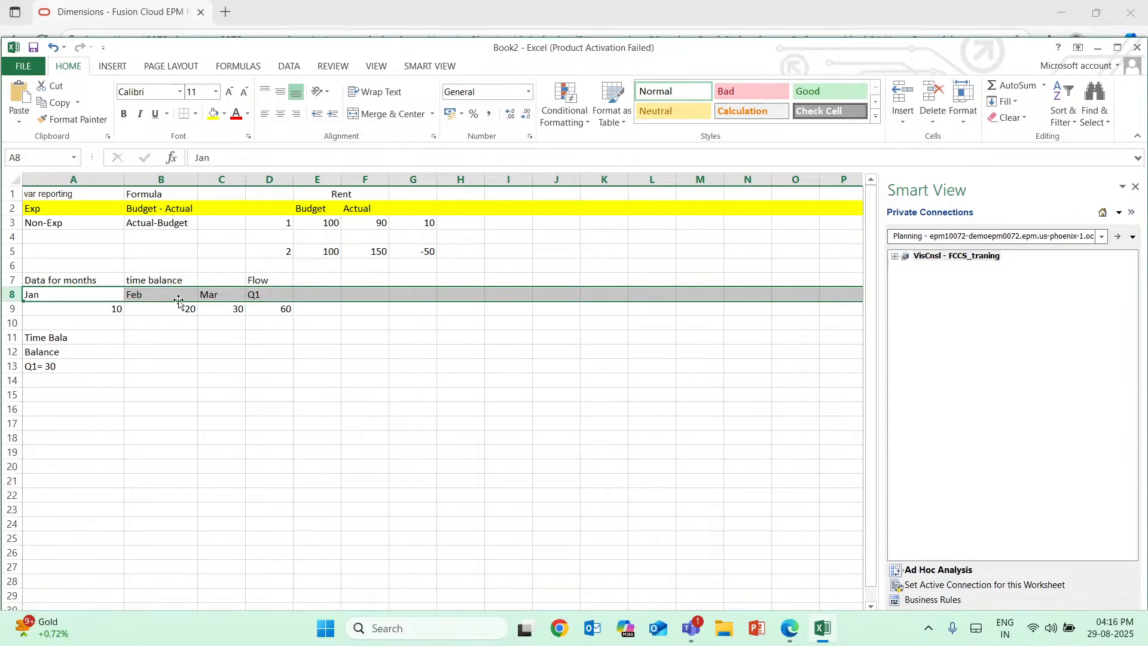
pyautogui.click(239, 310)
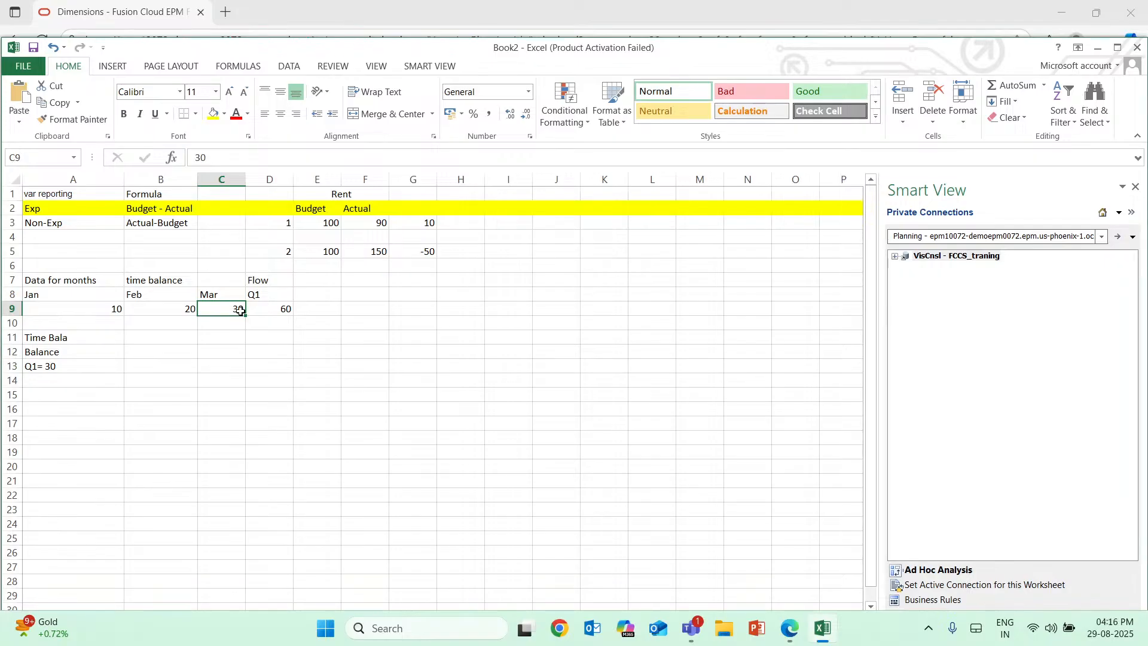
pyautogui.doubleClick(99, 367)
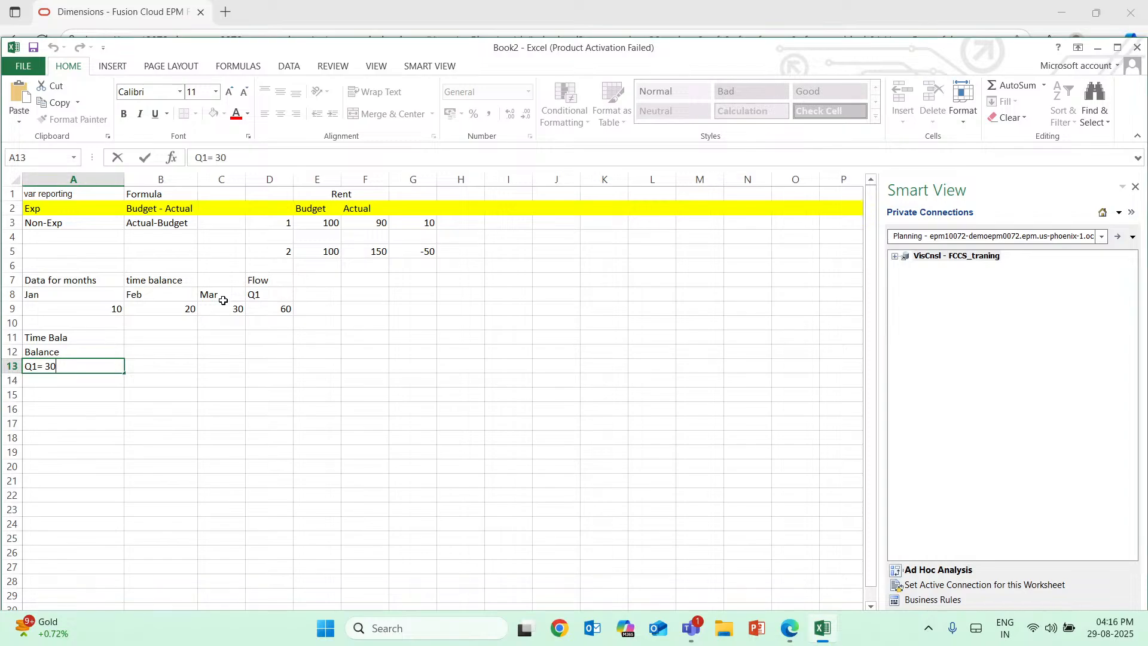
pyautogui.click(223, 305)
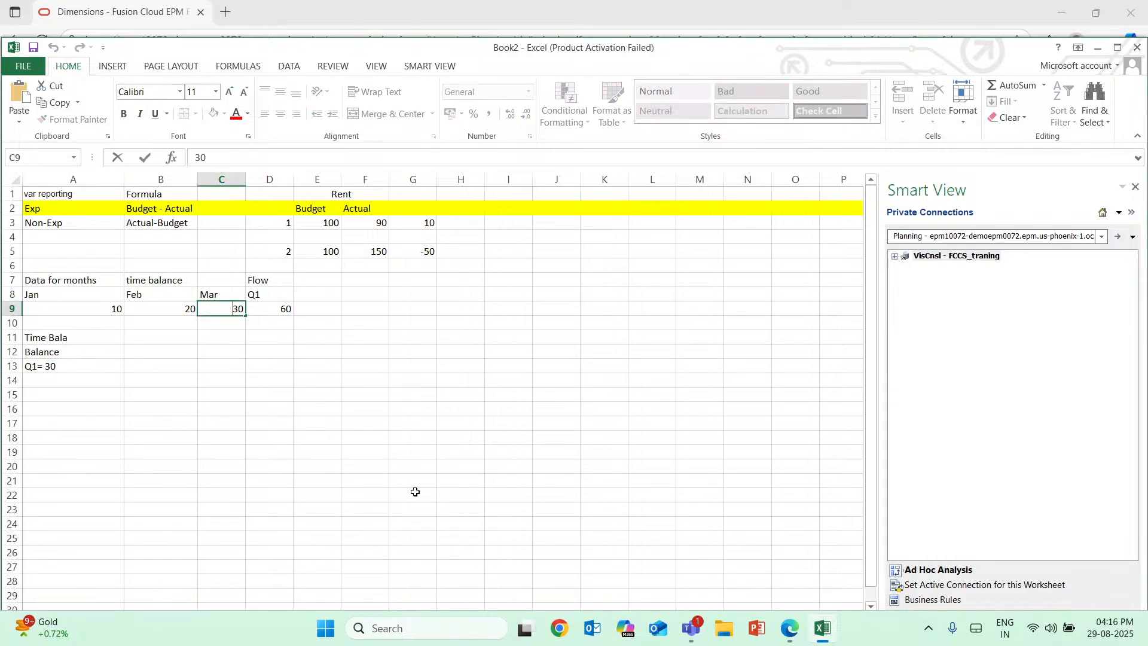
pyautogui.hotkey('alt', 'Tab')
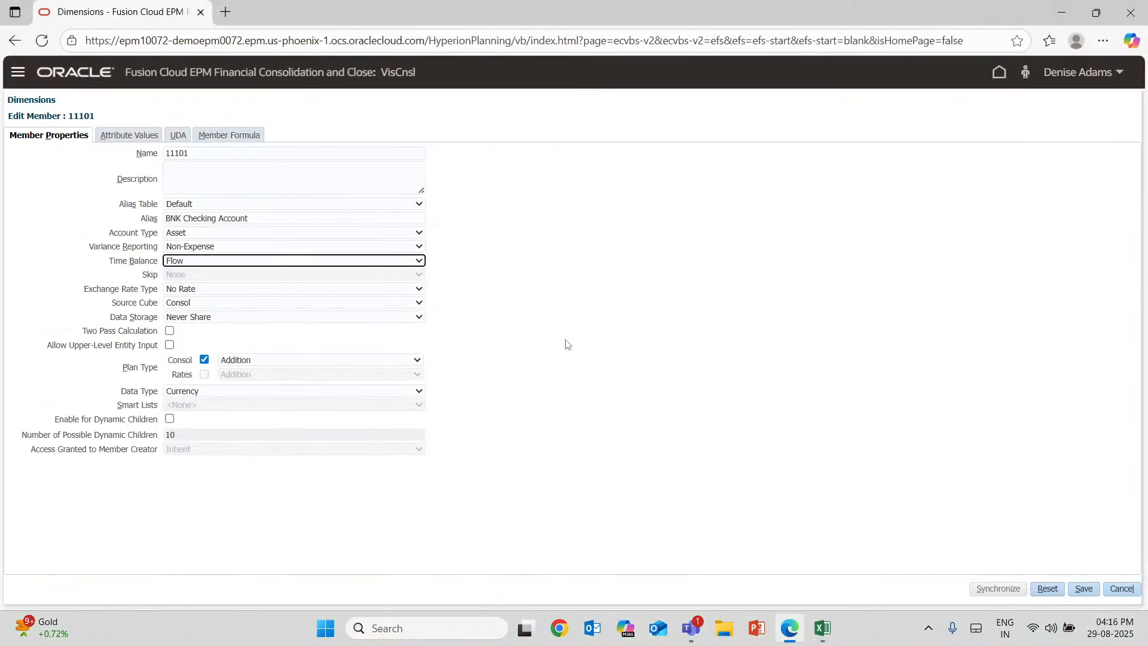
pyautogui.click(415, 265)
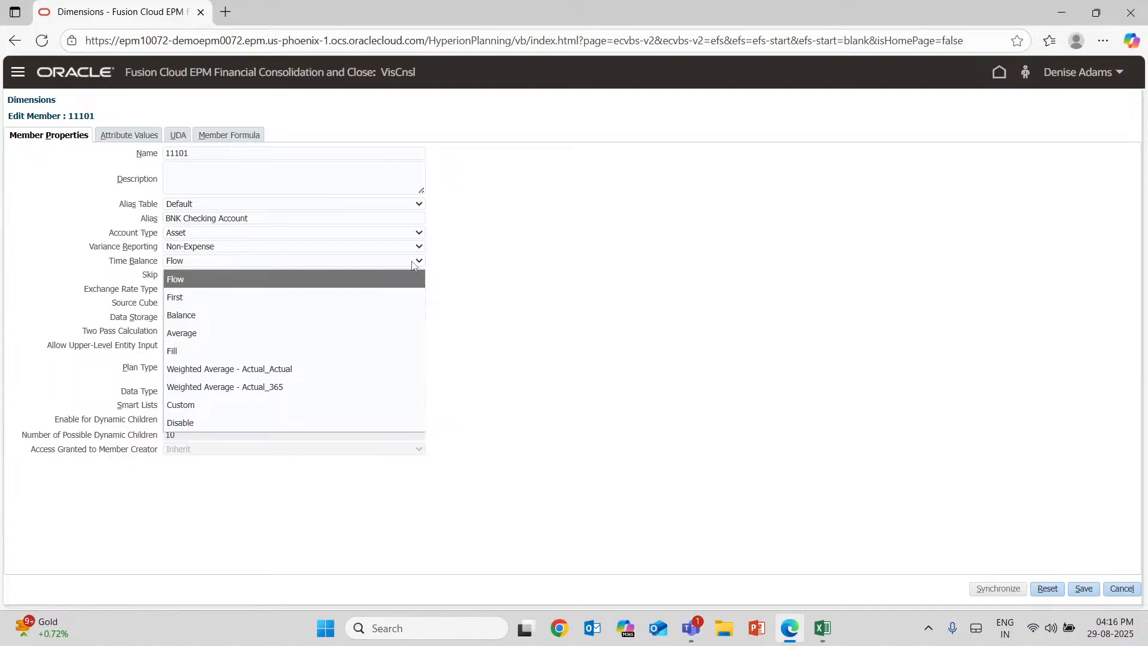
pyautogui.click(818, 641)
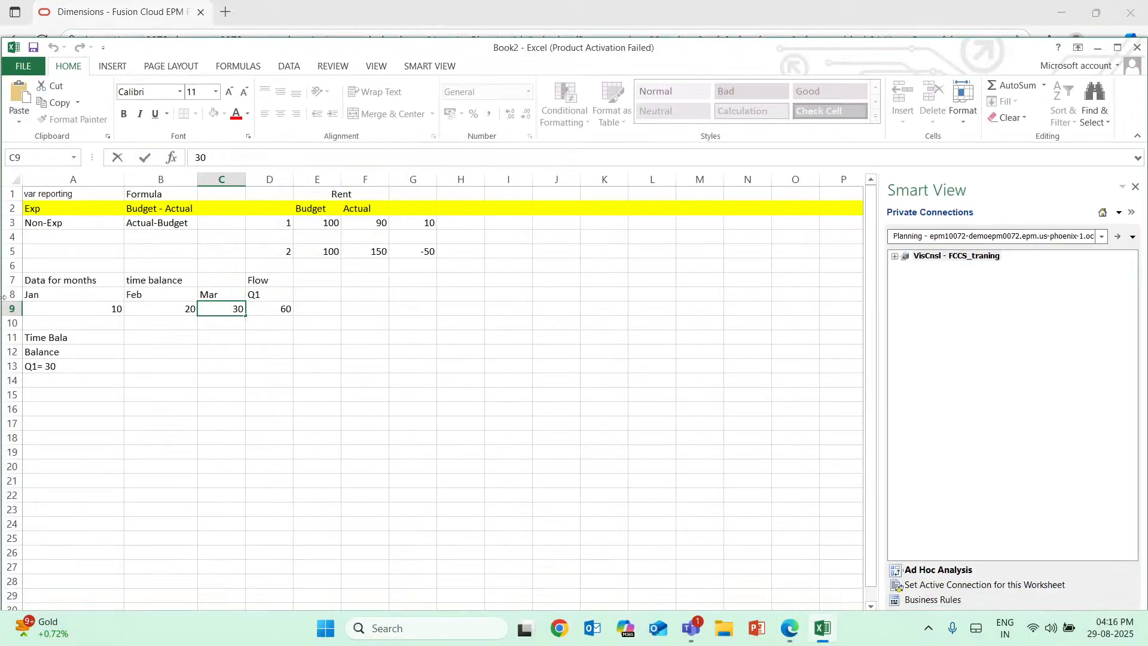
# Check the January value in A9, and enter "Time Bala" in A15 and the type "First" in A16.
pyautogui.click(117, 311)
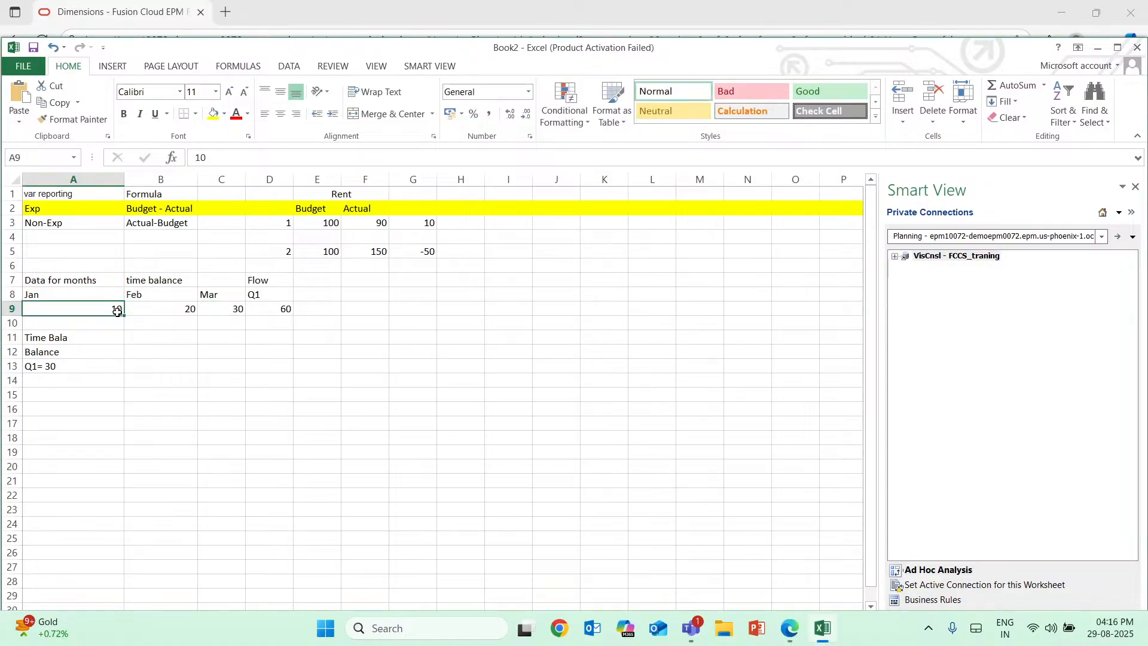
pyautogui.click(54, 396)
pyautogui.write('T')
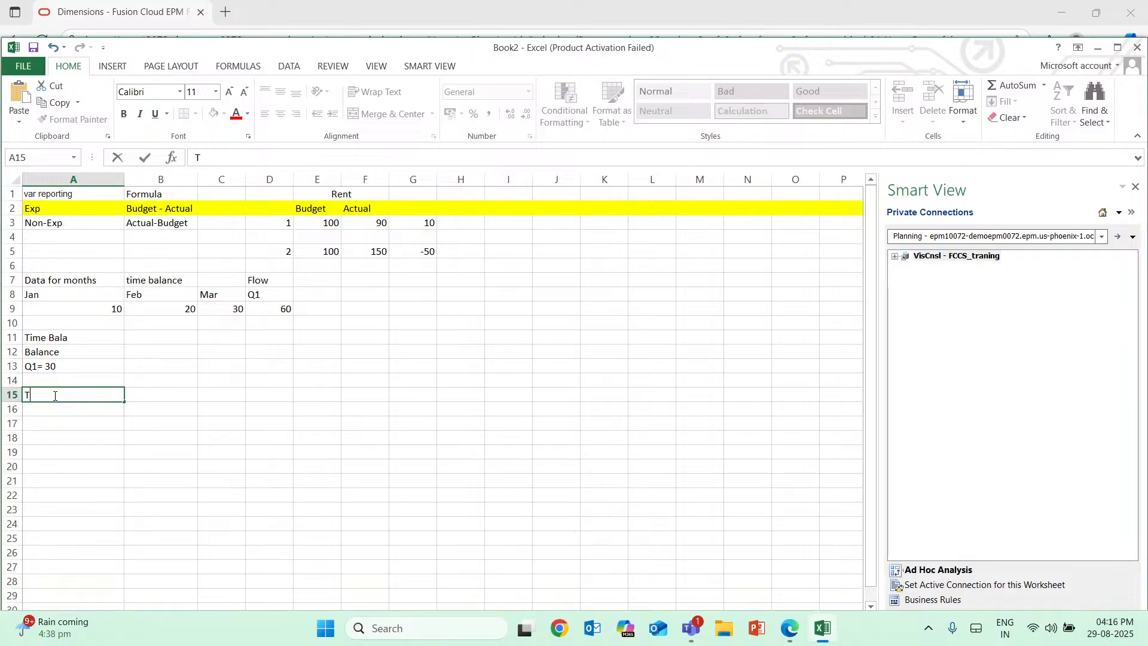
pyautogui.write('ime Bala')
pyautogui.press('Return')
pyautogui.write('F')
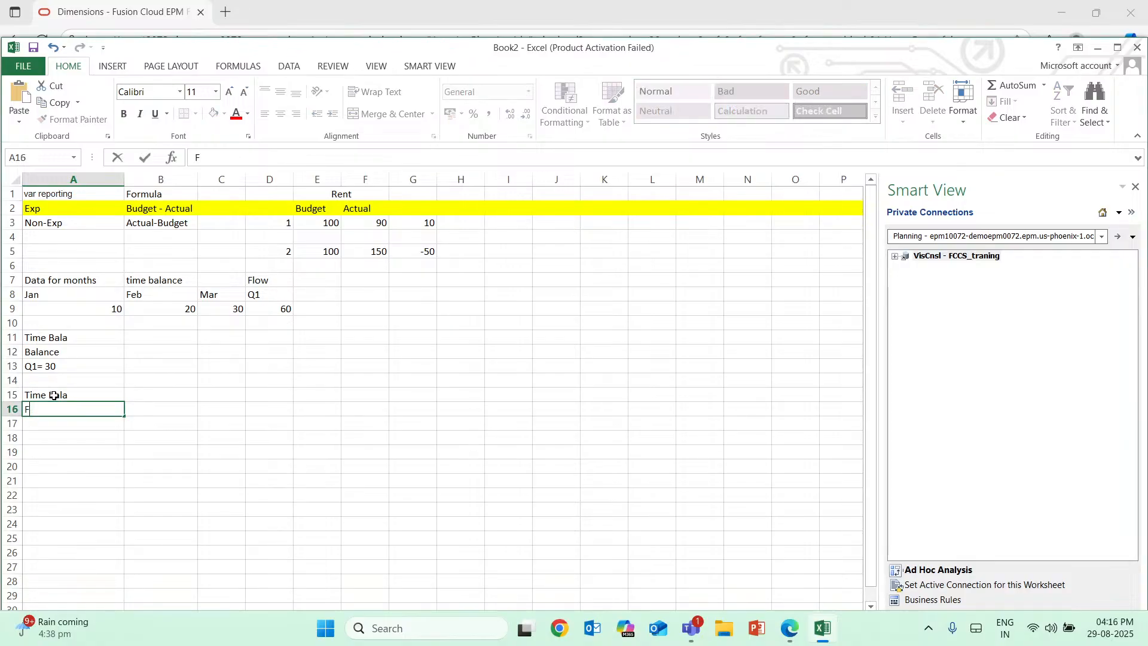
pyautogui.write('irtss')
pyautogui.press('BackSpace')
pyautogui.press('BackSpace')
pyautogui.press('BackSpace')
pyautogui.press('BackSpace')
pyautogui.write('rst')
pyautogui.press('Return')
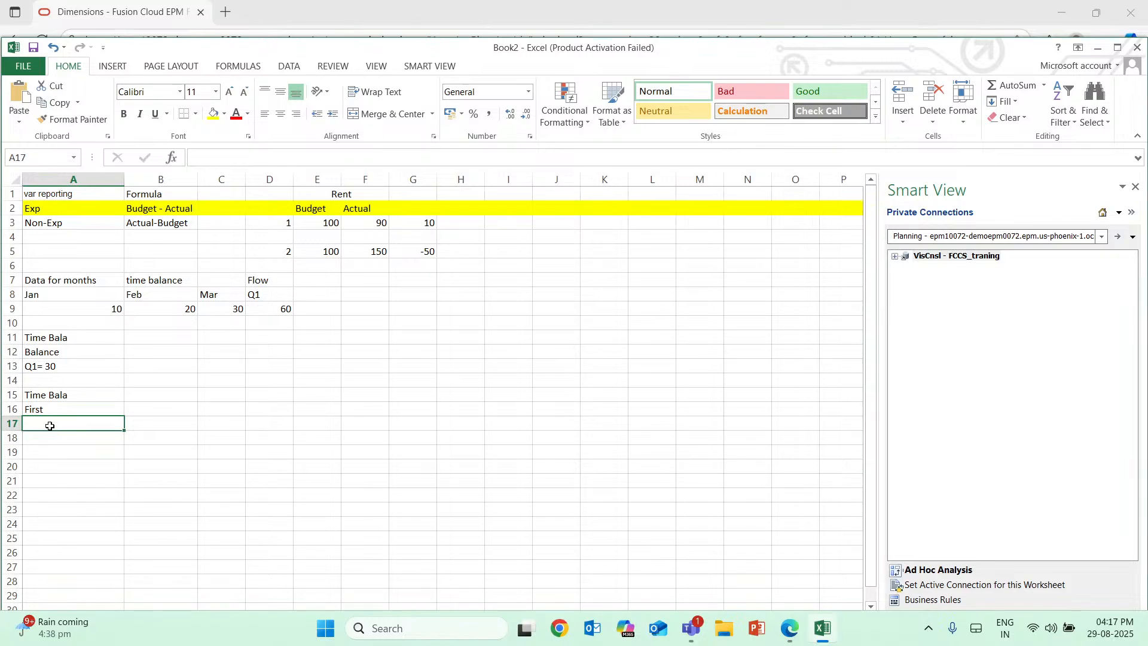
# Enter the First example result "Value= 10" in cell A17.
pyautogui.write('Value')
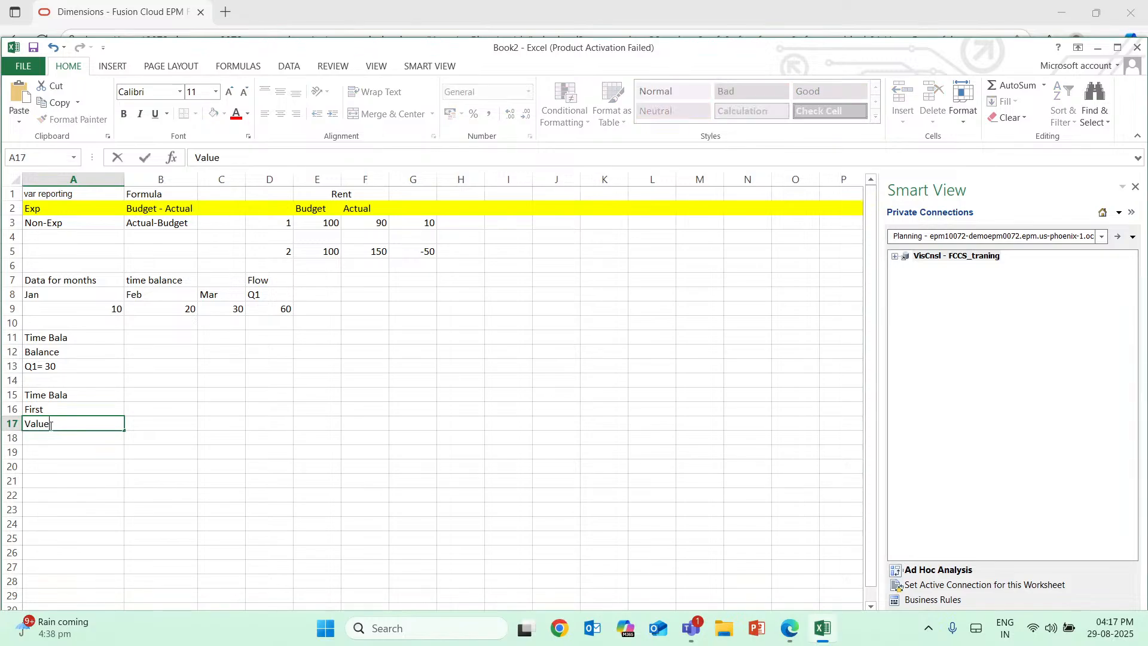
pyautogui.write('= 10')
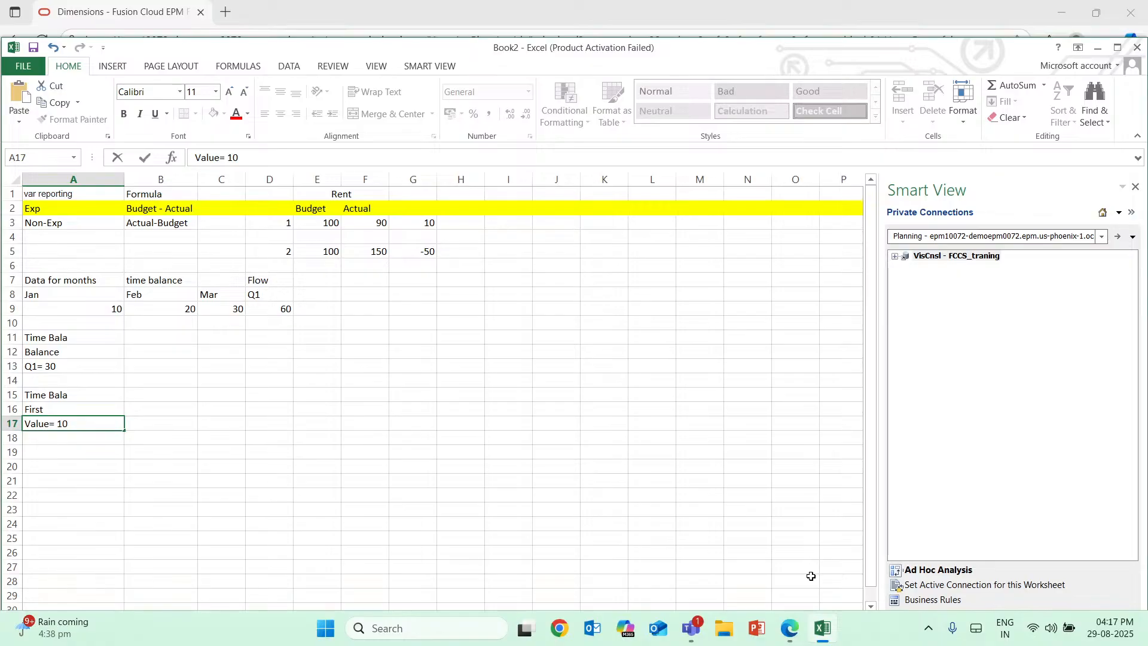
# Switch to Edge to examine the Average and Weighted Average choices for member 11101's Time Balance, and return to Excel.
pyautogui.click(823, 628)
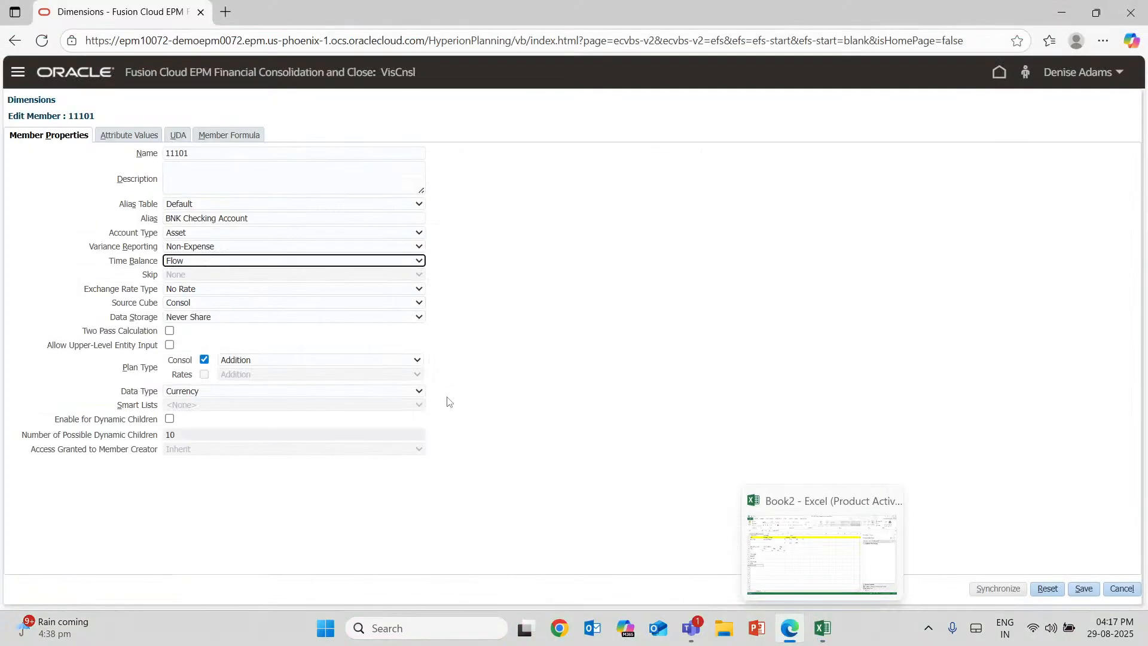
pyautogui.click(359, 261)
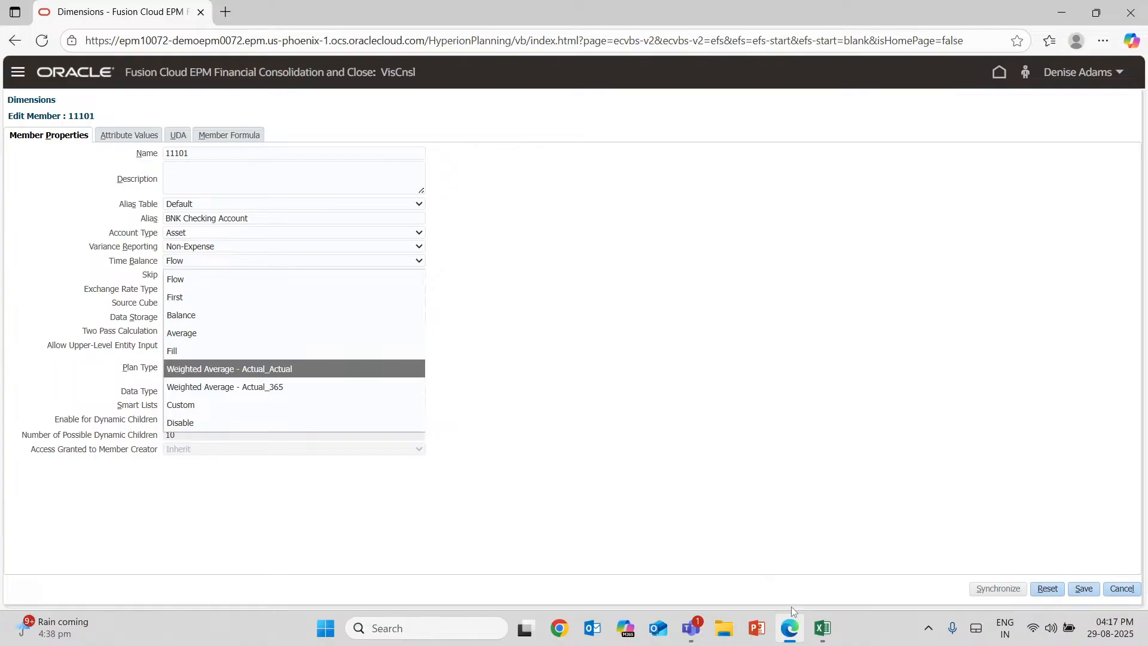
pyautogui.click(823, 628)
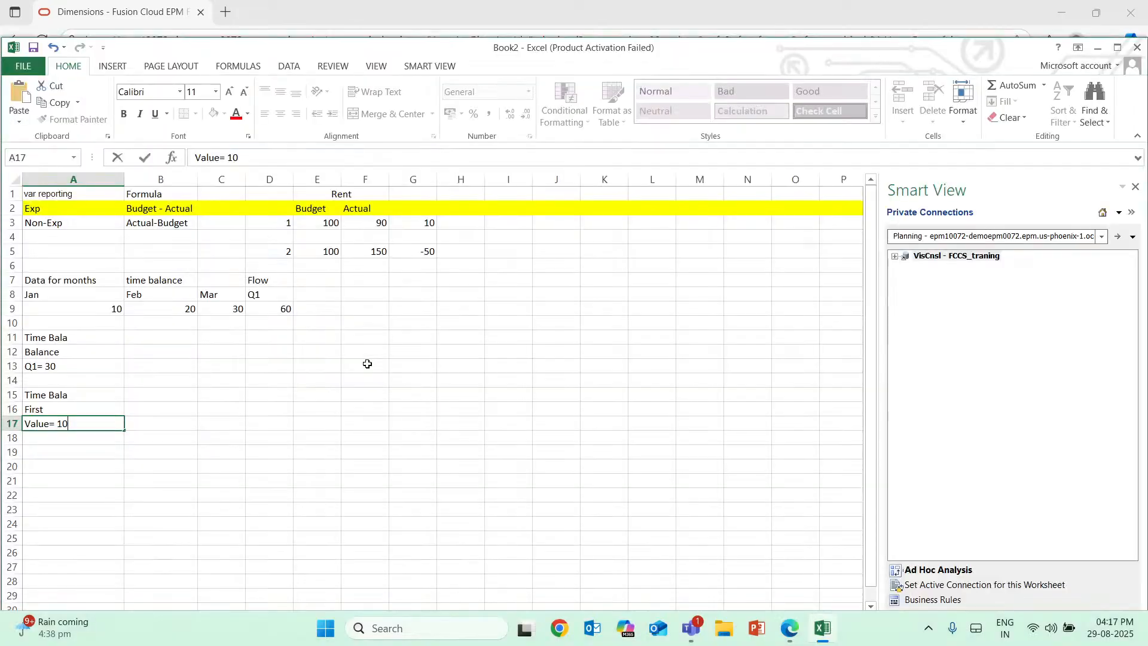
# Enter the text "Avg. Formula = a=b/2" in cell A19.
pyautogui.click(73, 458)
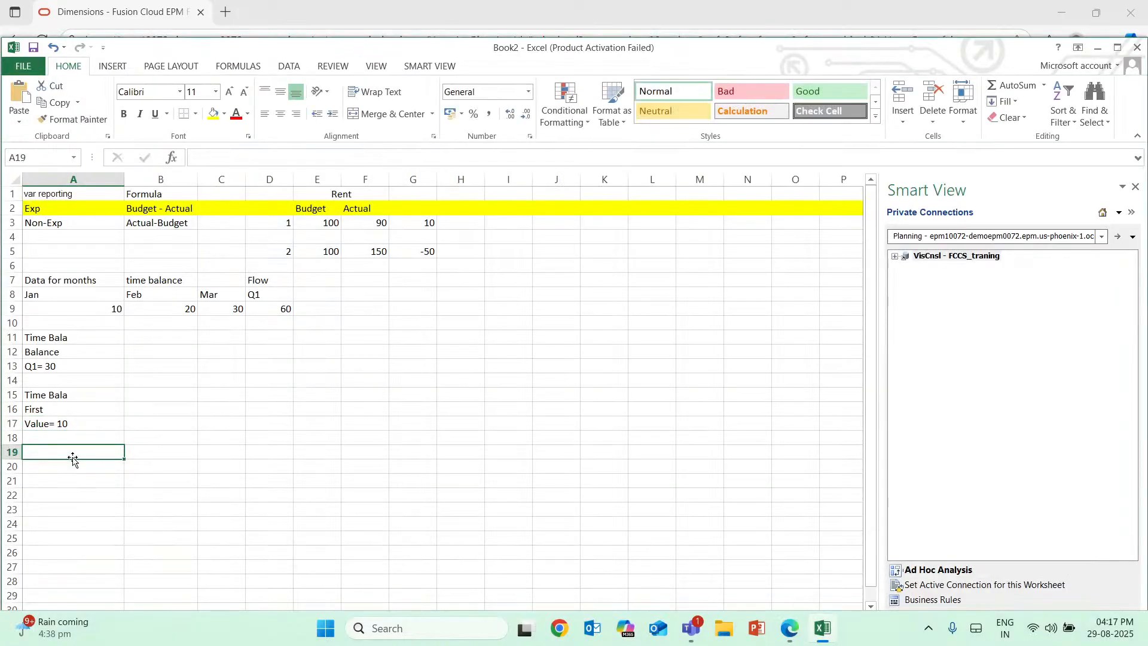
pyautogui.doubleClick(90, 456)
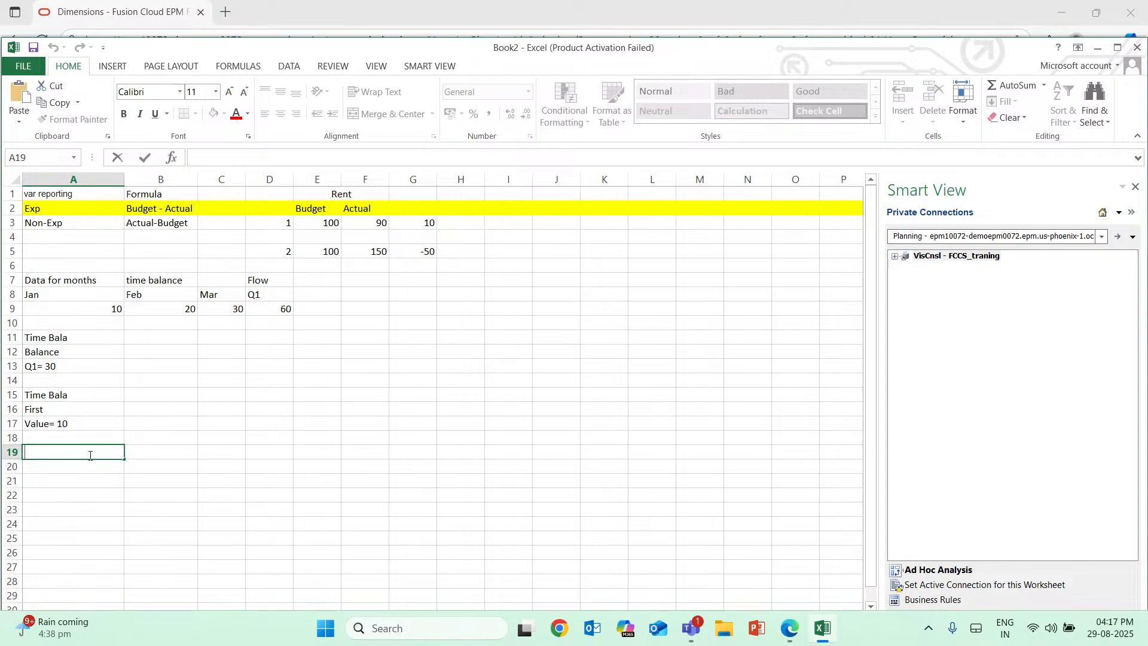
pyautogui.write('Avg. Formu')
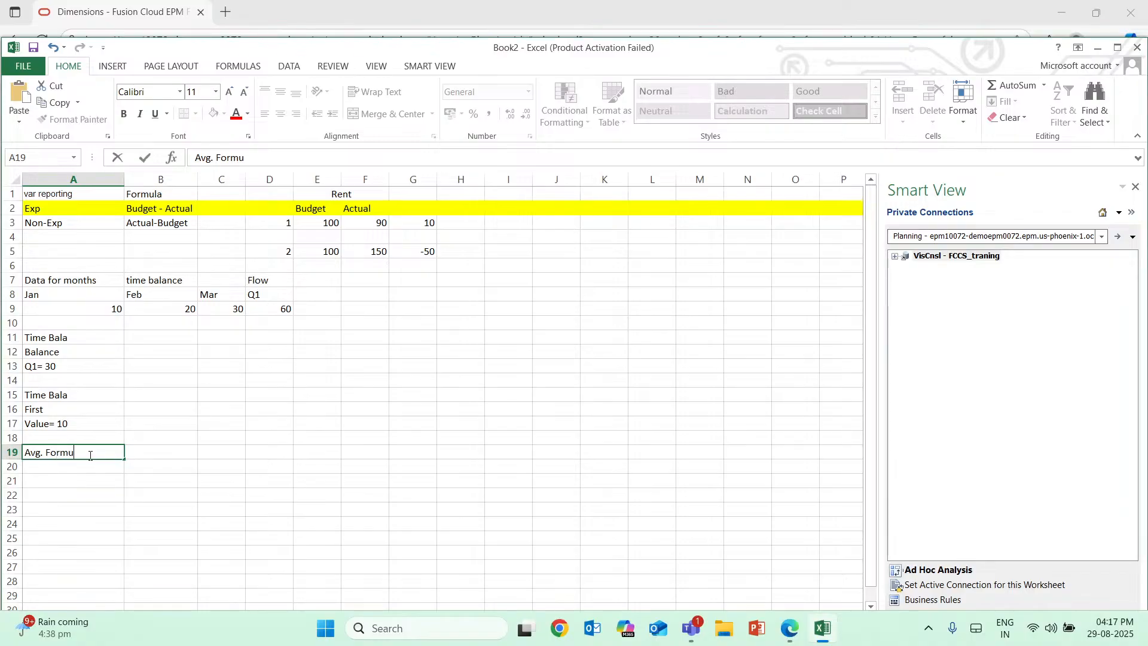
pyautogui.write('la = a=b/2')
pyautogui.click(6, 454)
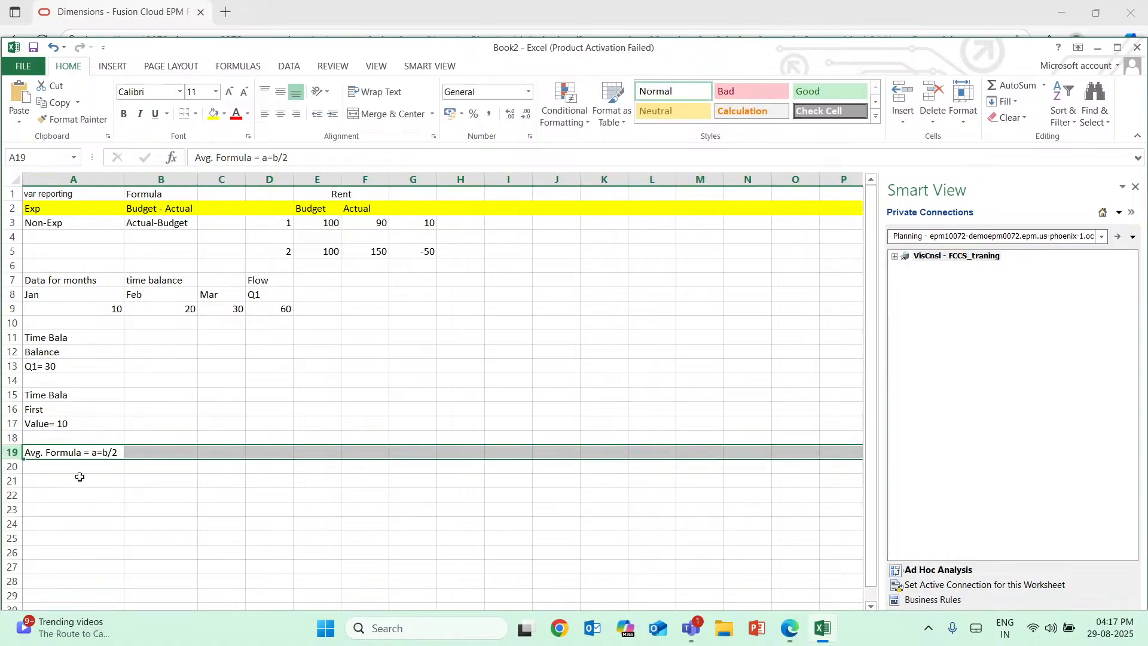
# Correct the average formula text in A19 to "Avg. Formula = a-b/2".
pyautogui.doubleClick(99, 454)
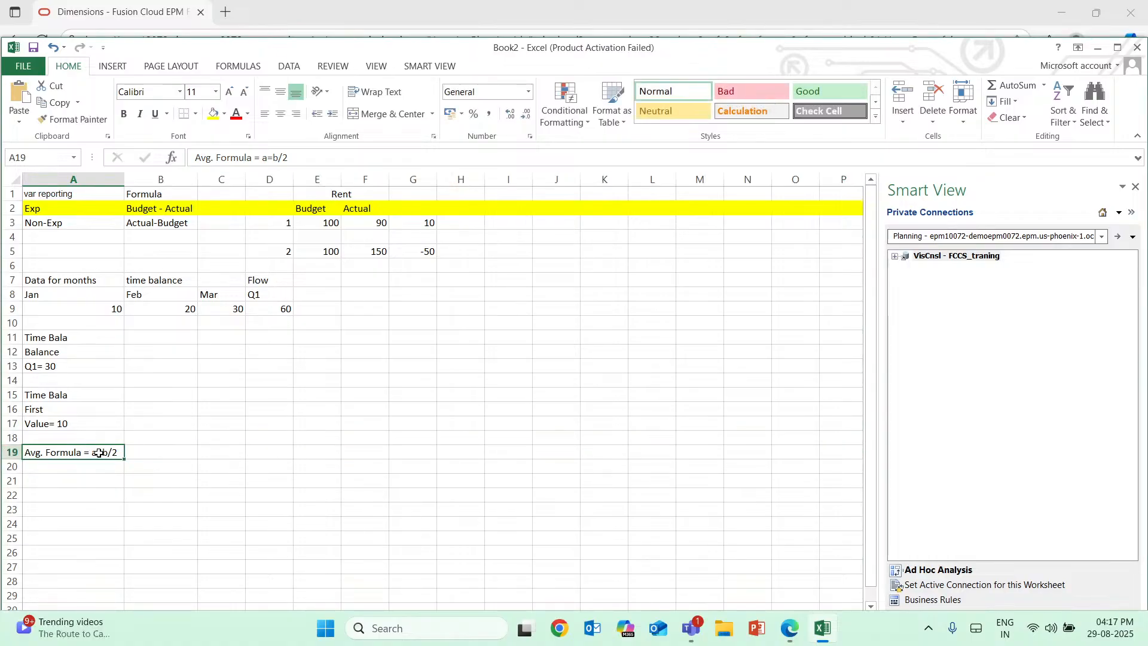
pyautogui.press('BackSpace')
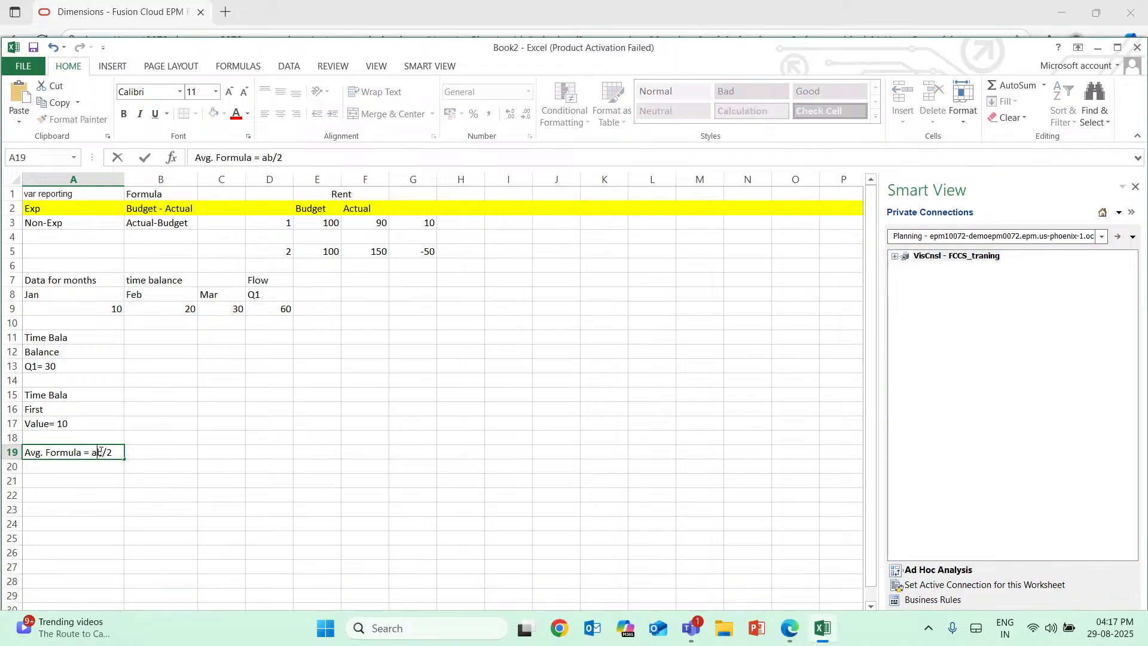
pyautogui.write('=')
pyautogui.press('BackSpace')
pyautogui.write('_')
pyautogui.press('BackSpace')
pyautogui.write('-')
# Switch to Edge and examine the Time Balance choices for member 11101, focusing on Average.
pyautogui.moveTo(821, 628)
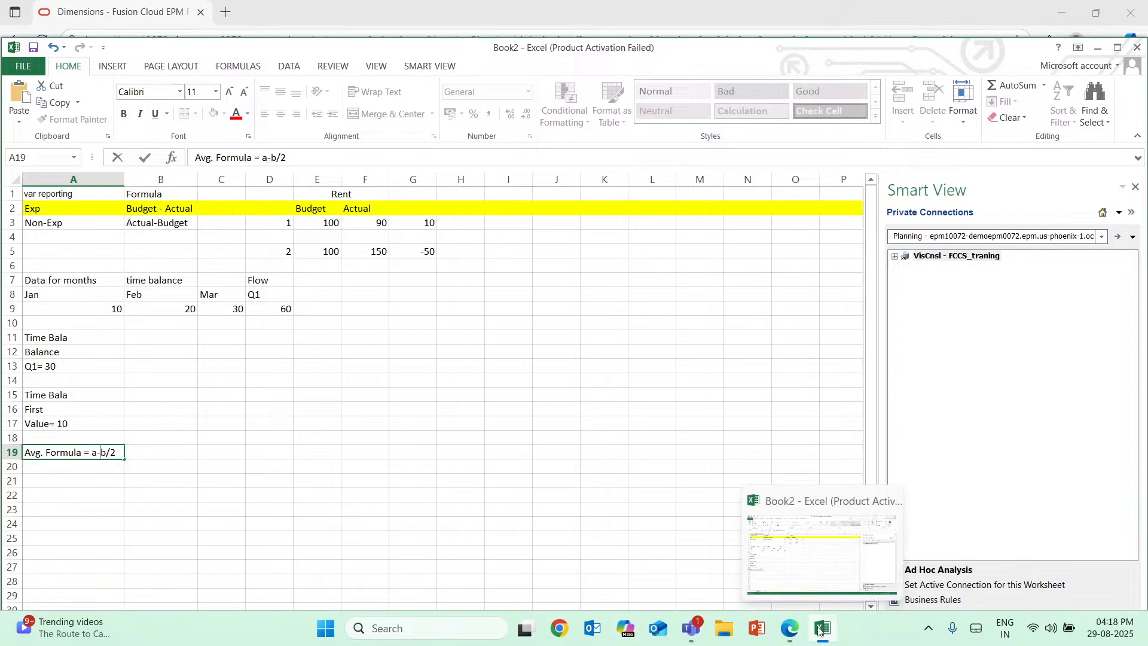
pyautogui.click(790, 628)
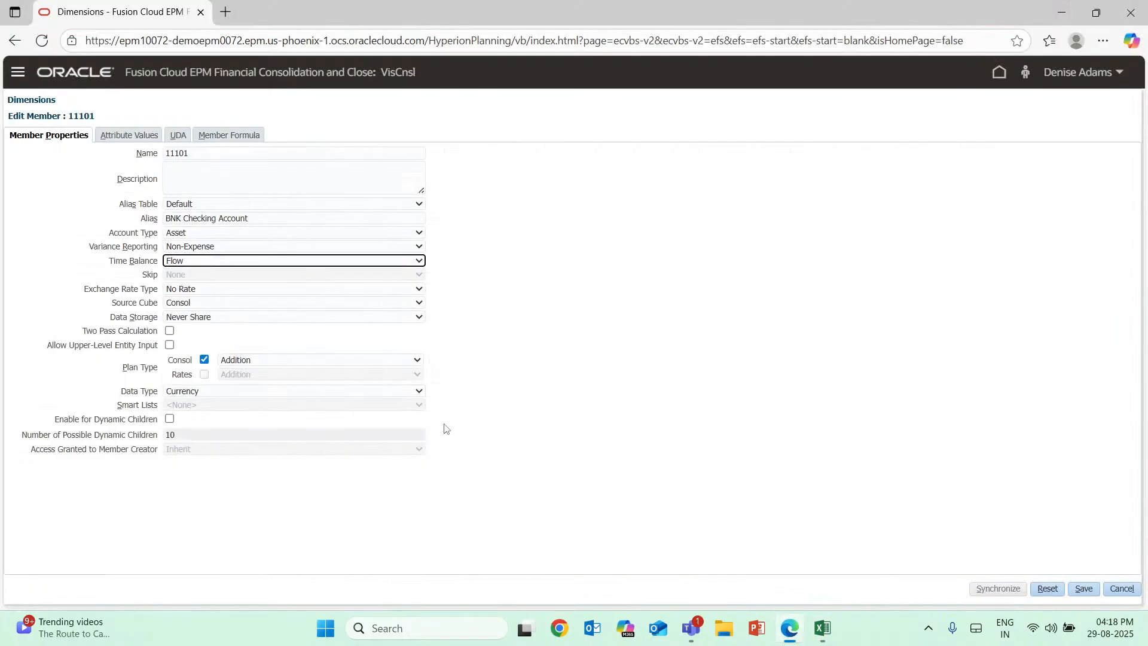
pyautogui.click(418, 262)
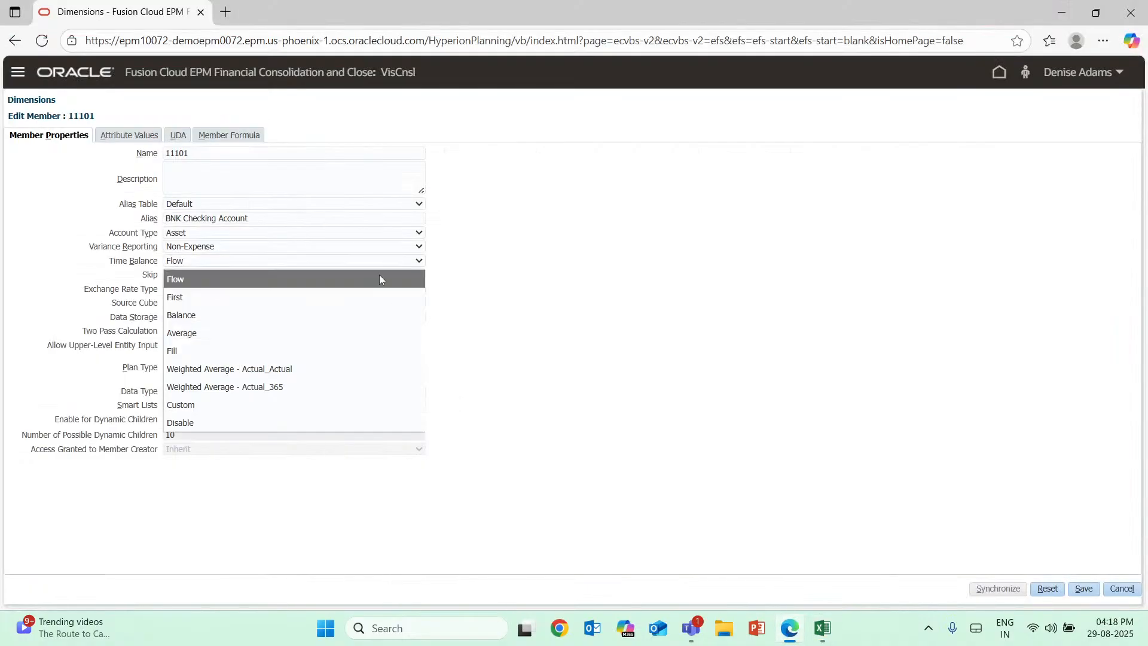
pyautogui.click(513, 329)
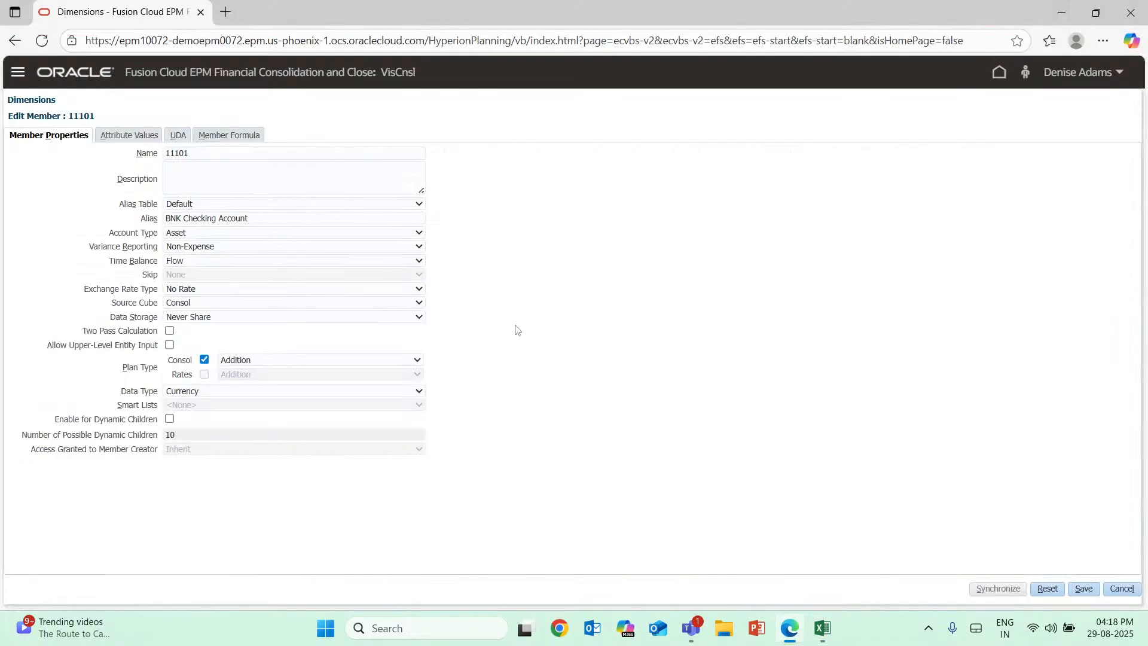
pyautogui.click(420, 263)
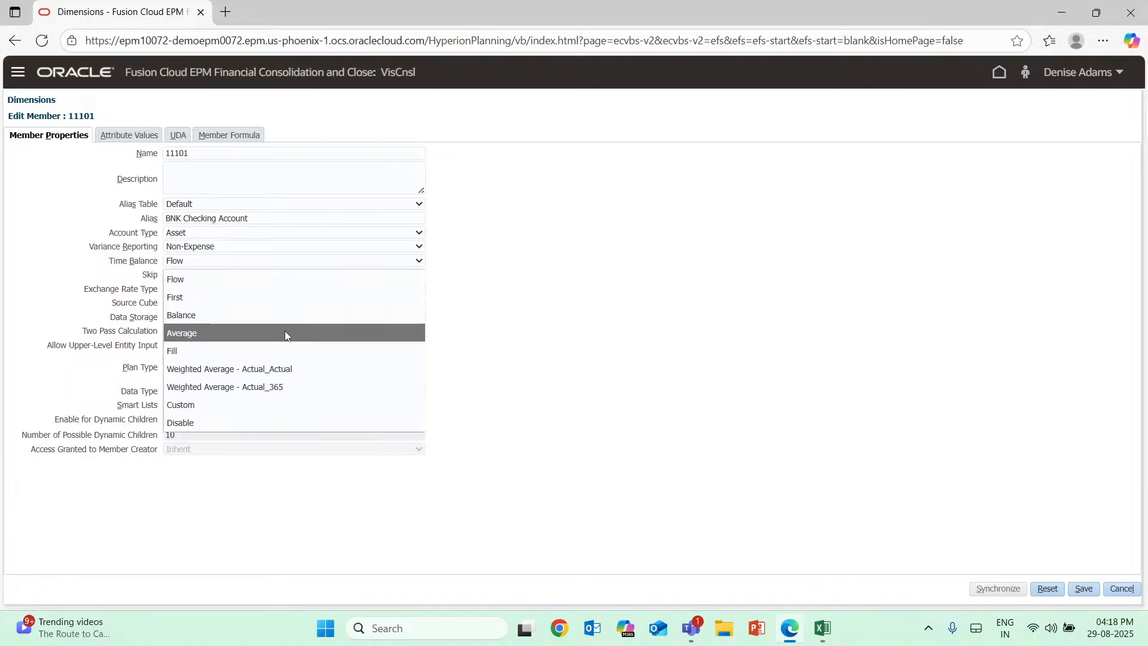
# Return to Excel, enter "KPI" in cell B19 beside the average formula, and select row 19.
pyautogui.click(823, 628)
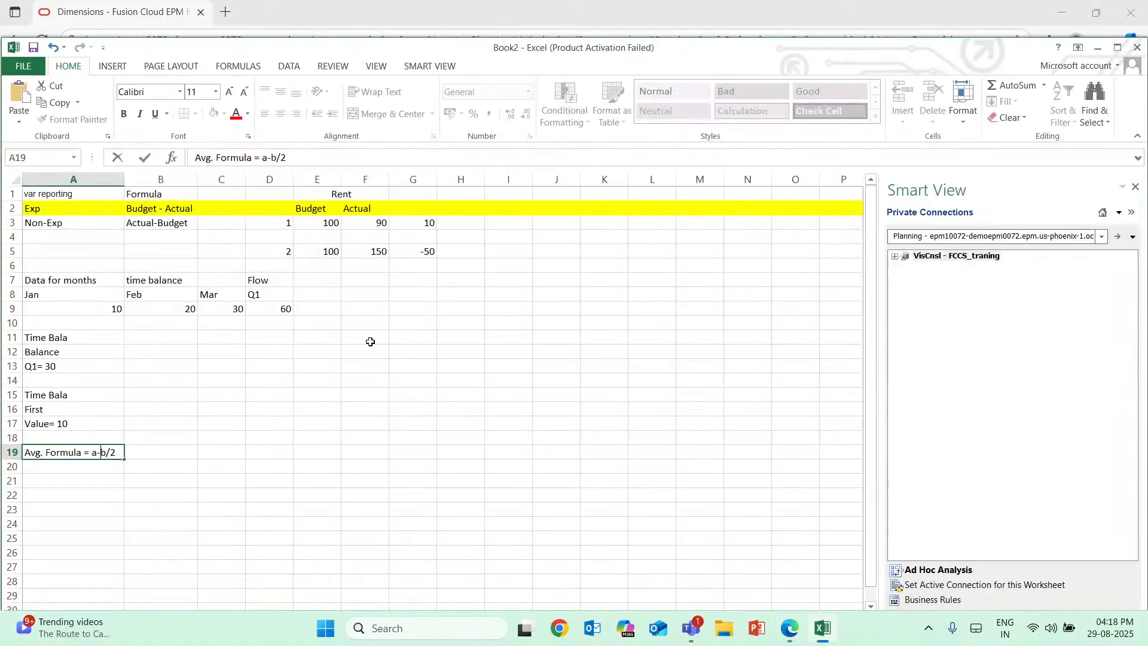
pyautogui.doubleClick(166, 450)
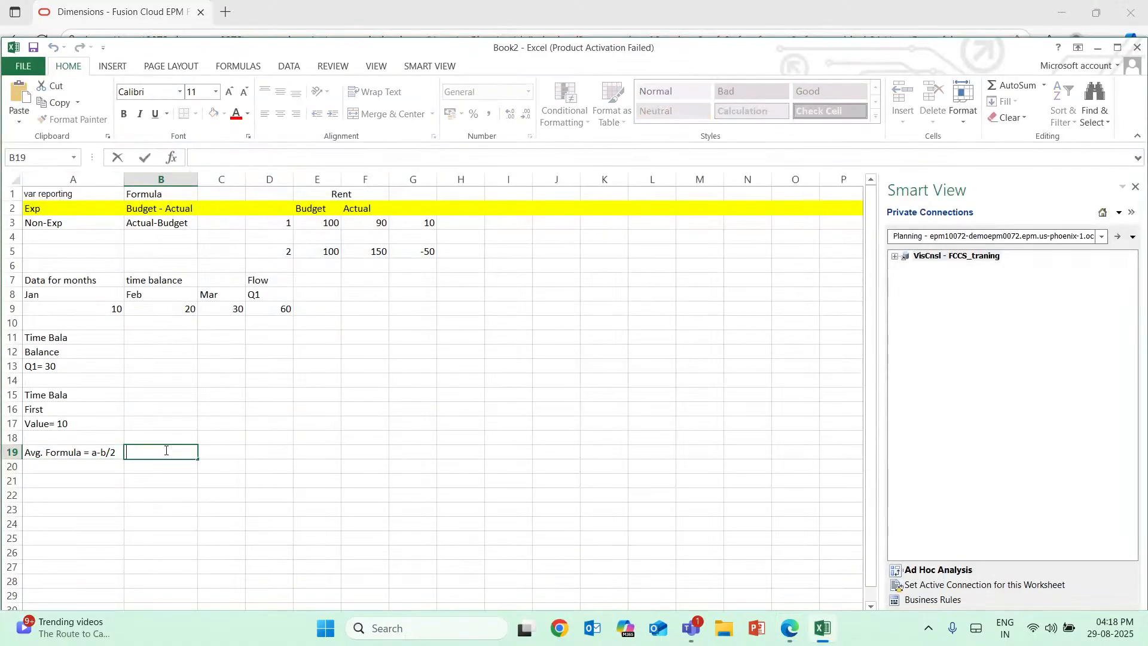
pyautogui.write('Kpl')
pyautogui.press('BackSpace')
pyautogui.press('BackSpace')
pyautogui.press('BackSpace')
pyautogui.write('K{')
pyautogui.write('I')
pyautogui.click(8, 452)
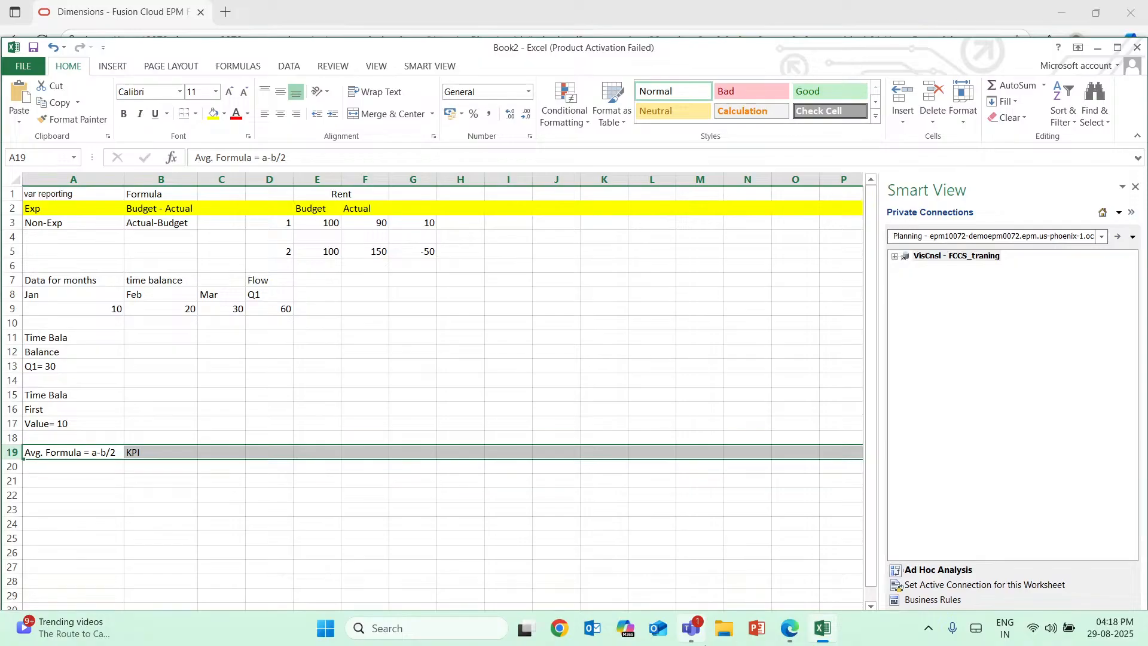
# Switch to Edge and set member 11101's Exchange Rate Type to Average.
pyautogui.click(789, 628)
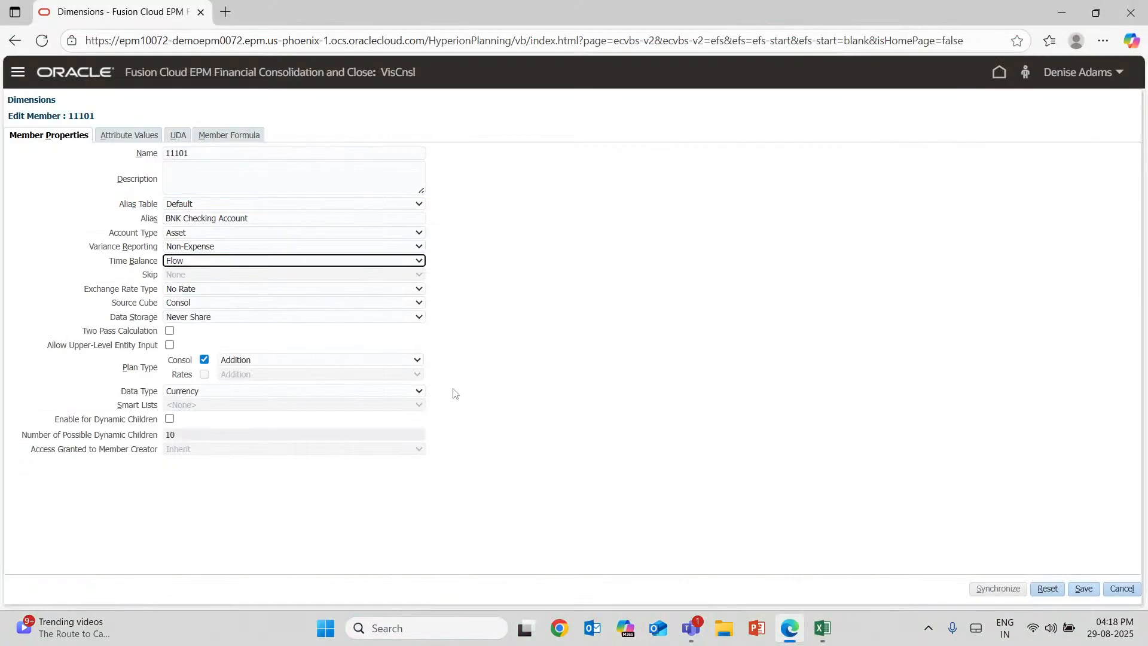
pyautogui.click(213, 291)
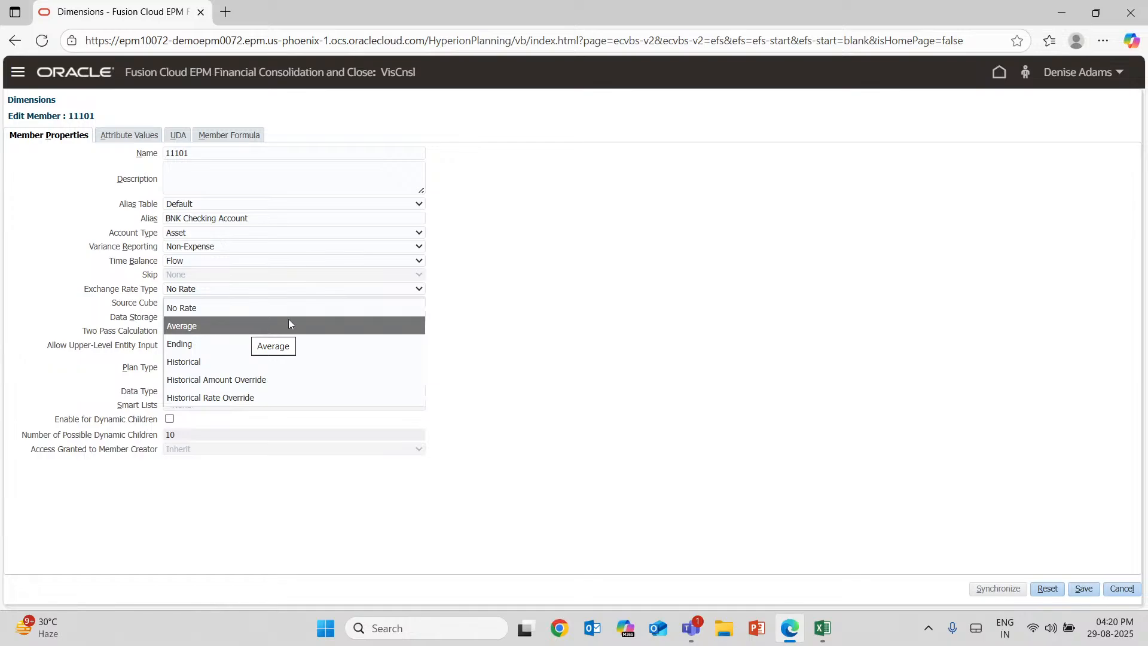
pyautogui.click(210, 331)
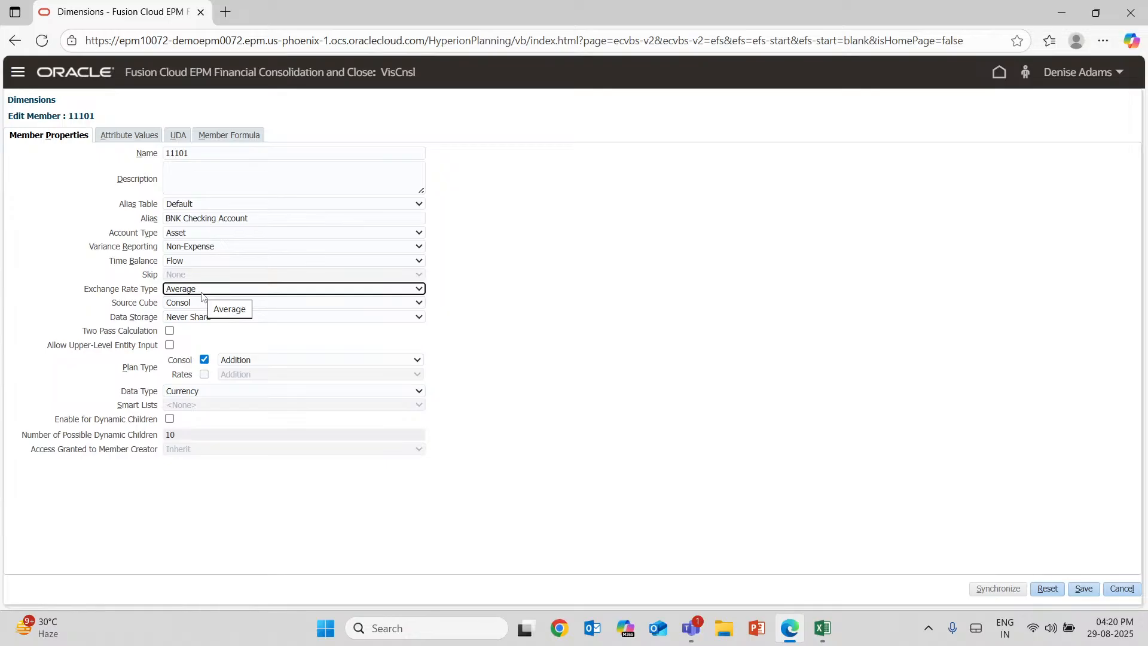
# Examine the Exchange Rate Type choices for member 11101, switching briefly to the Excel worksheet and back to Edge.
pyautogui.click(229, 295)
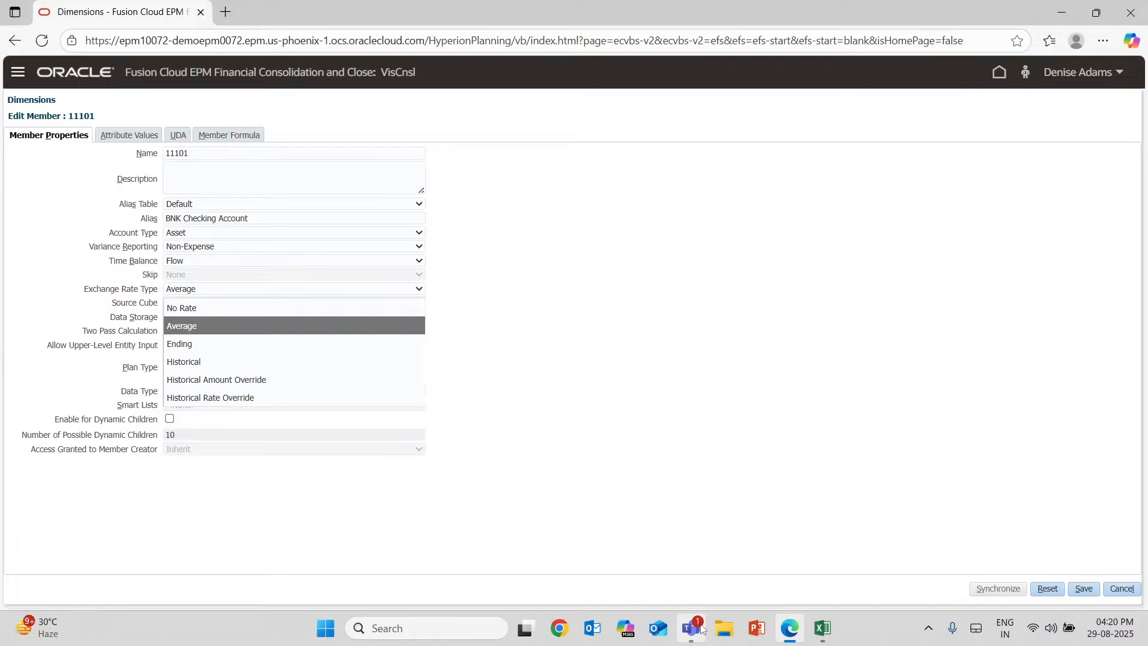
pyautogui.moveTo(701, 629)
pyautogui.click(824, 629)
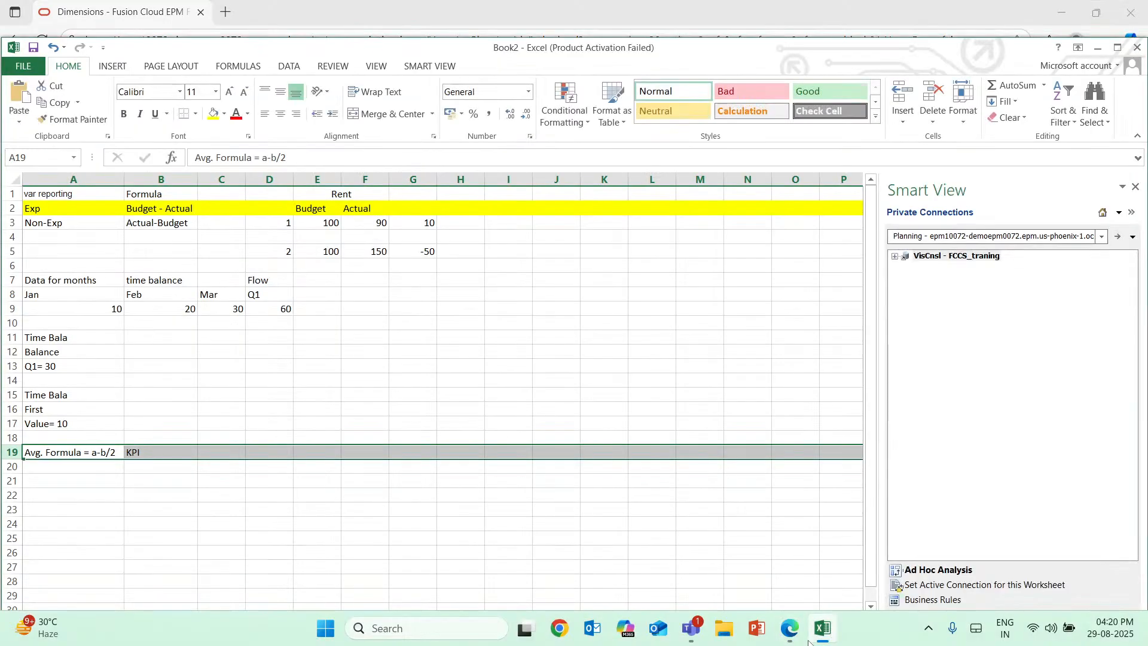
pyautogui.click(789, 629)
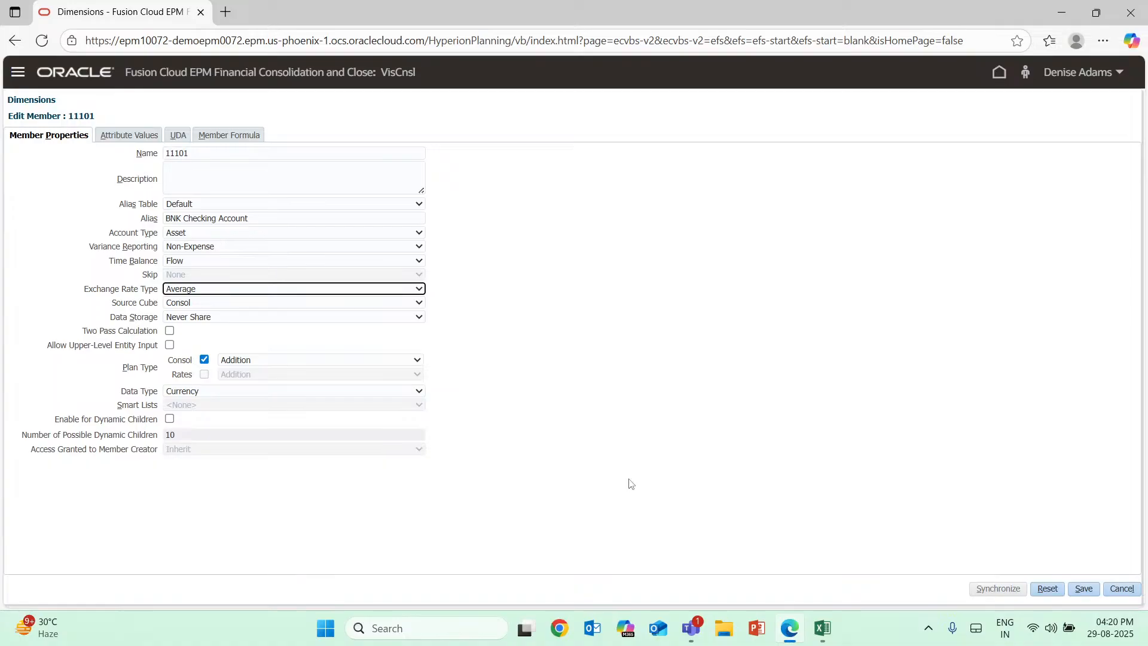
pyautogui.click(267, 291)
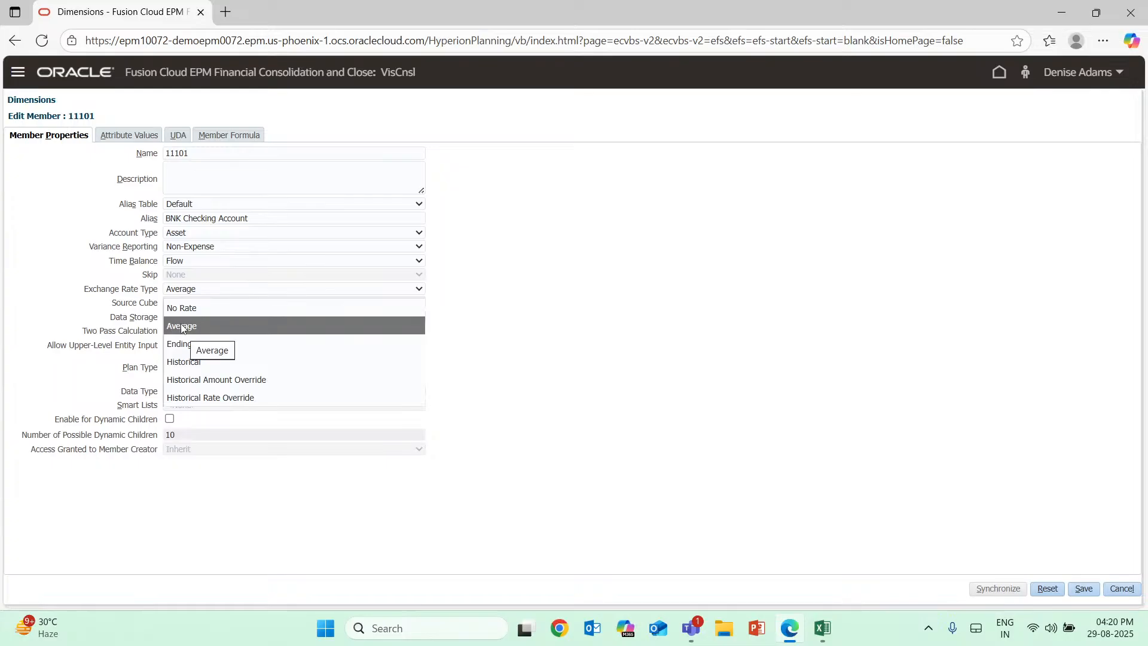
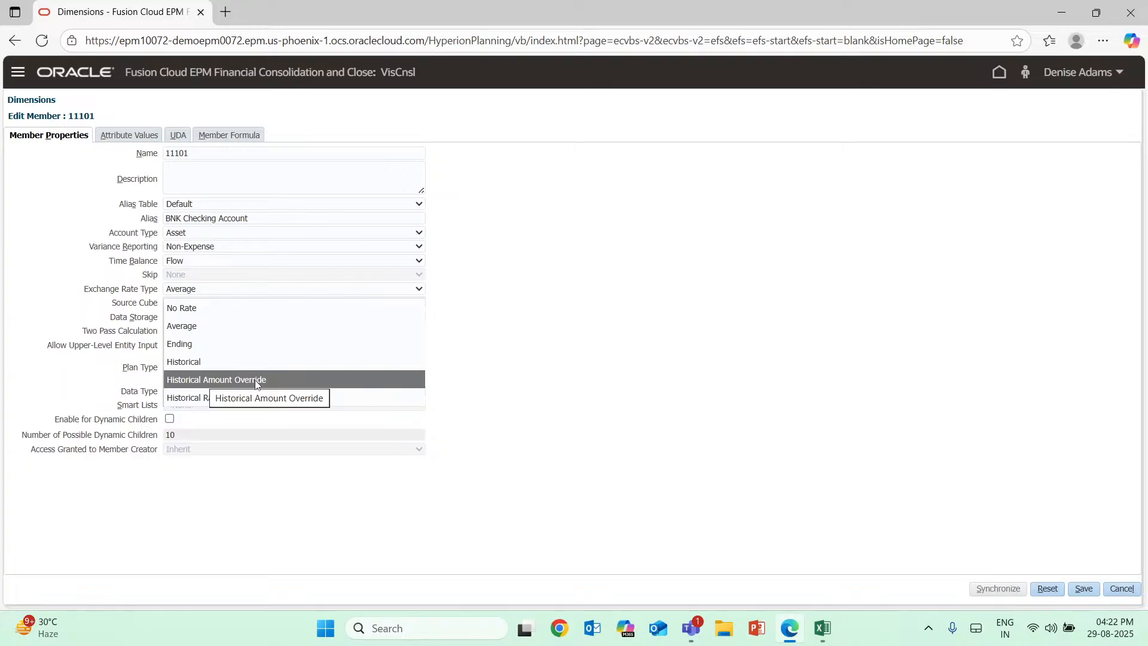
# Switch to Excel and enter the currency headers "USD" in F22 and "INR" in G22.
pyautogui.click(823, 629)
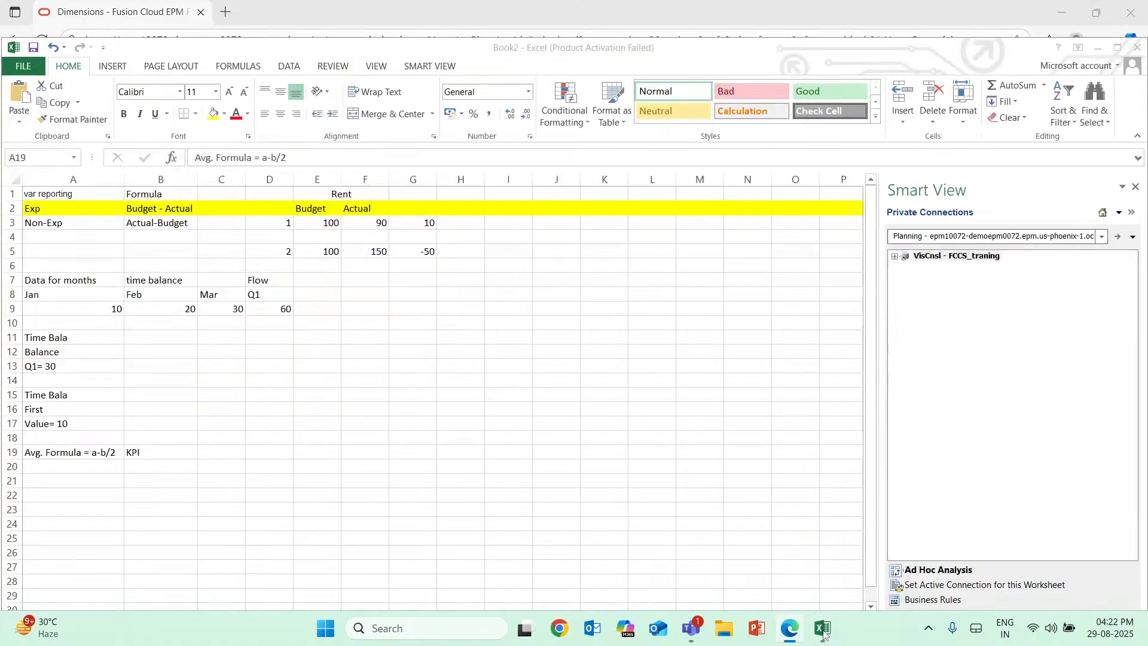
pyautogui.click(373, 495)
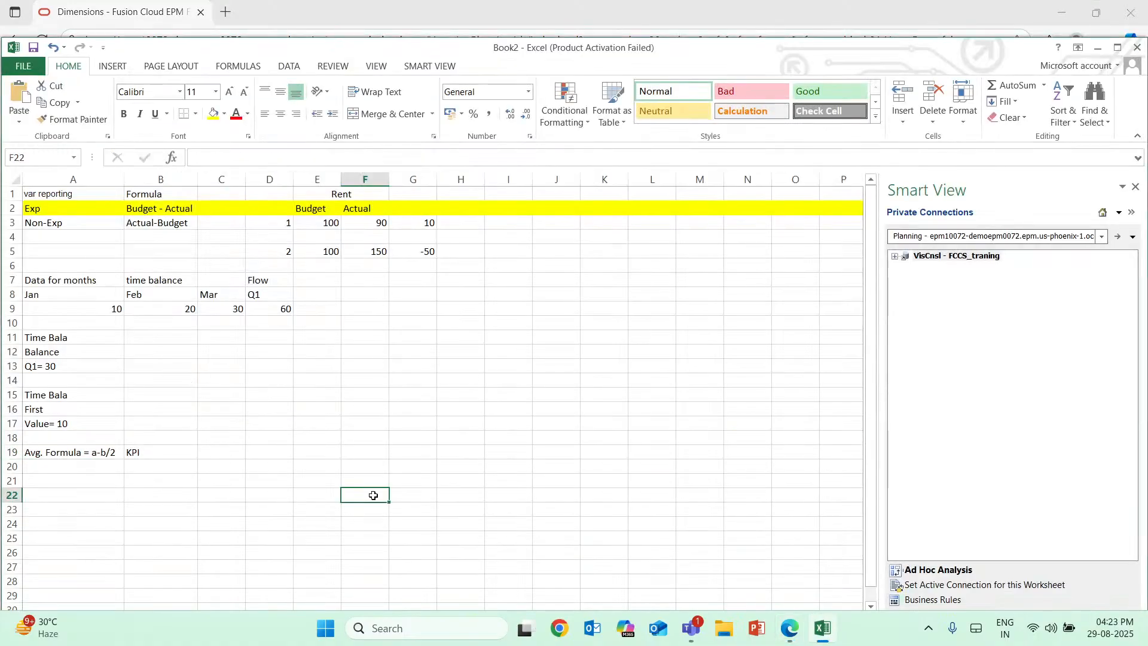
pyautogui.doubleClick(374, 495)
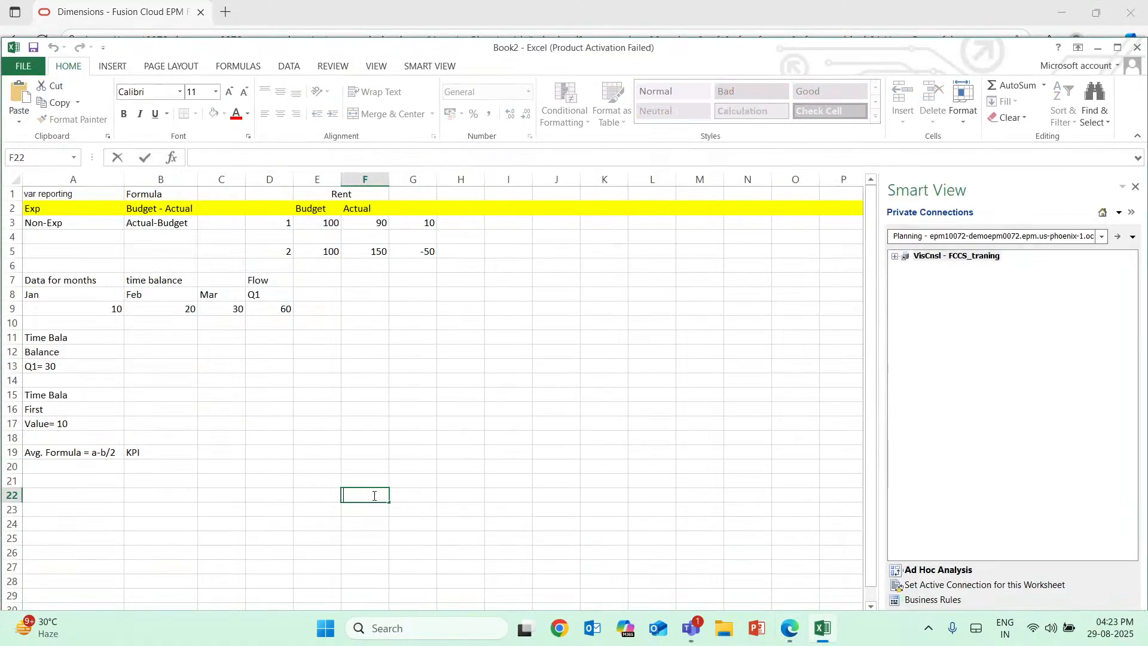
pyautogui.write('USD')
pyautogui.click(419, 492)
pyautogui.doubleClick(419, 493)
pyautogui.write('INR')
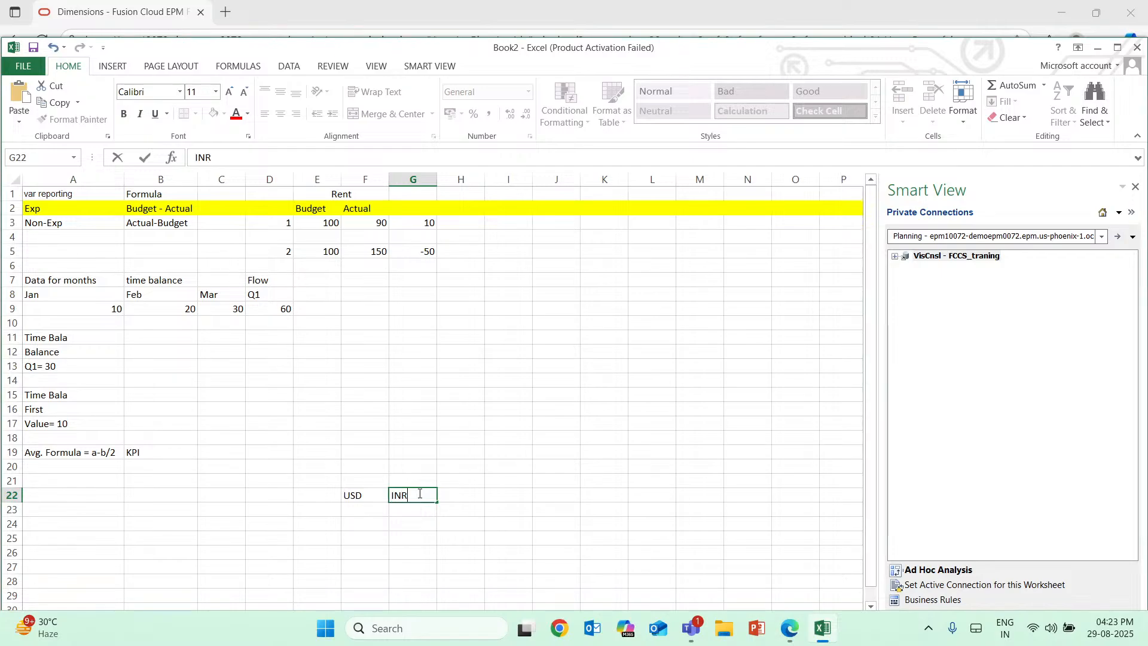
# Enter 1 under USD in F23 and 85 under INR in G23.
pyautogui.click(372, 510)
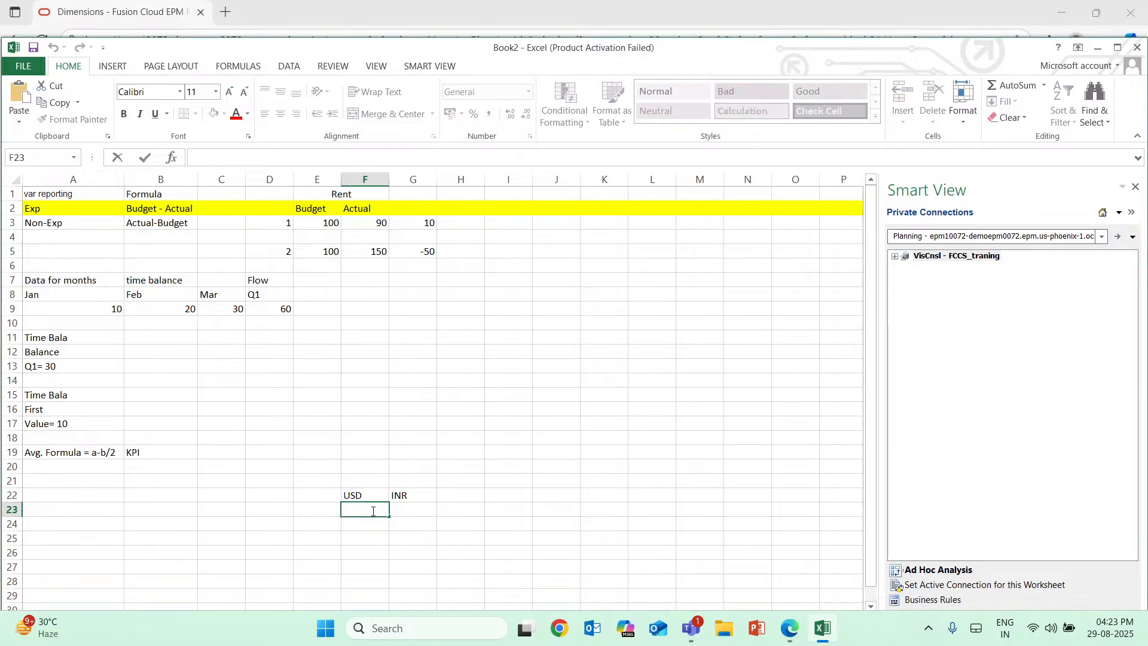
pyautogui.write('1')
pyautogui.click(406, 499)
pyautogui.doubleClick(417, 509)
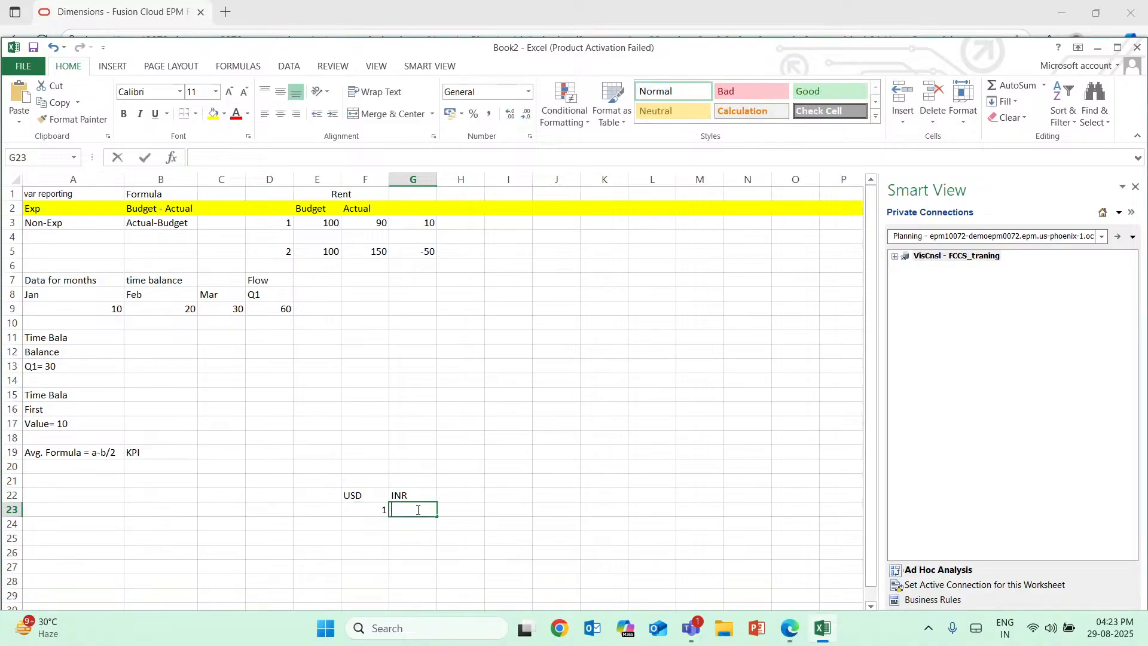
pyautogui.write('85')
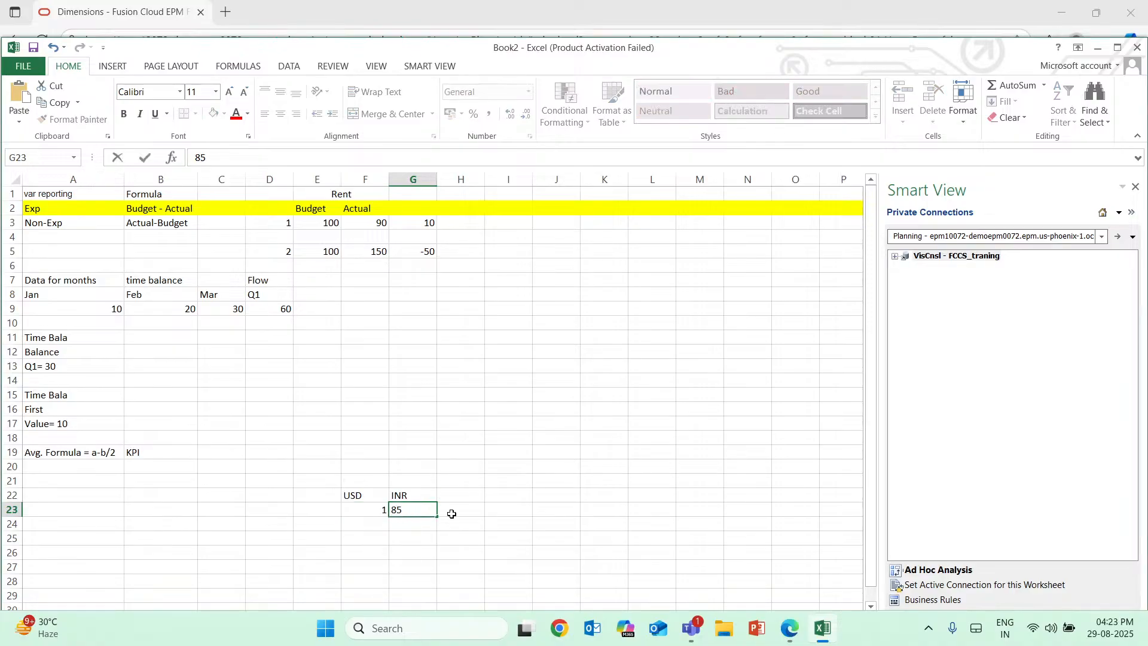
pyautogui.click(372, 524)
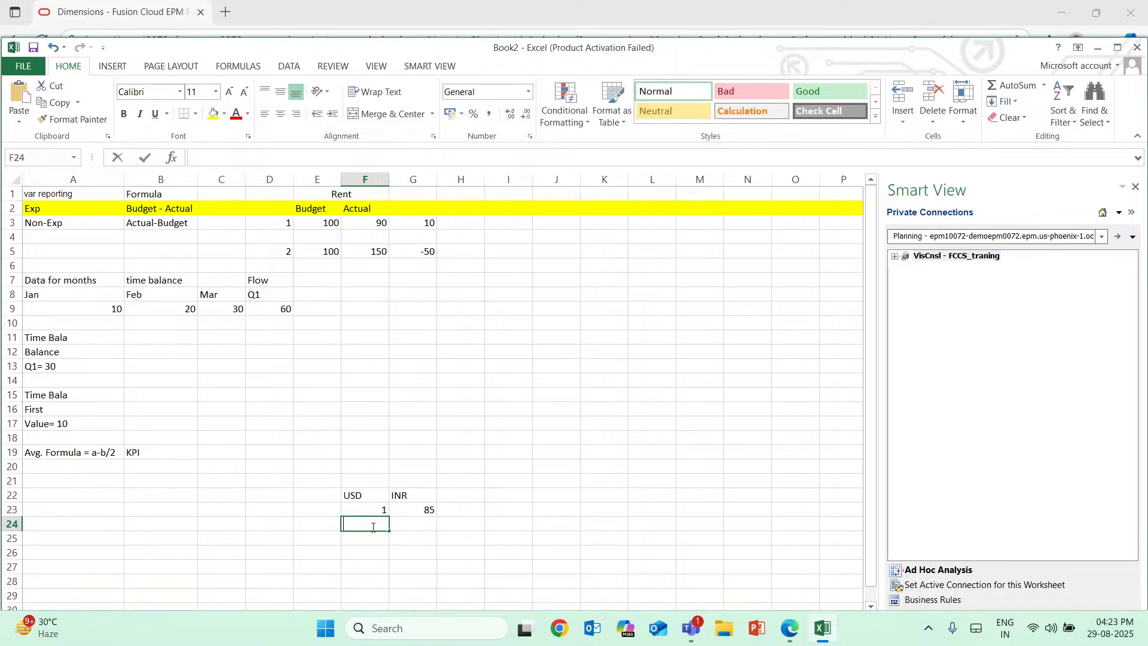
pyautogui.click(425, 507)
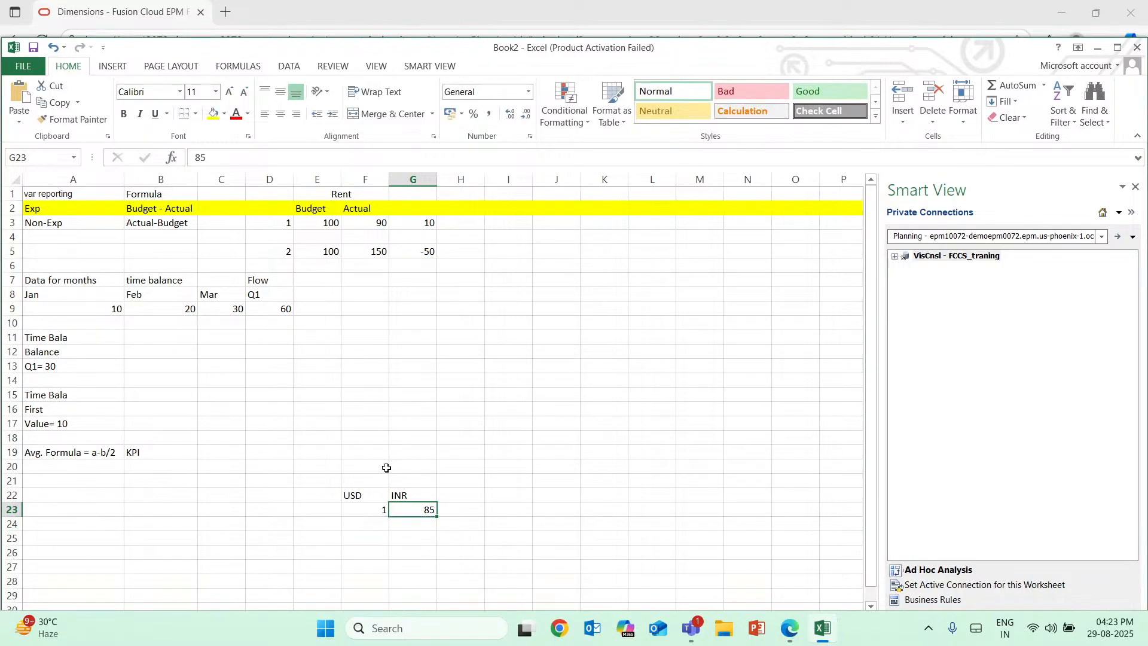
# Merge and center cells F21:G21 above the currency headers and enter the heading "Amt".
pyautogui.moveTo(383, 480); pyautogui.dragTo(409, 481)
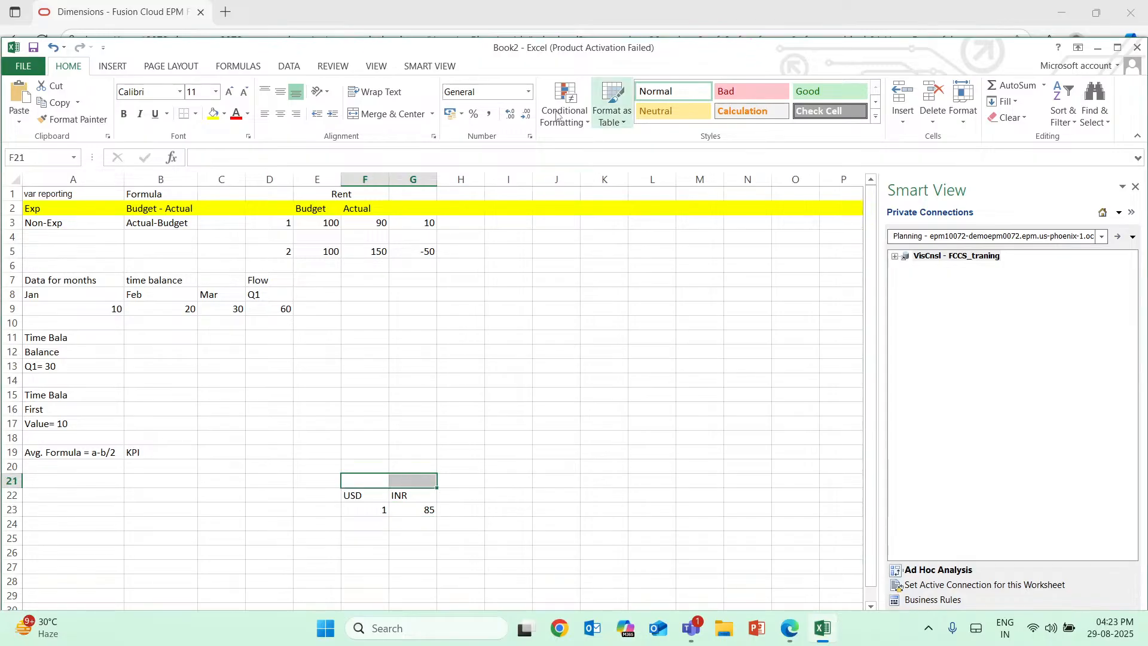
pyautogui.click(378, 123)
pyautogui.write('Amt')
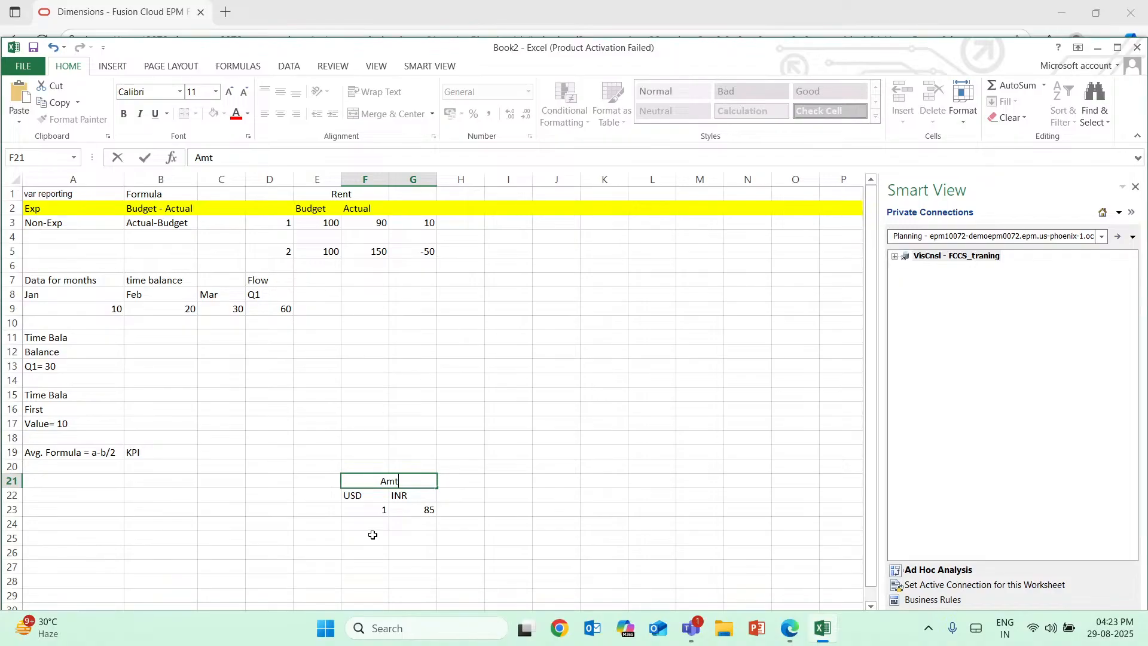
pyautogui.click(493, 511)
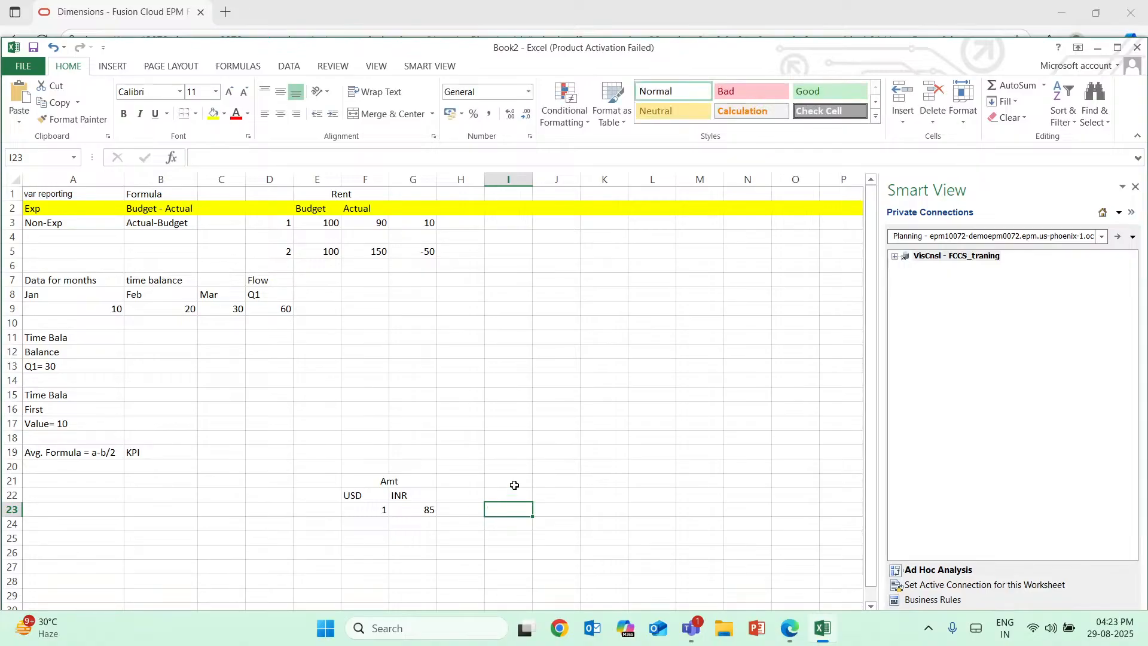
# Enter the label "Cash A/c" in I21 and the amount "2000/- Inr" in I22 below it.
pyautogui.doubleClick(516, 483)
pyautogui.write('Cash')
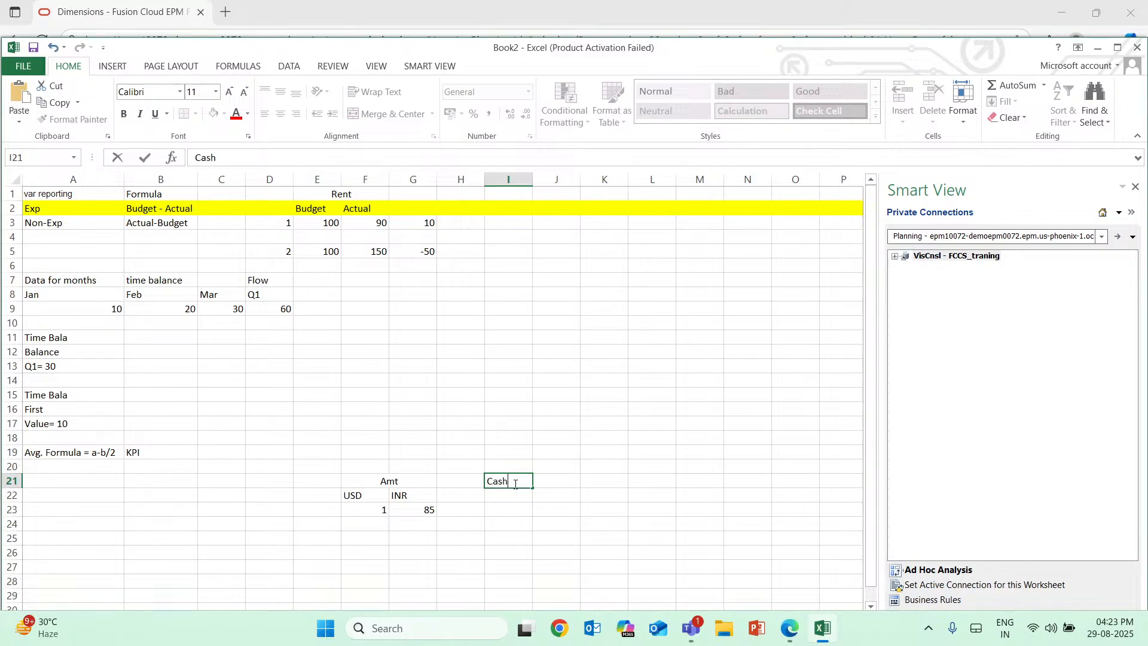
pyautogui.write(' A/a')
pyautogui.doubleClick(509, 498)
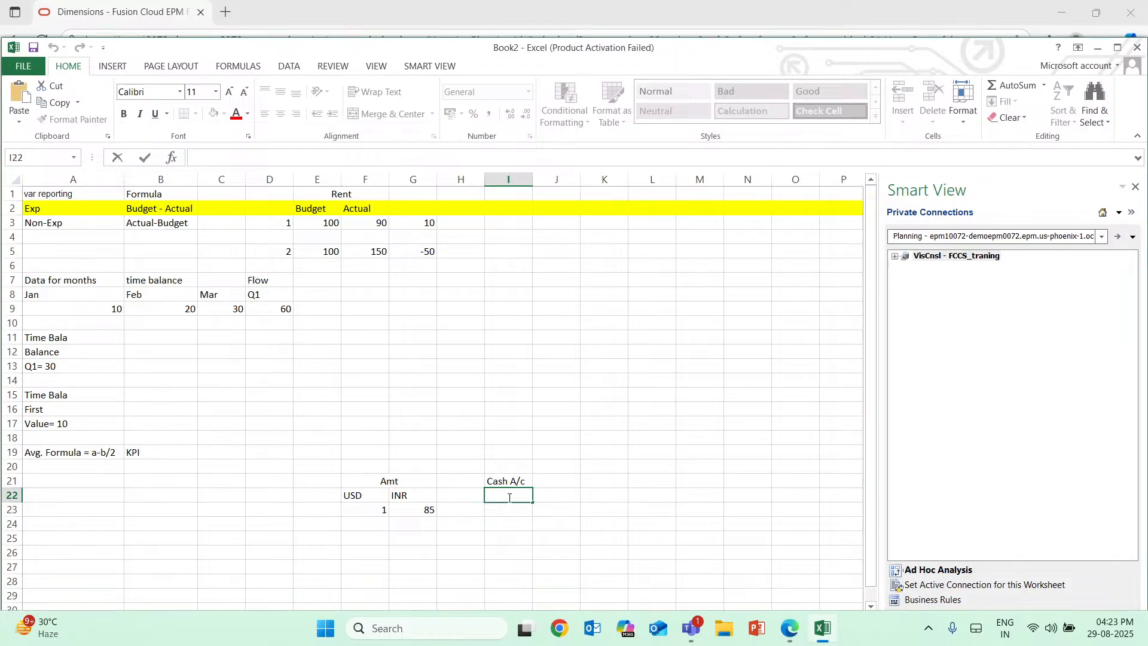
pyautogui.write('2000/- INr')
pyautogui.press('Return')
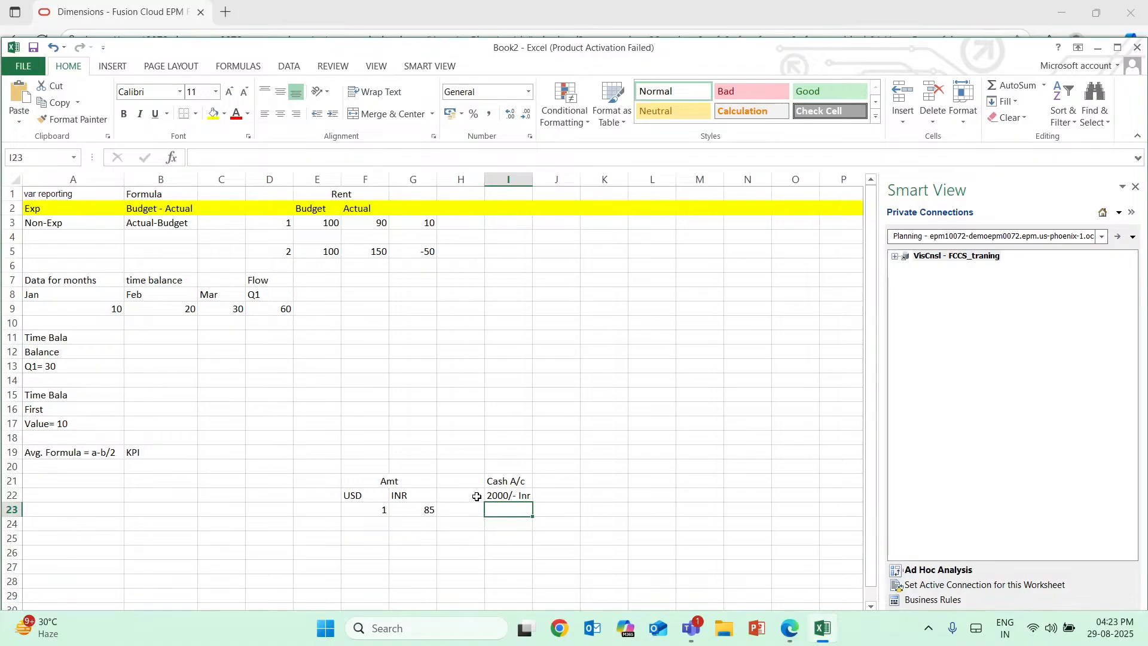
# Move the amount "2000/- Inr" from I22 down to I23.
pyautogui.click(528, 494)
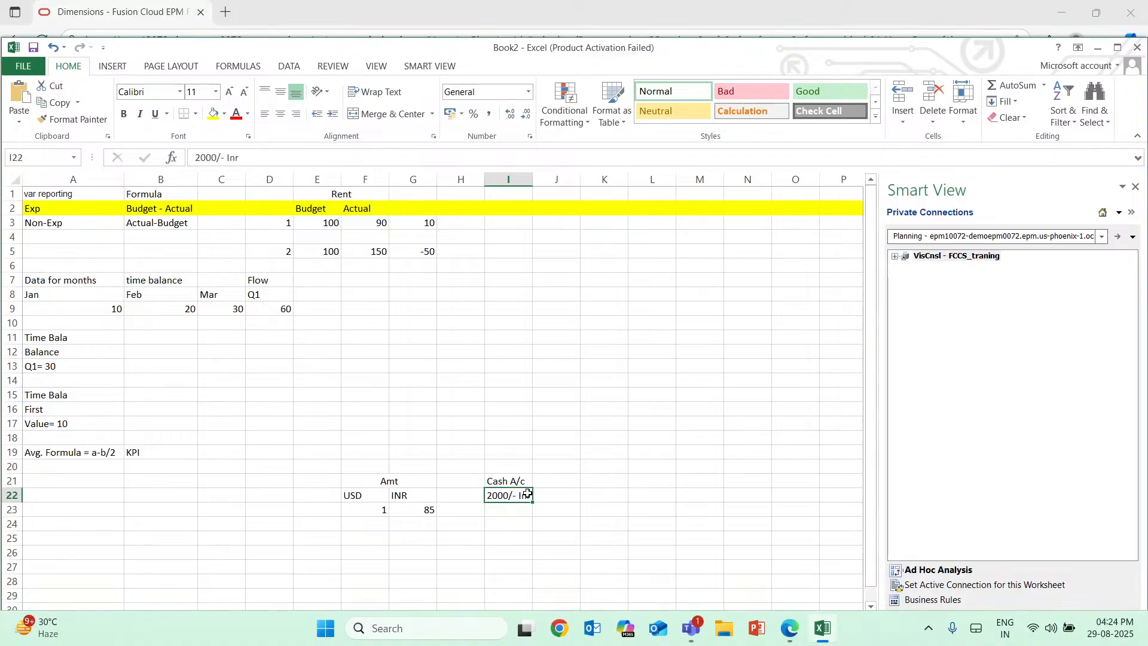
pyautogui.doubleClick(493, 495)
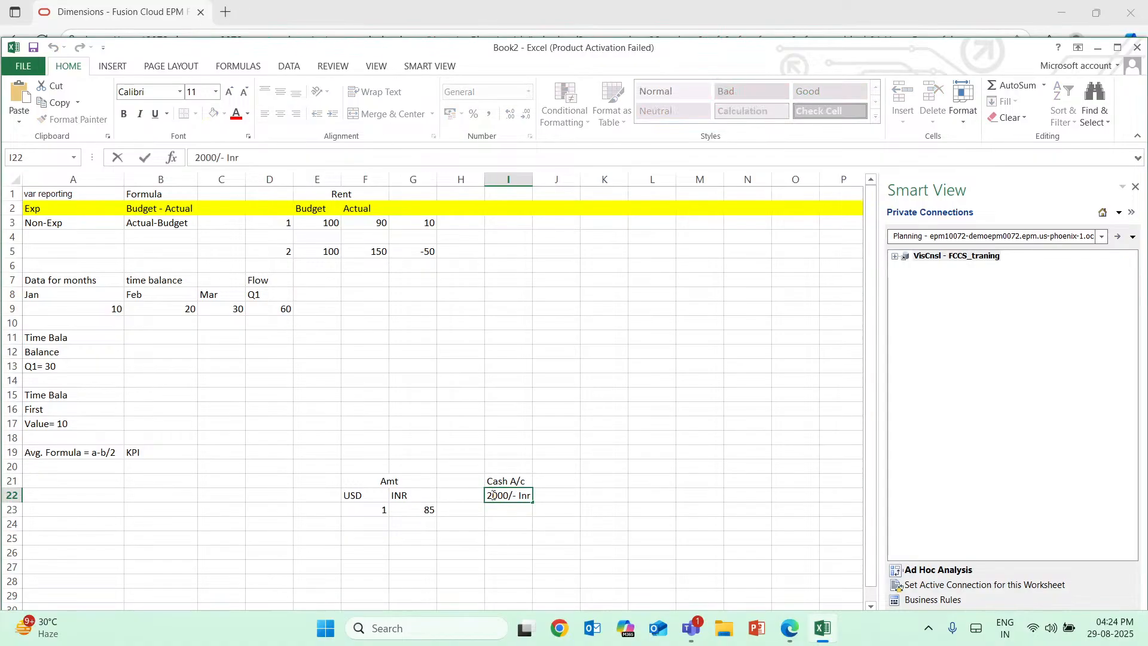
pyautogui.moveTo(493, 496); pyautogui.dragTo(539, 502)
pyautogui.hotkey('ctrl', 'c')
pyautogui.press('BackSpace')
pyautogui.click(513, 510)
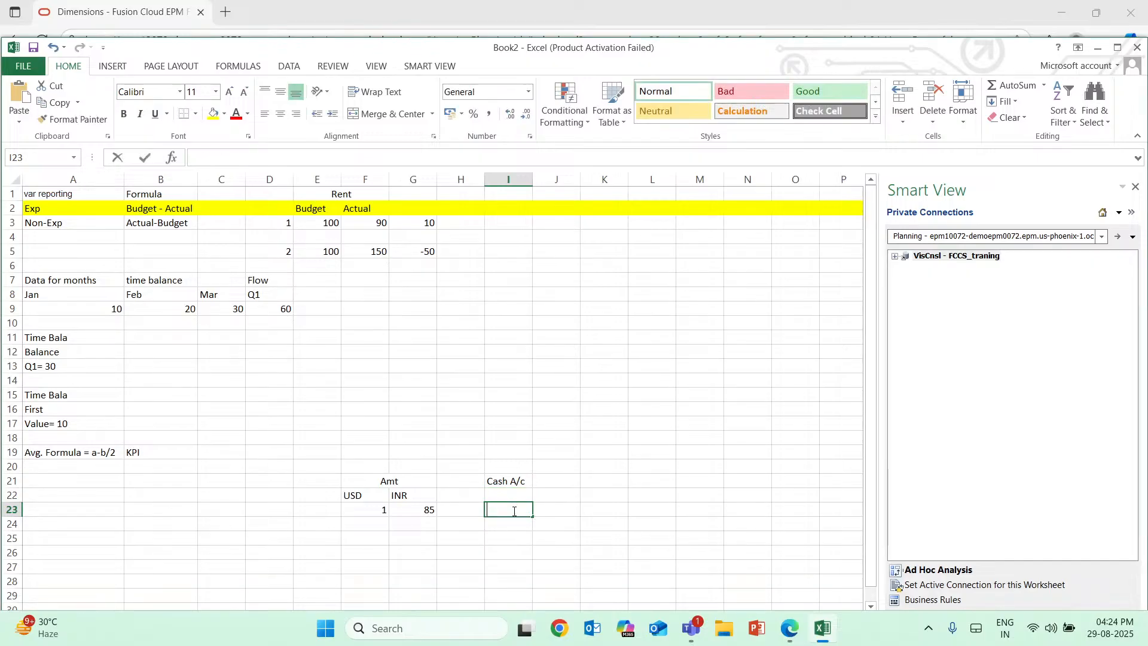
pyautogui.hotkey('ctrl', 'v')
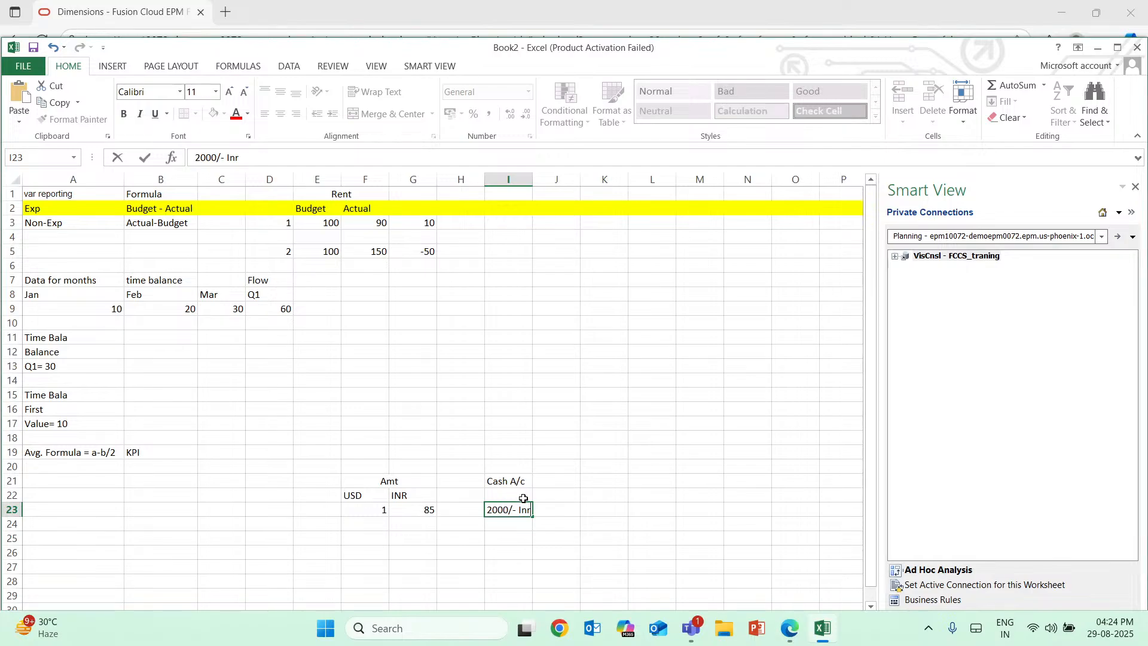
# Move the label "Cash A/c" from I21 down to I22.
pyautogui.click(488, 479)
pyautogui.doubleClick(488, 479)
pyautogui.moveTo(489, 479); pyautogui.dragTo(532, 485)
pyautogui.hotkey('ctrl', 'c')
pyautogui.press('BackSpace')
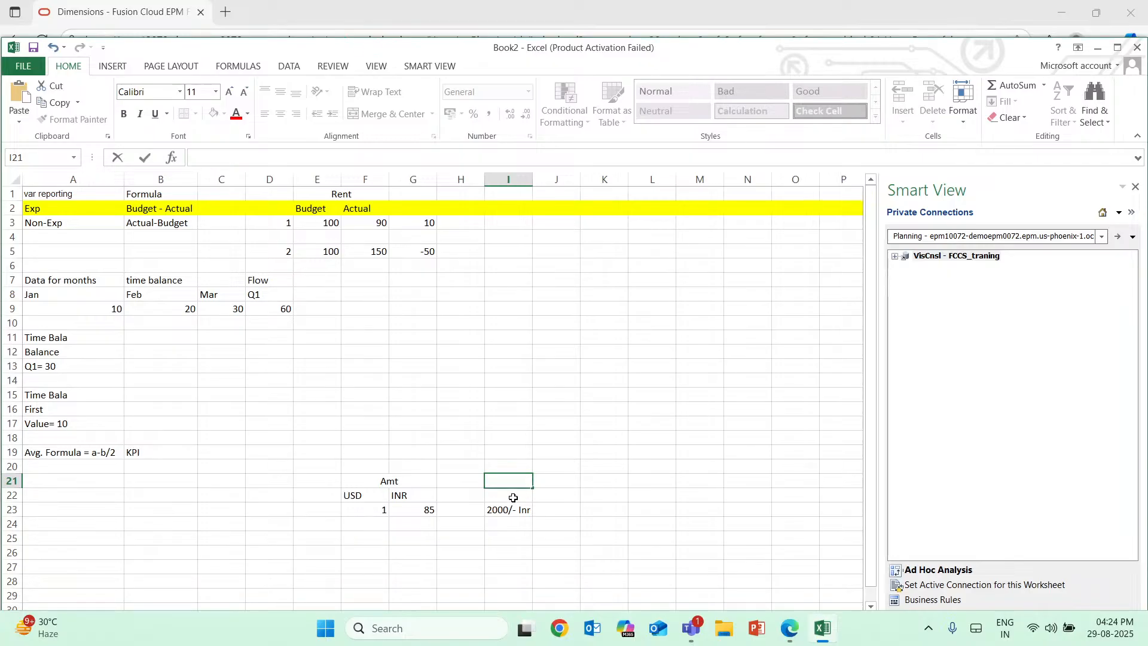
pyautogui.click(514, 496)
pyautogui.doubleClick(515, 497)
pyautogui.hotkey('ctrl', 'v')
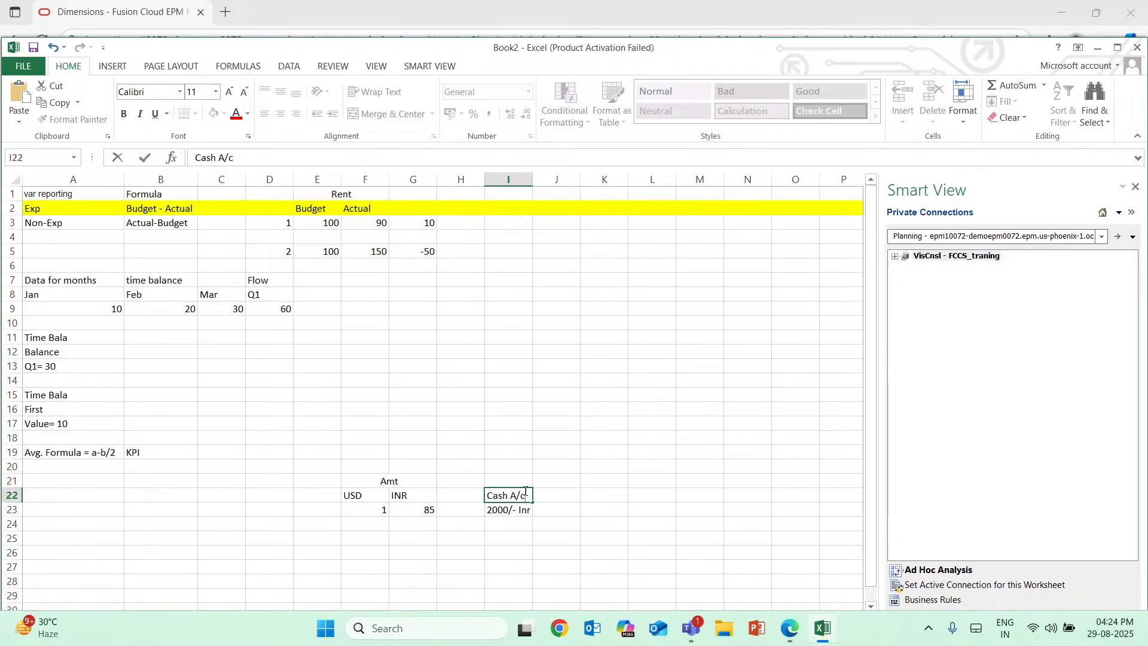
# Enter the label "Bank a/c" in I21 above the Cash A/c label.
pyautogui.moveTo(527, 493); pyautogui.dragTo(482, 495)
pyautogui.click(504, 477)
pyautogui.write('Ba')
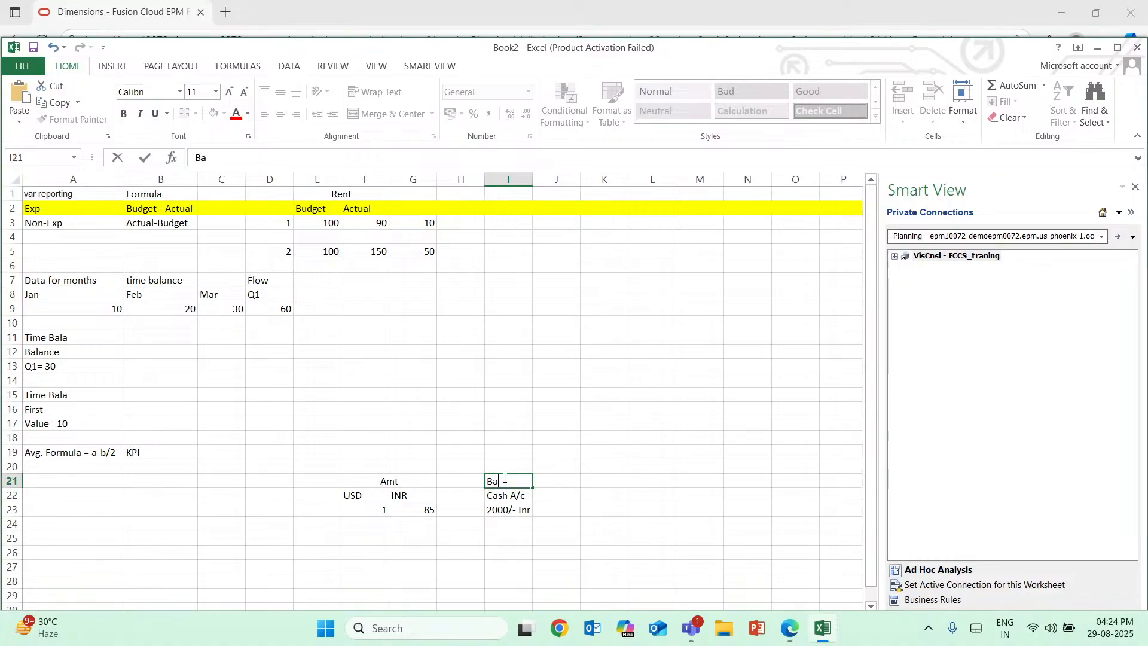
pyautogui.write('nk a/c')
pyautogui.doubleClick(576, 504)
pyautogui.click(578, 496)
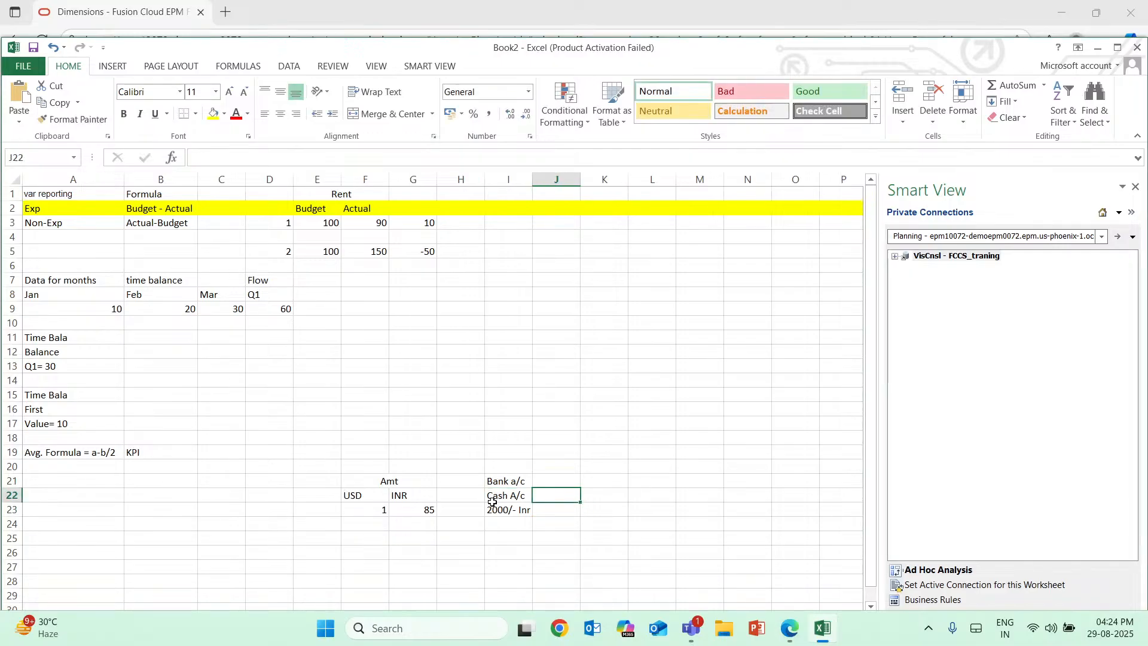
# Change the INR rate in G23 to 80.
pyautogui.click(435, 508)
pyautogui.press('Right')
pyautogui.doubleClick(431, 509)
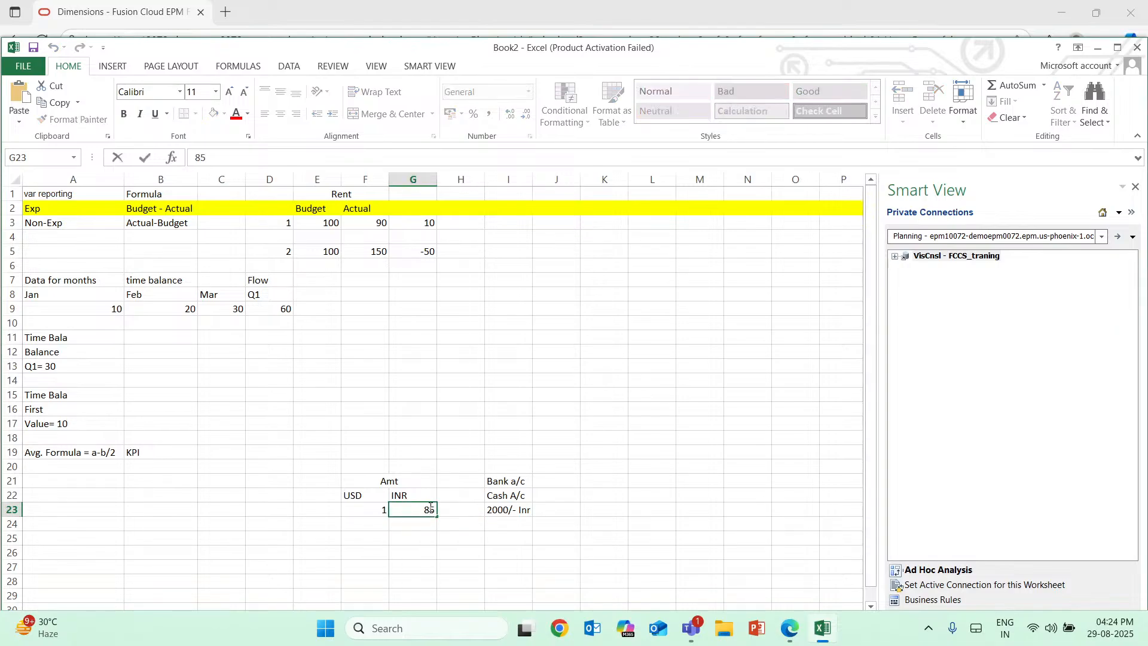
pyautogui.press('BackSpace')
pyautogui.write('0')
pyautogui.click(575, 512)
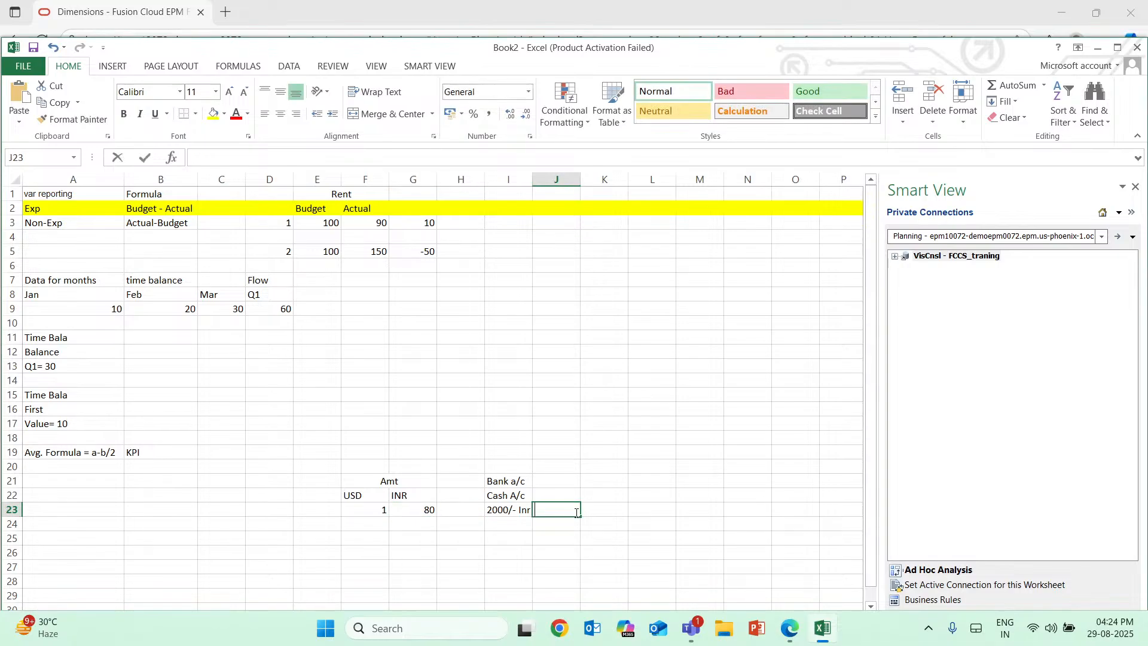
# Enter the converted amount "160000/-" in K23 and the header "USD" above it in K22.
pyautogui.click(592, 512)
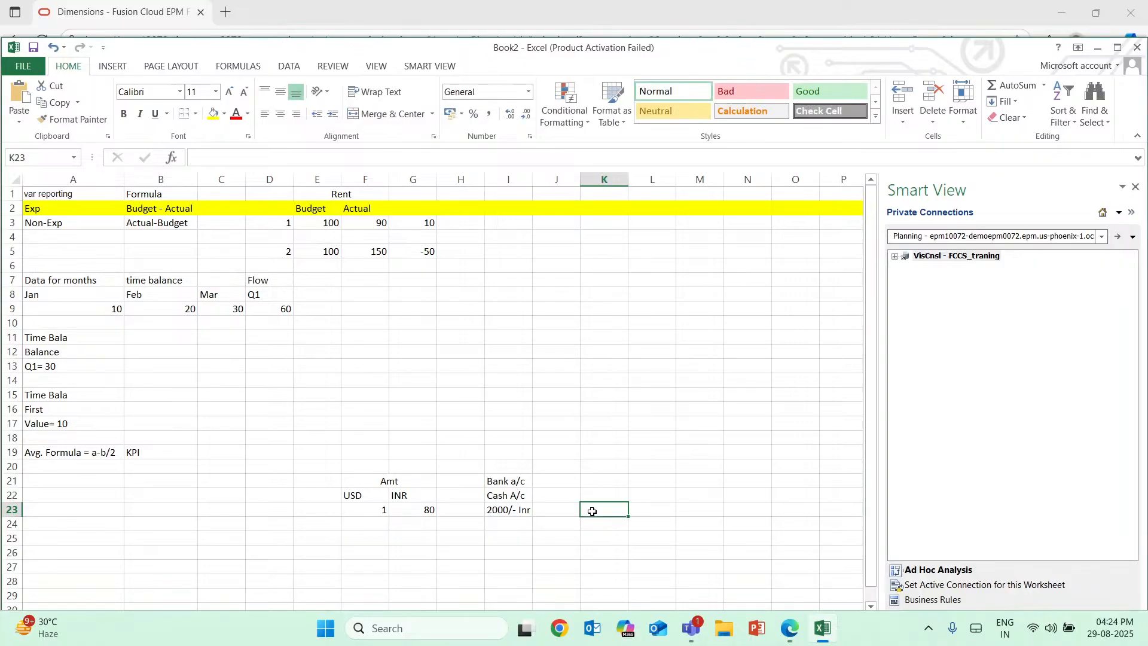
pyautogui.doubleClick(592, 512)
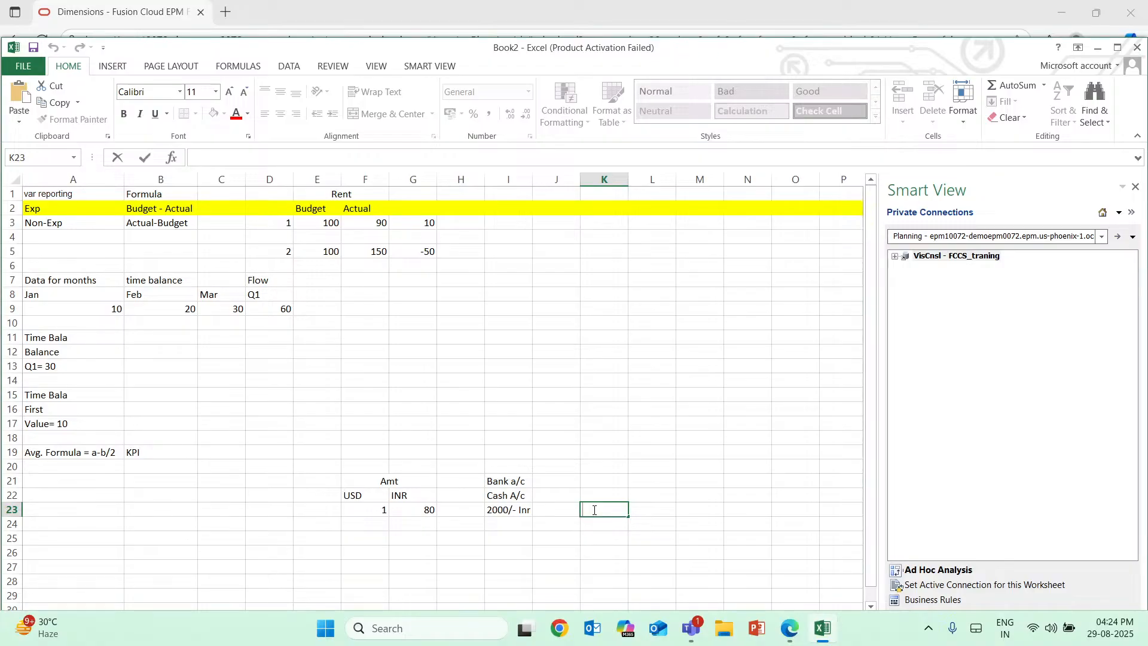
pyautogui.write('160000/-')
pyautogui.click(601, 495)
pyautogui.write('USD')
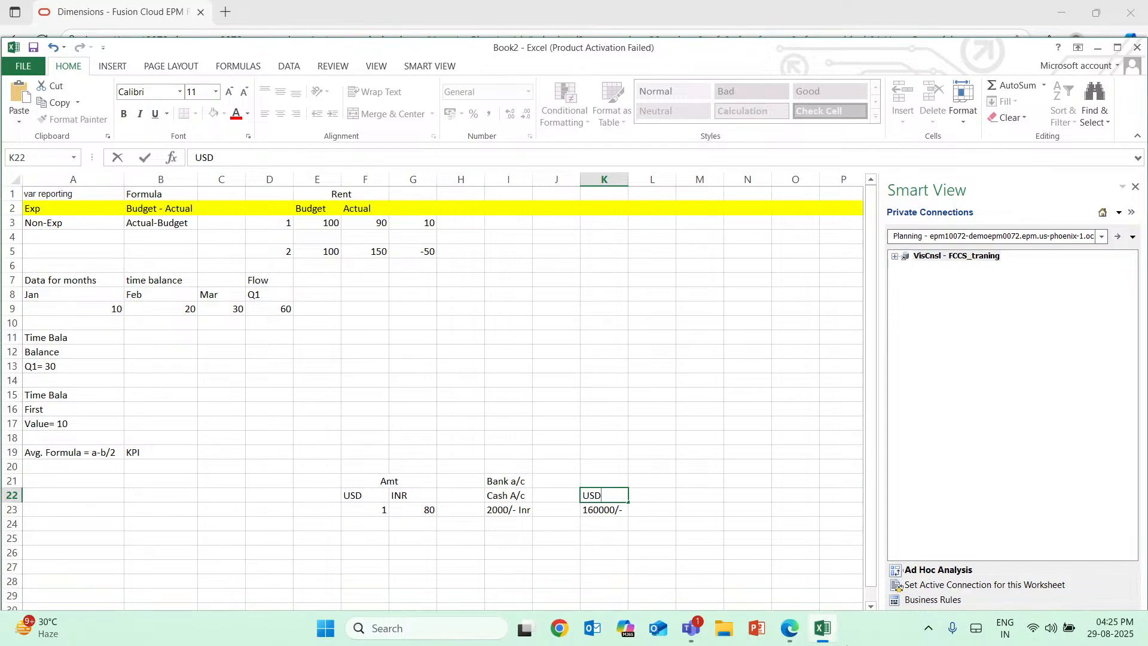
# Switch to Edge and examine the Exchange Rate Type choices for member 11101, checking the currency example in Excel in between.
pyautogui.click(796, 636)
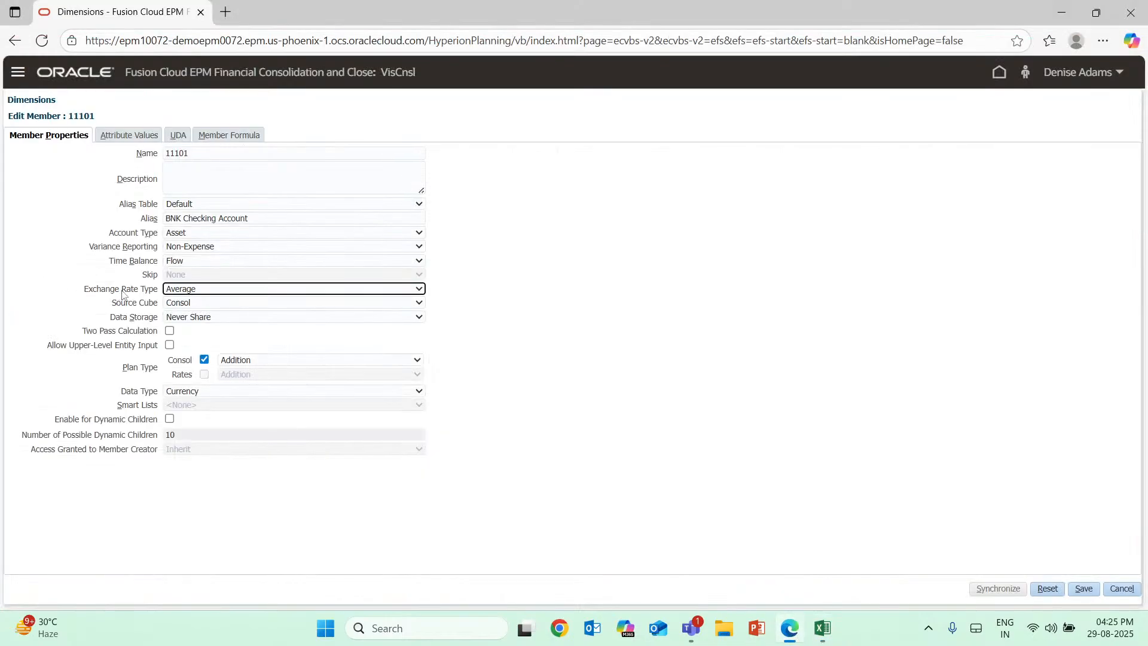
pyautogui.click(219, 292)
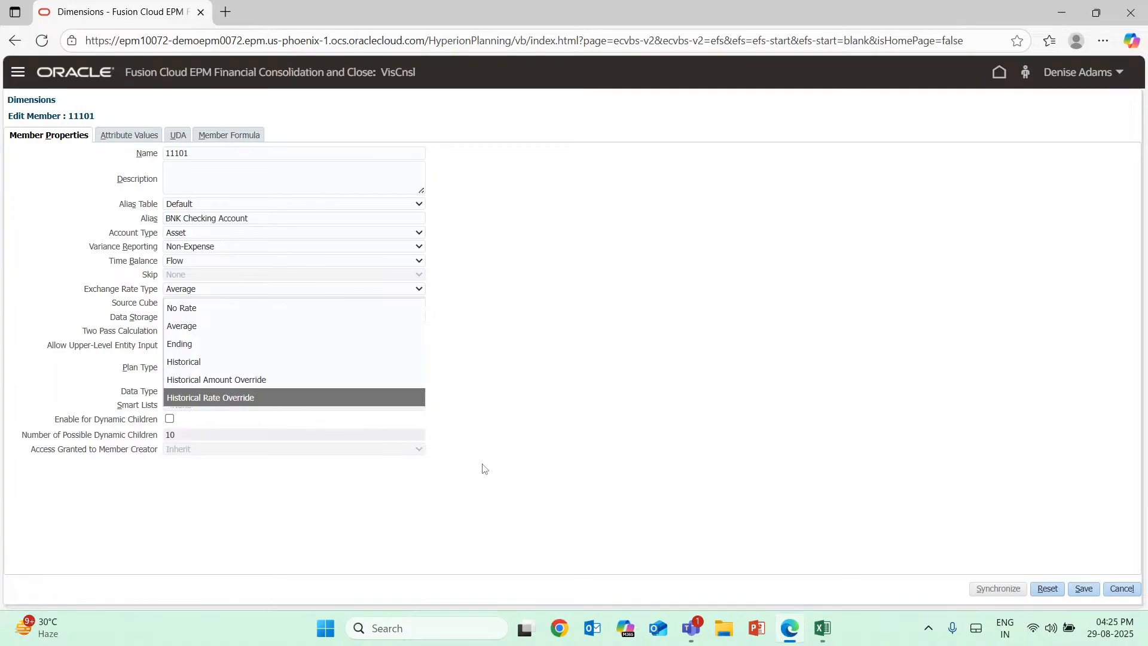
pyautogui.click(822, 628)
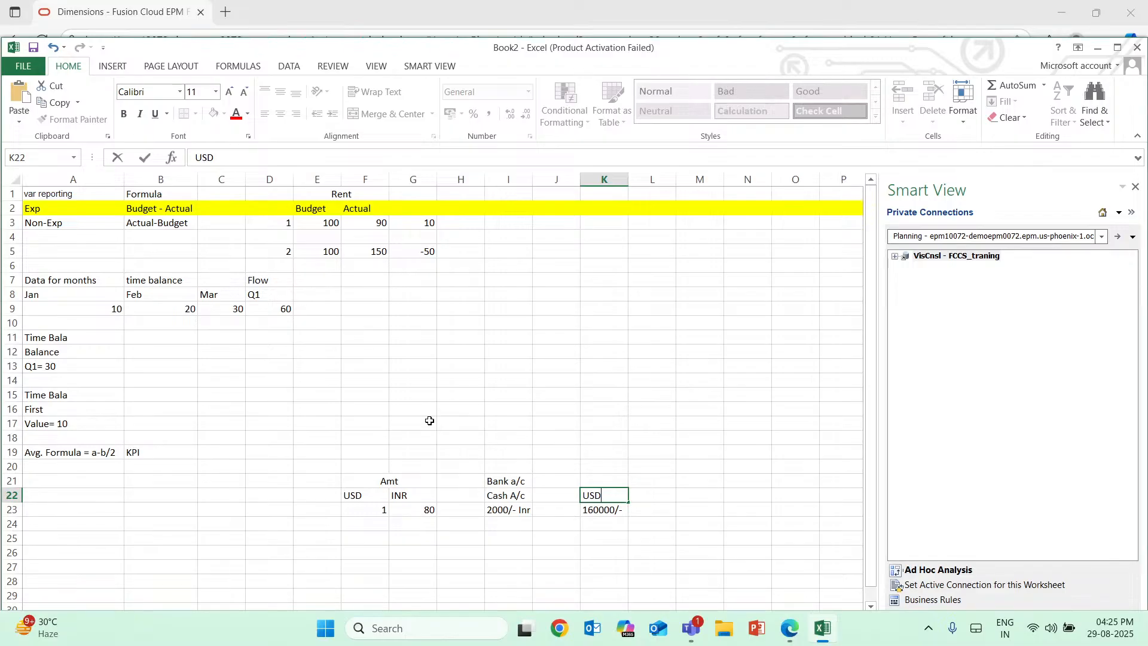
pyautogui.click(831, 633)
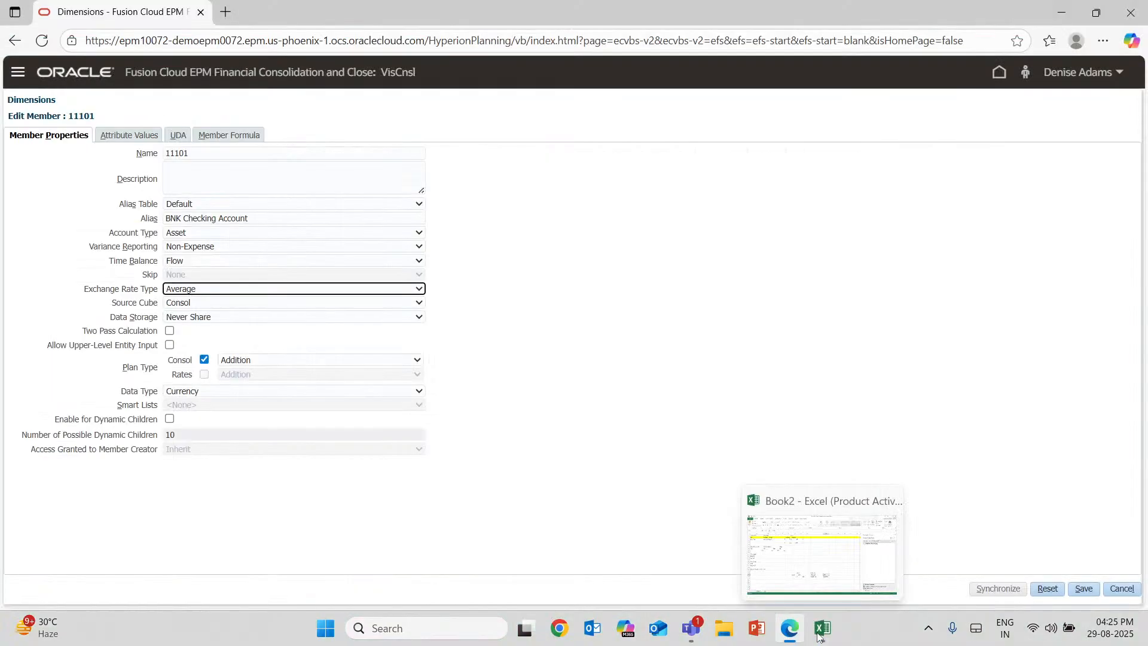
pyautogui.click(394, 291)
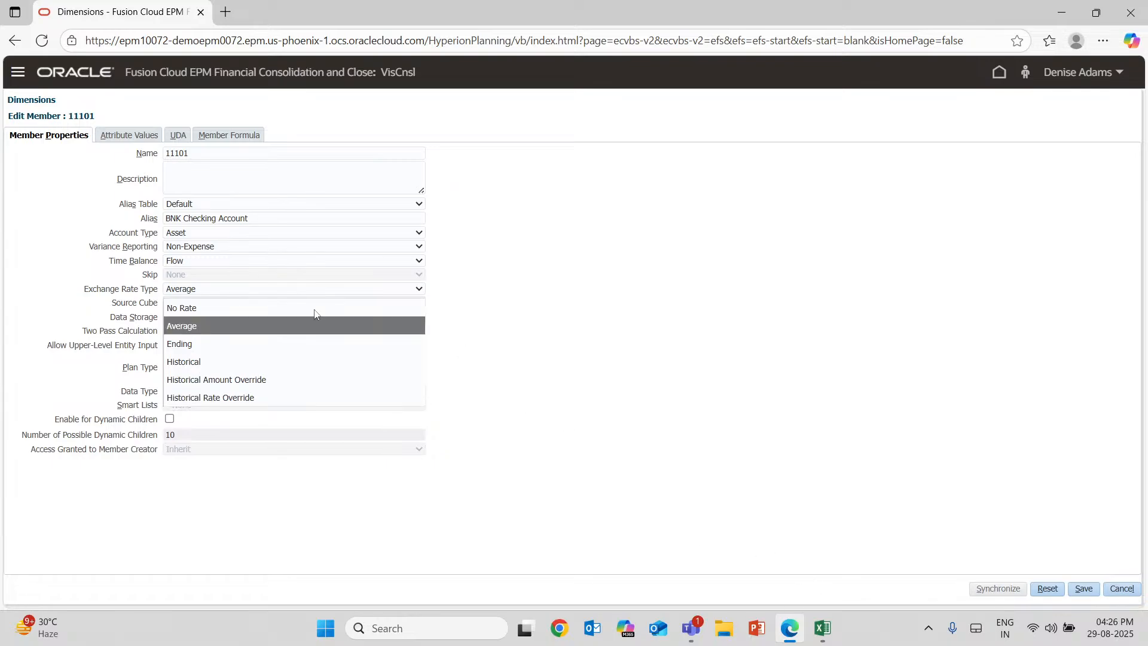
# Close the Exchange Rate Type choices at Average and review the Source Cube choices of member 11101, keeping Consol.
pyautogui.click(264, 293)
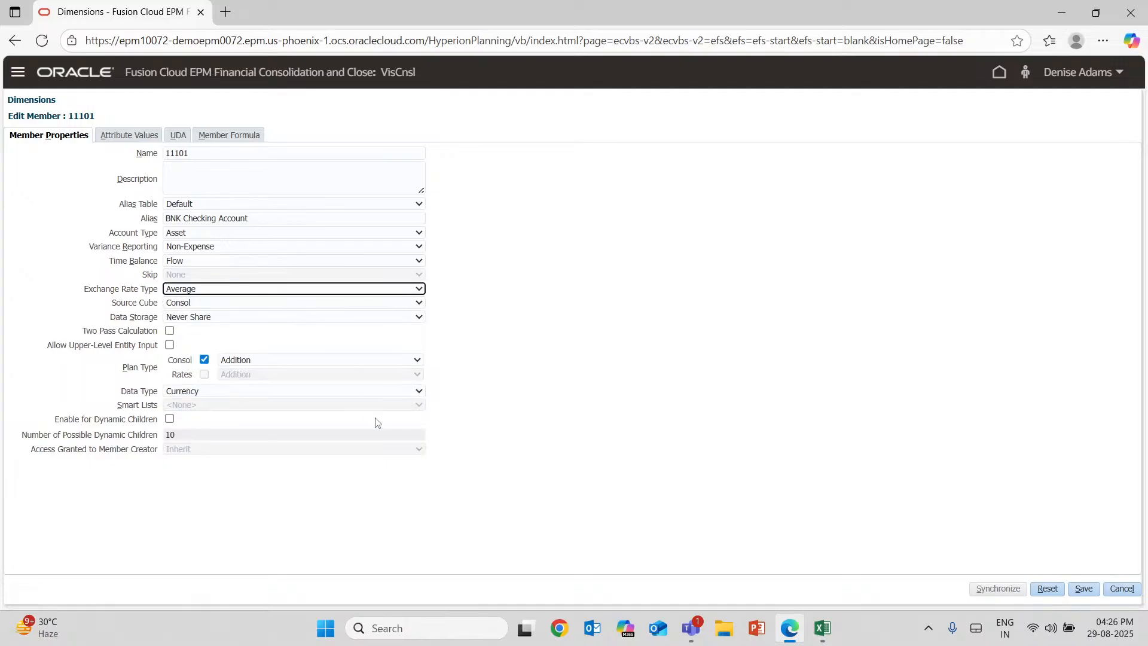
pyautogui.click(303, 302)
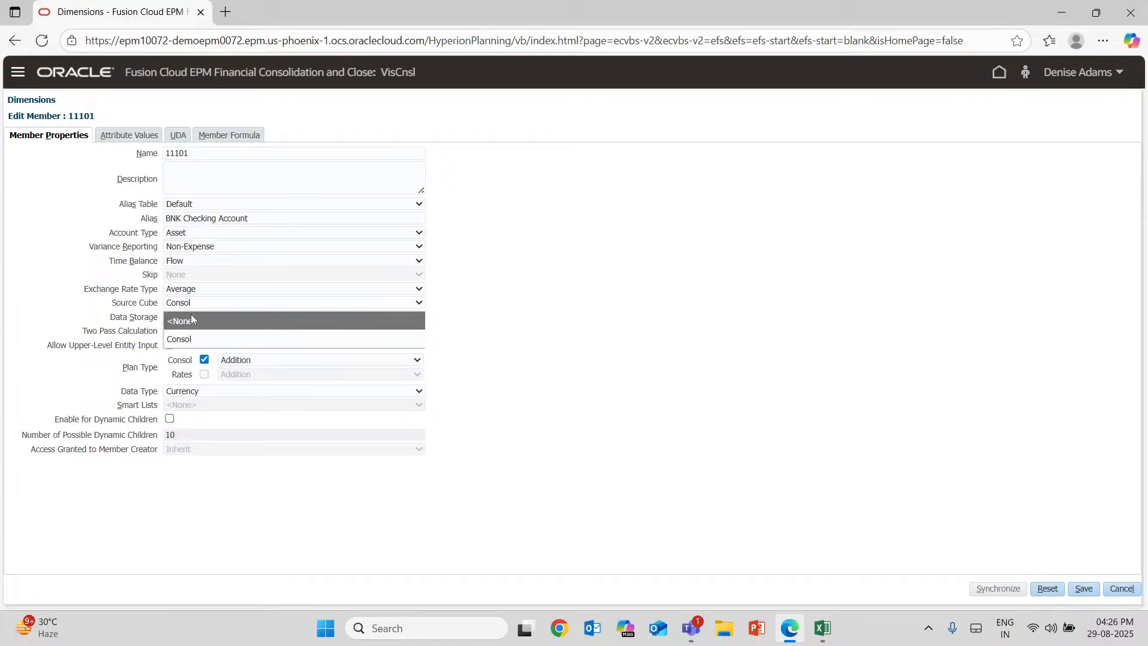
pyautogui.click(193, 342)
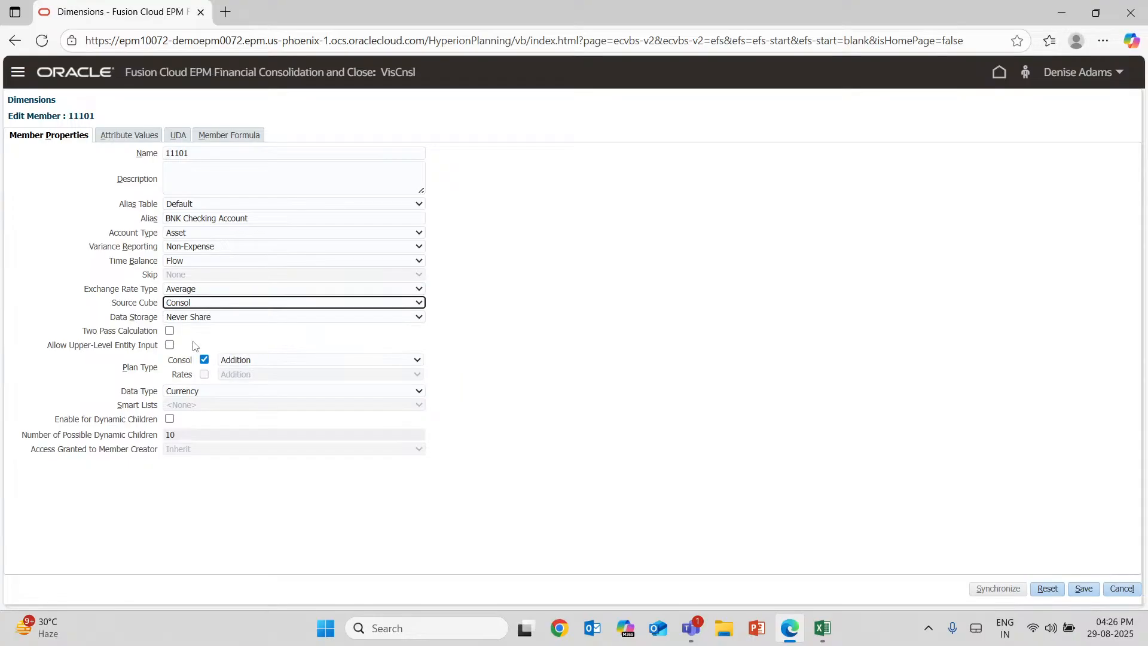
# Review the Data Storage choices of member 11101 and set Data Storage to Store.
pyautogui.click(183, 319)
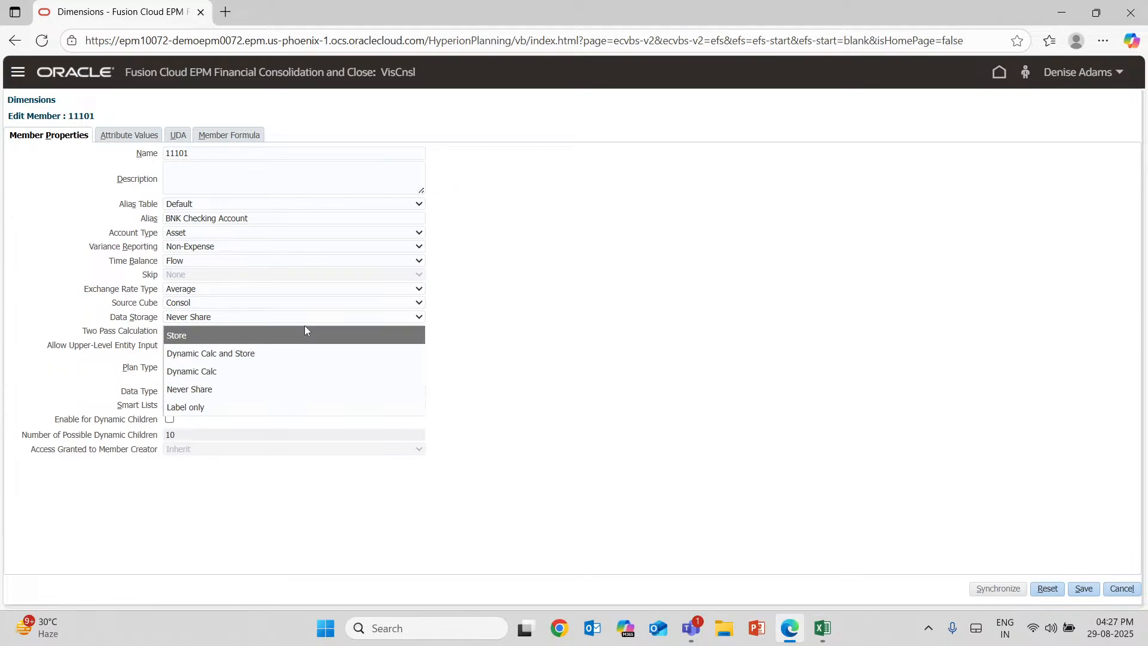
pyautogui.click(504, 371)
pyautogui.click(414, 322)
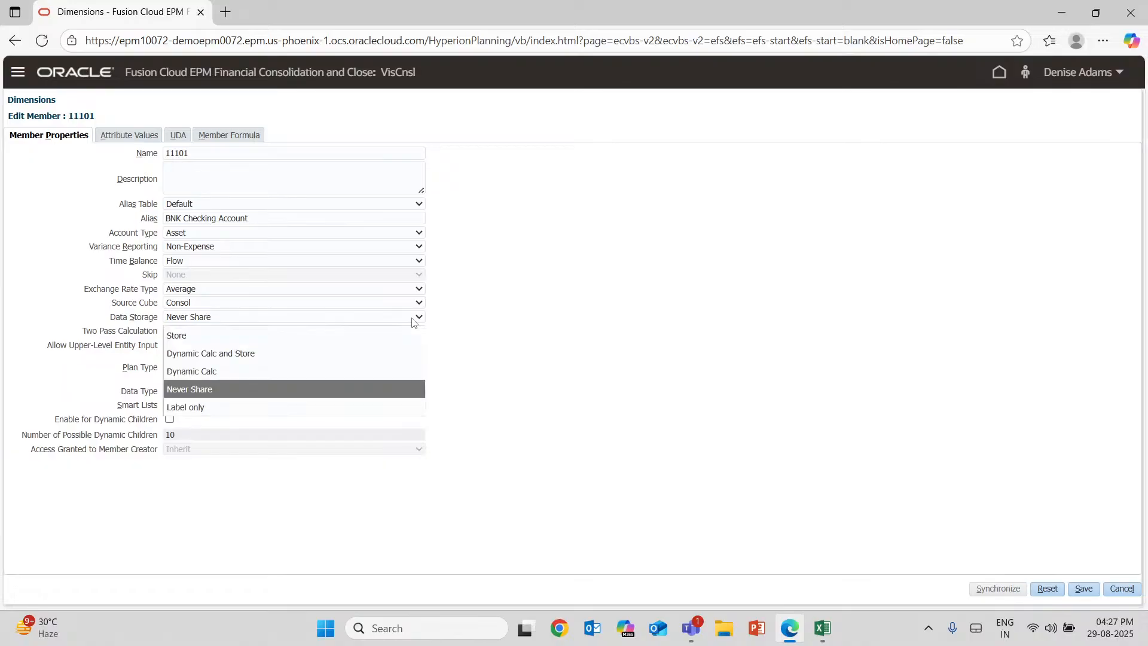
pyautogui.click(210, 340)
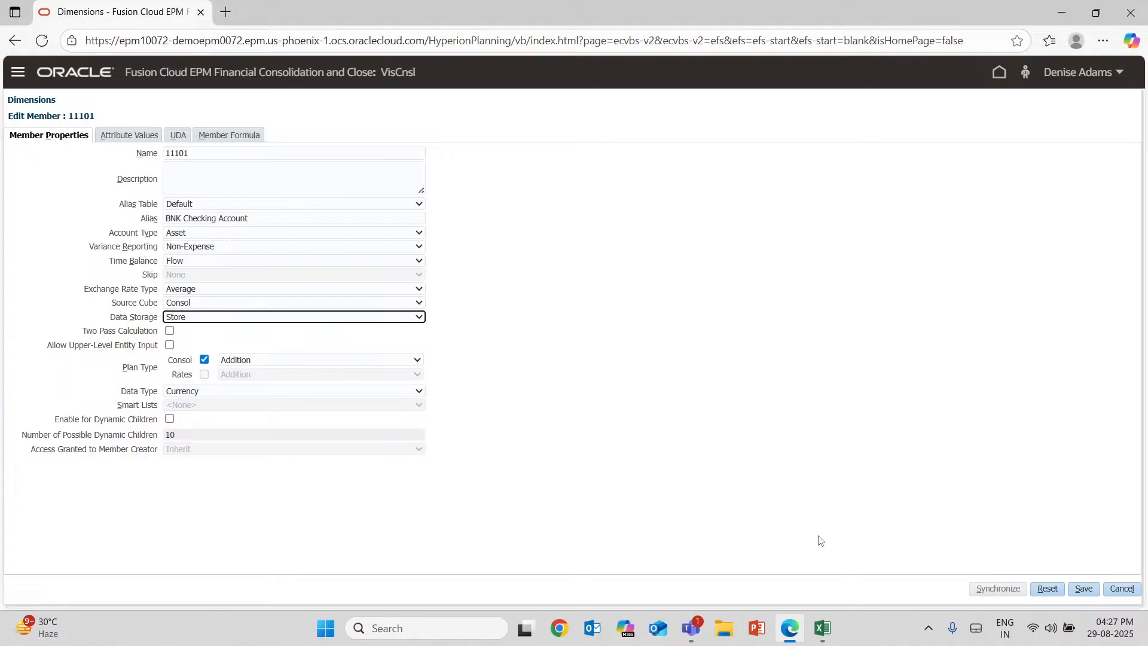
pyautogui.moveTo(821, 634)
pyautogui.click(416, 318)
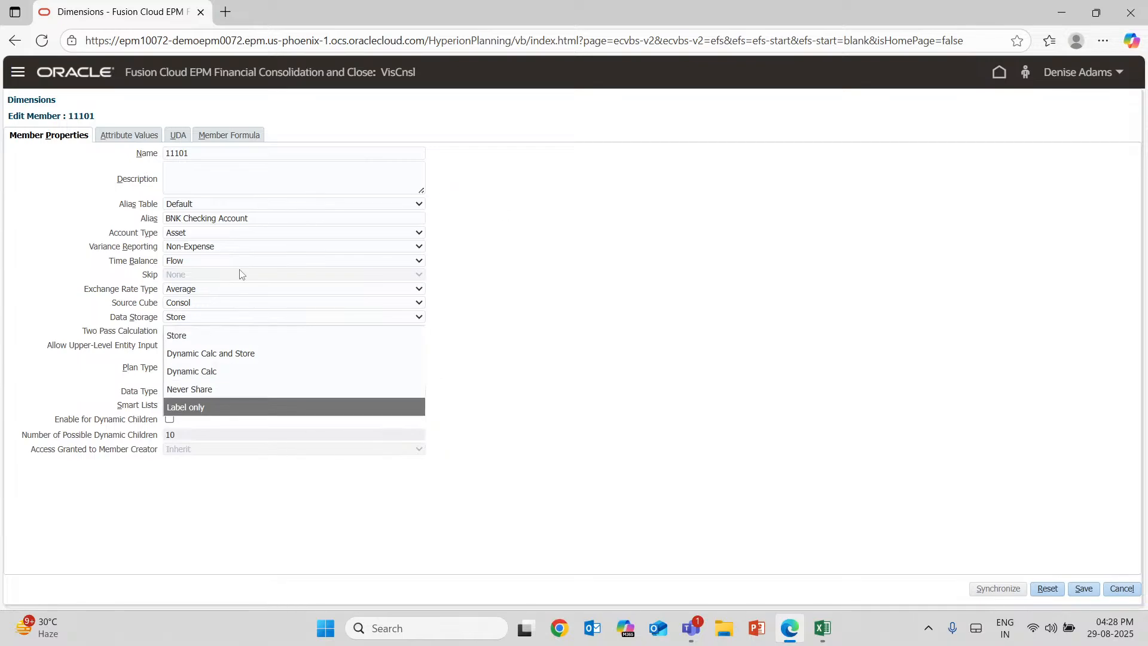
pyautogui.click(267, 339)
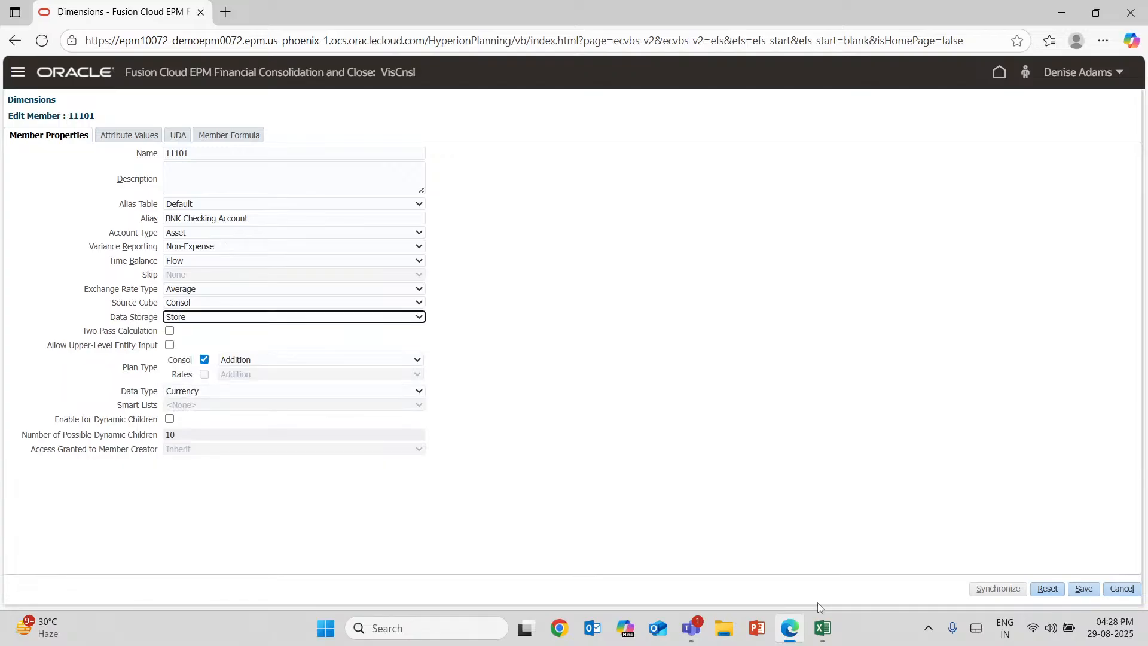
# Switch to the Book2 workbook in Excel and select cell L12.
pyautogui.click(824, 622)
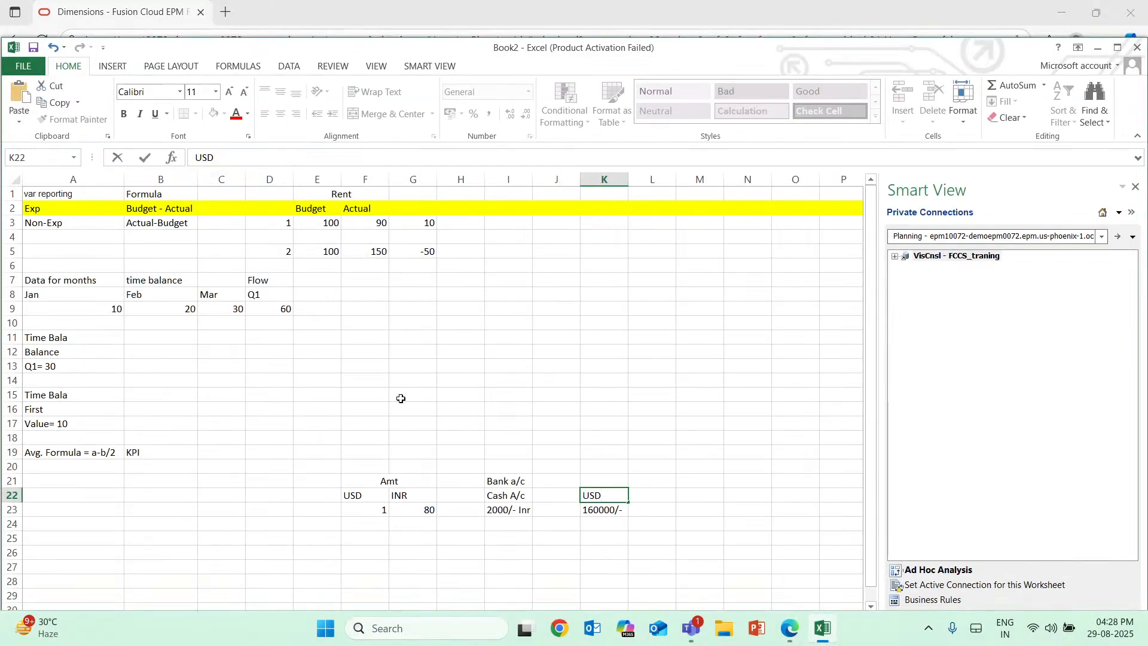
pyautogui.click(645, 359)
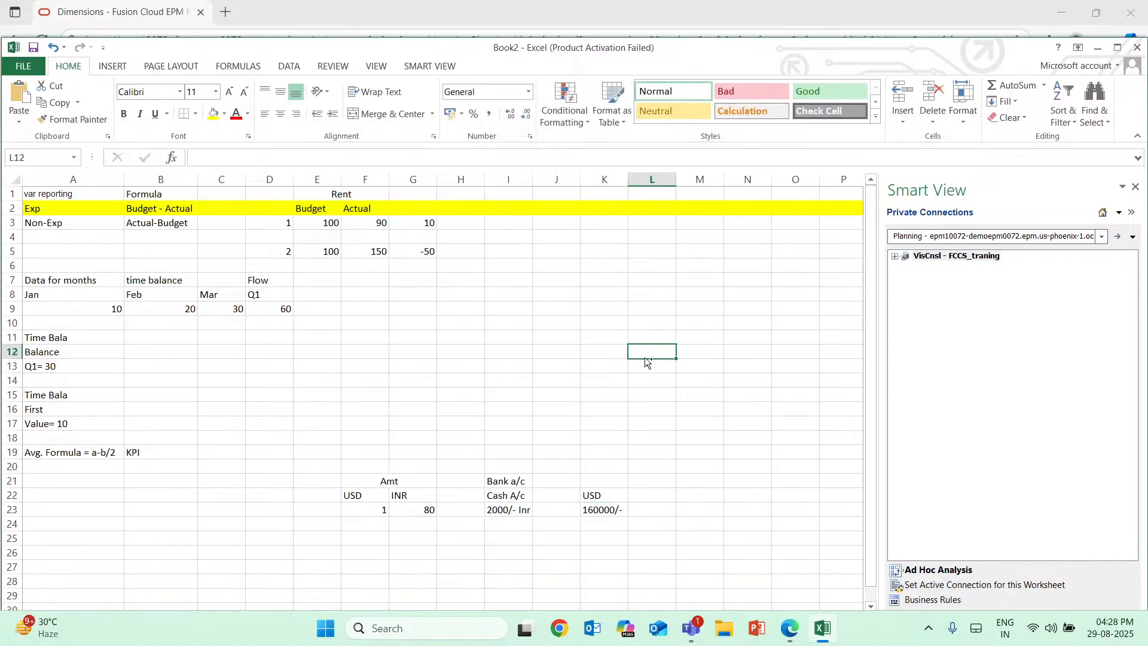
pyautogui.hotkey('ctrl', 'w')
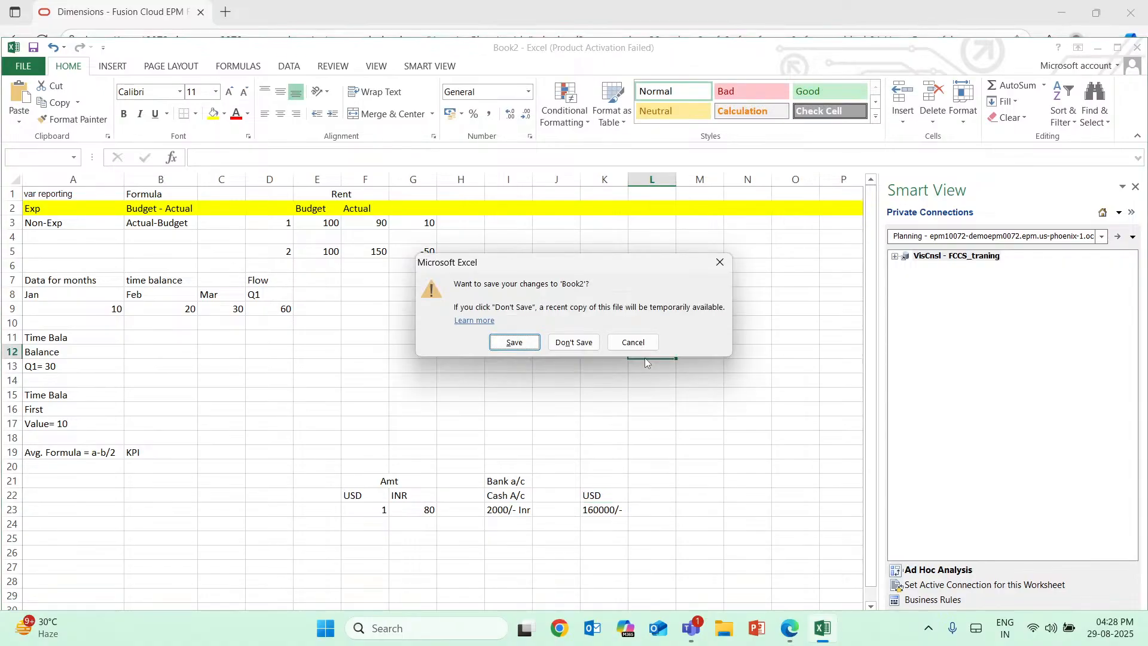
pyautogui.click(635, 346)
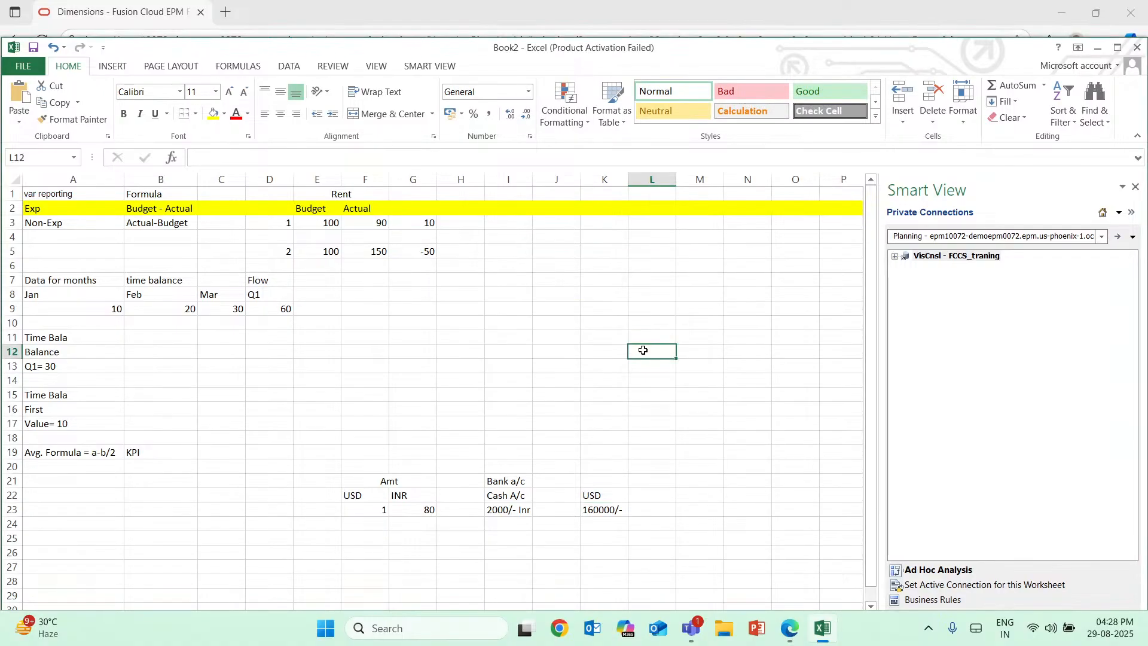
pyautogui.hotkey('ctrl', 'w')
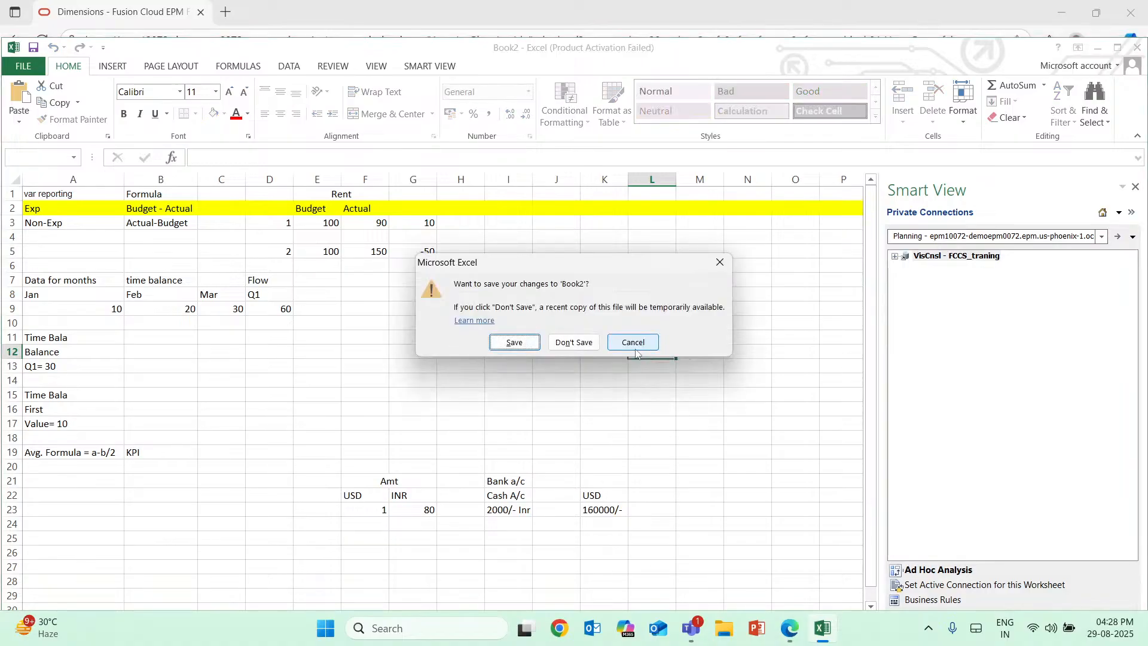
pyautogui.click(636, 345)
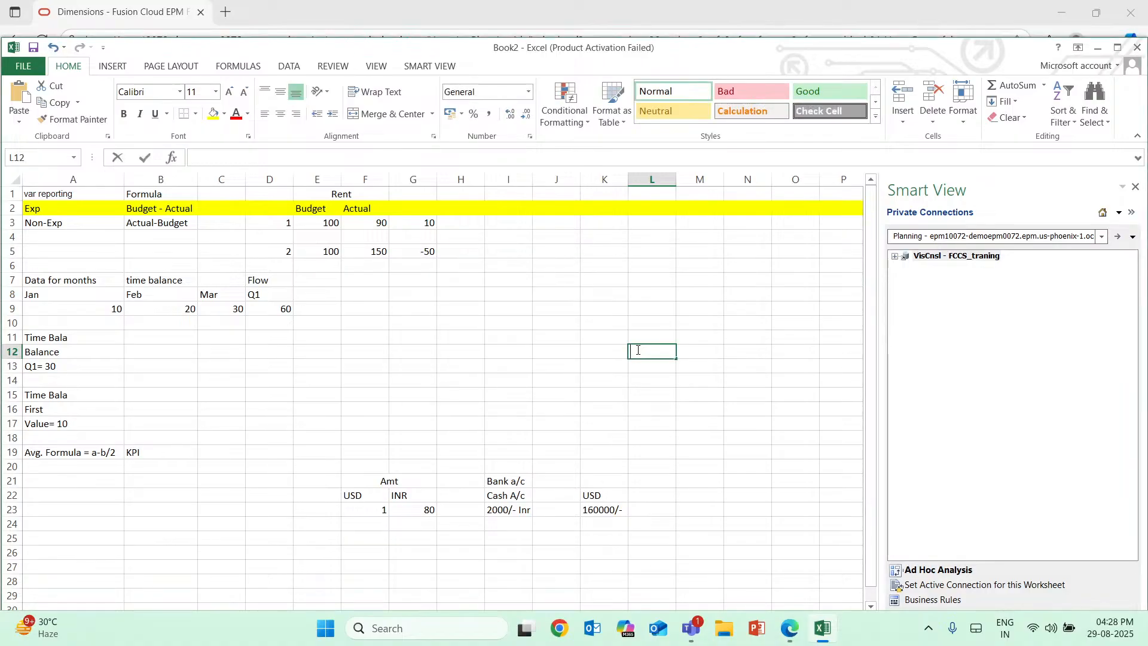
pyautogui.write('e')
pyautogui.write('w')
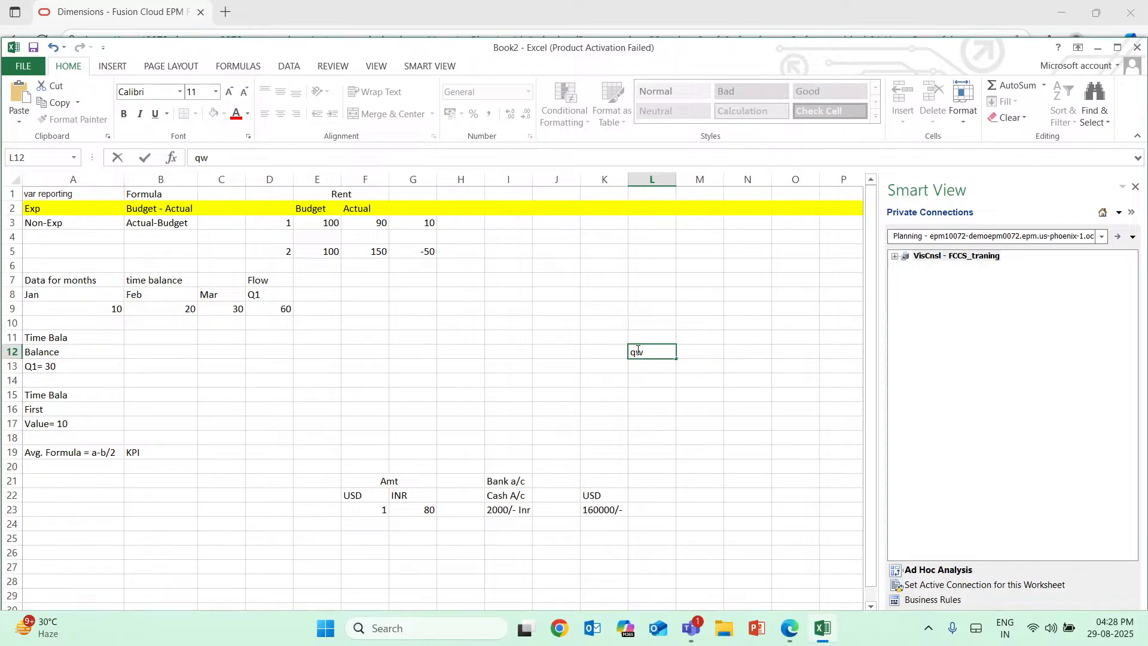
pyautogui.press('BackSpace')
pyautogui.press('BackSpace')
# Enter the parent heading "Cash&Cash eq" in L12.
pyautogui.write('Cash & Cash eq')
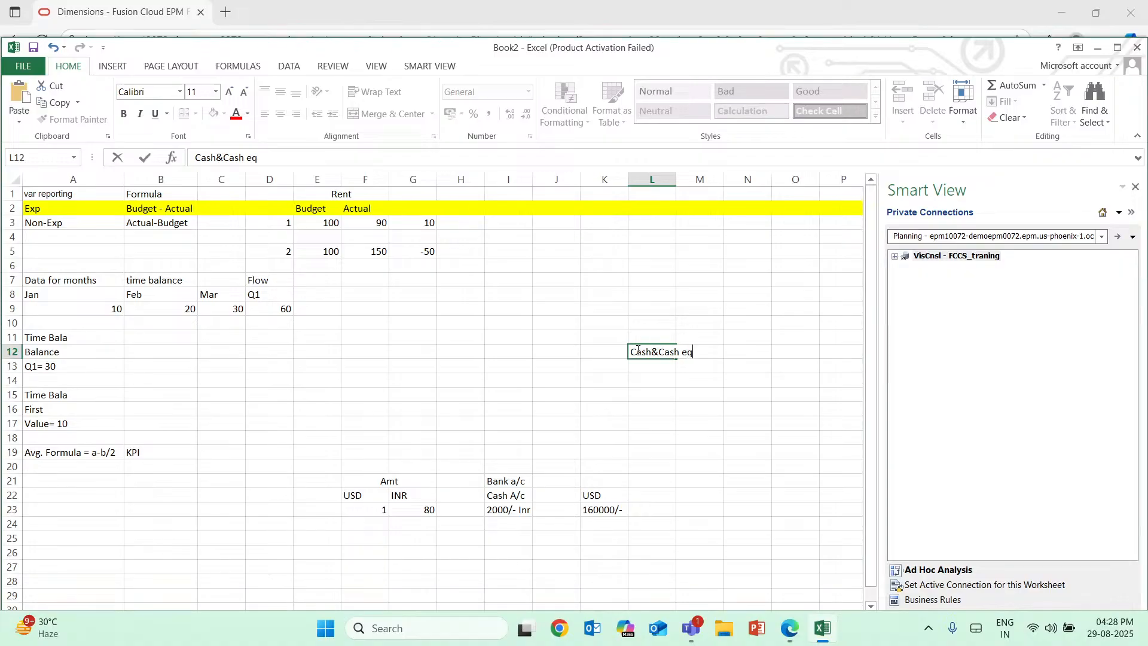
pyautogui.press('Return')
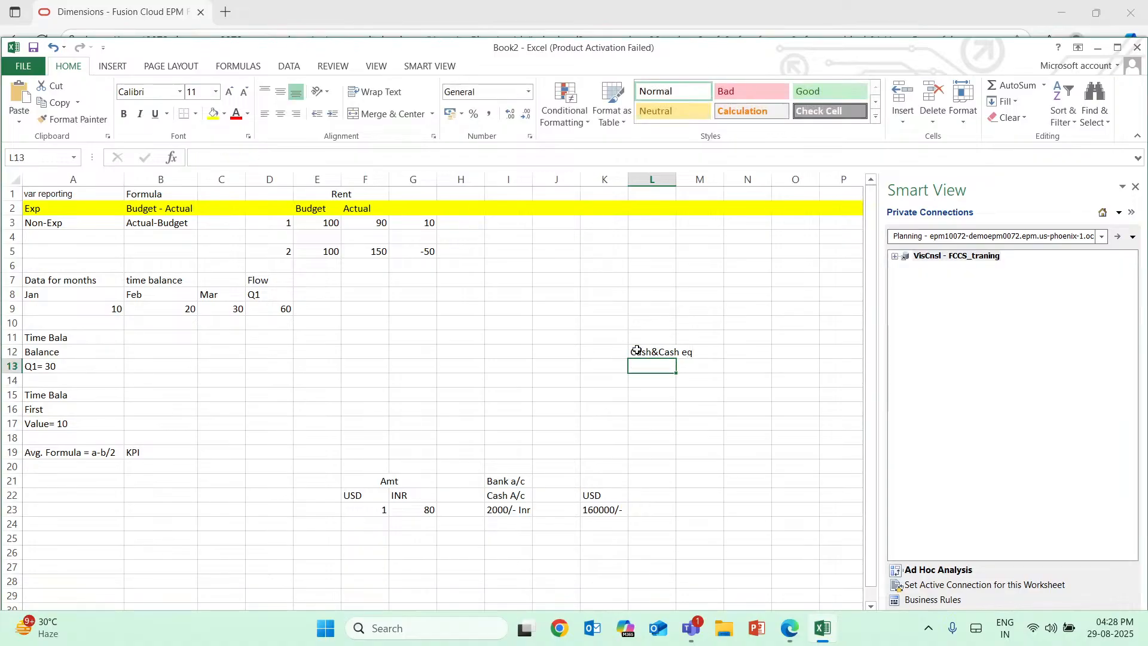
# Enter "Cash" in L13 below the heading, removing the autocompleted "&Cash eq" text.
pyautogui.write('Cash')
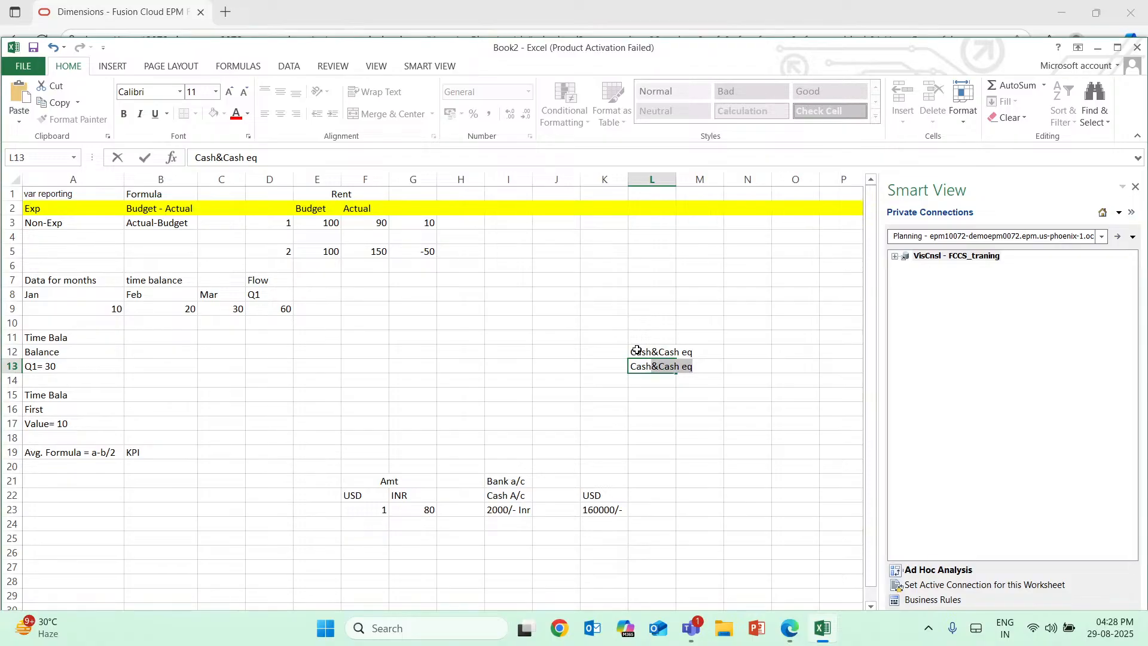
pyautogui.press('Return')
pyautogui.doubleClick(662, 366)
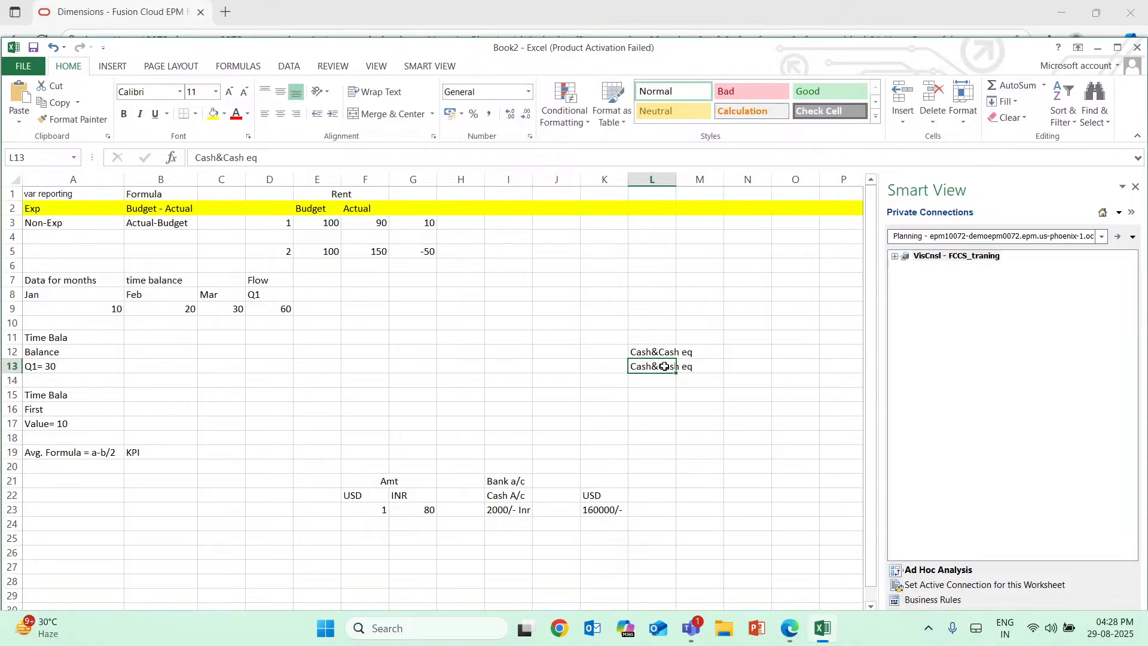
pyautogui.moveTo(697, 368); pyautogui.dragTo(653, 367)
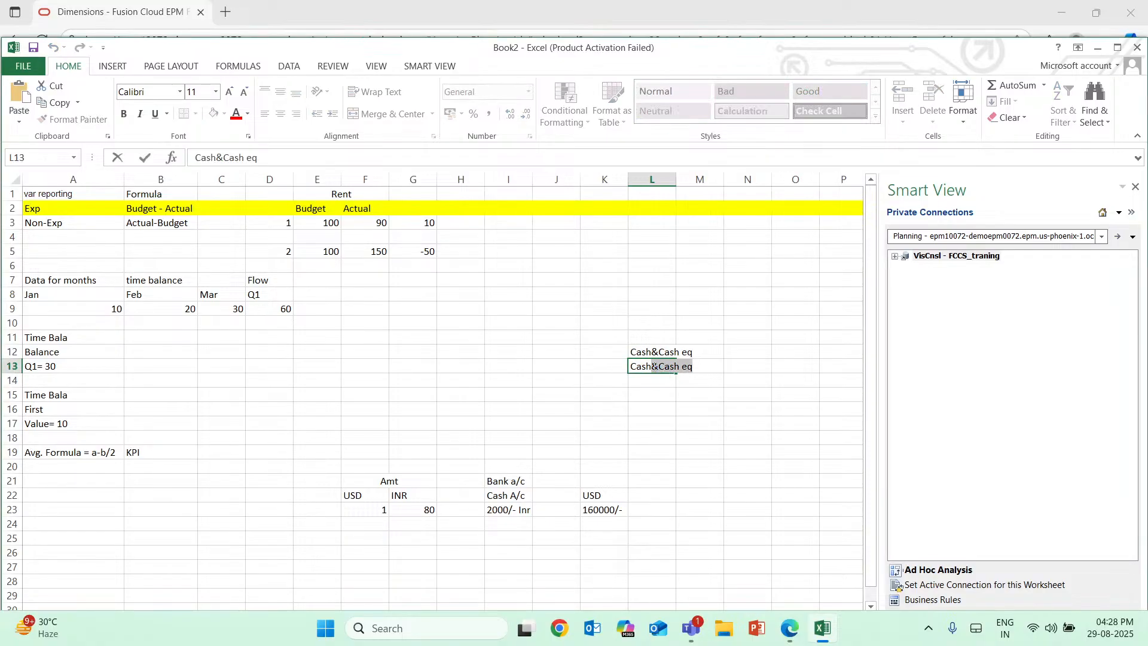
pyautogui.press('BackSpace')
pyautogui.press('Return')
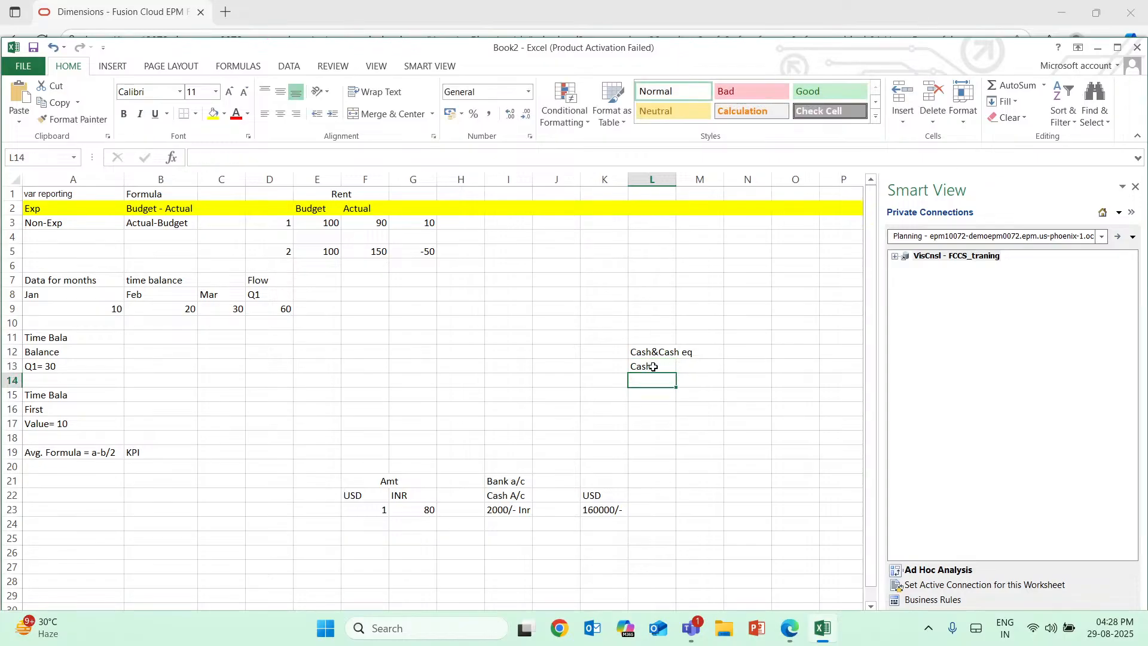
# Add the child account labels "Bank" in L14 and "Treasury" in L15.
pyautogui.write('Bank')
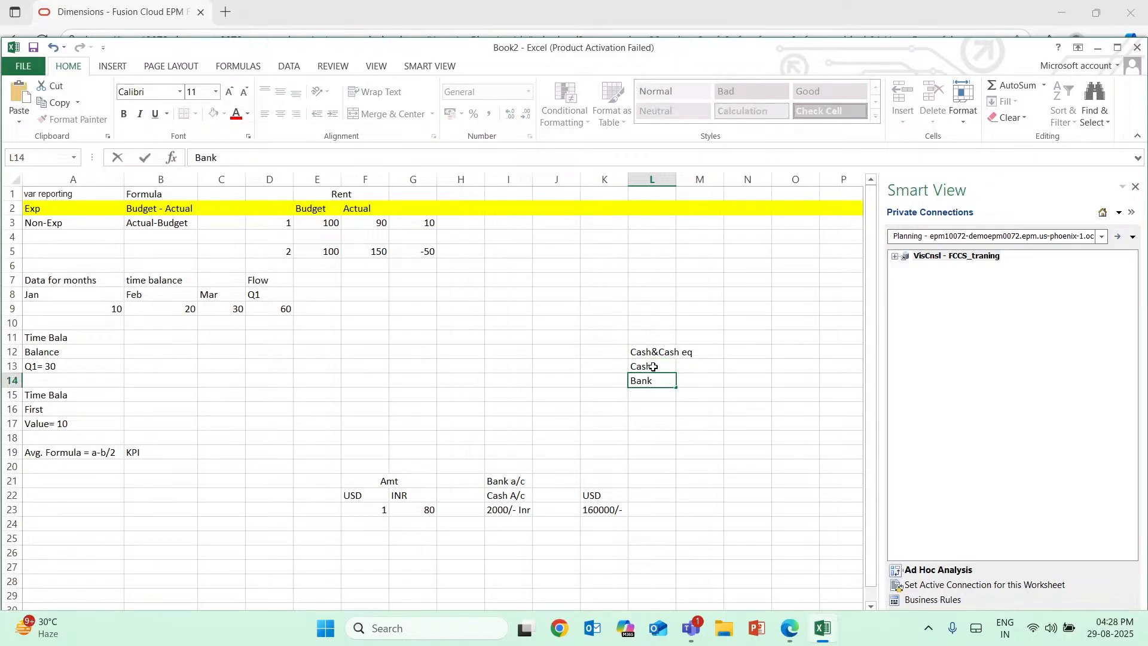
pyautogui.write('T')
pyautogui.press('BackSpace')
pyautogui.press('Return')
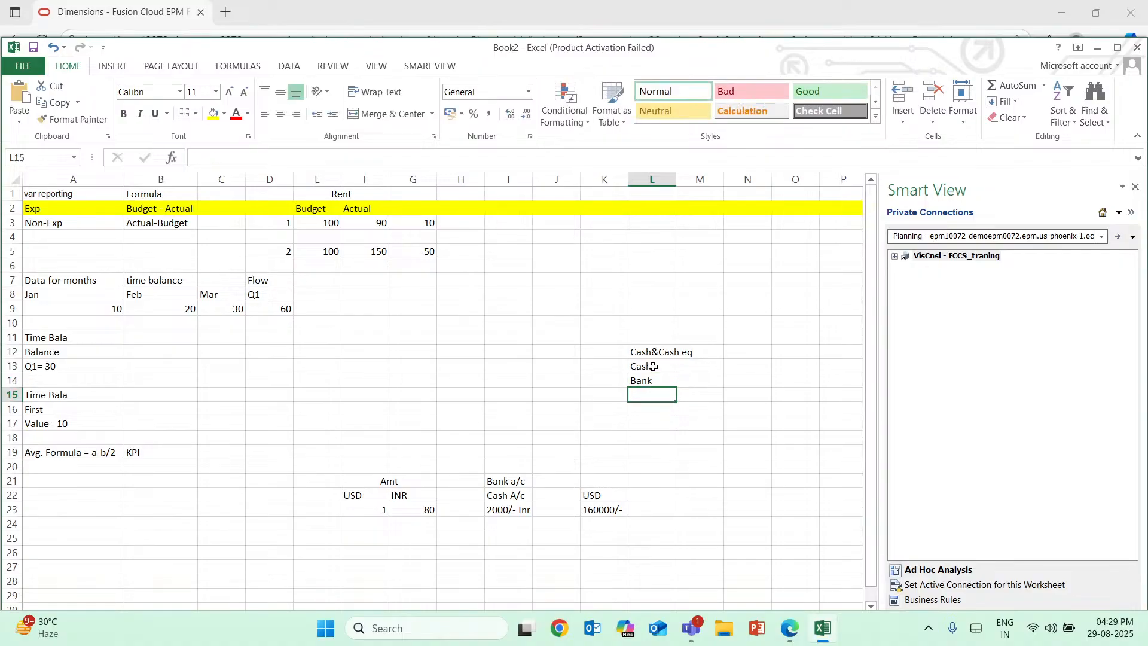
pyautogui.write('Treasury')
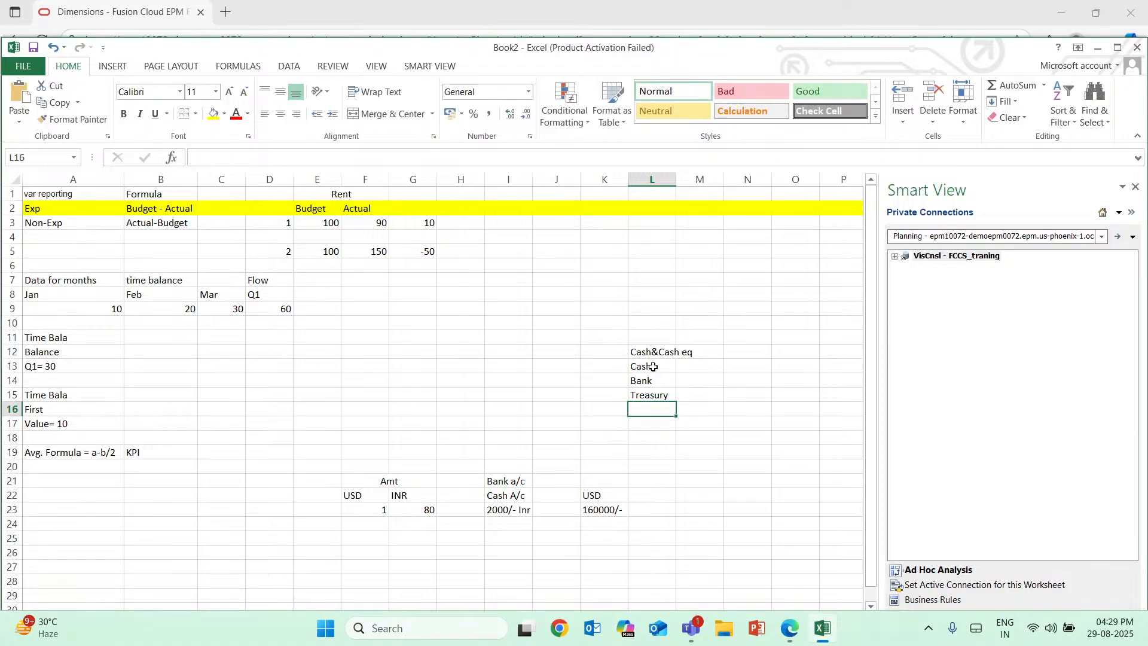
# Add the child account label "Bank Clearing" in L16 below Treasury.
pyautogui.write('Bank')
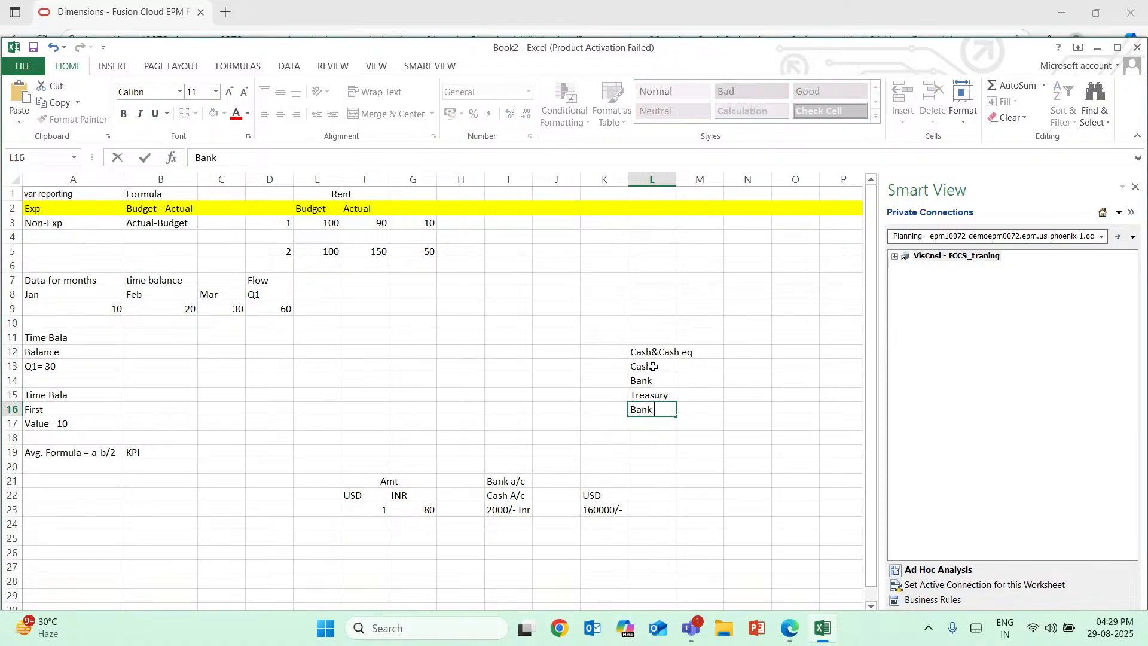
pyautogui.write(' Clearing')
pyautogui.click(671, 349)
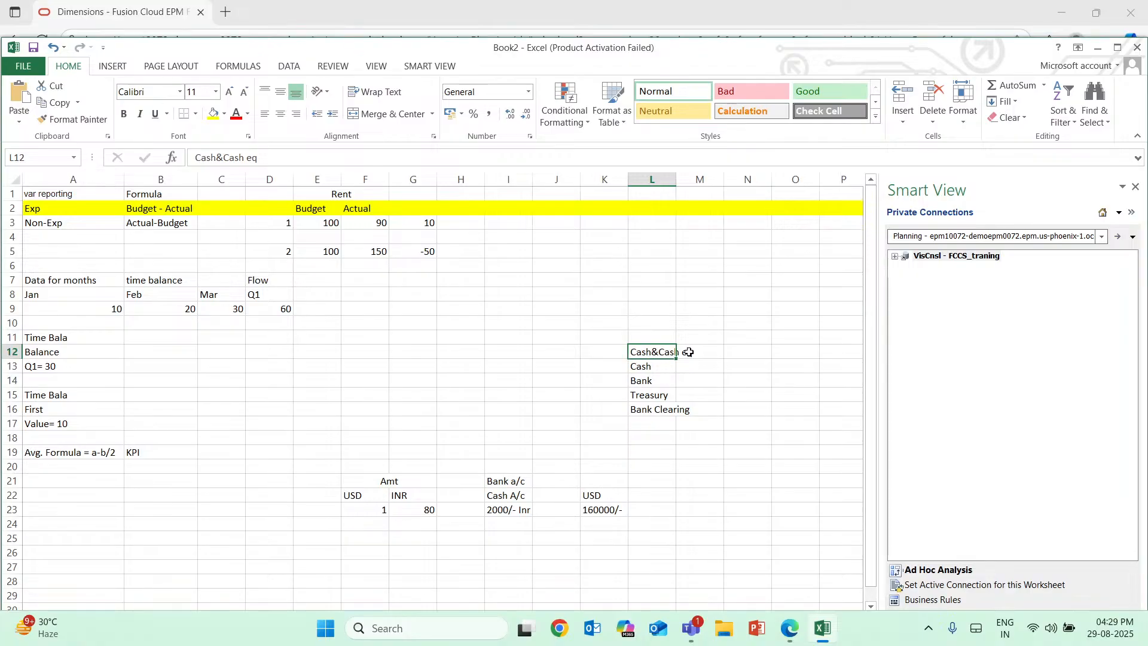
pyautogui.doubleClick(689, 353)
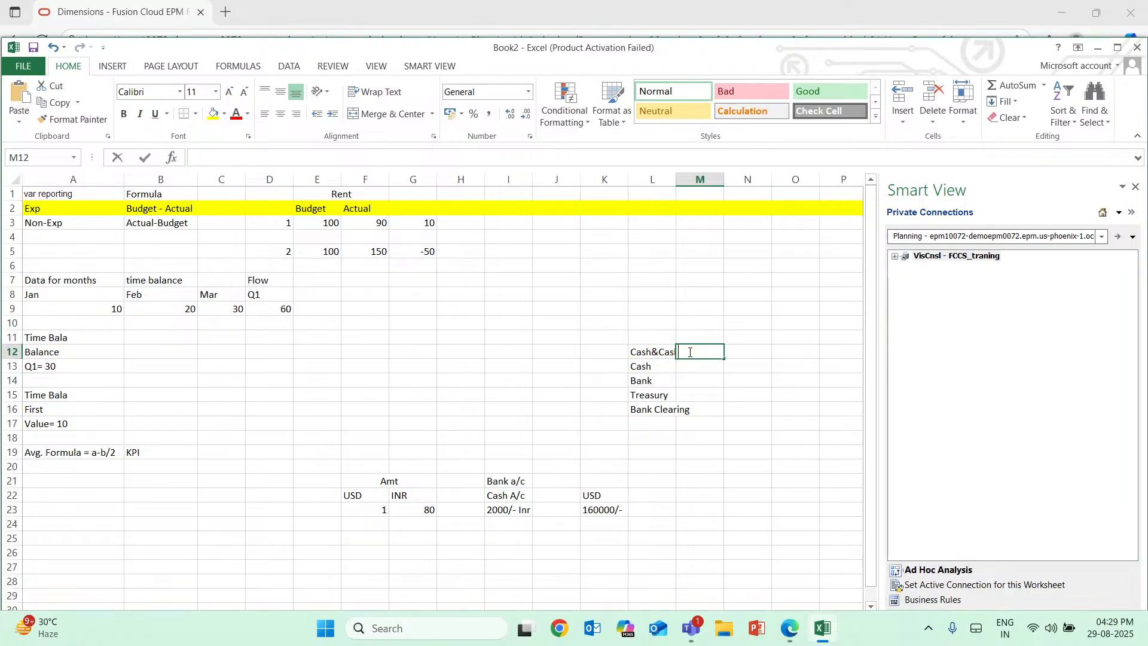
pyautogui.click(642, 353)
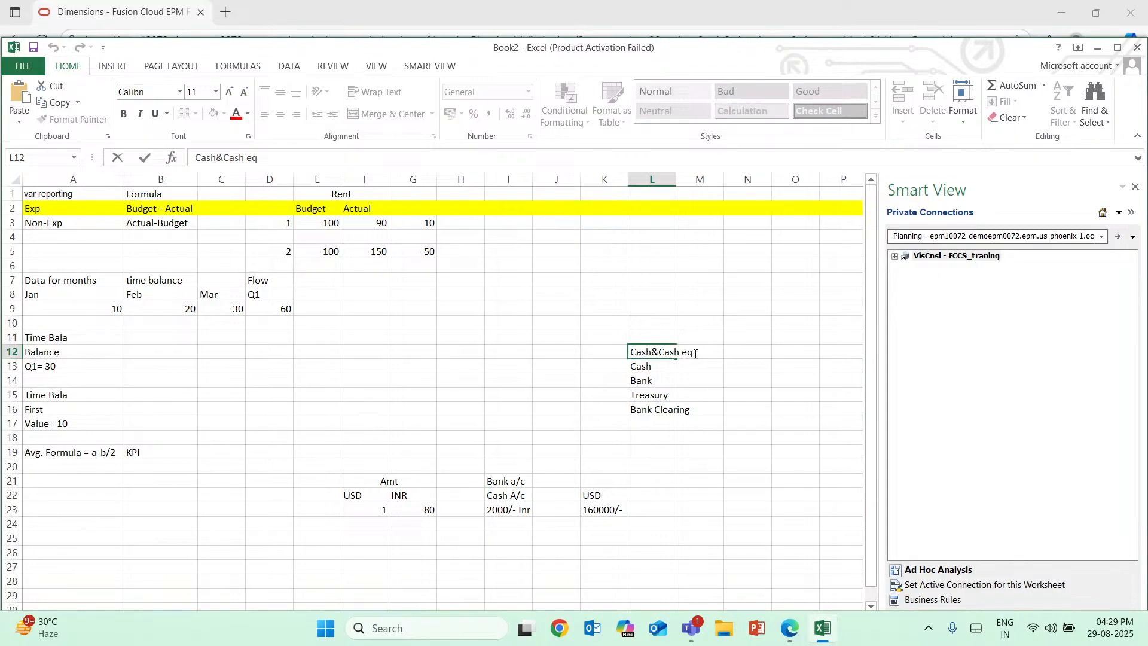
pyautogui.click(112, 66)
pyautogui.click(73, 67)
pyautogui.moveTo(653, 351); pyautogui.dragTo(736, 357)
pyautogui.click(735, 357)
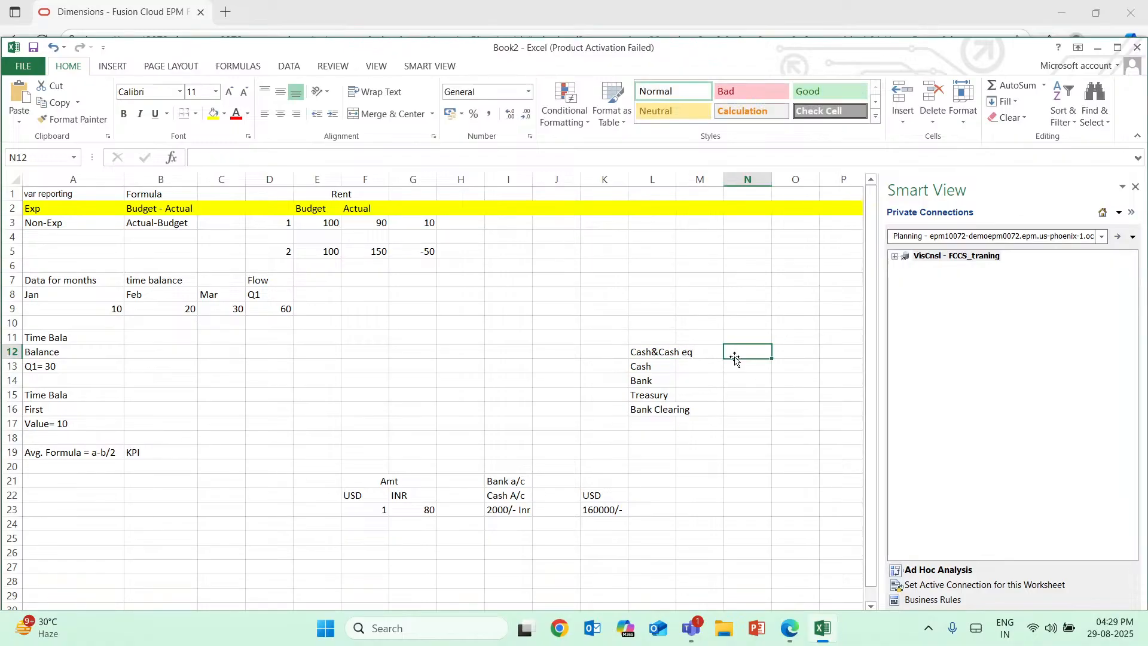
# Center the "Cash&Cash eq" heading in L12 and fill the cell yellow.
pyautogui.click(653, 353)
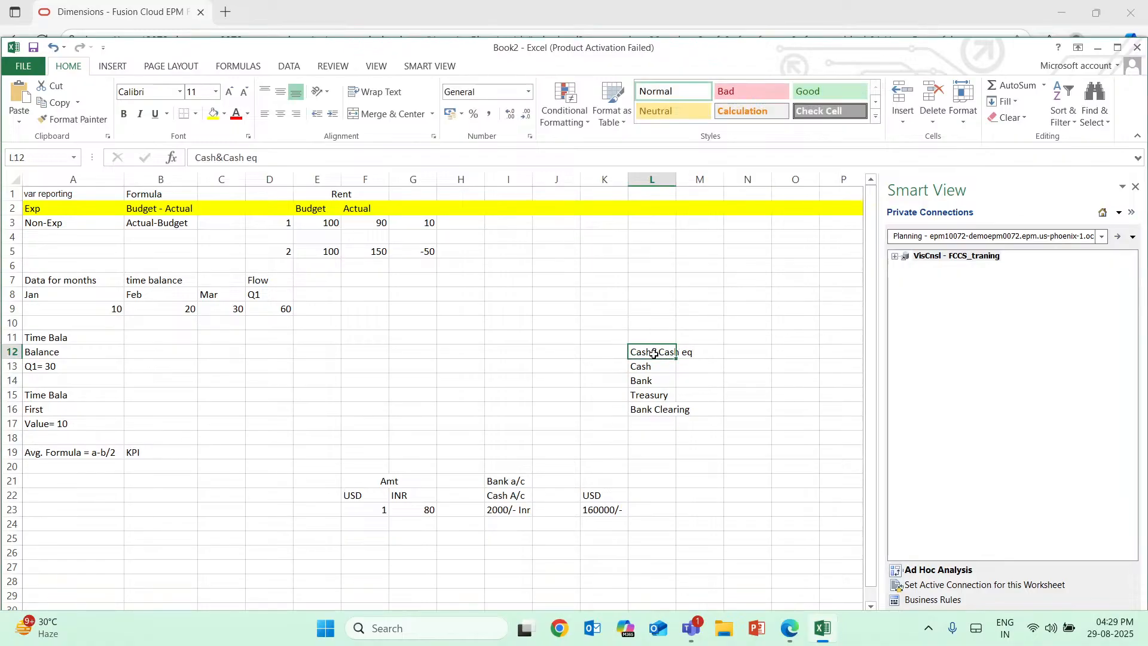
pyautogui.click(389, 113)
pyautogui.click(212, 114)
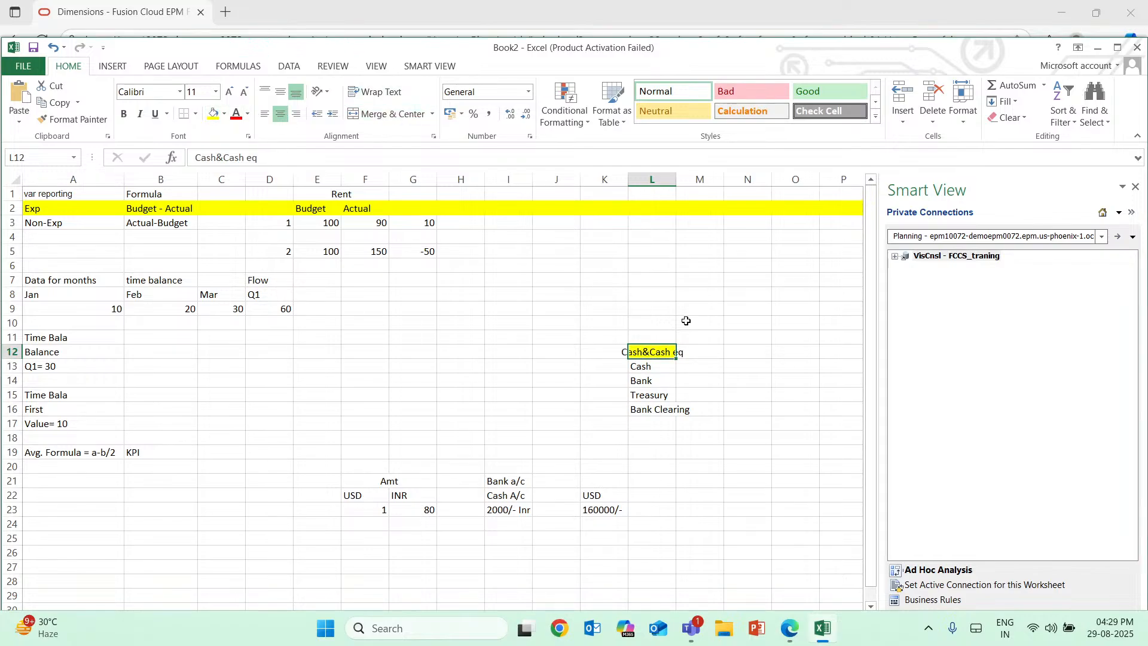
# Merge and center the "Cash&Cash eq" heading across K12:M12.
pyautogui.click(736, 393)
pyautogui.click(656, 352)
pyautogui.click(380, 118)
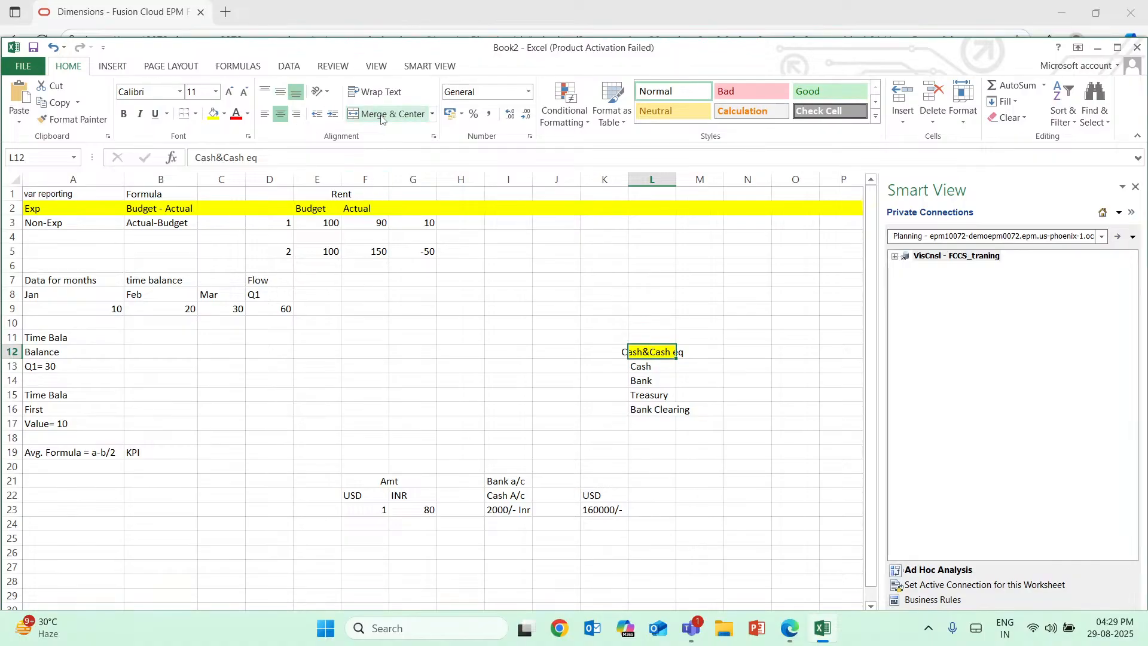
pyautogui.click(383, 119)
pyautogui.moveTo(610, 356); pyautogui.dragTo(700, 352)
pyautogui.click(698, 381)
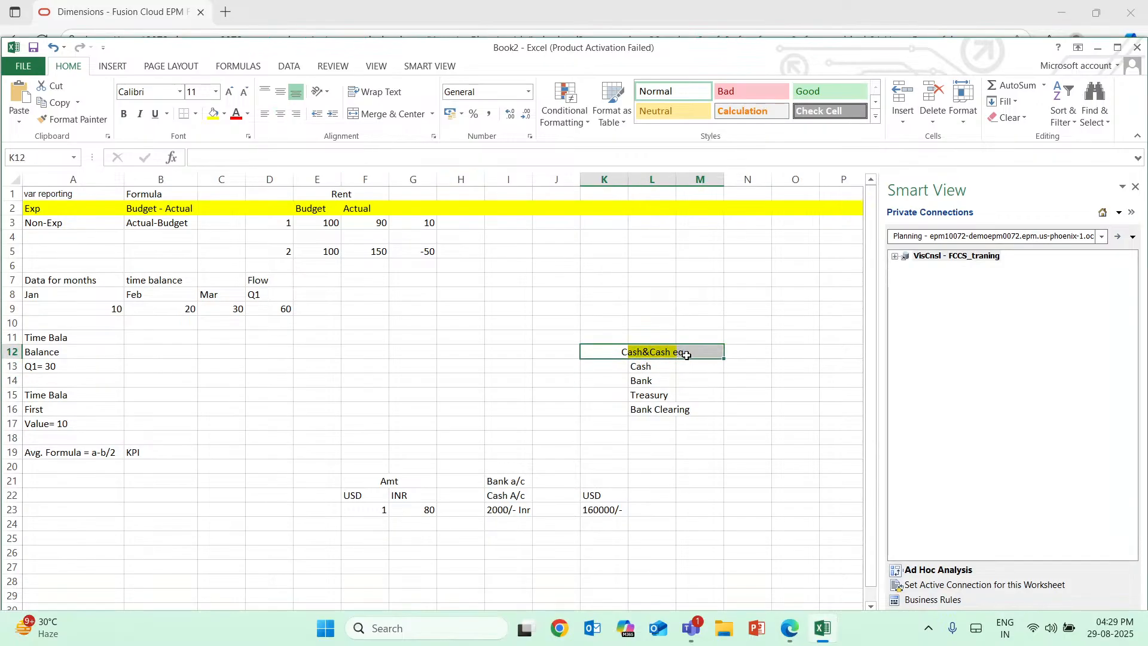
pyautogui.click(387, 114)
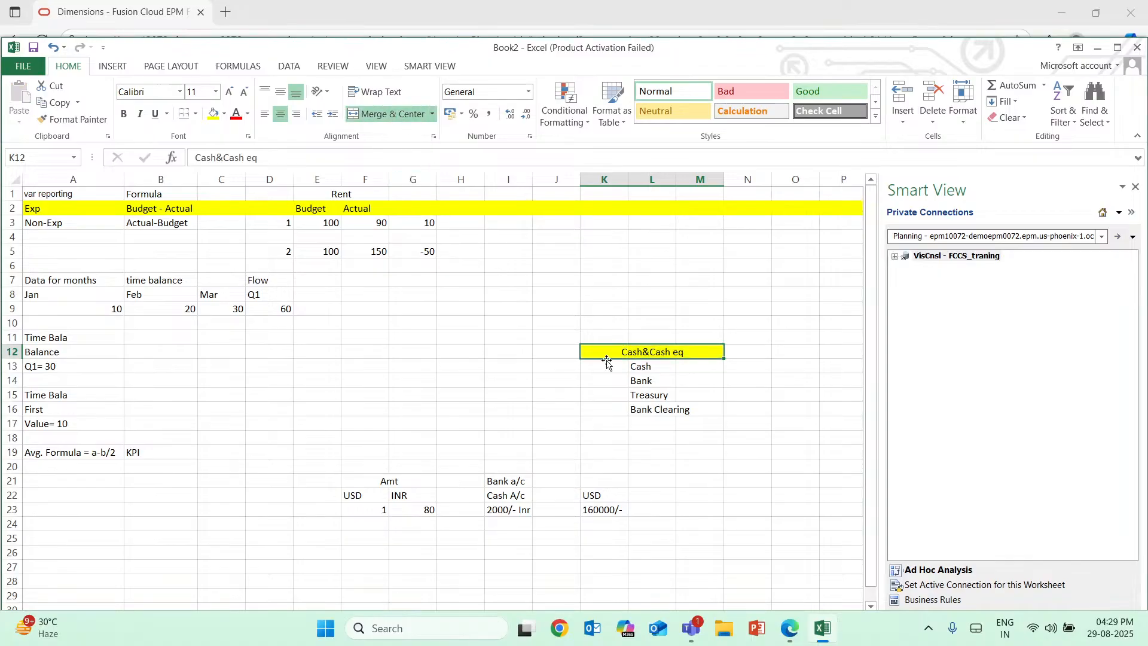
pyautogui.doubleClick(761, 350)
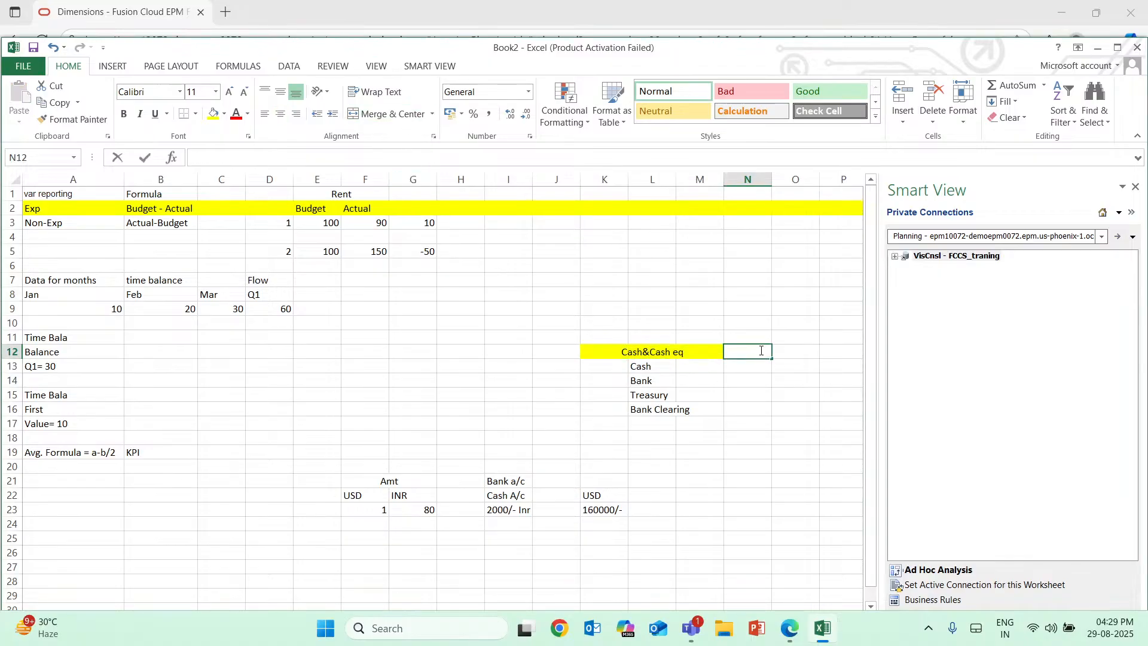
# Add the label "Parent" in J12 beside the Cash&Cash eq heading and "Child" in J14 beside the child accounts.
pyautogui.click(546, 351)
pyautogui.write('Par')
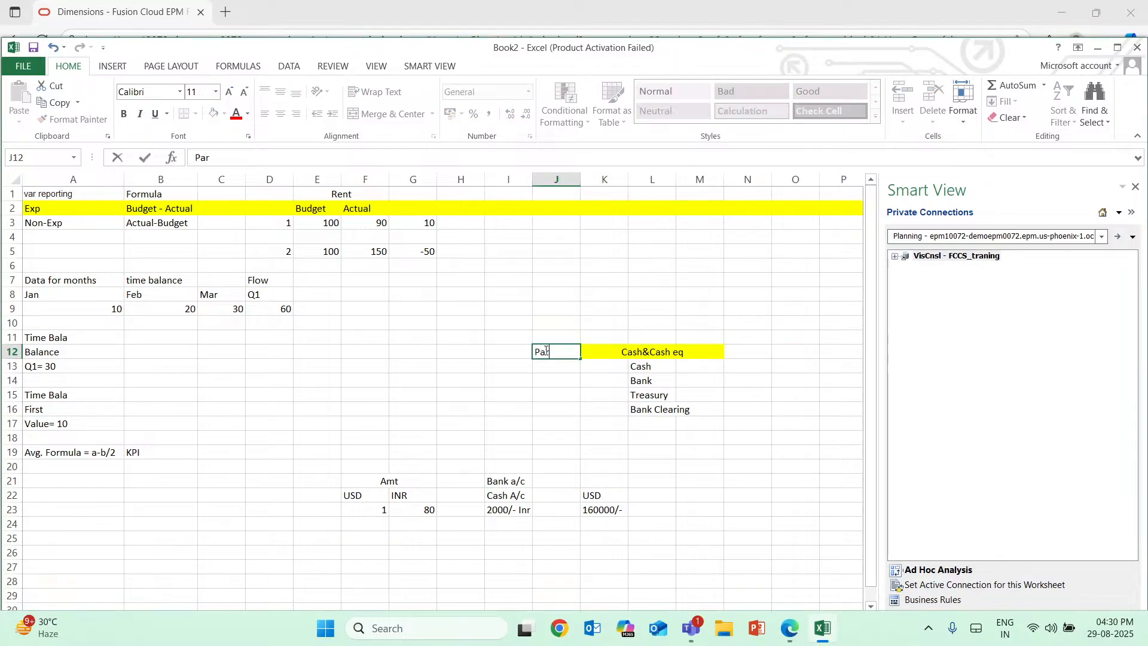
pyautogui.write('ent')
pyautogui.press('Return')
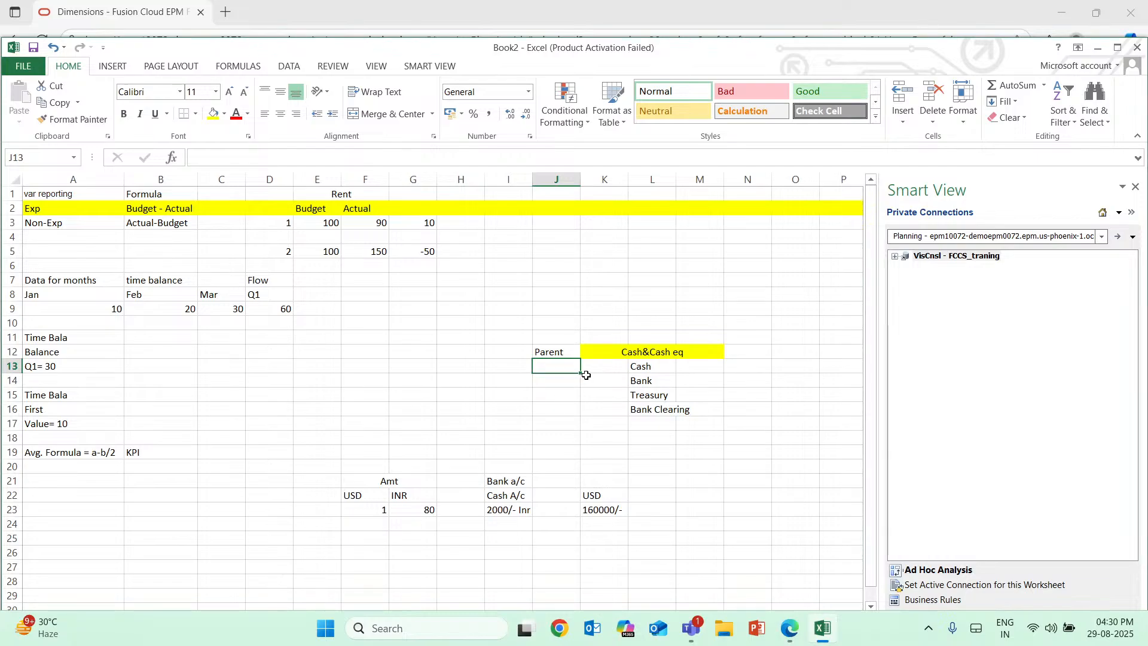
pyautogui.click(559, 394)
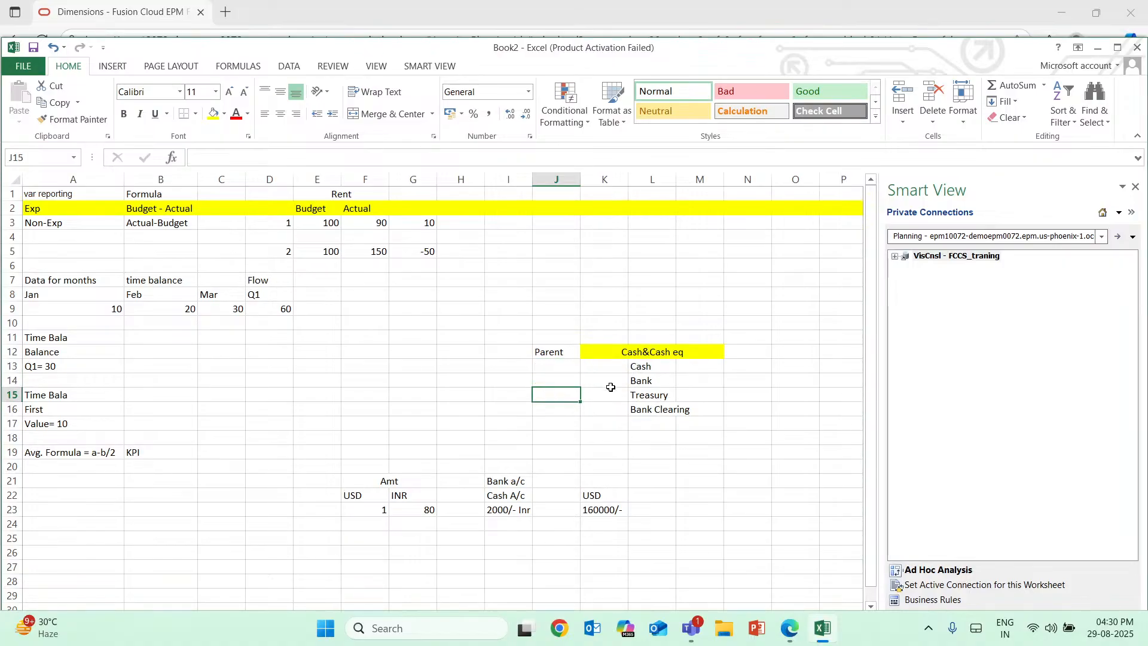
pyautogui.click(555, 382)
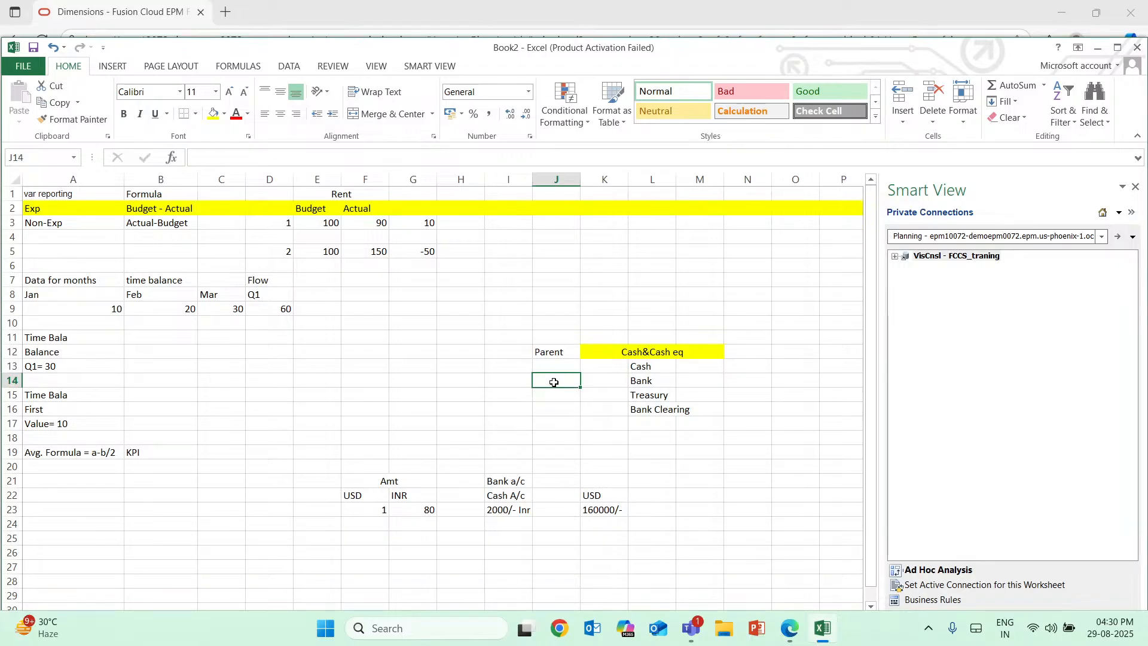
pyautogui.write('Child')
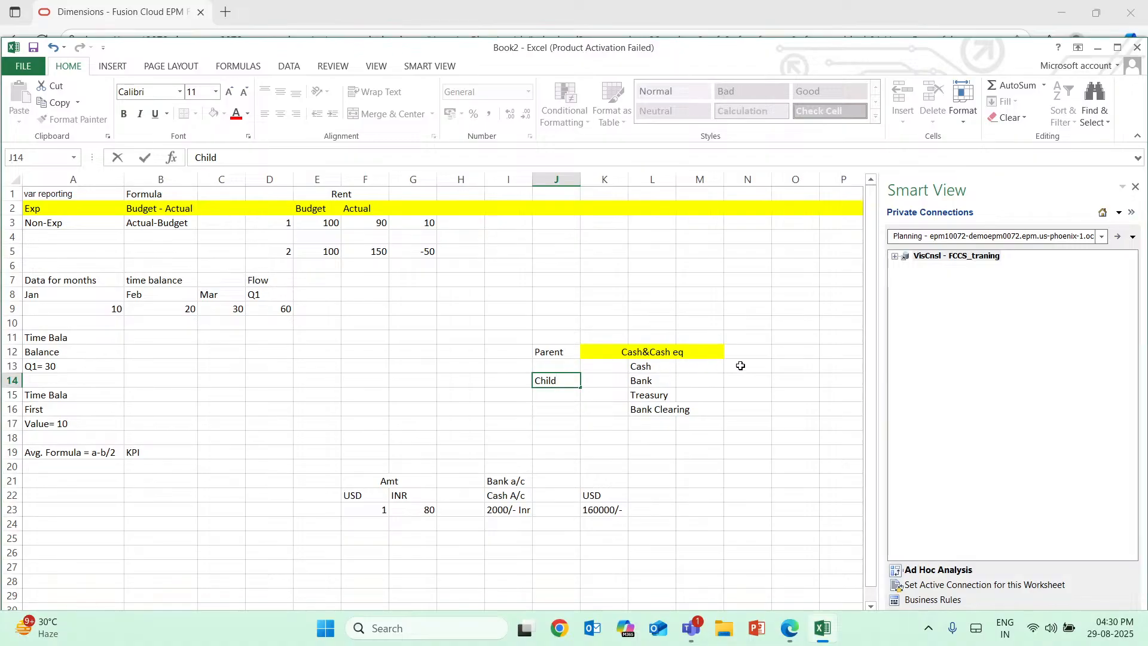
# Enter the child account amounts 100 for Cash in M13 and 10 for Bank in M14.
pyautogui.doubleClick(710, 370)
pyautogui.write('100')
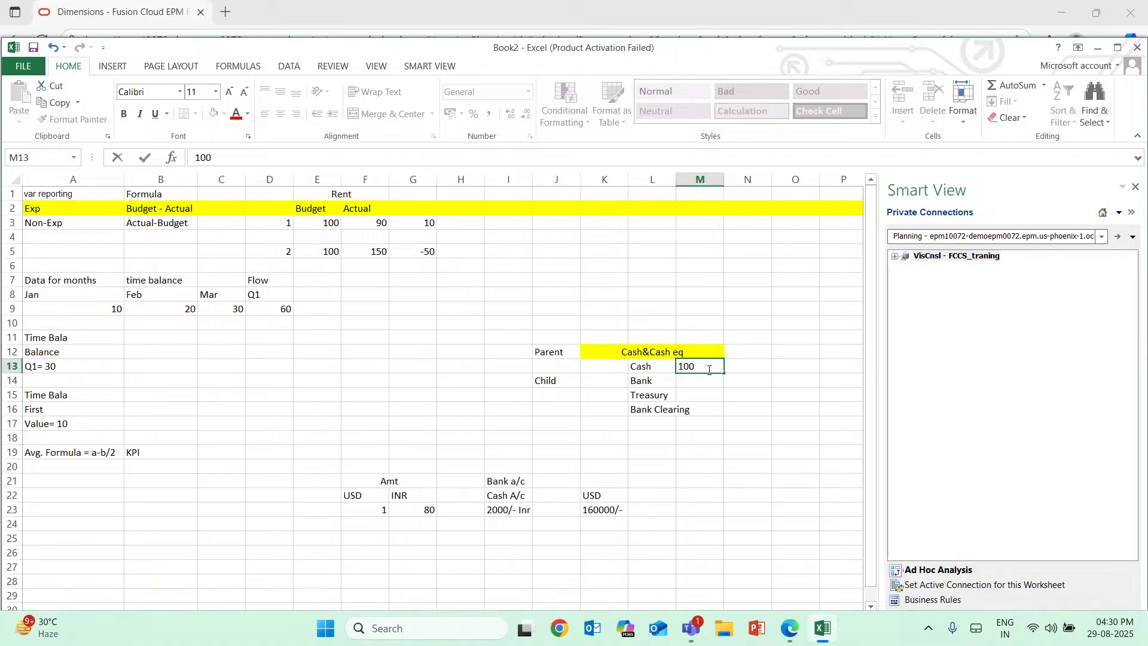
pyautogui.press('Return')
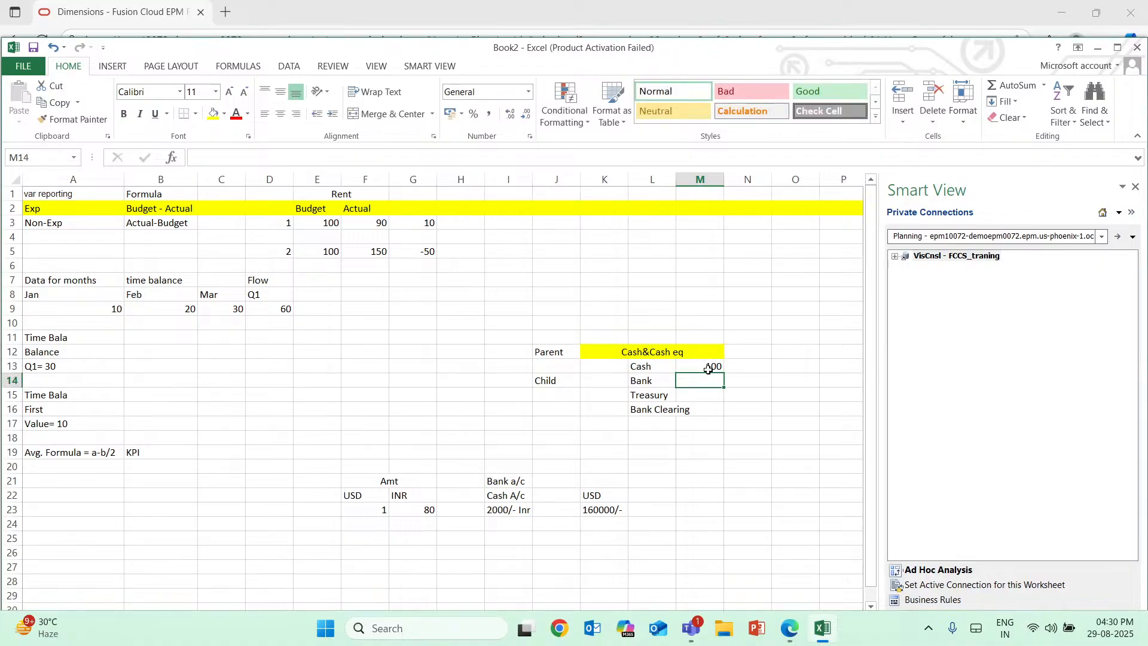
pyautogui.write('10')
pyautogui.press('Return')
# Enter the child account amounts 10 for Treasury in M15 and 20 for Bank Clearing in M16.
pyautogui.write('01')
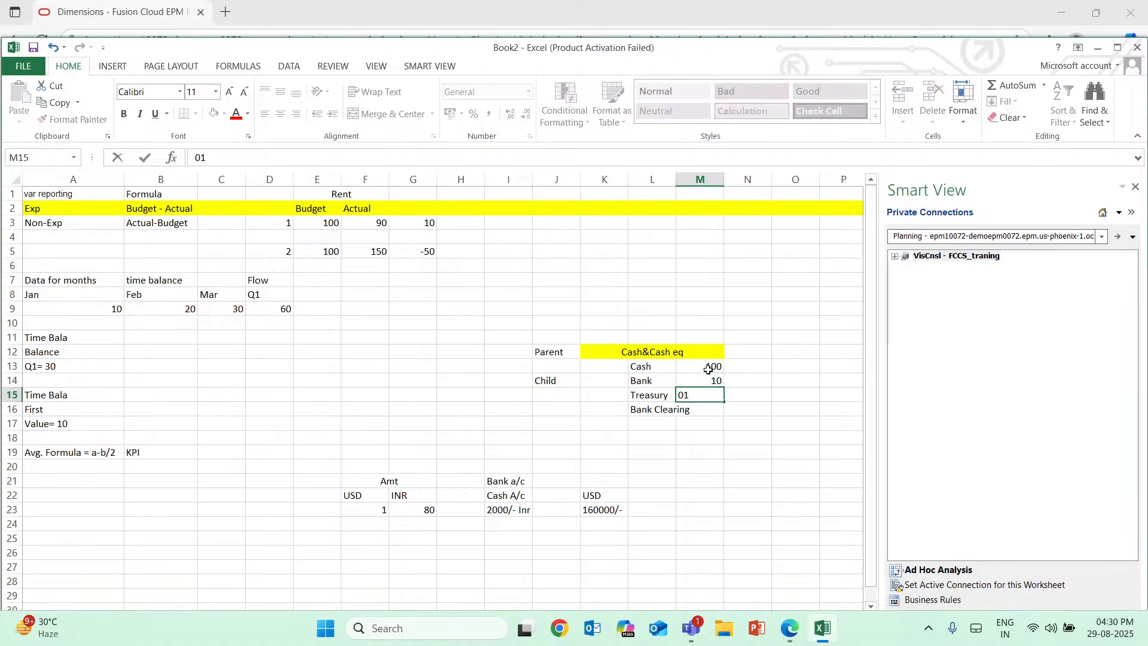
pyautogui.press('BackSpace')
pyautogui.press('BackSpace')
pyautogui.write('10')
pyautogui.press('Return')
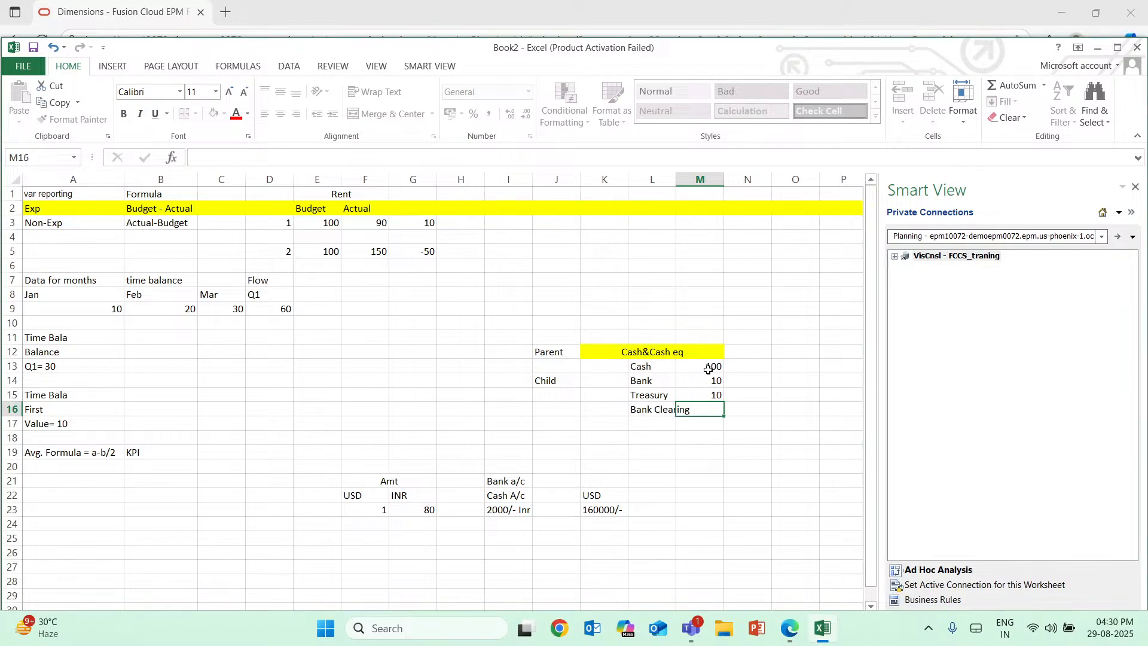
pyautogui.write('1')
pyautogui.write('0')
pyautogui.press('BackSpace')
pyautogui.press('BackSpace')
pyautogui.write('20')
pyautogui.click(748, 423)
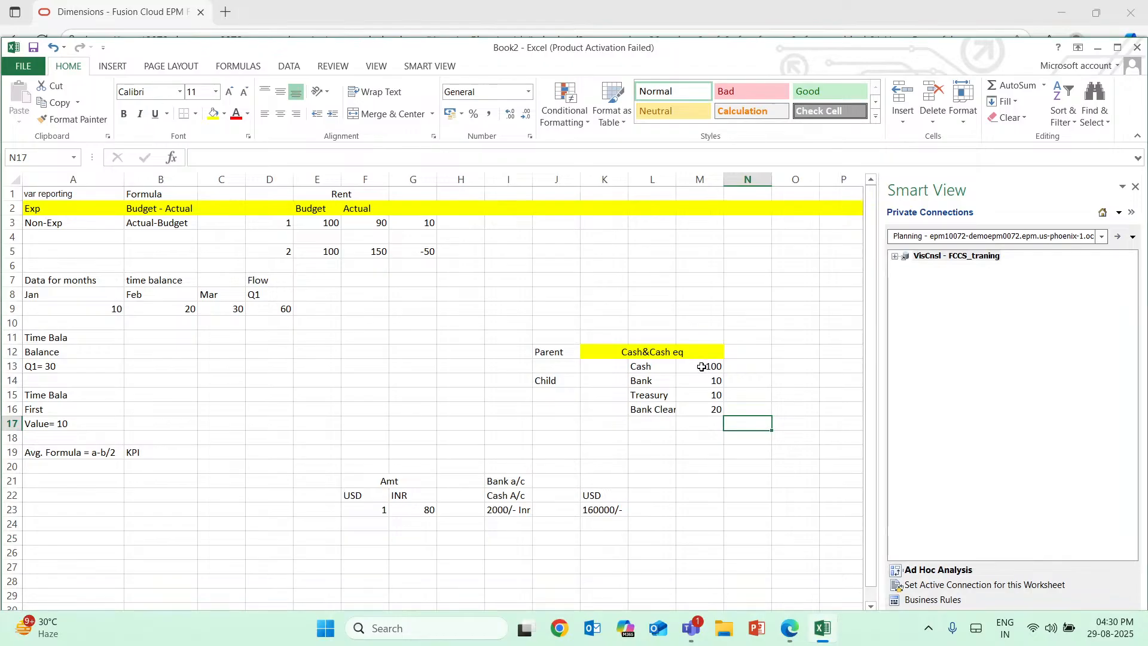
# Append an equals sign after the "Cash&Cash eq" text in the merged heading K12:M12.
pyautogui.moveTo(702, 367); pyautogui.dragTo(723, 407)
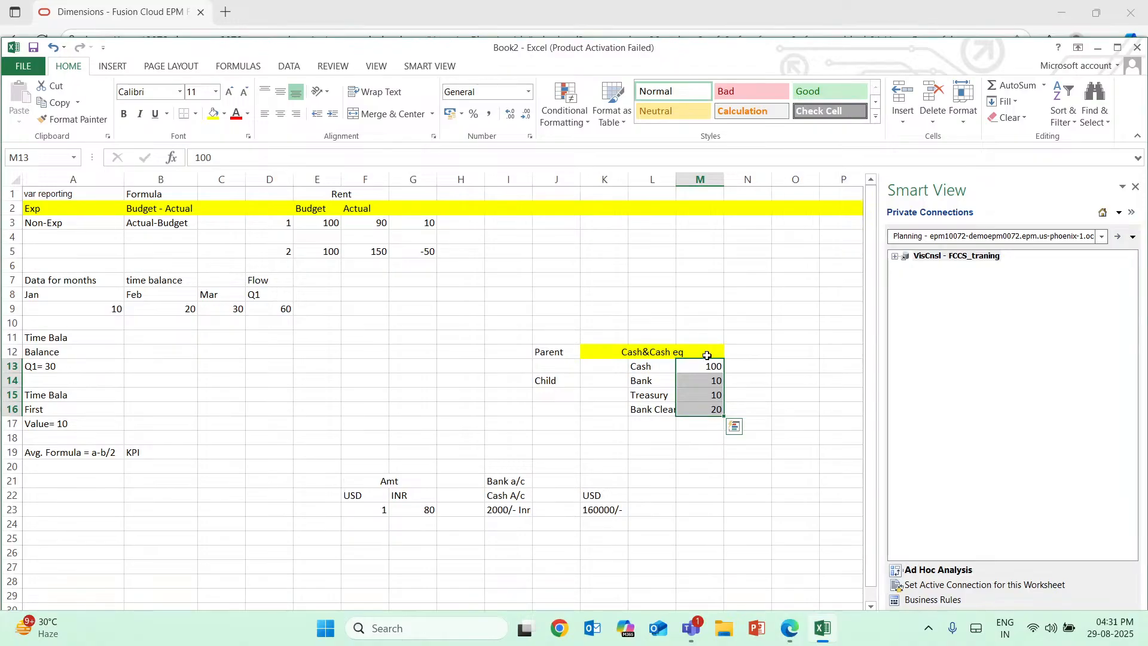
pyautogui.click(706, 353)
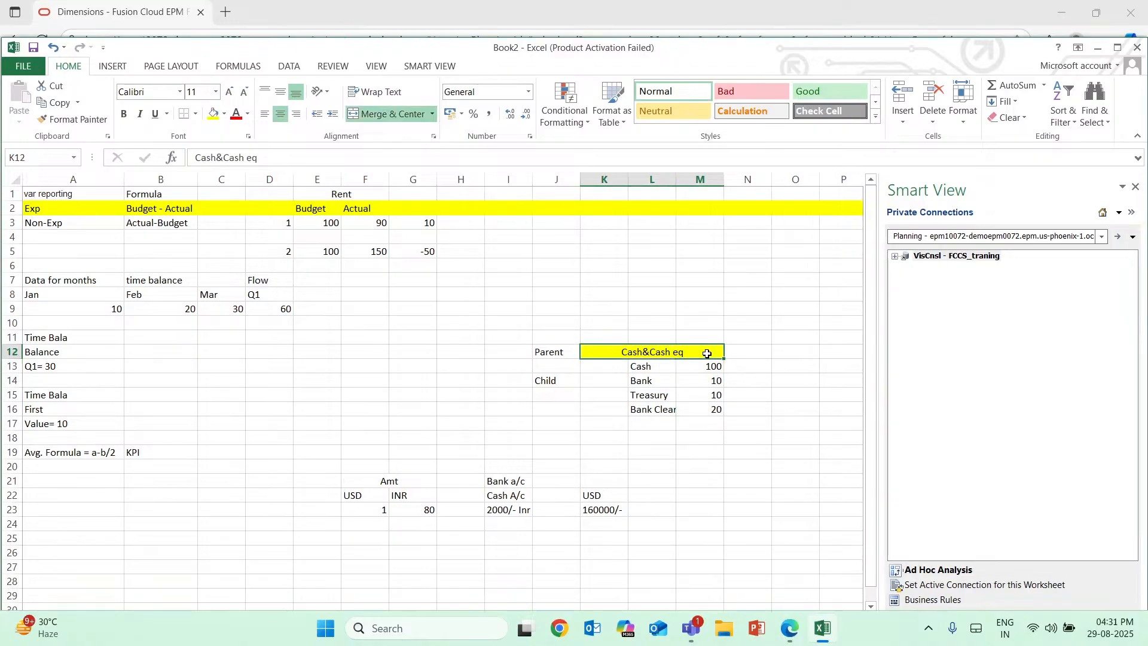
pyautogui.doubleClick(706, 353)
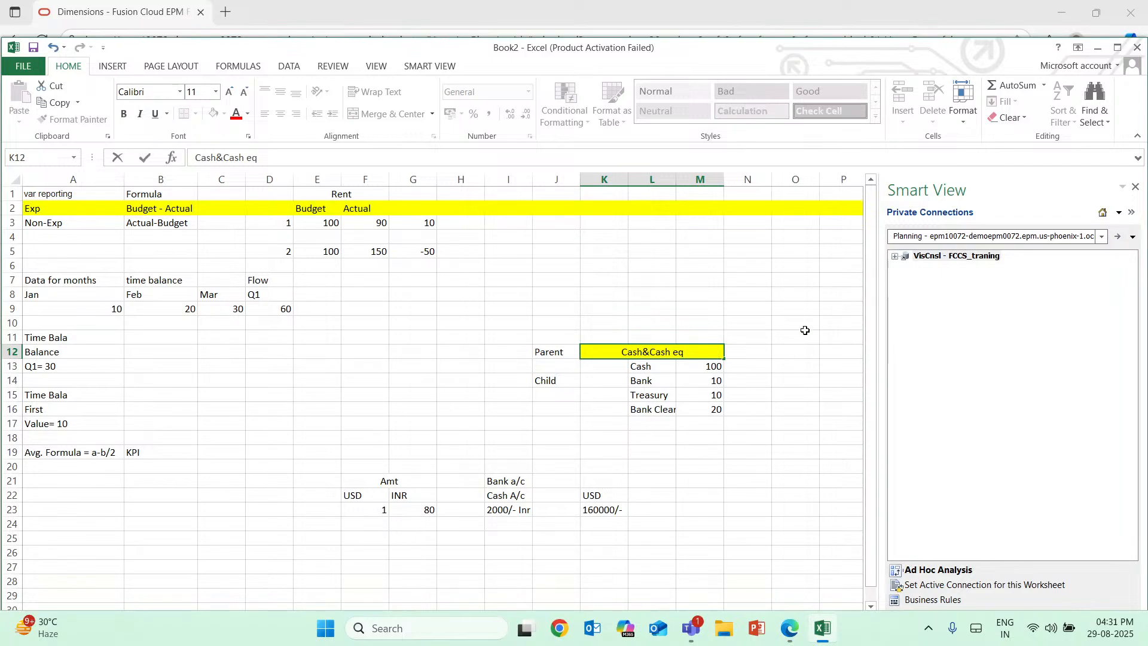
pyautogui.press('Escape')
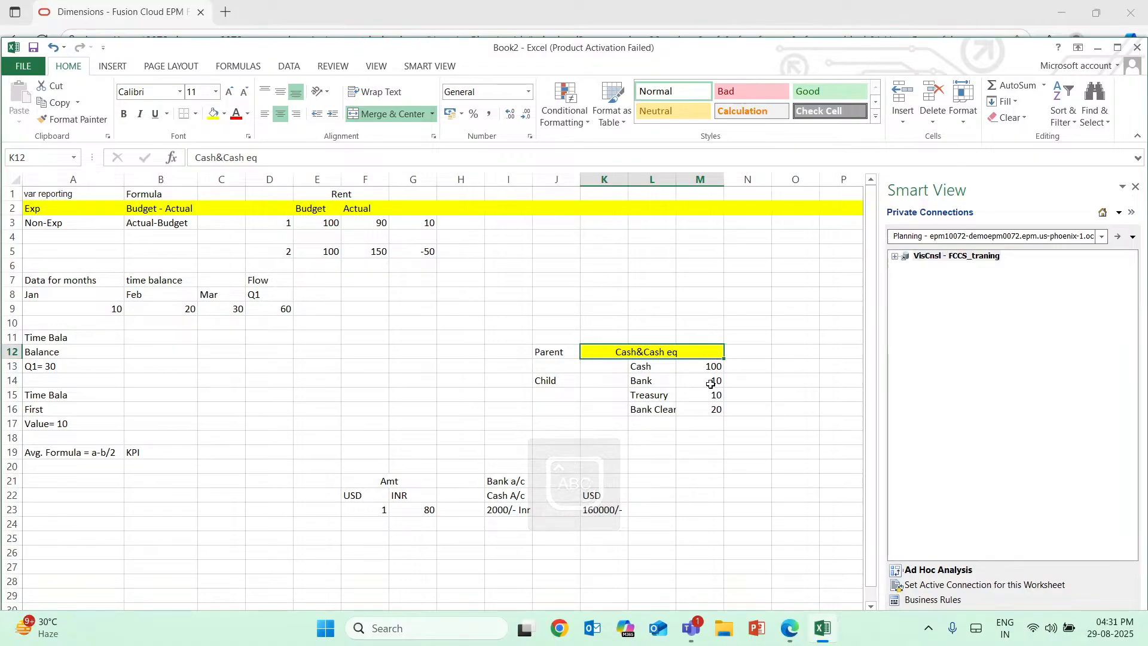
pyautogui.click(719, 366)
pyautogui.moveTo(720, 366); pyautogui.dragTo(716, 410)
pyautogui.keyDown('shift'); pyautogui.click(715, 398); pyautogui.keyUp('shift')
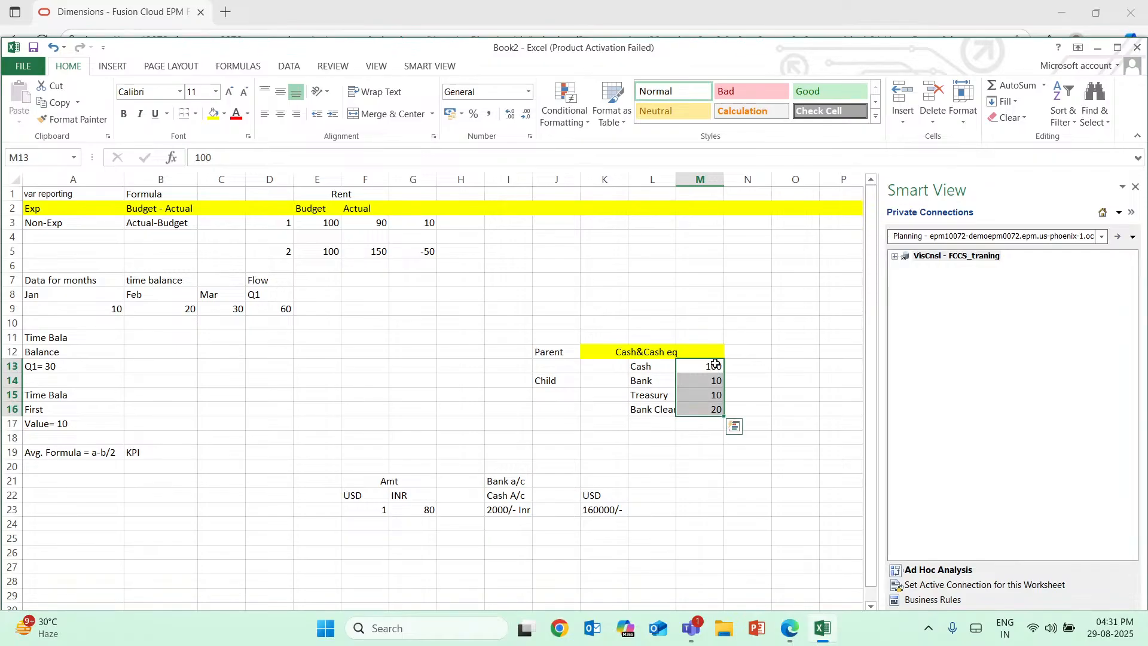
pyautogui.click(716, 364)
pyautogui.doubleClick(699, 351)
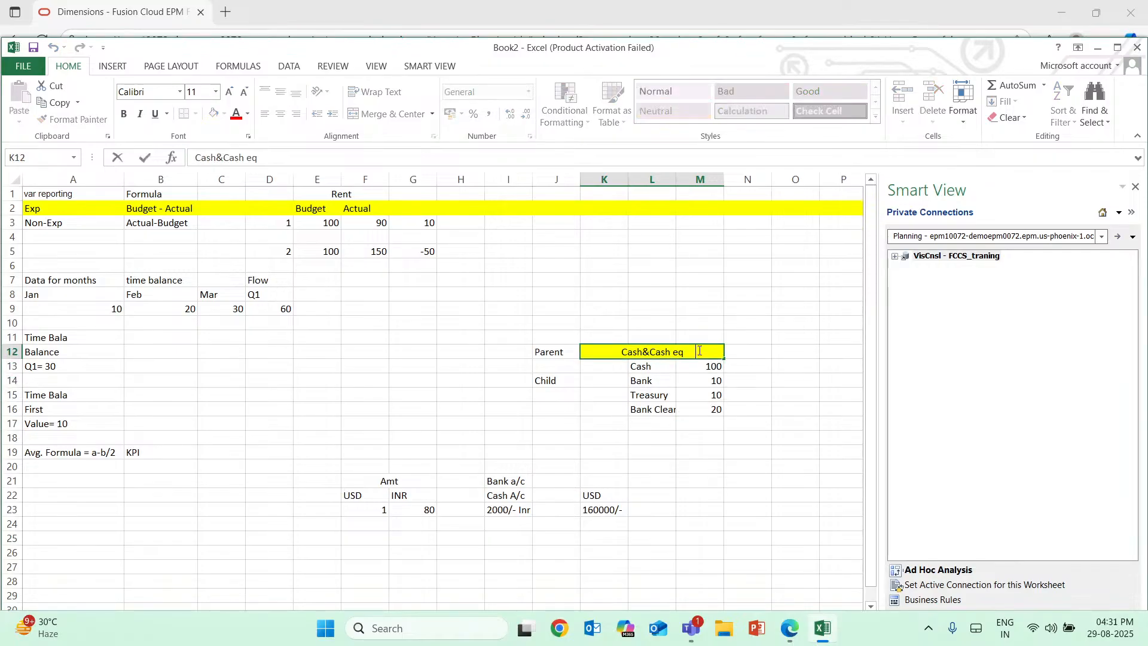
pyautogui.write('=')
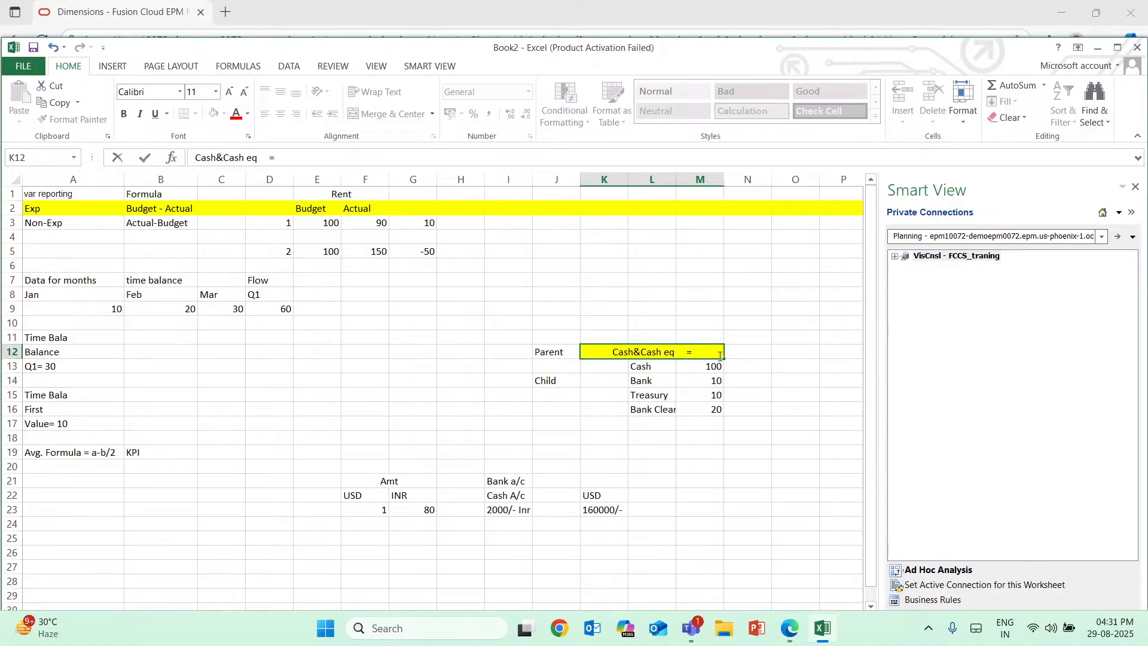
pyautogui.moveTo(721, 356); pyautogui.dragTo(716, 367)
pyautogui.click(716, 366)
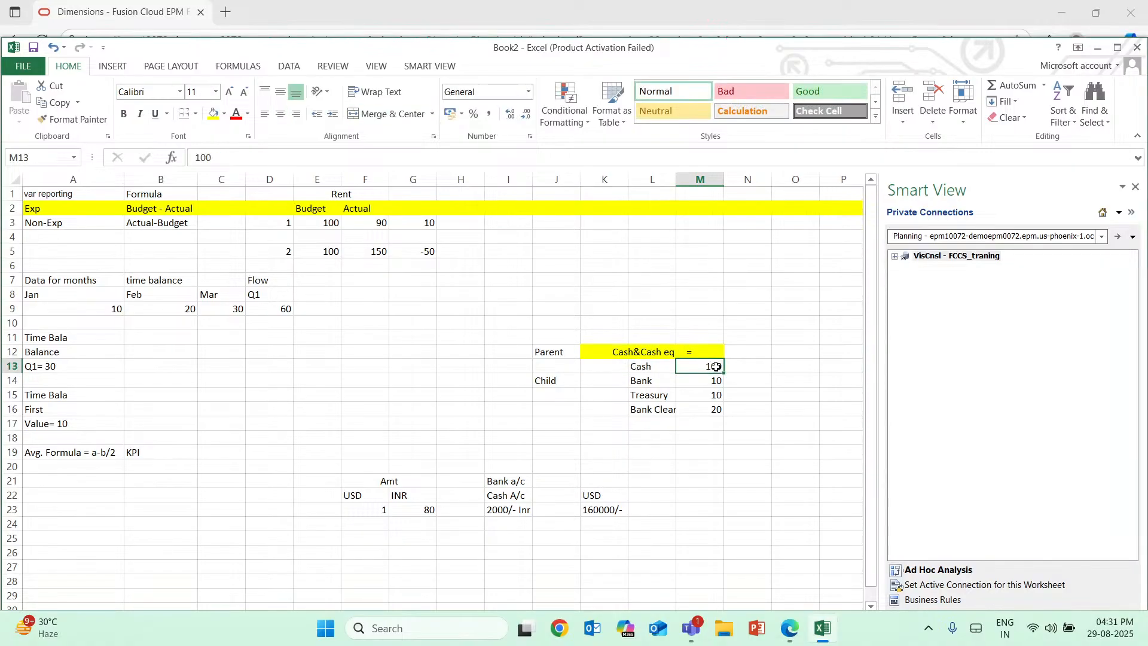
pyautogui.doubleClick(704, 353)
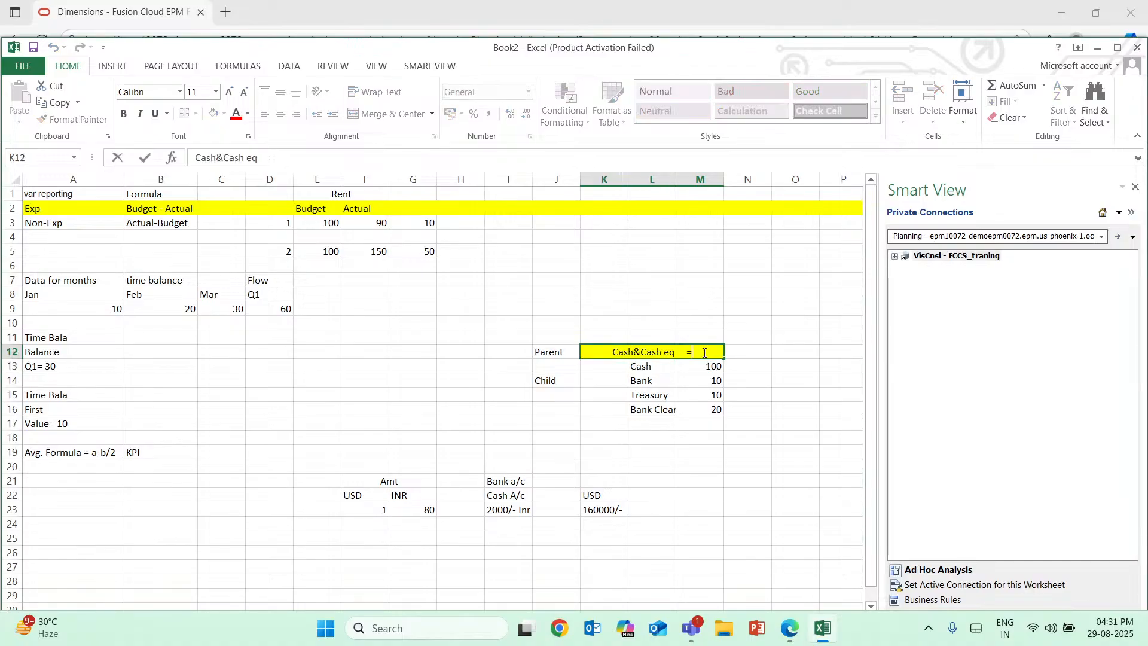
pyautogui.click(714, 368)
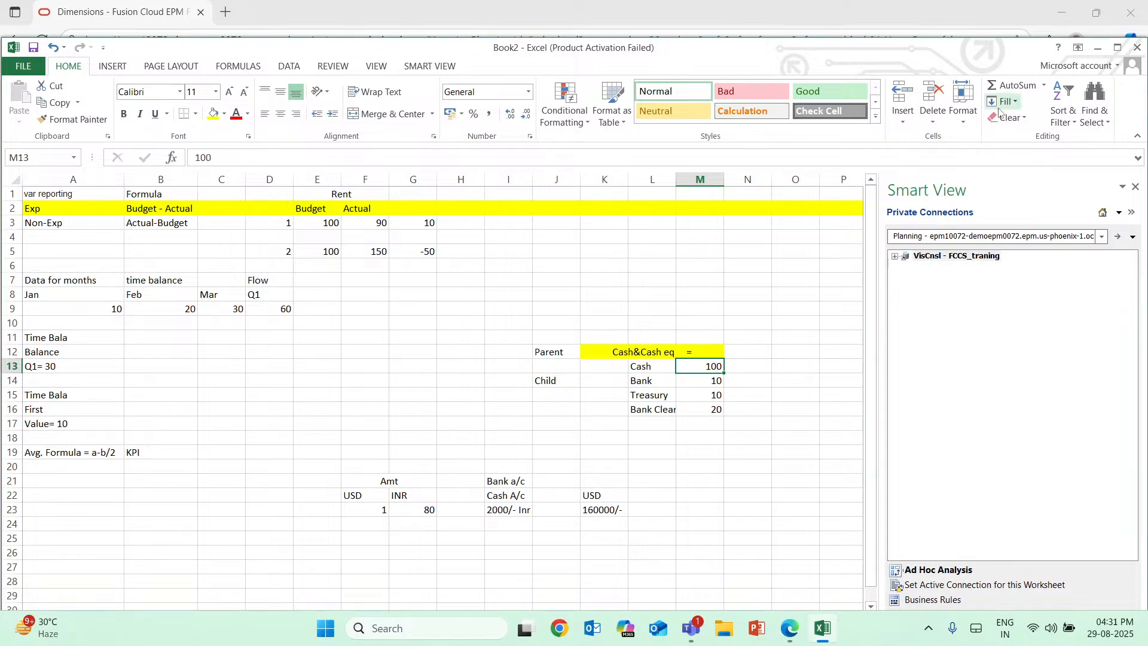
pyautogui.click(1015, 85)
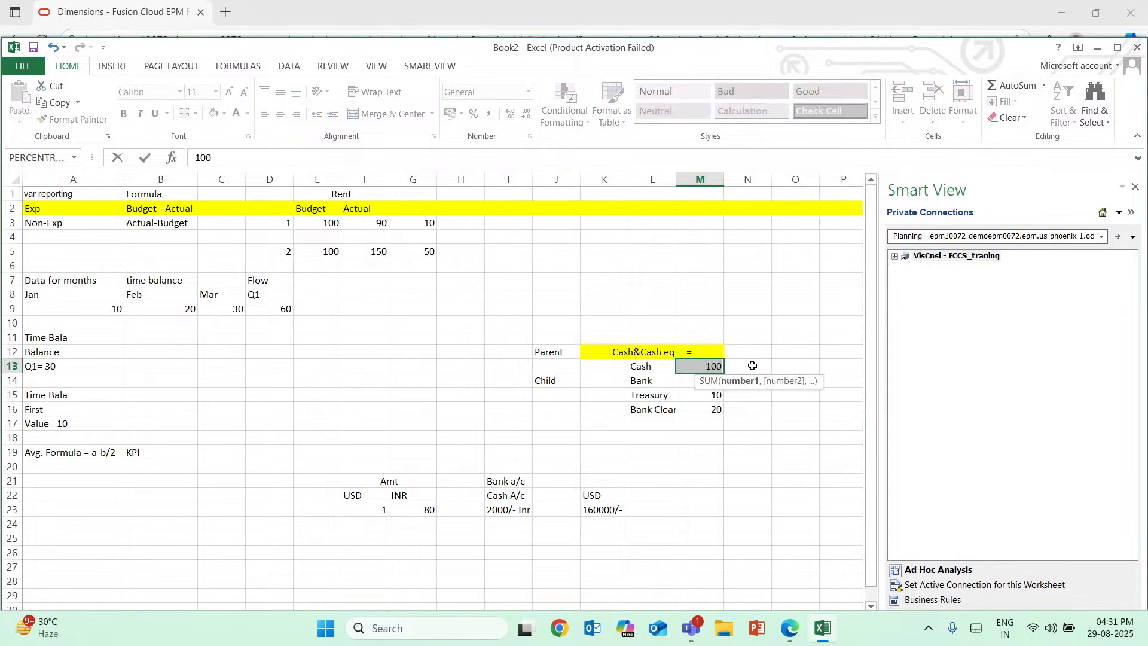
pyautogui.press('Escape')
pyautogui.click(705, 351)
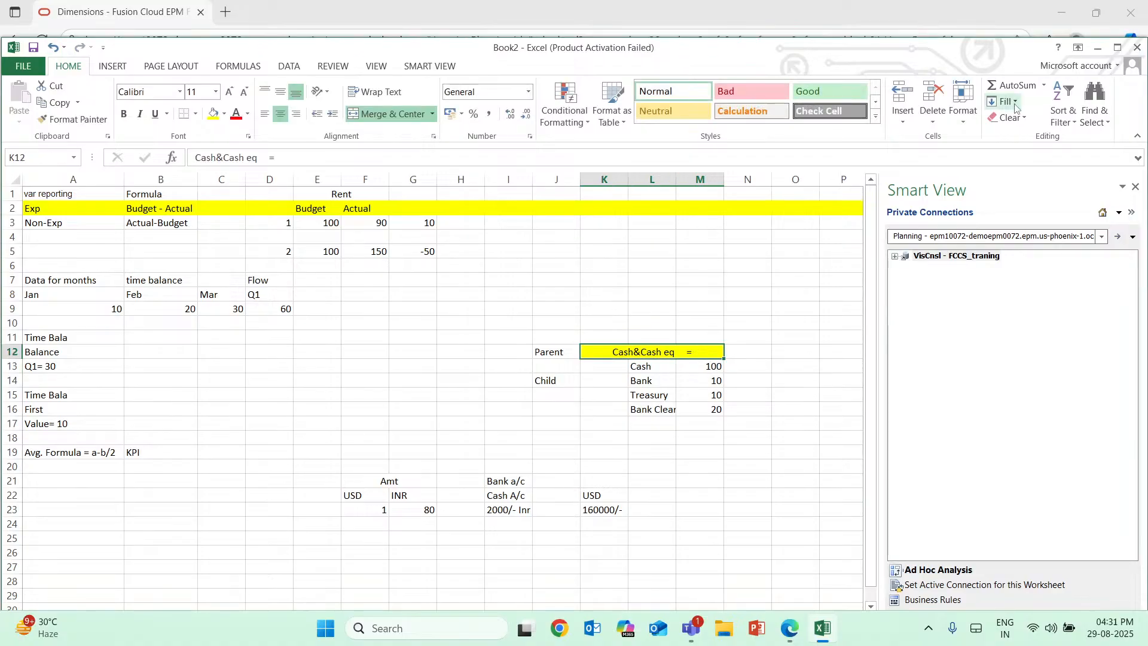
pyautogui.doubleClick(700, 354)
pyautogui.press('Escape')
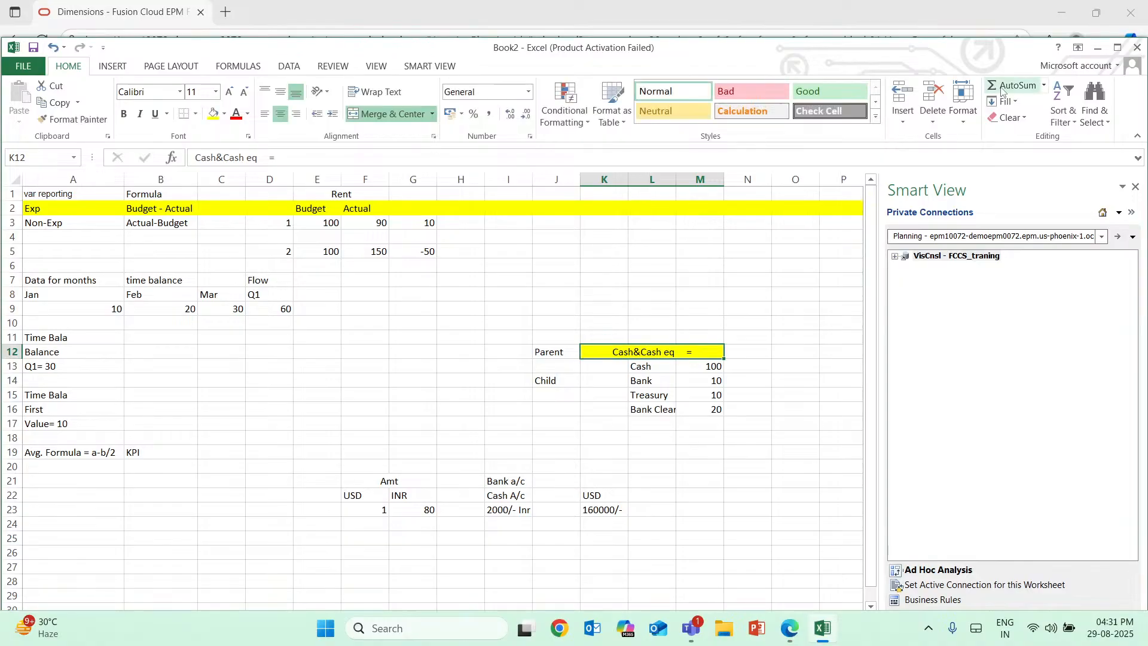
pyautogui.click(715, 368)
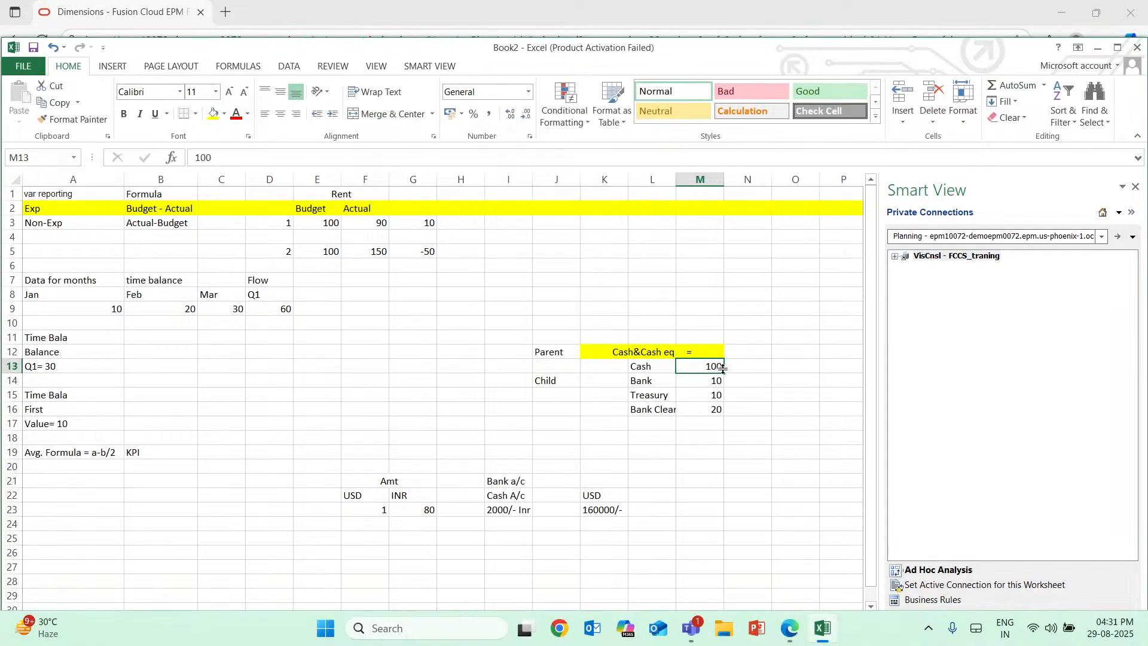
# Total the child account amounts M13:M16 in N12 beside the parent heading with AutoSum.
pyautogui.click(750, 347)
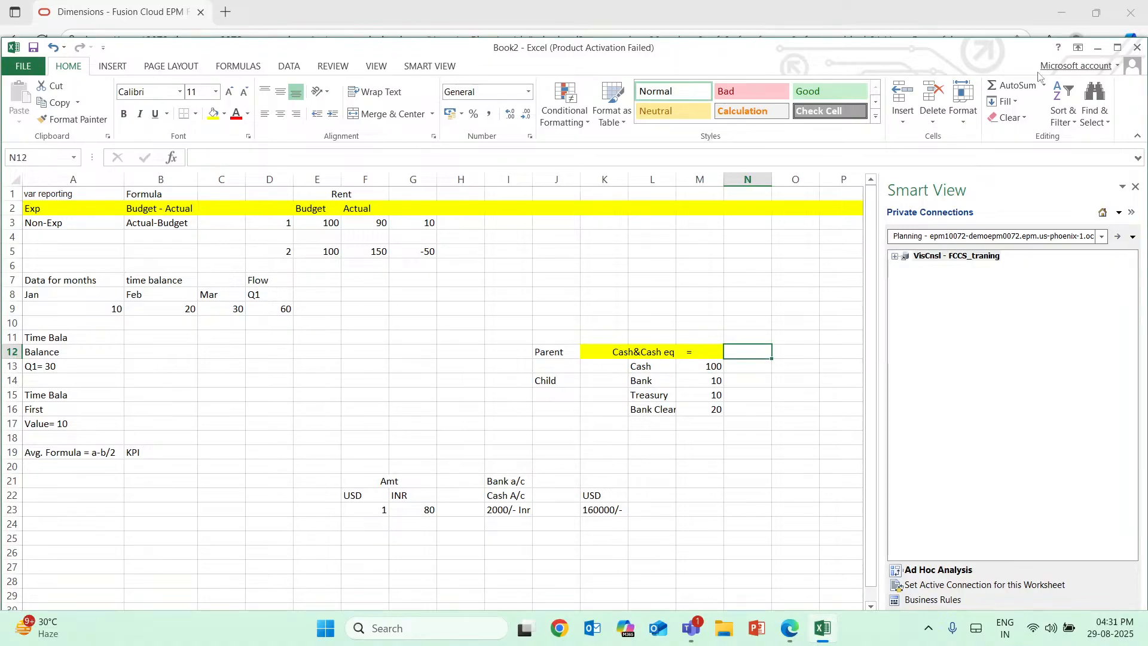
pyautogui.click(1017, 85)
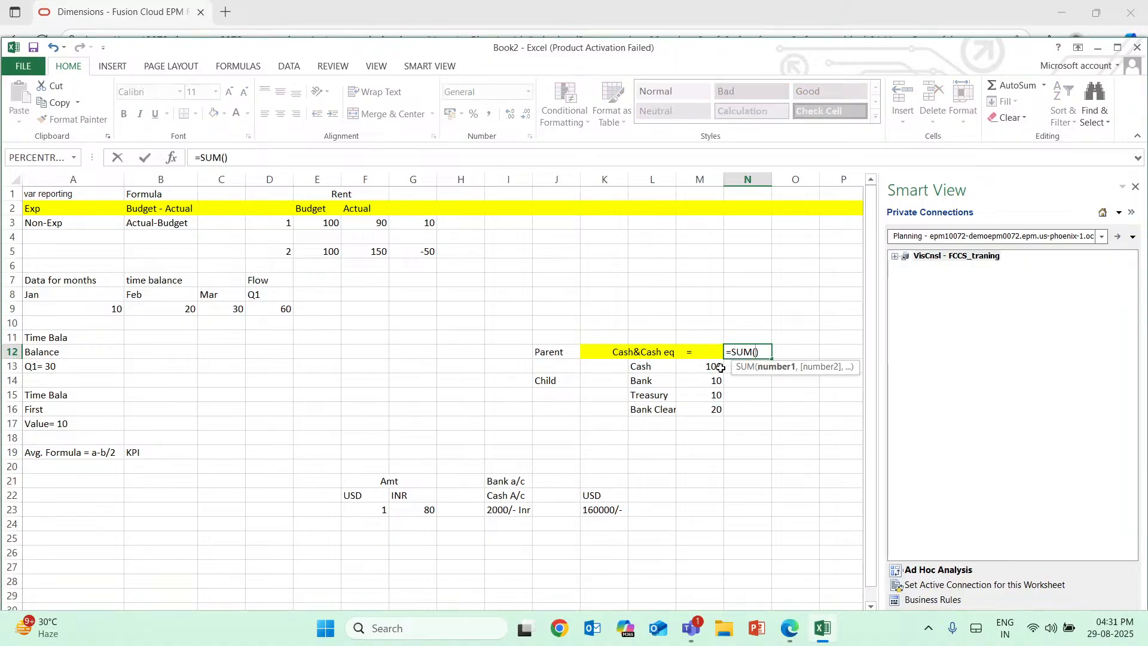
pyautogui.moveTo(715, 366); pyautogui.dragTo(714, 410)
pyautogui.press('Return')
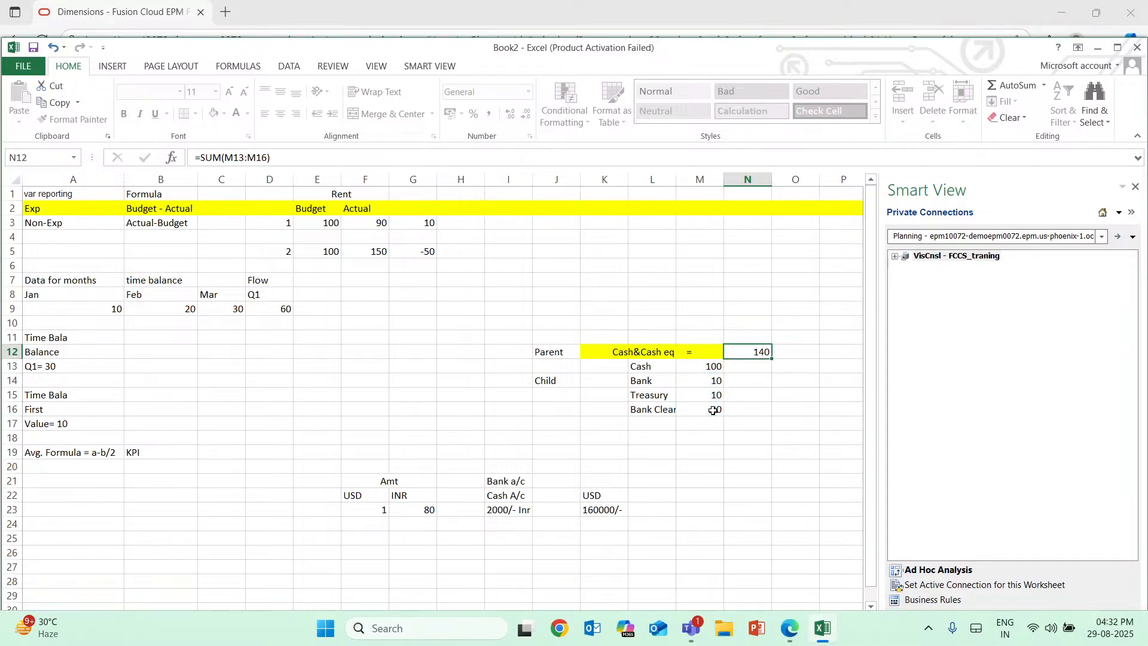
pyautogui.moveTo(769, 352)
pyautogui.mouseDown()
pyautogui.moveTo(734, 359)
pyautogui.moveTo(759, 351)
pyautogui.mouseUp()
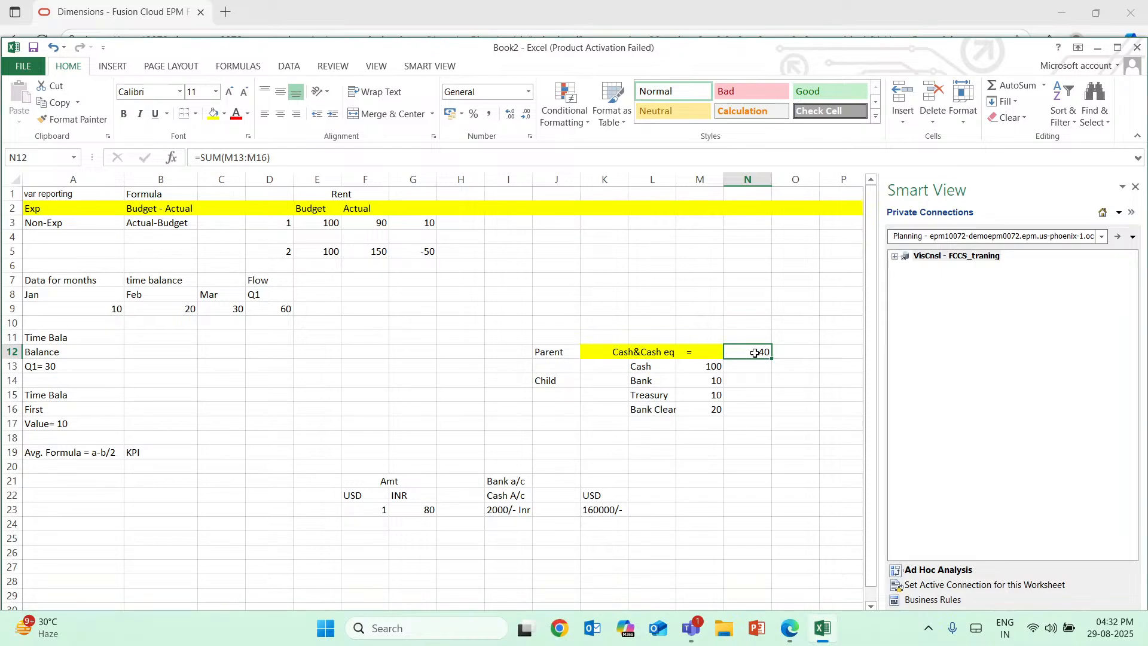
# Enter the label "sTORE" in L10 above the Cash&Cash eq heading.
pyautogui.moveTo(714, 366); pyautogui.dragTo(716, 409)
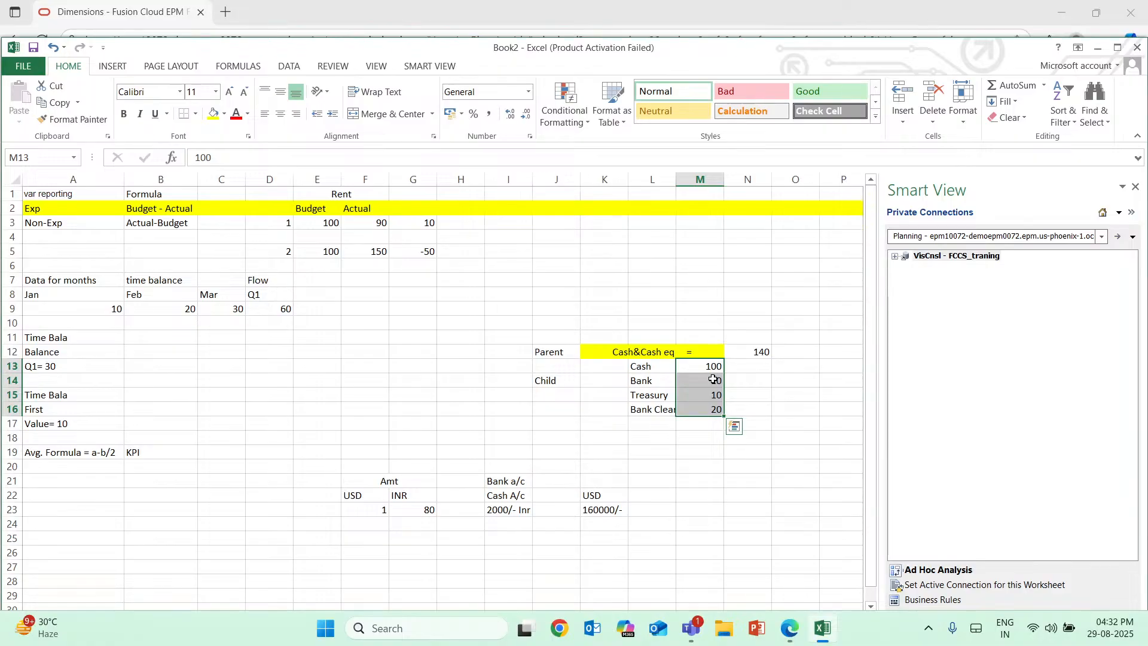
pyautogui.click(797, 633)
pyautogui.click(823, 628)
pyautogui.click(671, 324)
pyautogui.write('s')
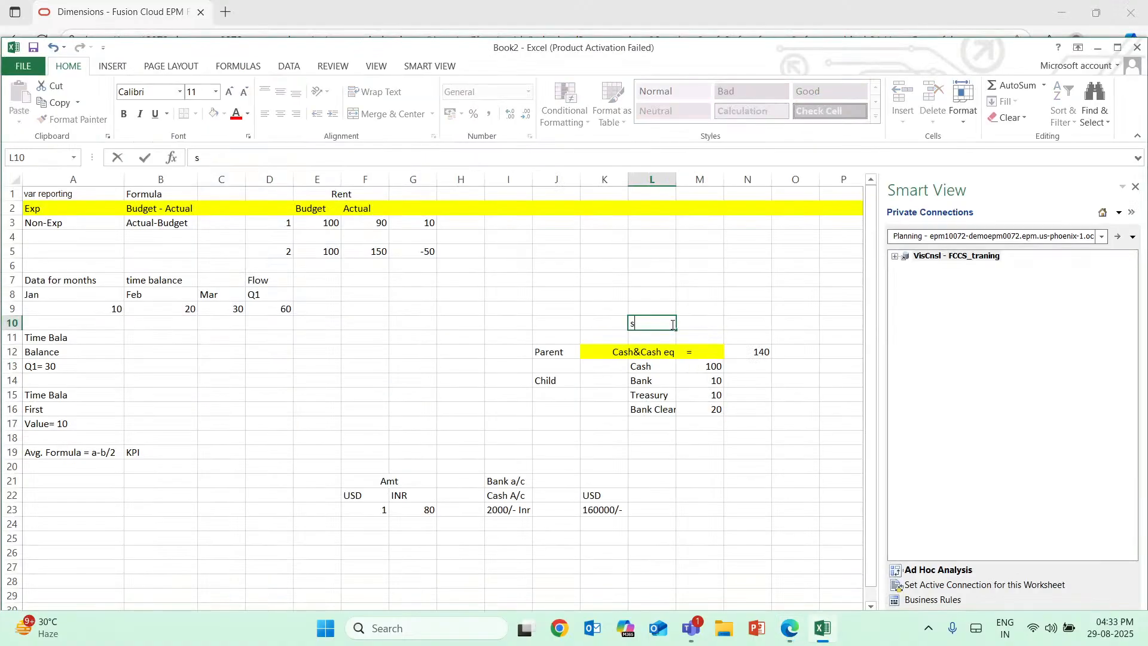
pyautogui.write('TORE')
# Switch to Oracle in the browser, view the Data Storage options of member 11101, and return to the parent heading in Excel.
pyautogui.click(820, 634)
pyautogui.press('capslock')
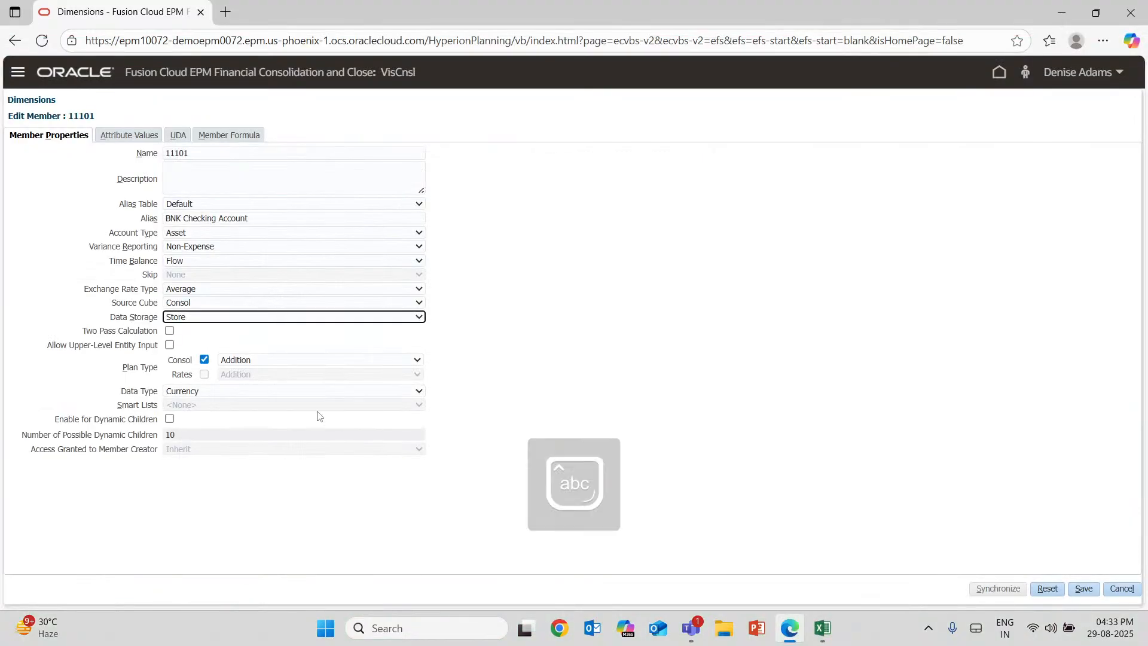
pyautogui.click(236, 318)
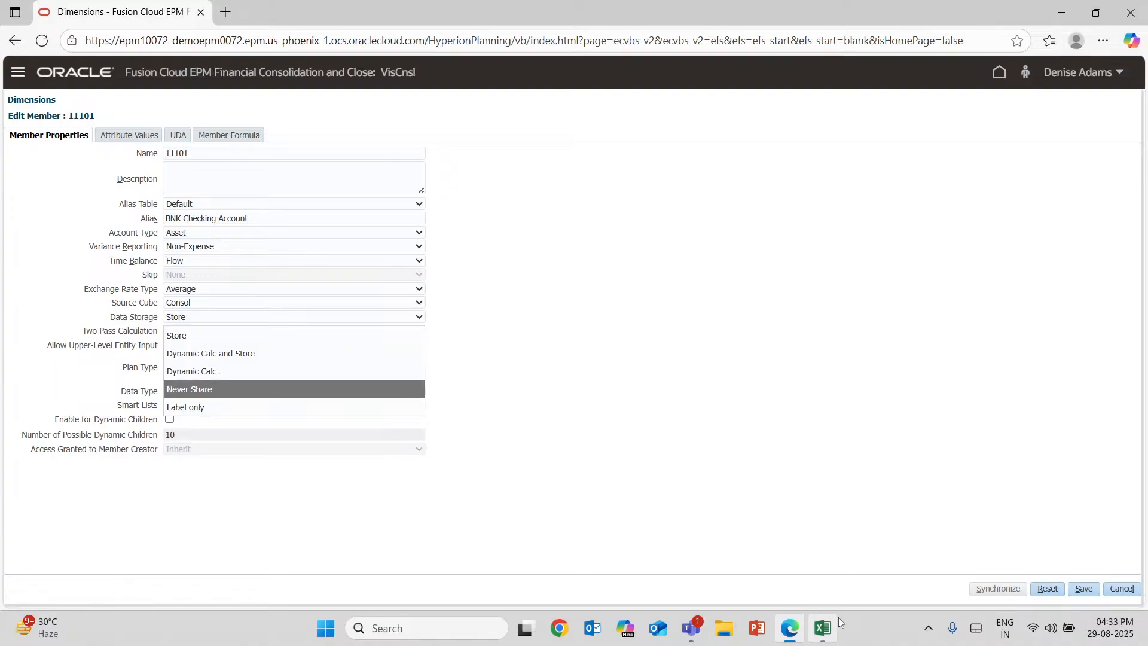
pyautogui.click(824, 627)
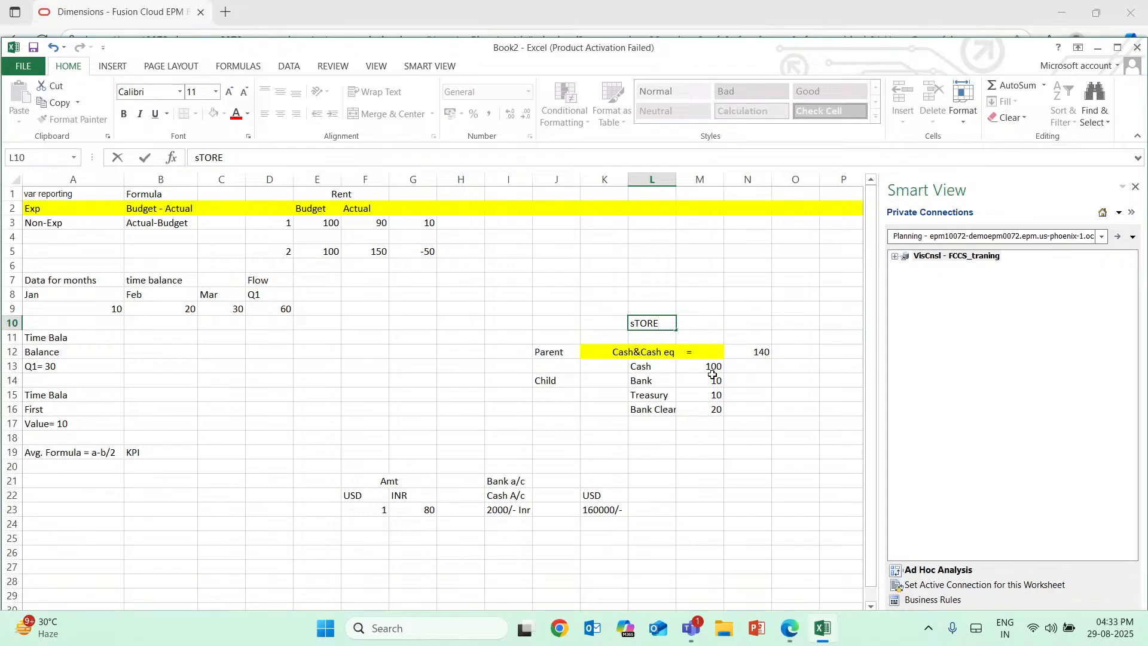
pyautogui.click(673, 350)
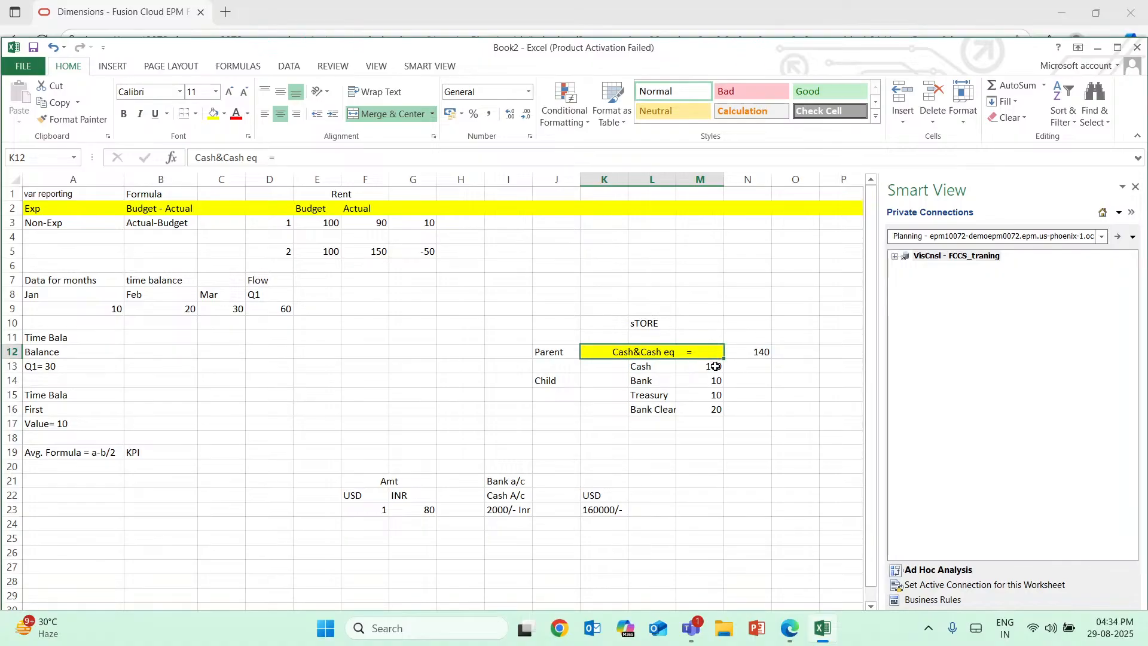
# Enter the label "Dynamic Calc" in O12 beside the Cash&Cash eq parent total.
pyautogui.click(794, 352)
pyautogui.doubleClick(794, 352)
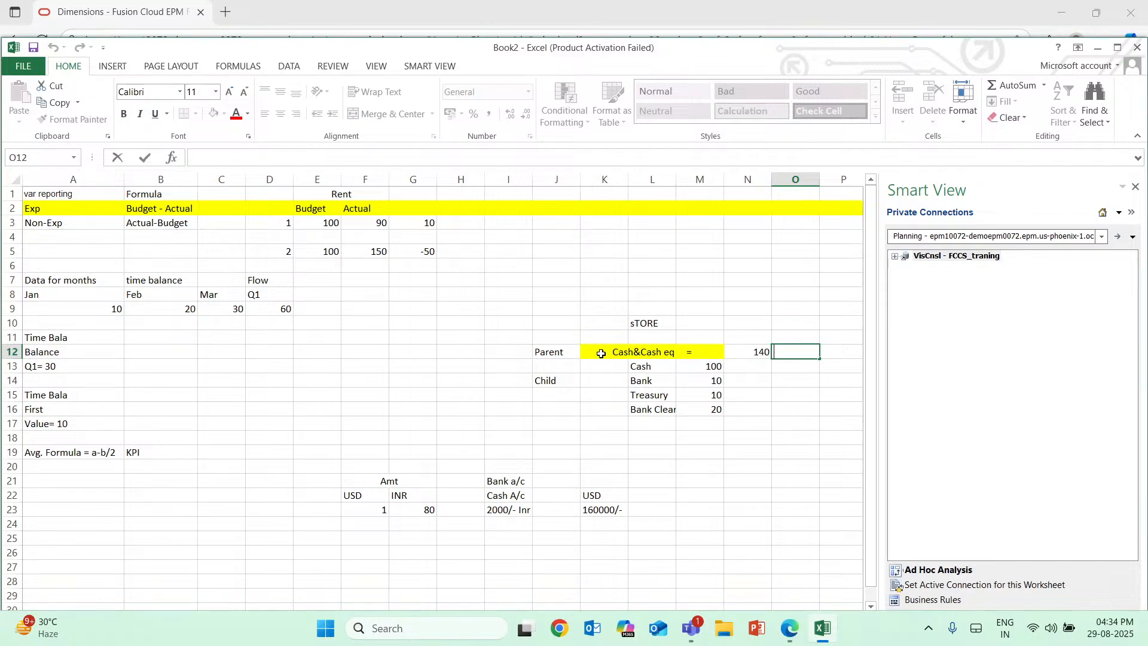
pyautogui.moveTo(601, 354); pyautogui.dragTo(839, 350)
pyautogui.click(799, 351)
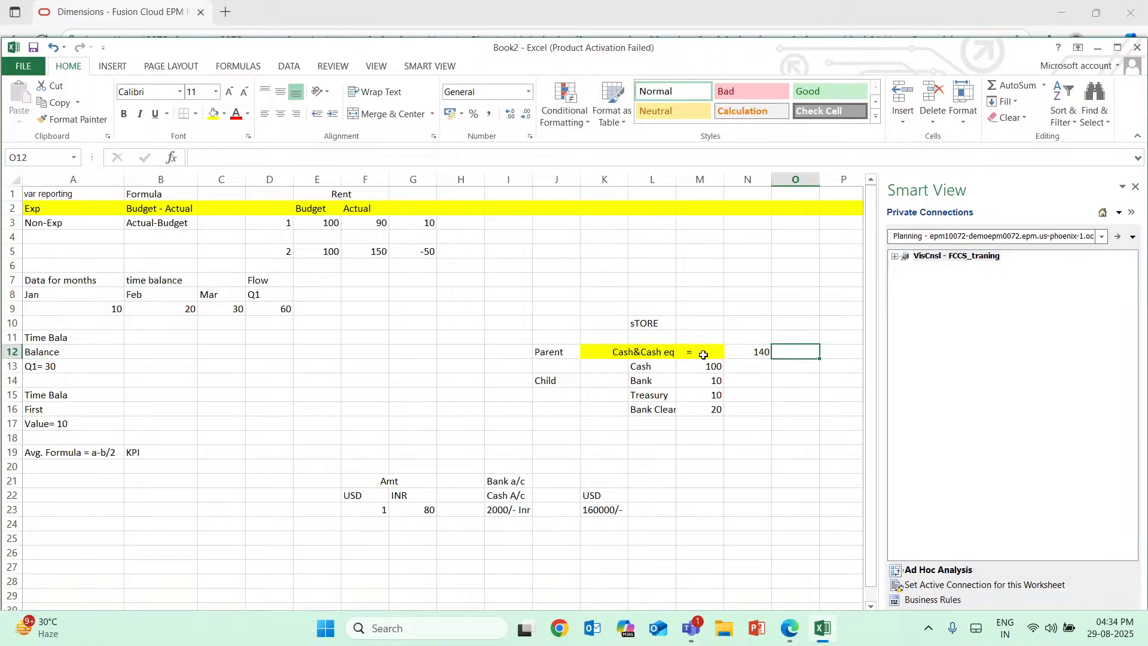
pyautogui.doubleClick(793, 353)
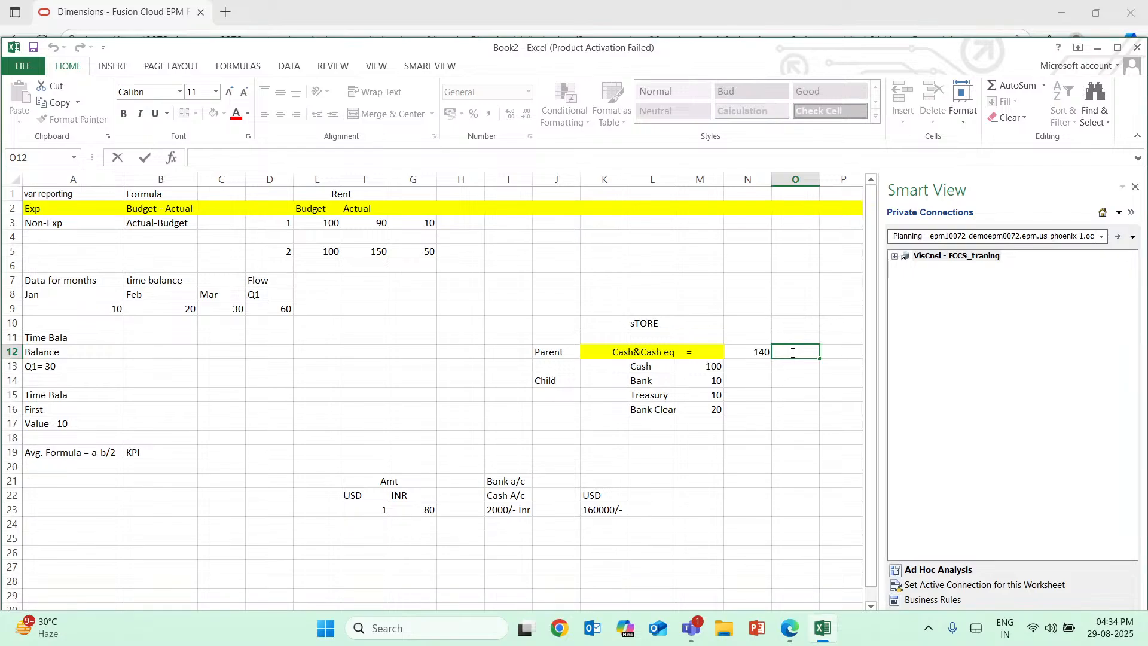
pyautogui.write('Dynamic Cl')
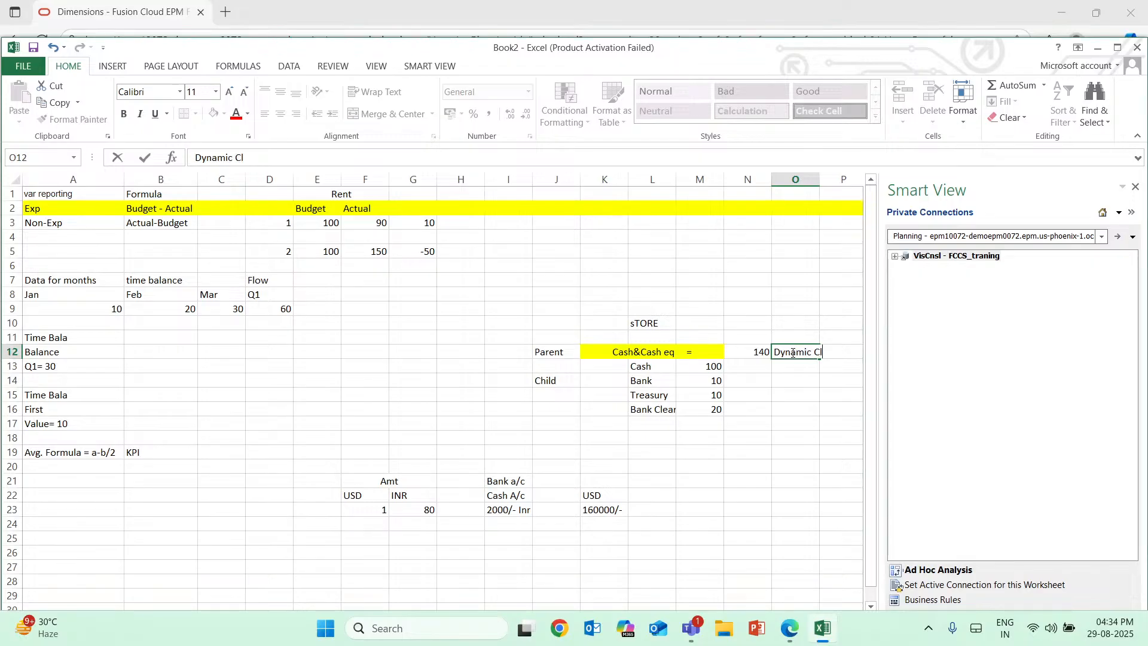
pyautogui.write('a')
pyautogui.write('c')
pyautogui.press('BackSpace')
pyautogui.press('BackSpace')
pyautogui.press('BackSpace')
pyautogui.write('alc')
# Widen column O to fit the Dynamic Calc label, and widen column N beside it.
pyautogui.click(821, 180)
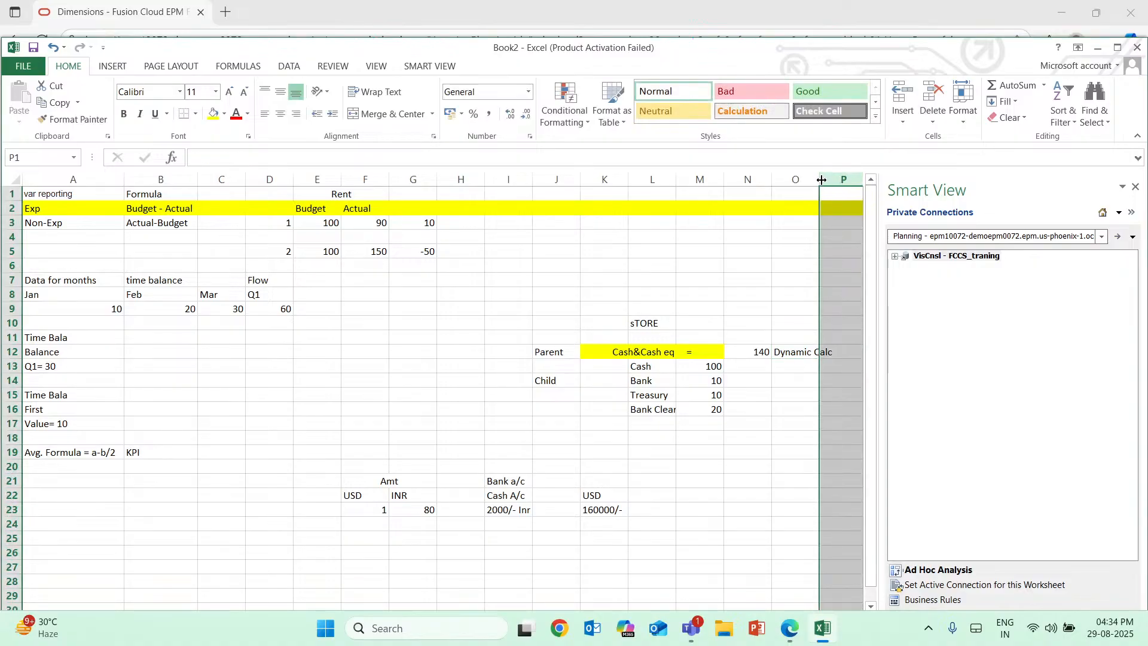
pyautogui.moveTo(824, 180); pyautogui.dragTo(834, 179)
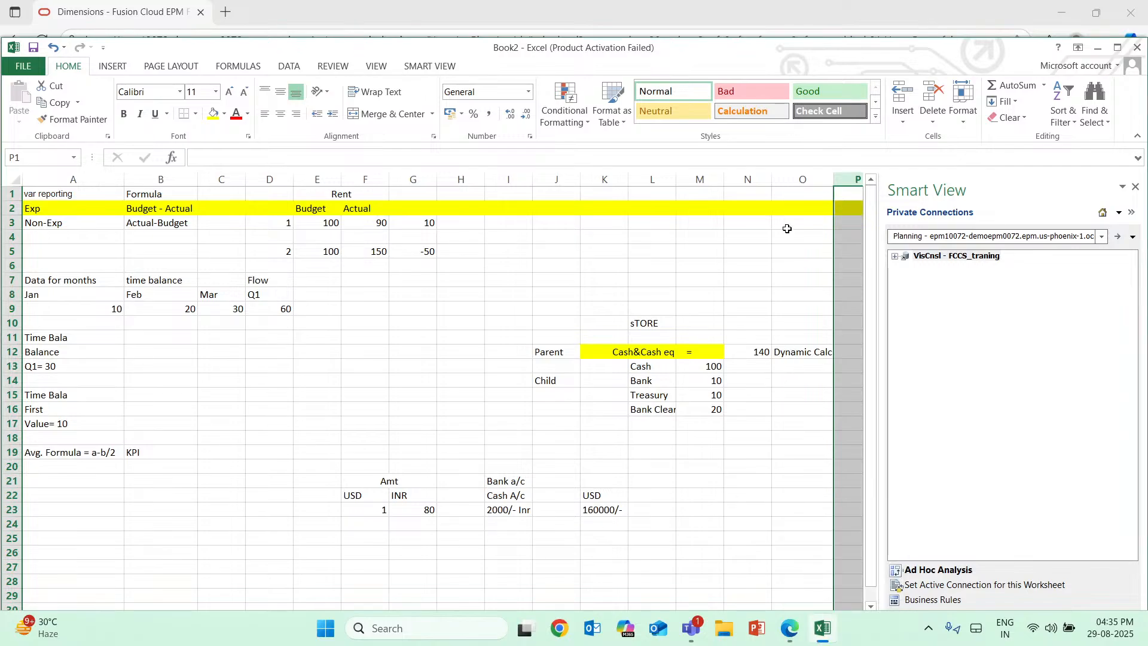
pyautogui.moveTo(772, 179); pyautogui.dragTo(793, 180)
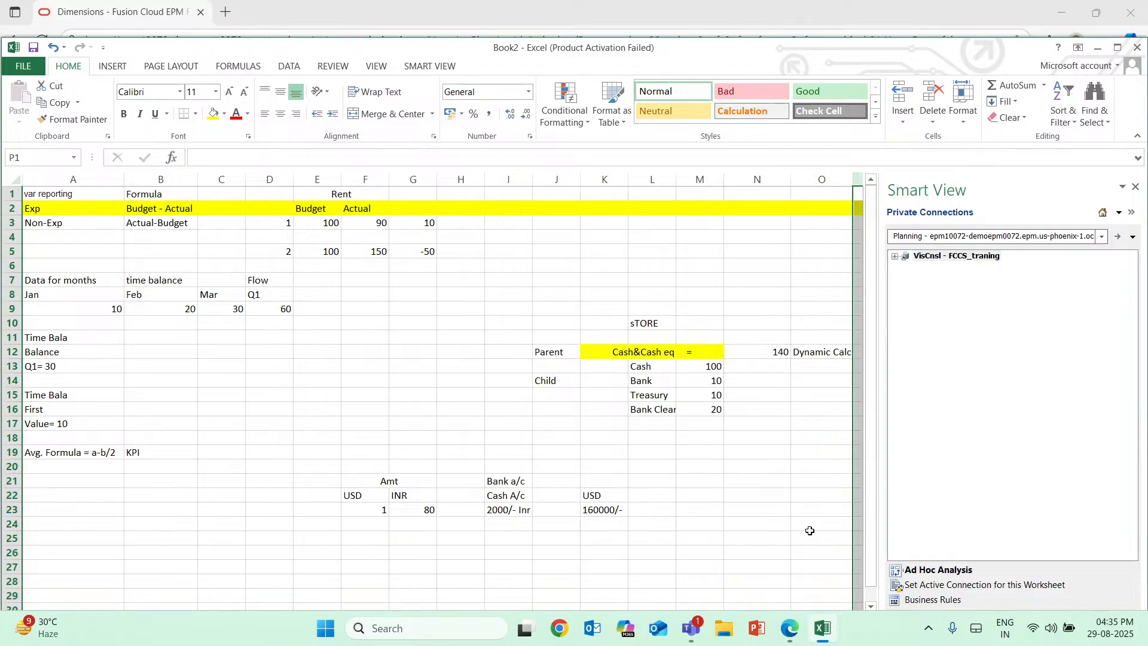
# Switch to Oracle in the browser, view the Data Storage choices for member 11101, and return to the Excel workbook.
pyautogui.moveTo(799, 637)
pyautogui.click(796, 644)
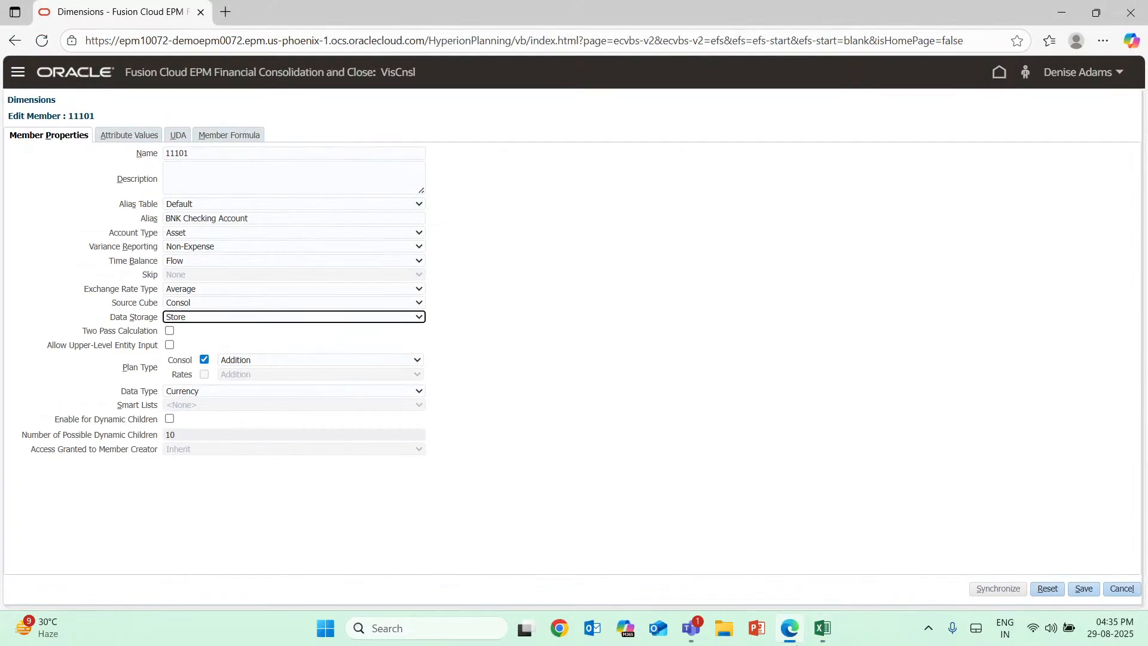
pyautogui.click(418, 317)
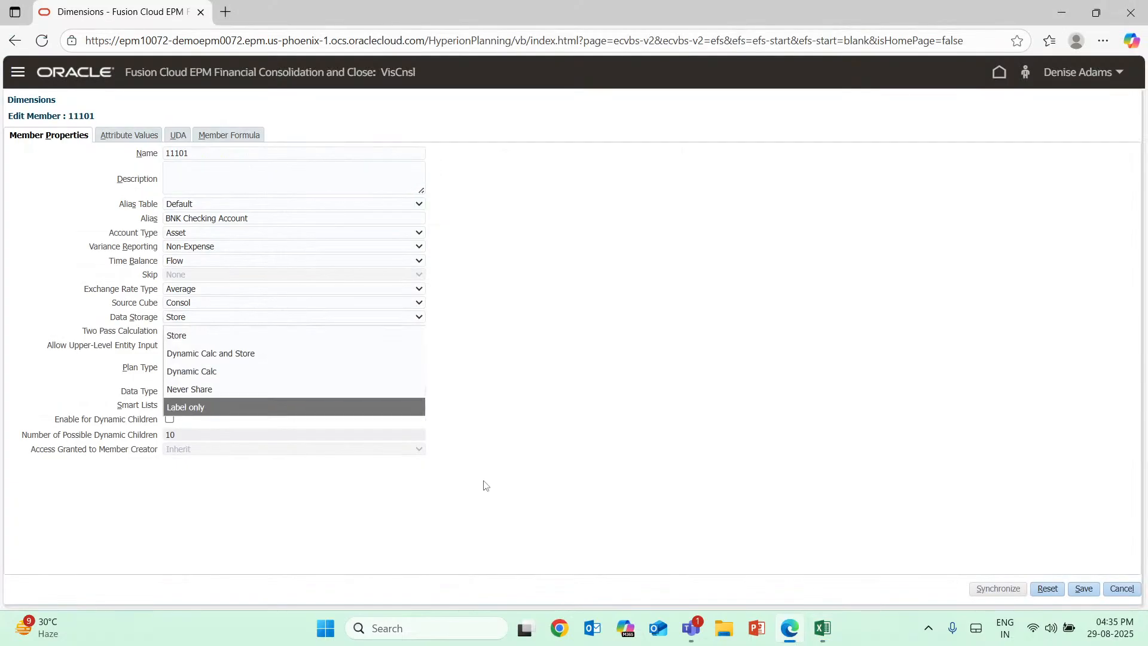
pyautogui.click(824, 629)
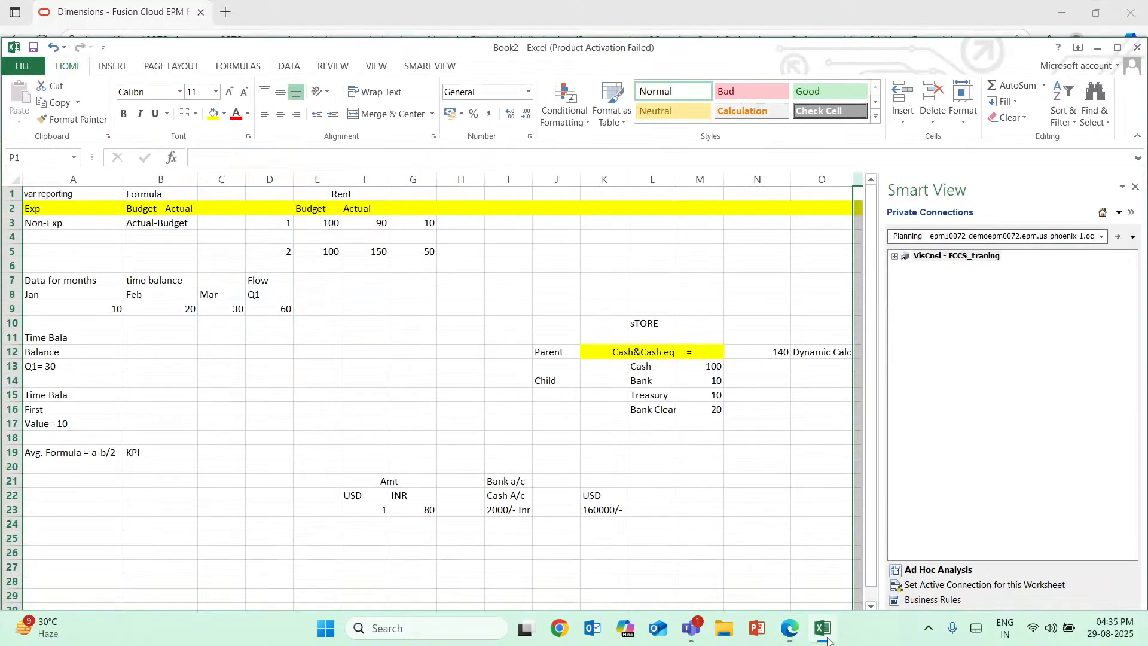
# Remove the "sTORE" label from L10 and enter it in N15 beside the Treasury child amount.
pyautogui.click(640, 323)
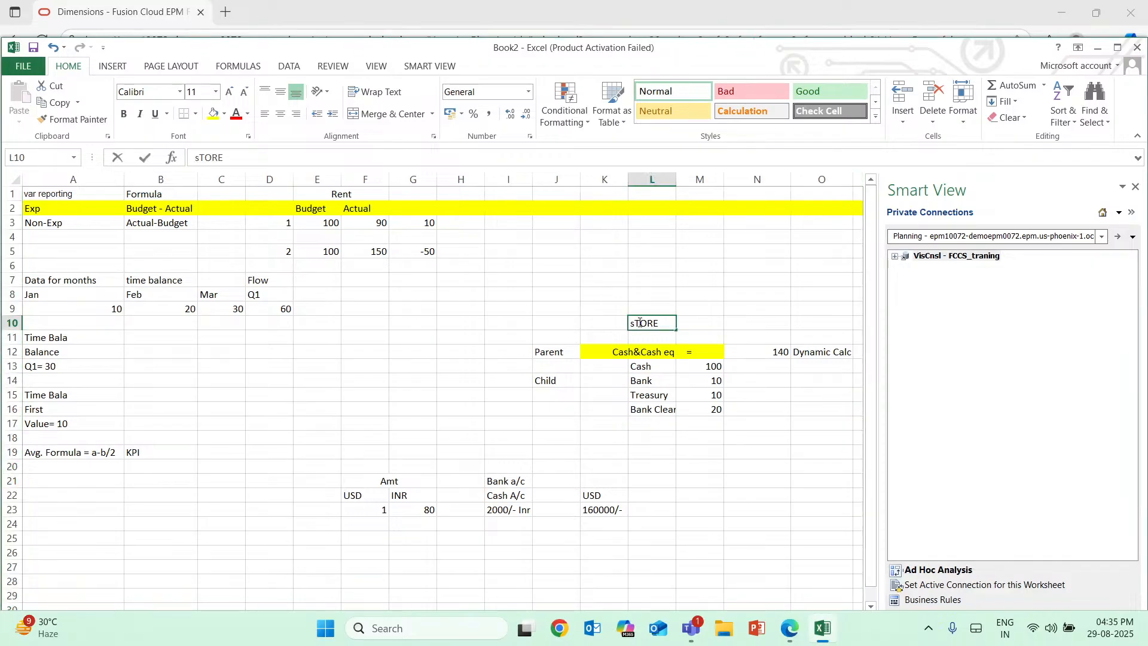
pyautogui.press('BackSpace')
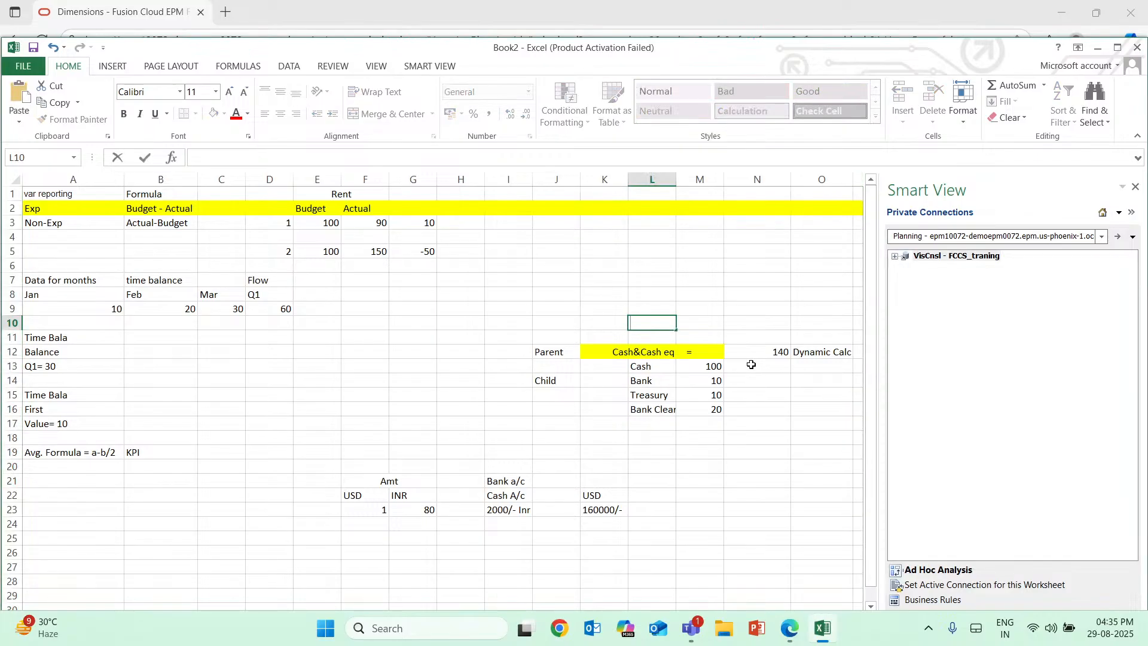
pyautogui.moveTo(751, 364); pyautogui.dragTo(762, 409)
pyautogui.hotkey('ctrl', 'v')
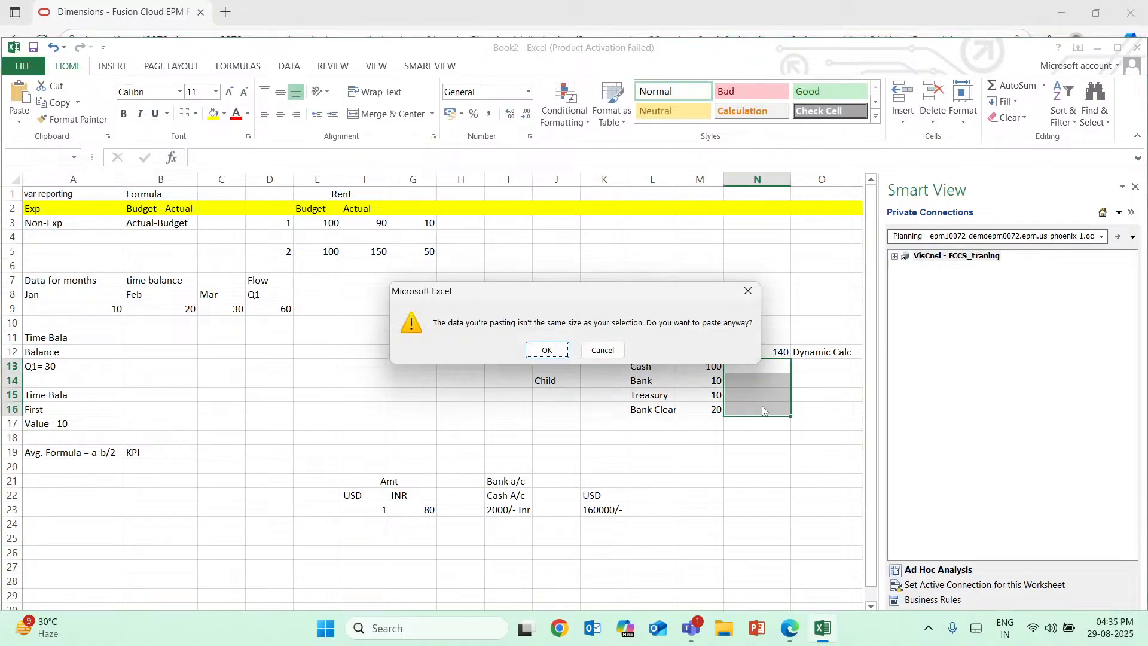
pyautogui.press('Escape')
pyautogui.click(751, 396)
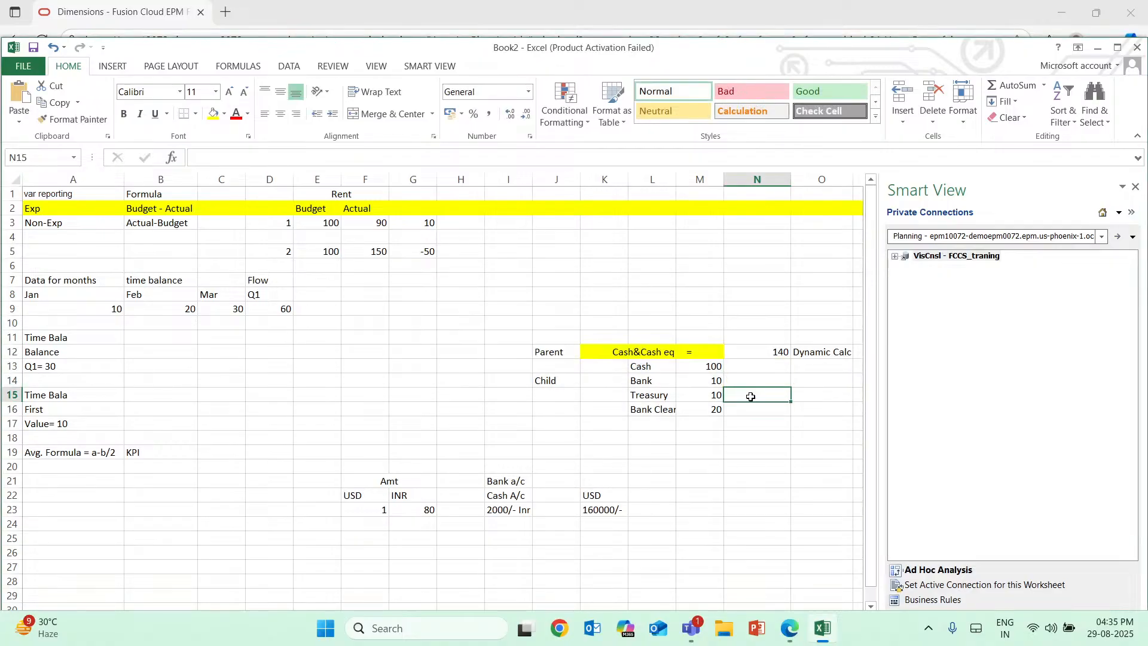
pyautogui.write('sTORE')
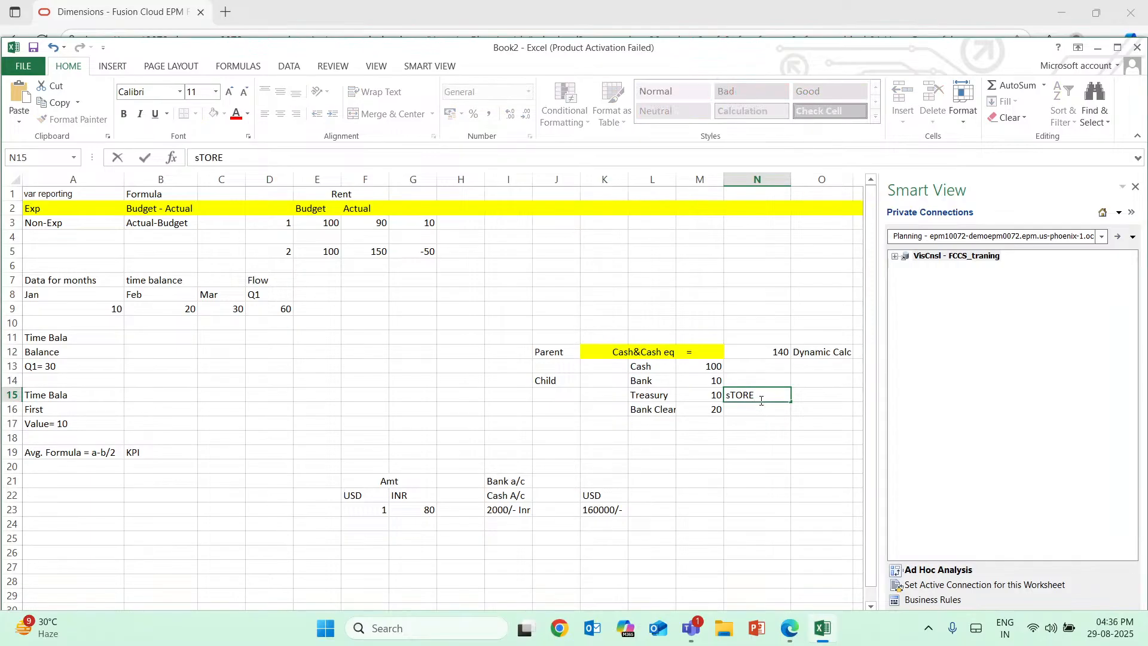
pyautogui.write('/')
# Change the storage label in N15 to "STORE/Never Share" for the child accounts.
pyautogui.click(729, 396)
pyautogui.press('Delete')
pyautogui.write('S')
pyautogui.write('N')
pyautogui.write('w')
pyautogui.press('BackSpace')
pyautogui.write('ever S')
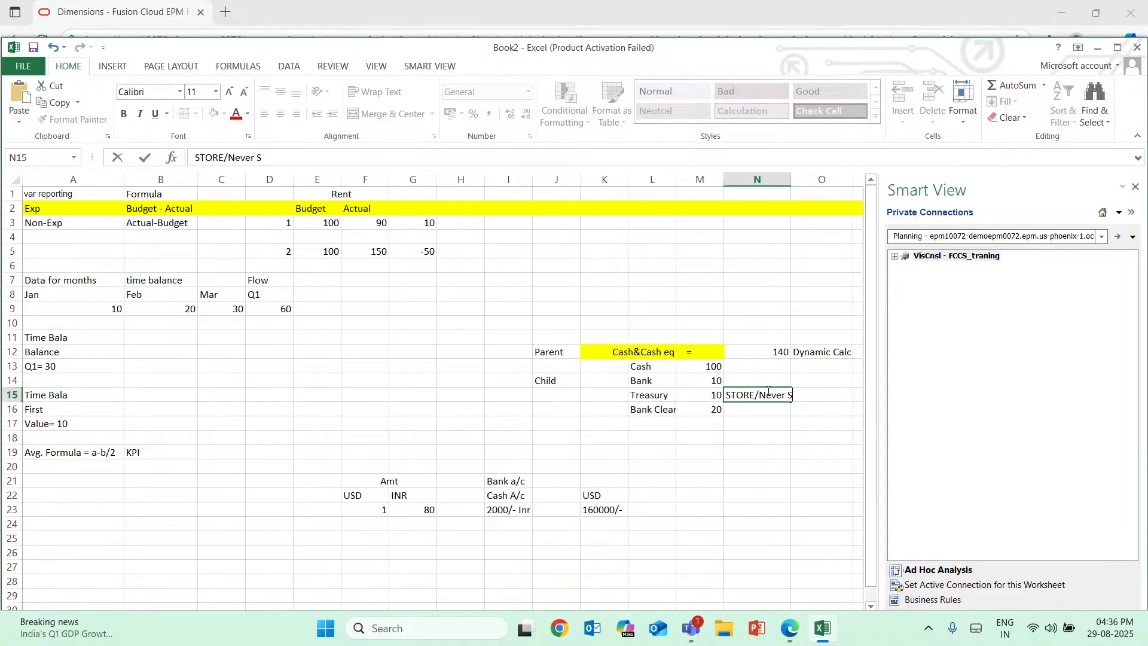
pyautogui.write('hare')
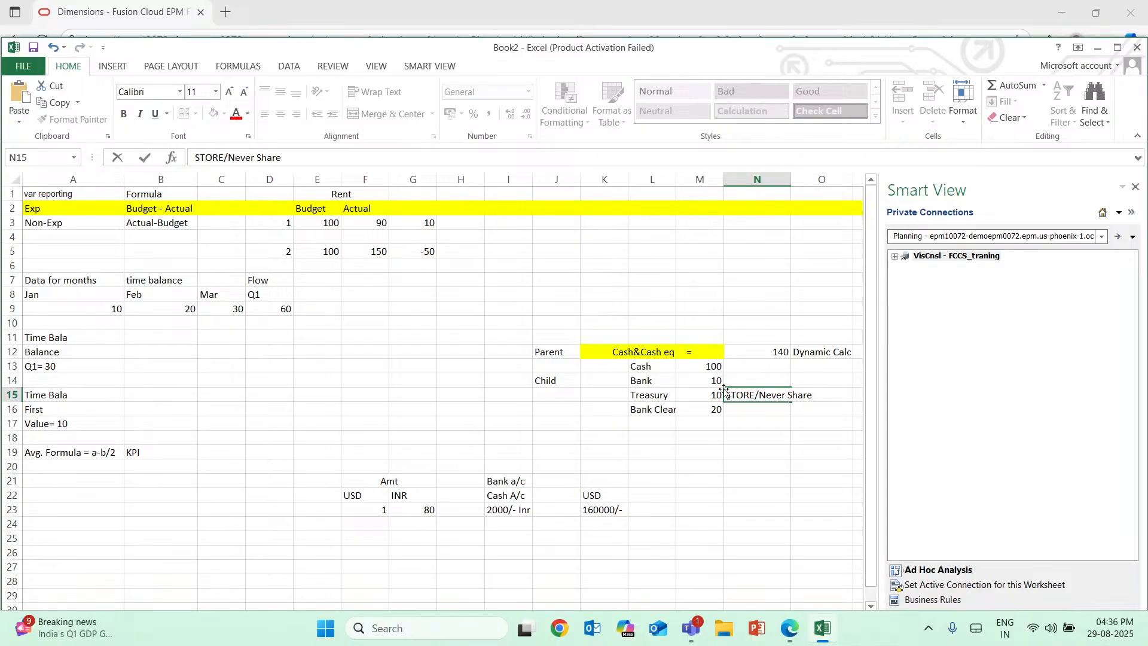
pyautogui.moveTo(638, 365); pyautogui.dragTo(661, 411)
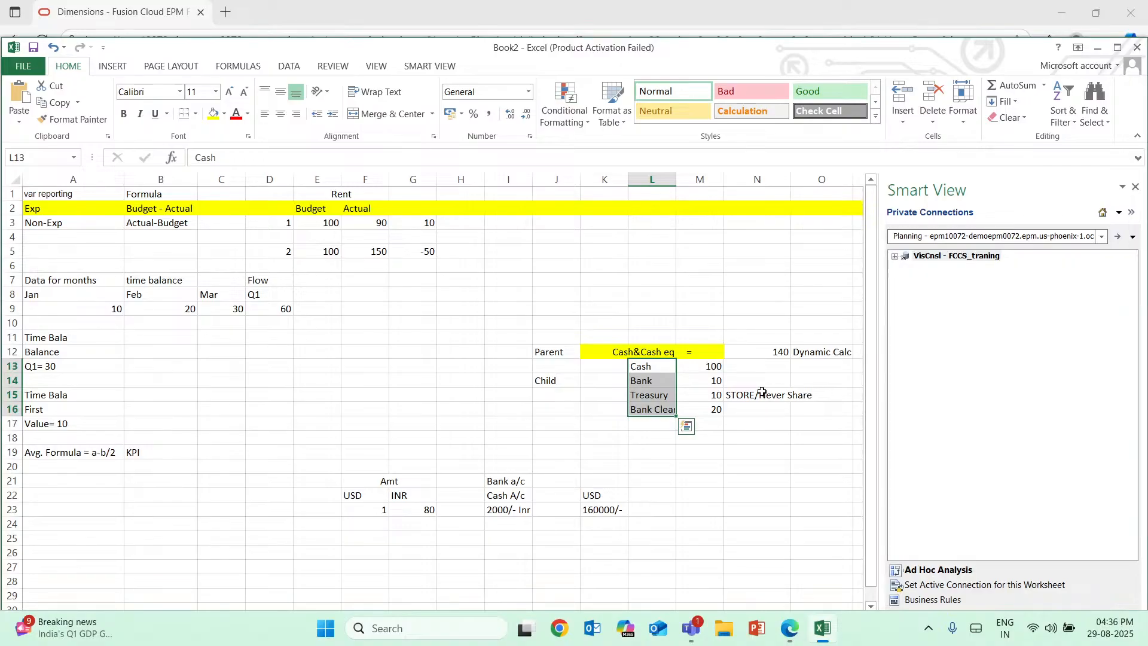
pyautogui.click(790, 395)
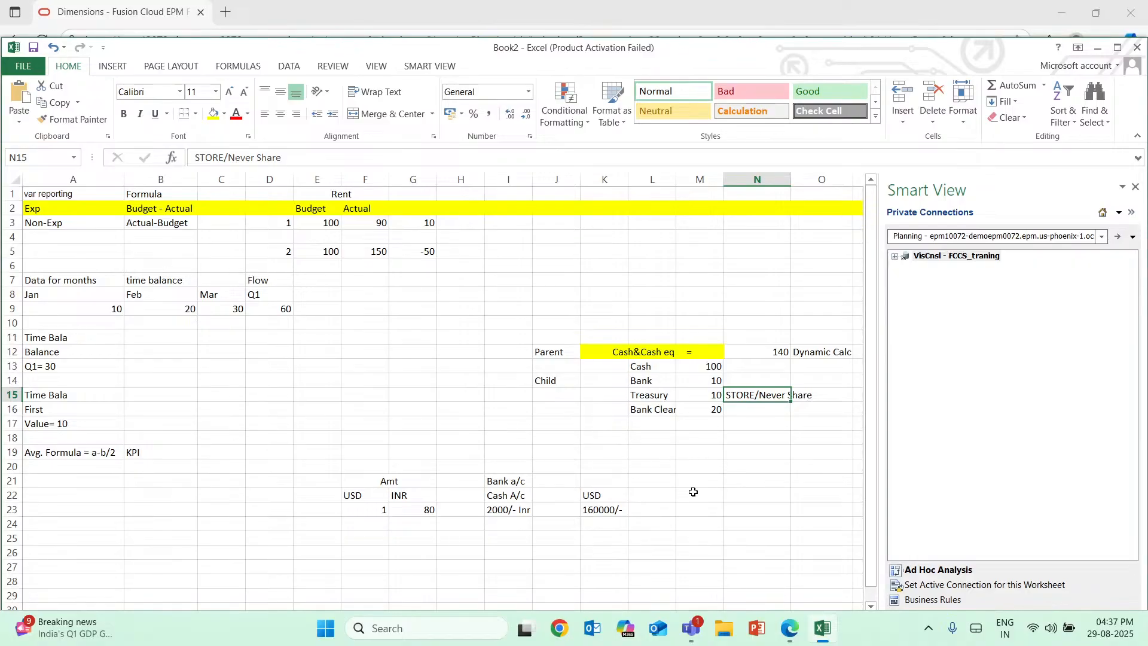
# Enter the label "ratios" in I30, below the currency conversion example.
pyautogui.scroll(-2, 693, 491)
pyautogui.scroll(-3, 710, 448)
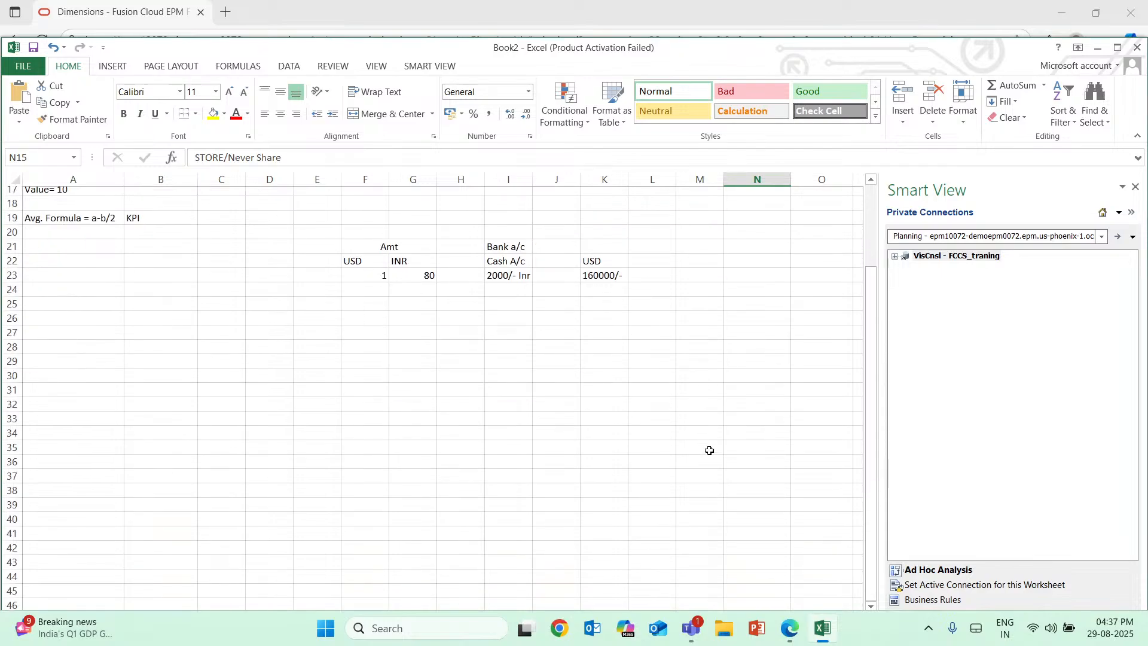
pyautogui.doubleClick(495, 377)
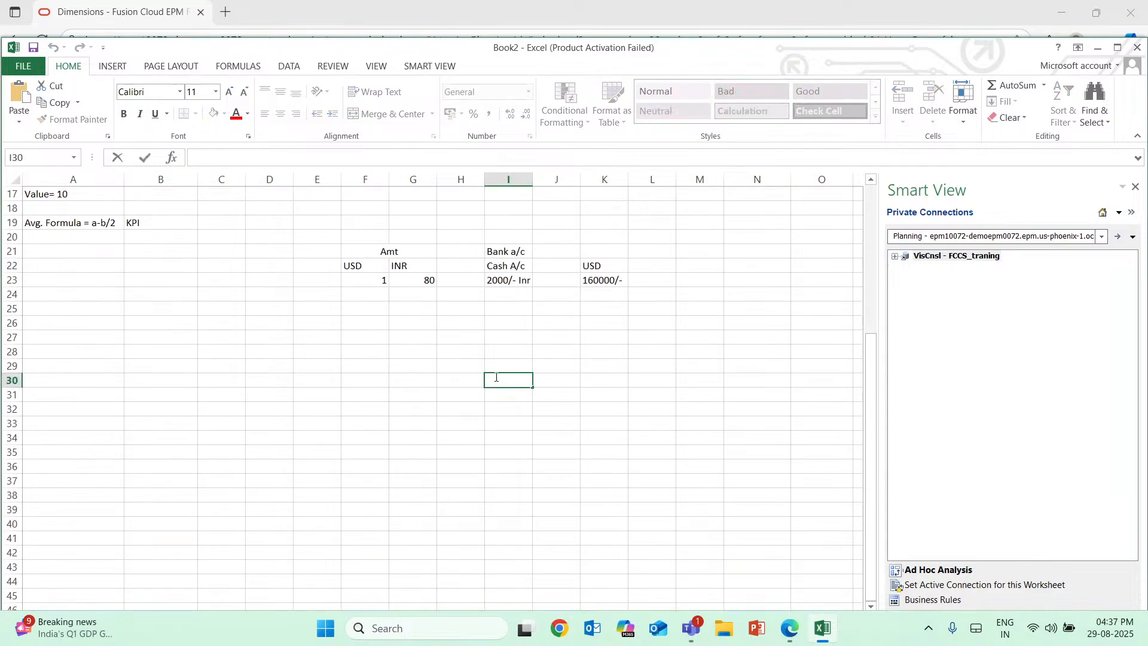
pyautogui.scroll(5, 496, 377)
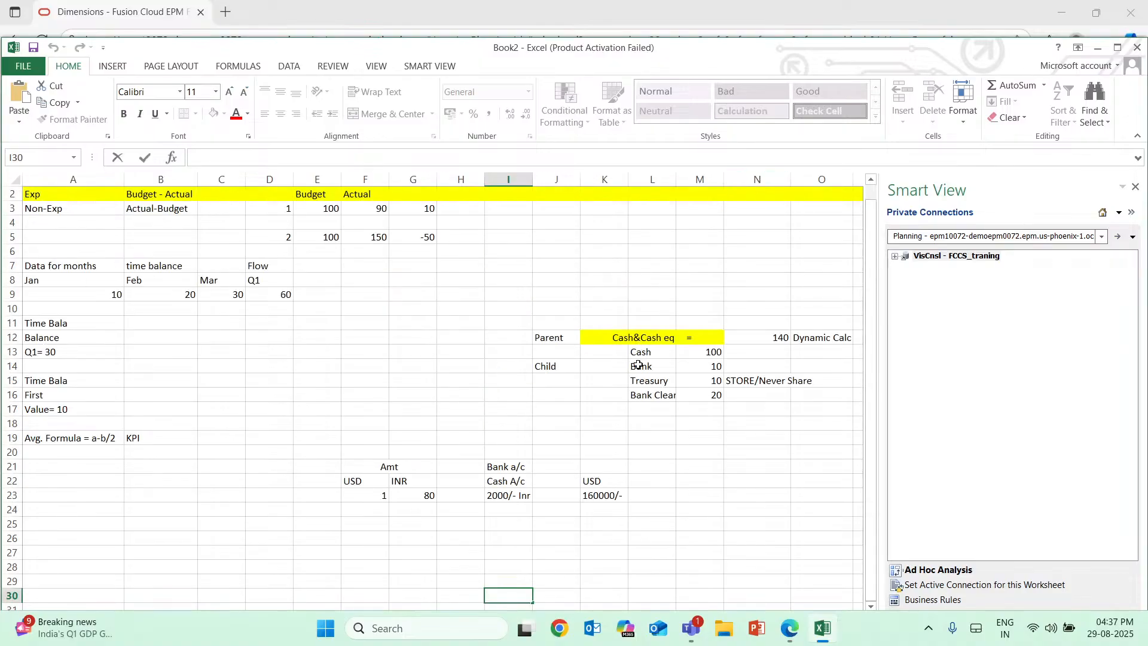
pyautogui.scroll(-4, 639, 365)
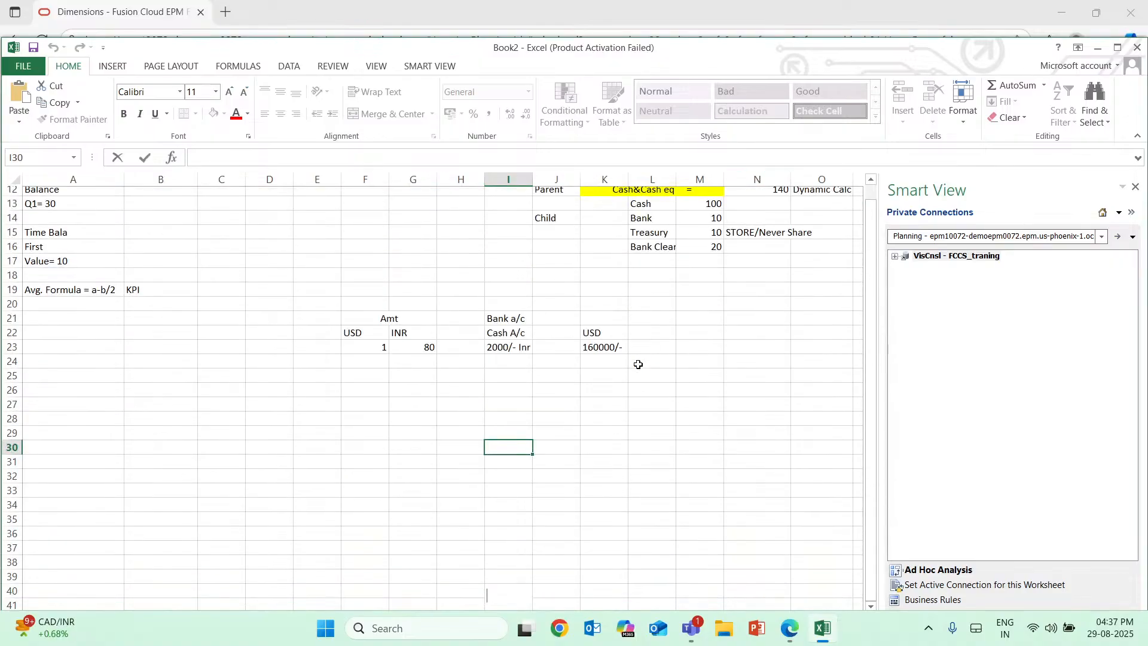
pyautogui.doubleClick(501, 423)
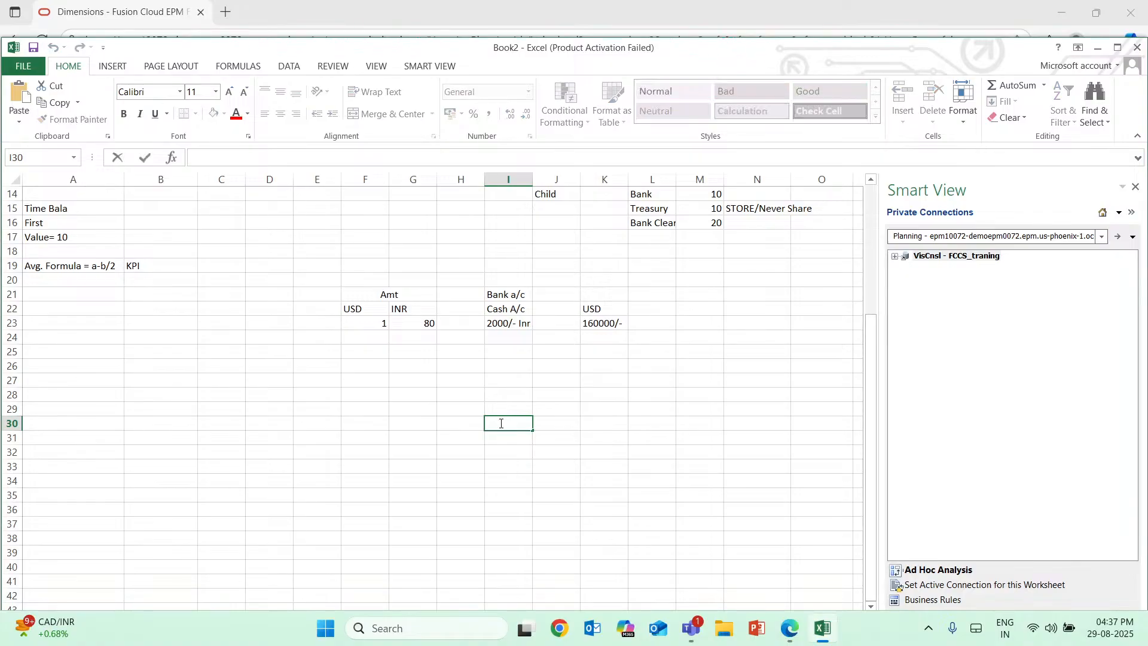
pyautogui.write('ratios')
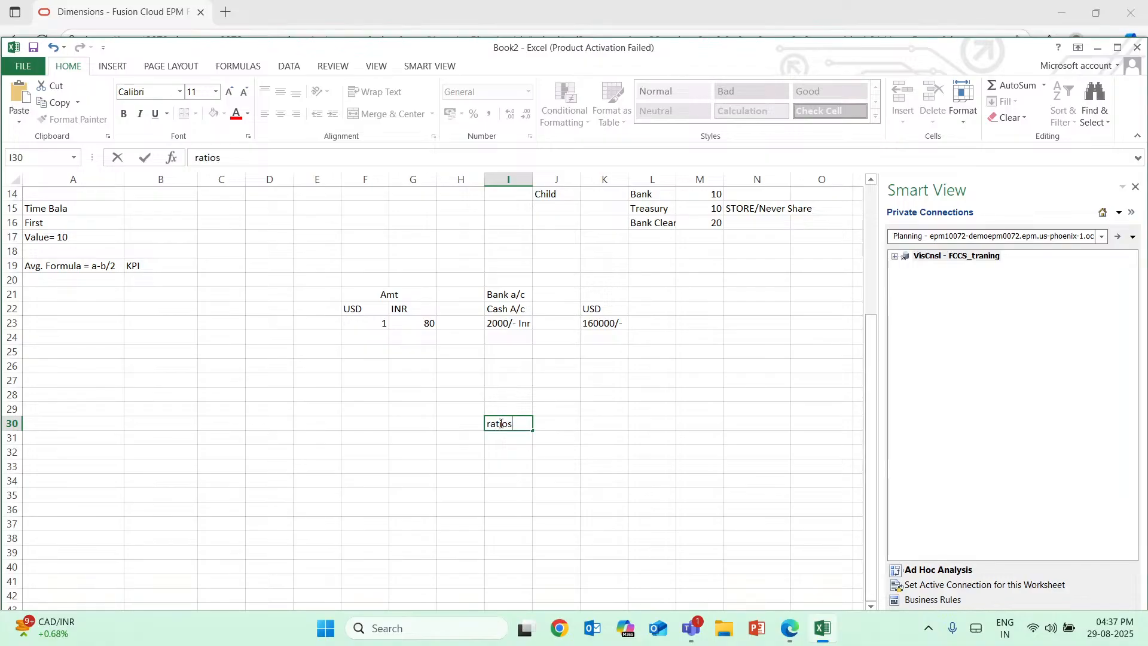
pyautogui.press('Return')
# Enter the label "Other Assest" in I31 directly under the ratios label.
pyautogui.write('Ot')
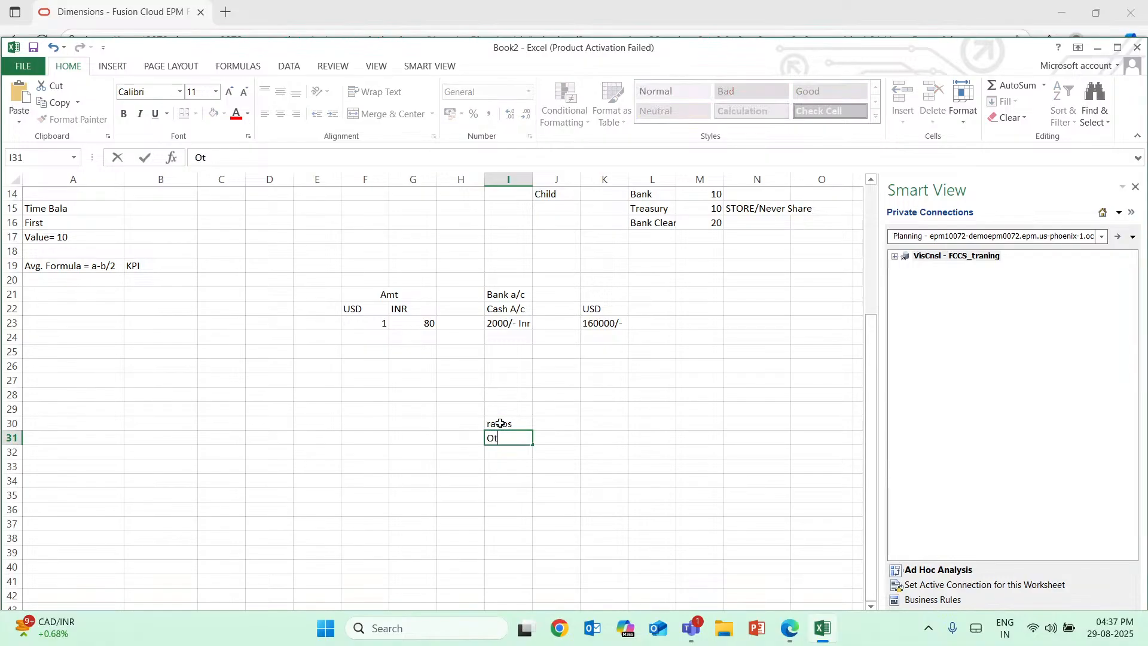
pyautogui.write('her Assest')
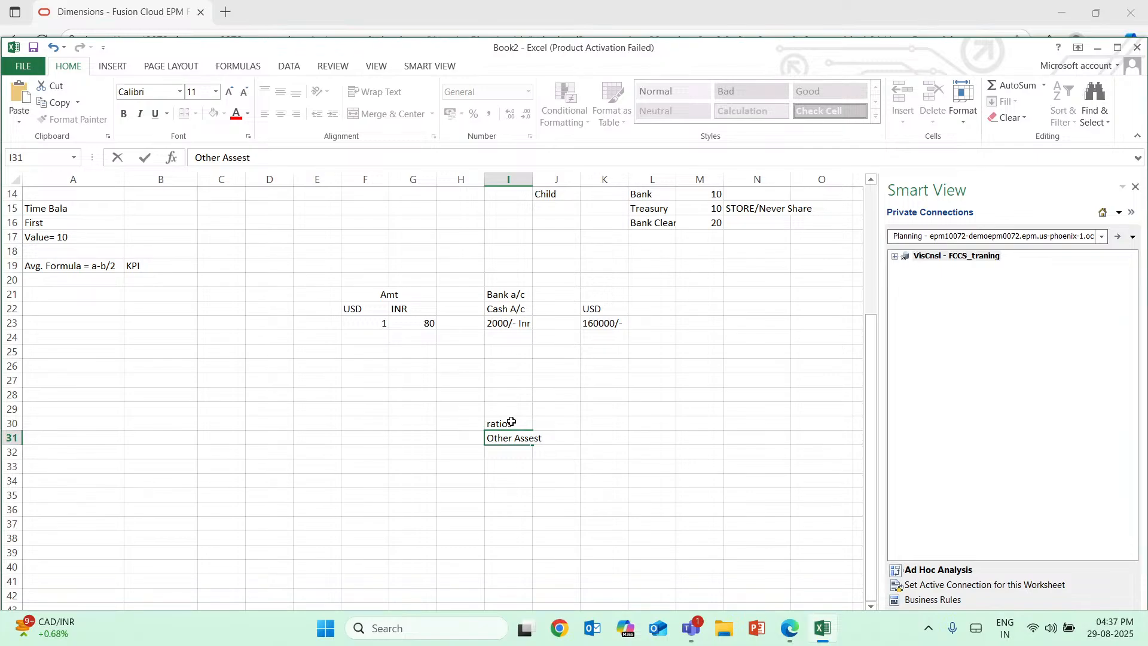
pyautogui.moveTo(511, 417); pyautogui.dragTo(526, 439)
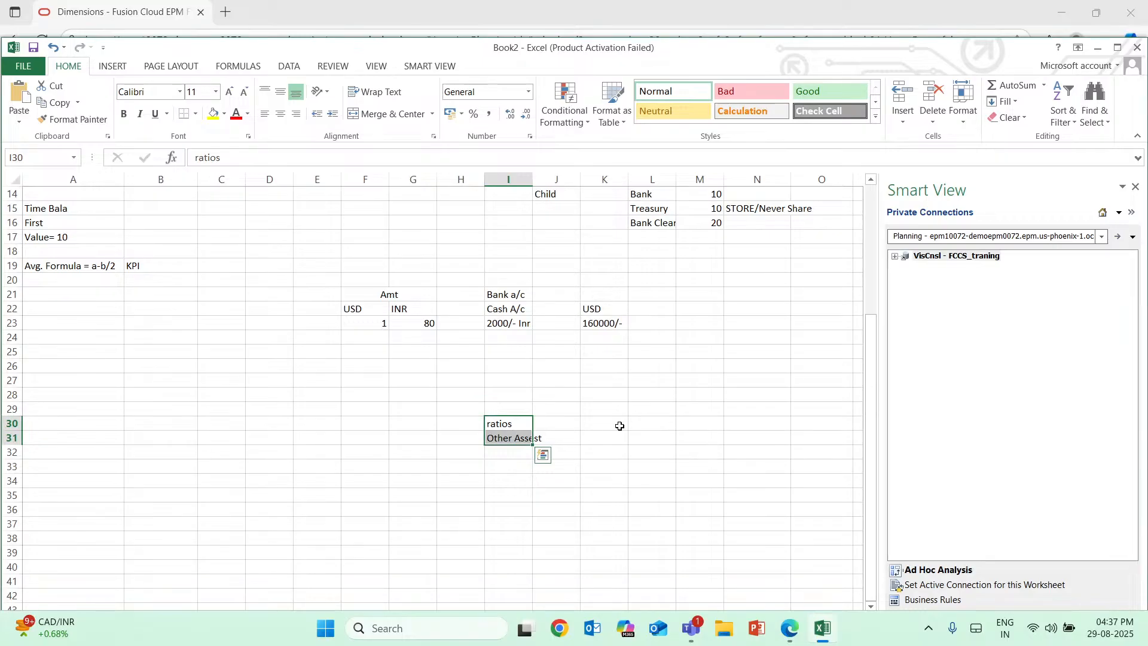
pyautogui.scroll(1, 619, 426)
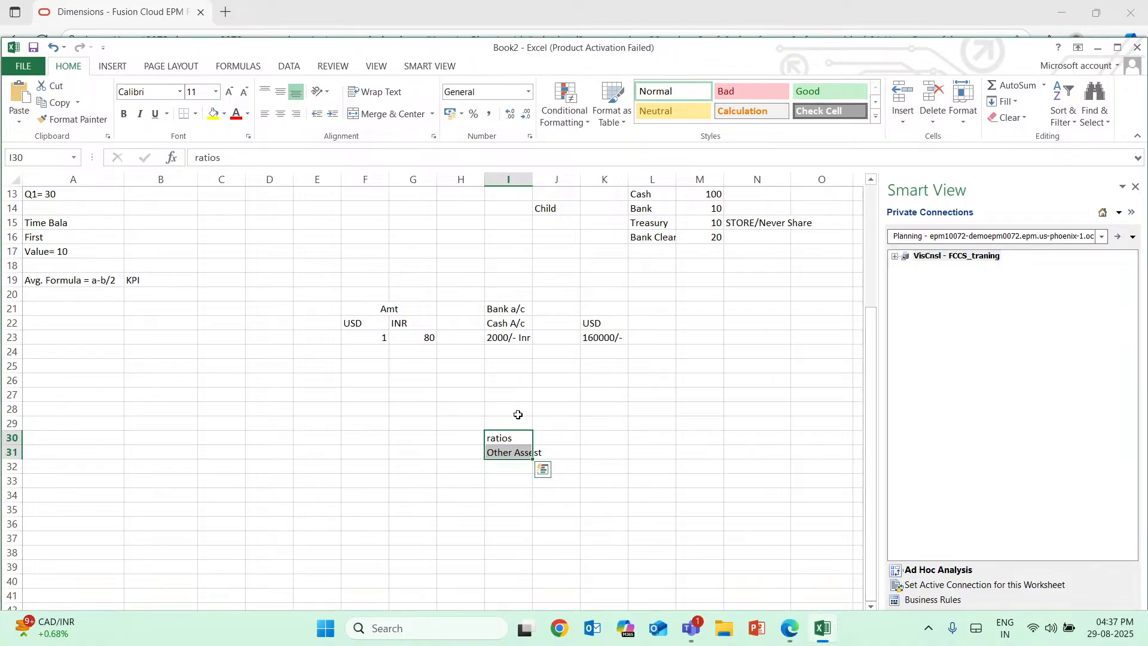
pyautogui.scroll(3, 580, 419)
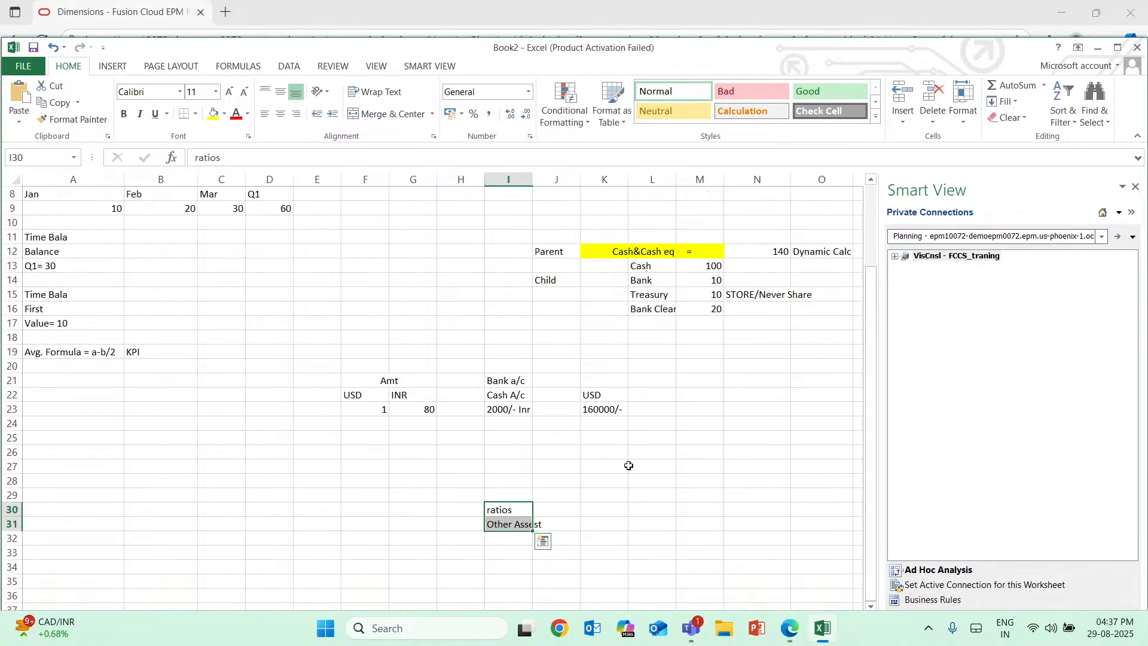
# Enter "Treasury (Shared)" in K31 on the Other Assest row, and select column I.
pyautogui.doubleClick(575, 524)
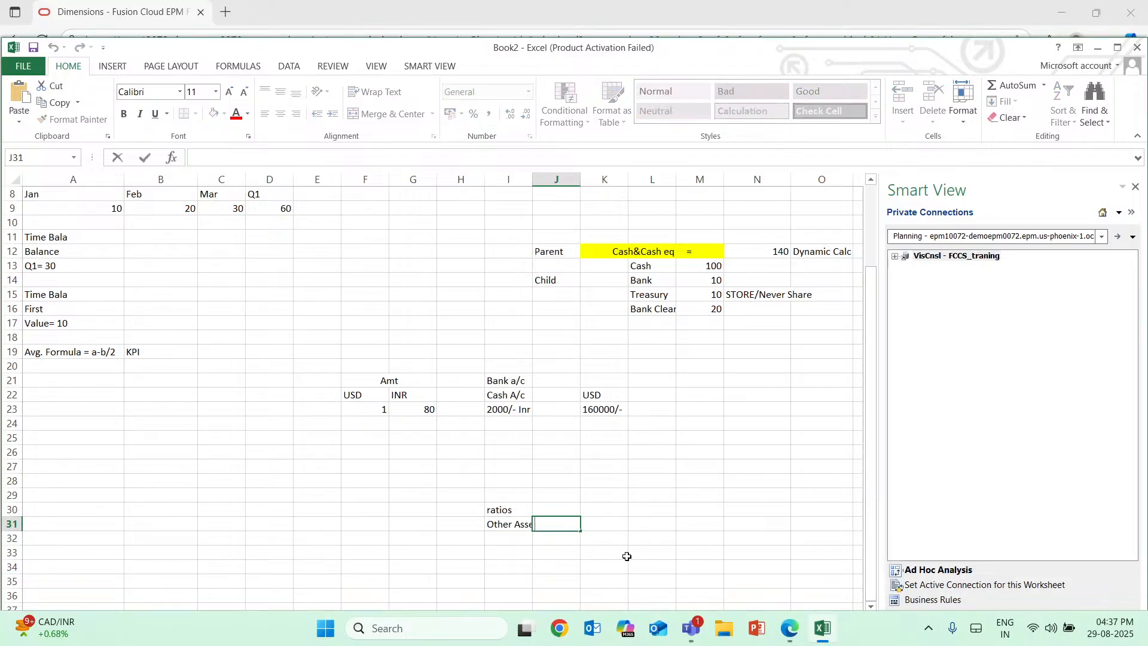
pyautogui.click(600, 526)
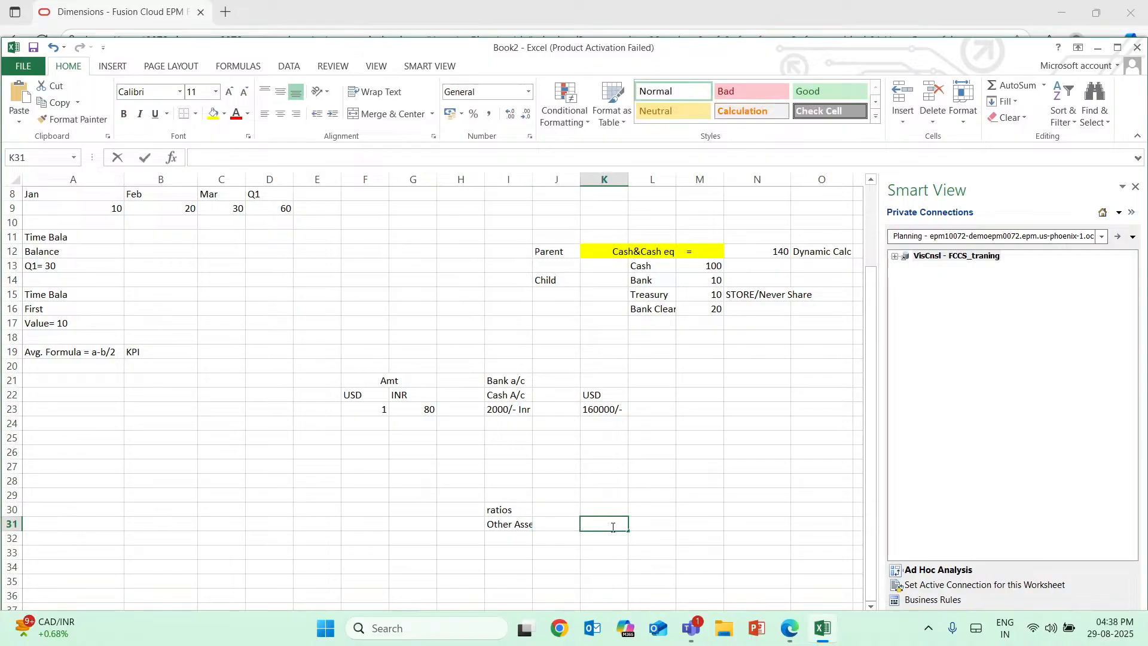
pyautogui.write('Te')
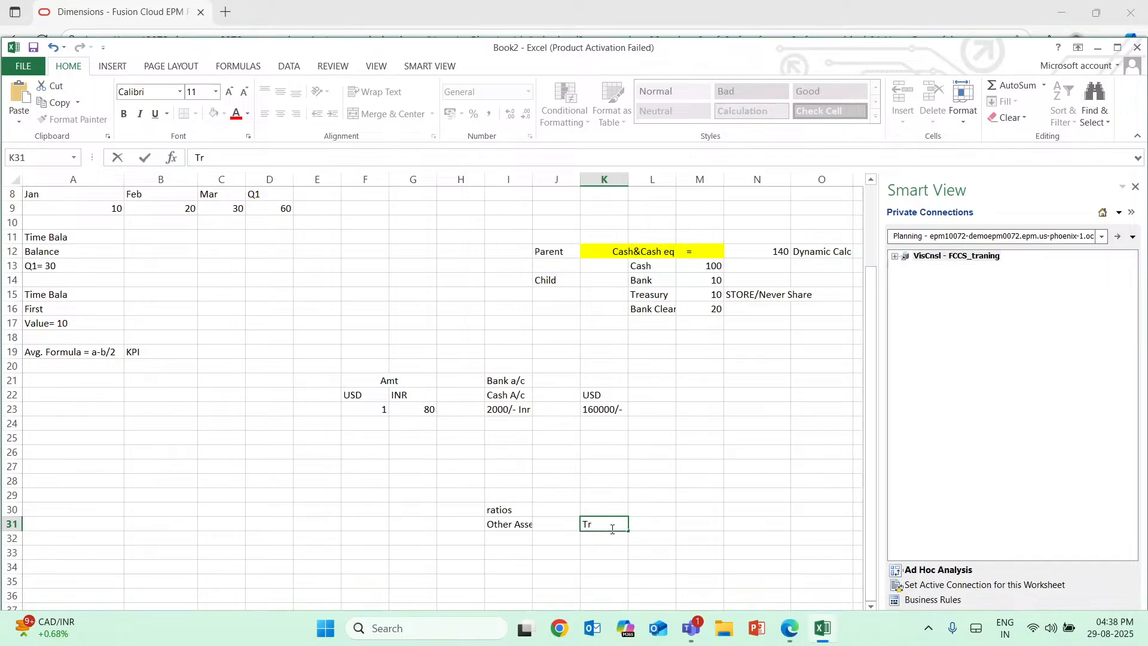
pyautogui.write('easury (Shared)')
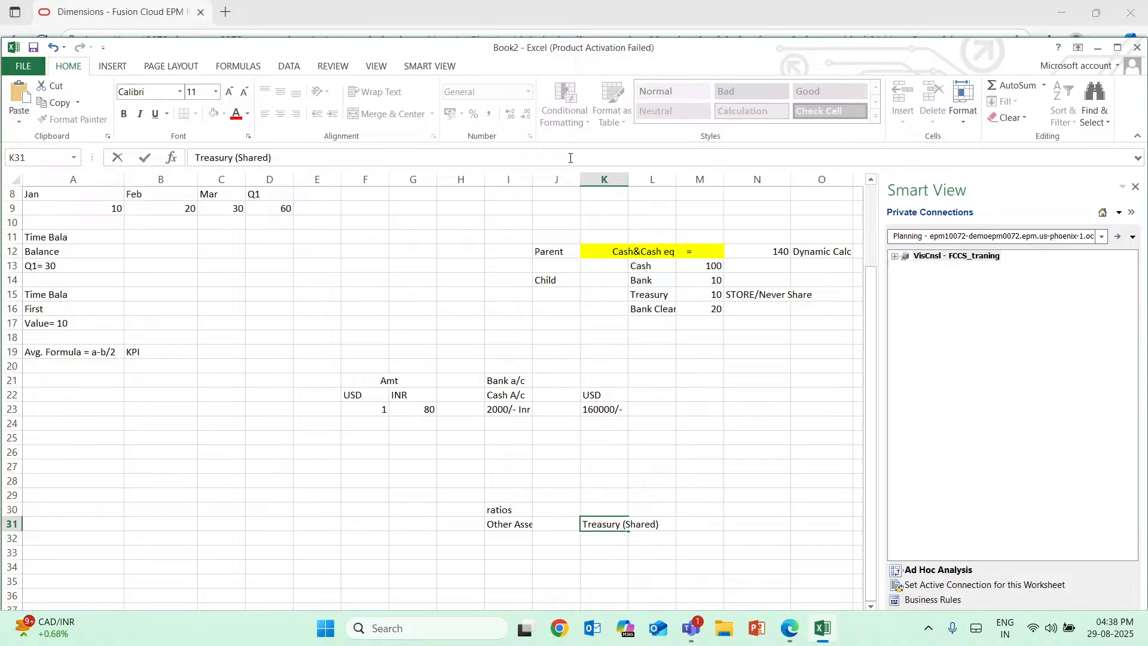
pyautogui.click(530, 179)
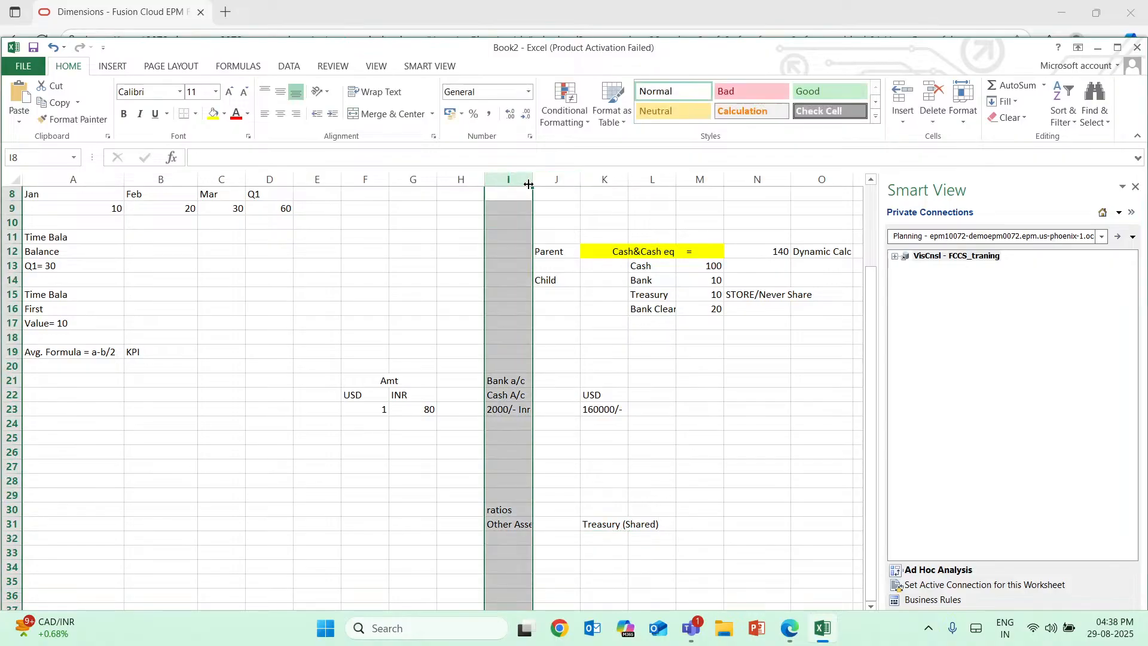
# Widen column I to fit the full "Other Assest" label.
pyautogui.moveTo(533, 184); pyautogui.dragTo(552, 186)
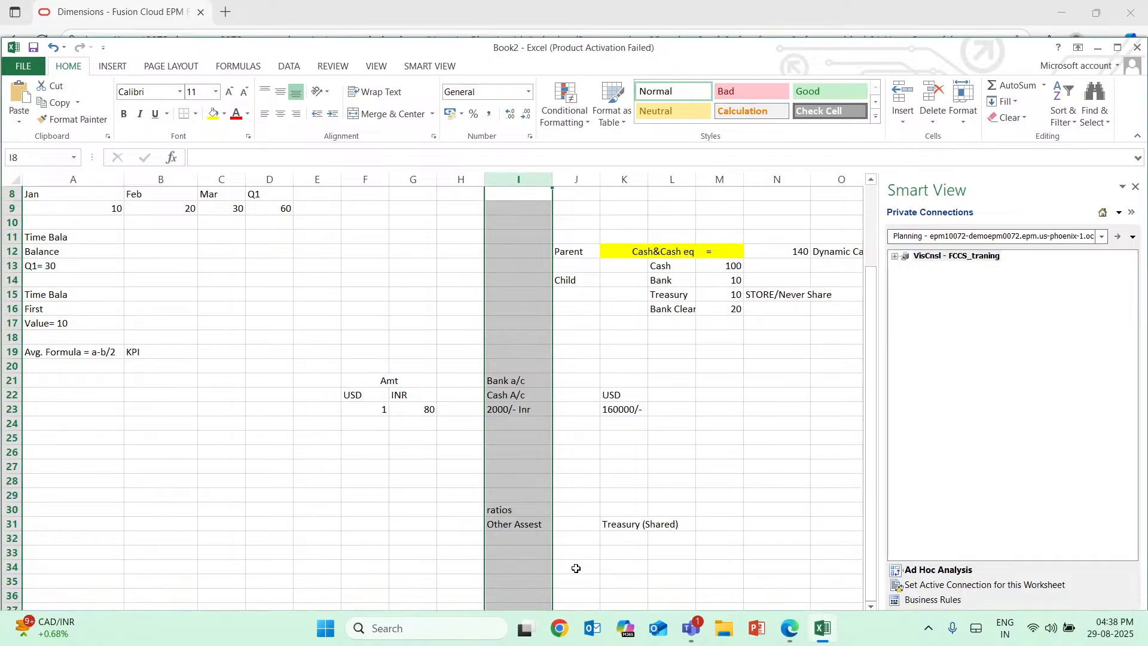
pyautogui.scroll(1, 597, 432)
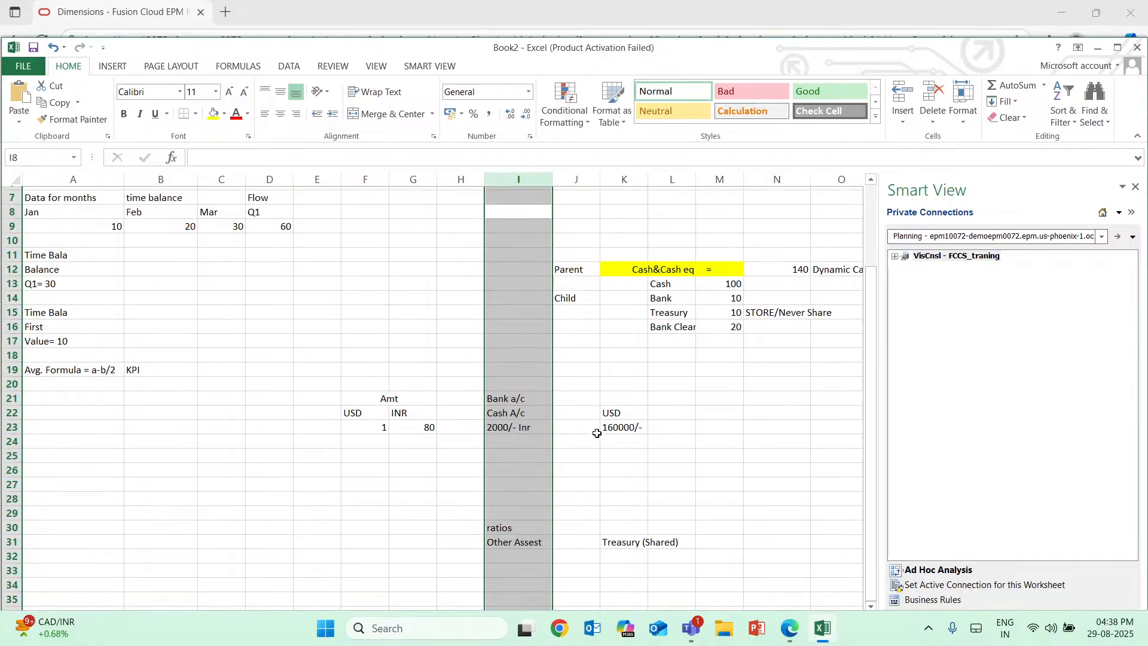
pyautogui.scroll(-1, 597, 432)
pyautogui.scroll(-1, 597, 433)
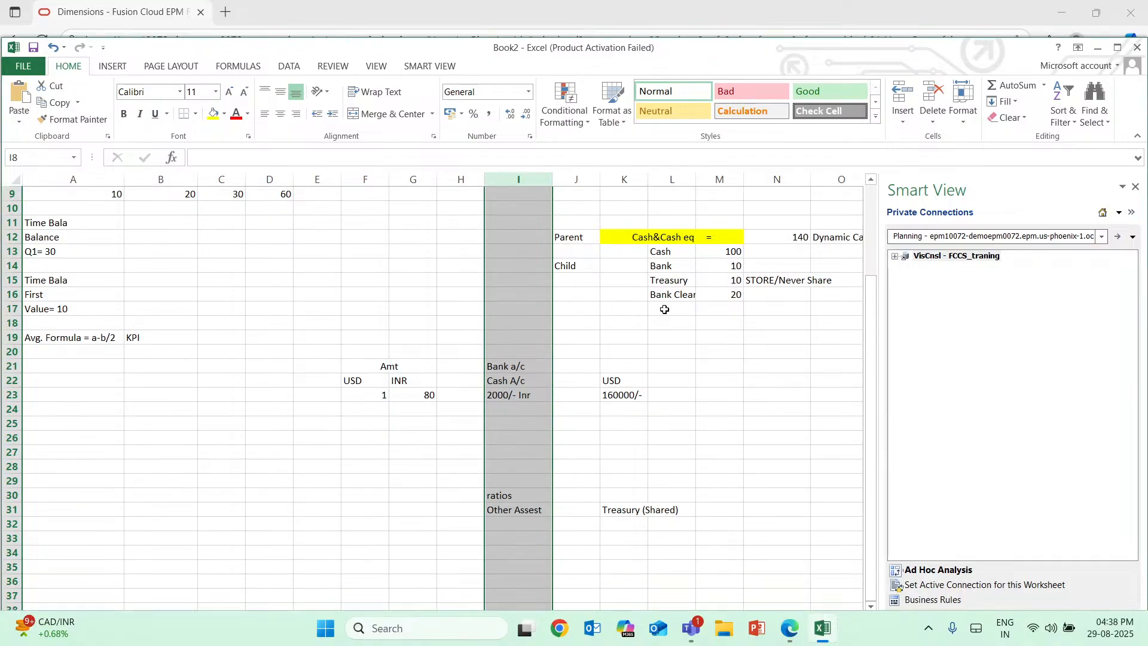
# Compare the Treasury child account in L15 with the Treasury (Shared) entry in K31, and examine the child accounts' amounts in M13:M16.
pyautogui.click(656, 281)
pyautogui.doubleClick(656, 281)
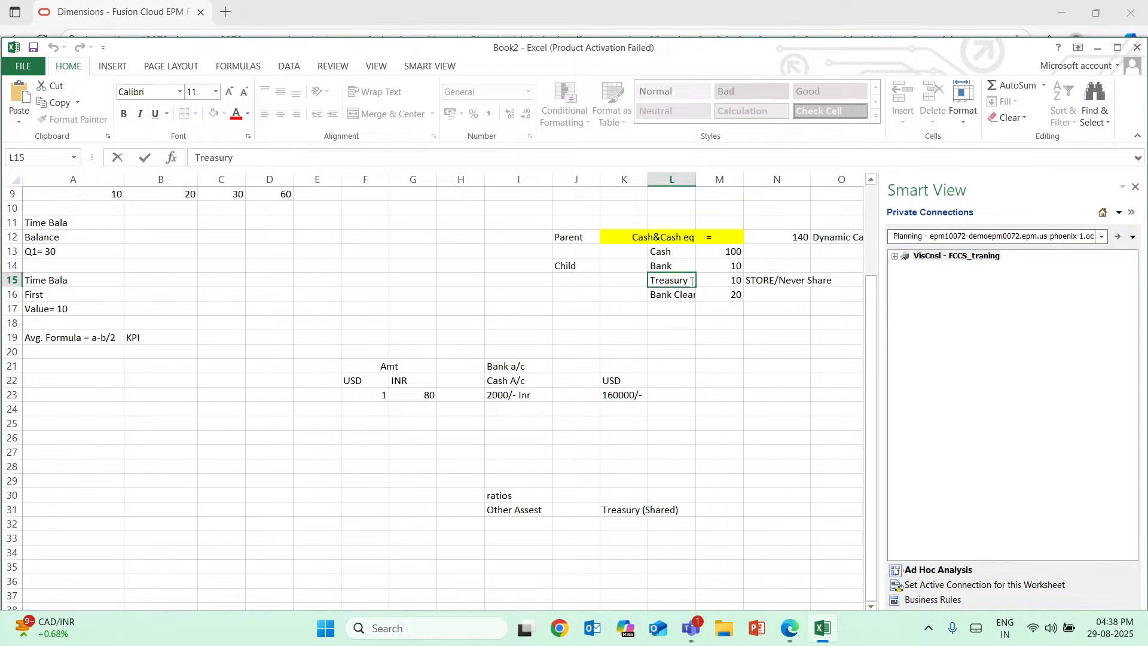
pyautogui.moveTo(692, 283); pyautogui.dragTo(646, 281)
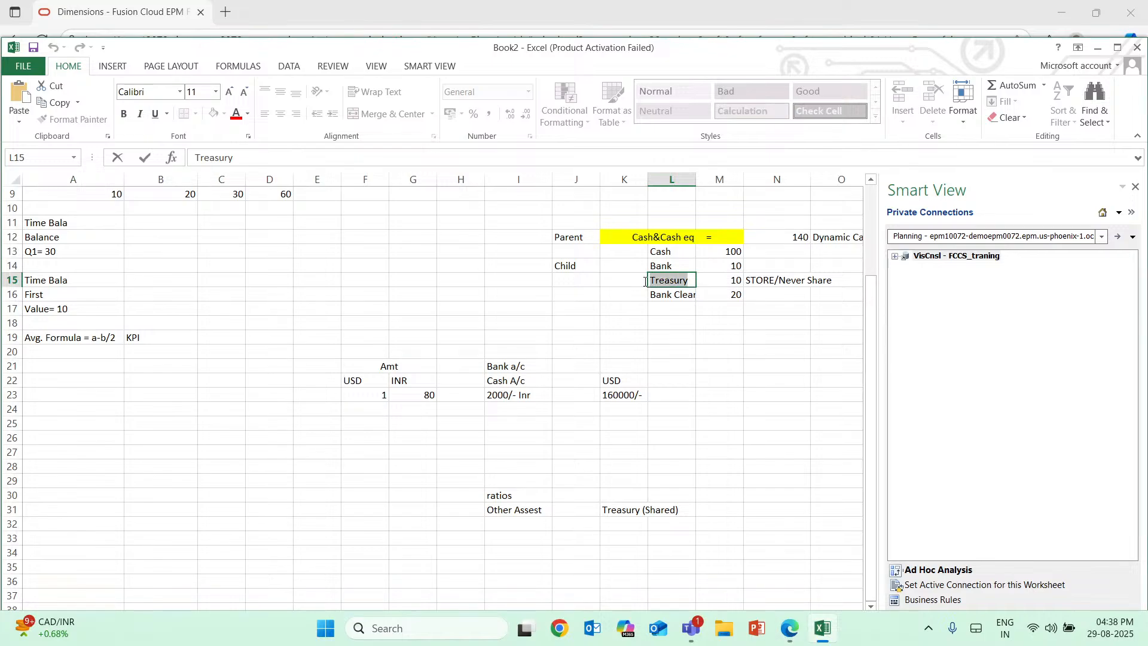
pyautogui.click(617, 511)
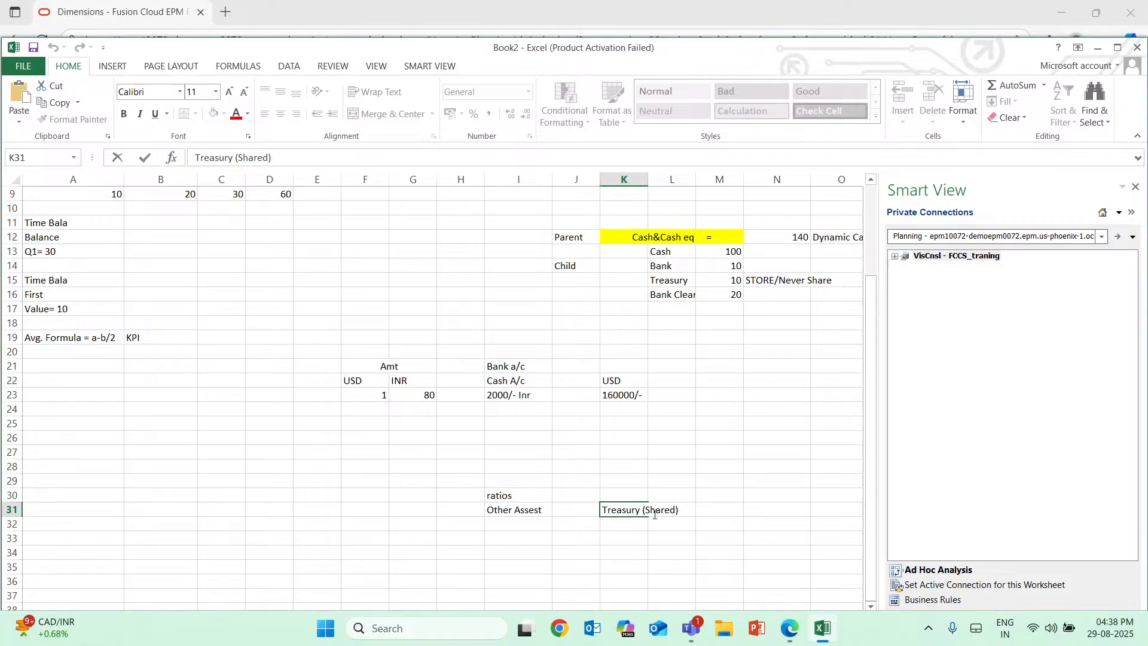
pyautogui.click(672, 281)
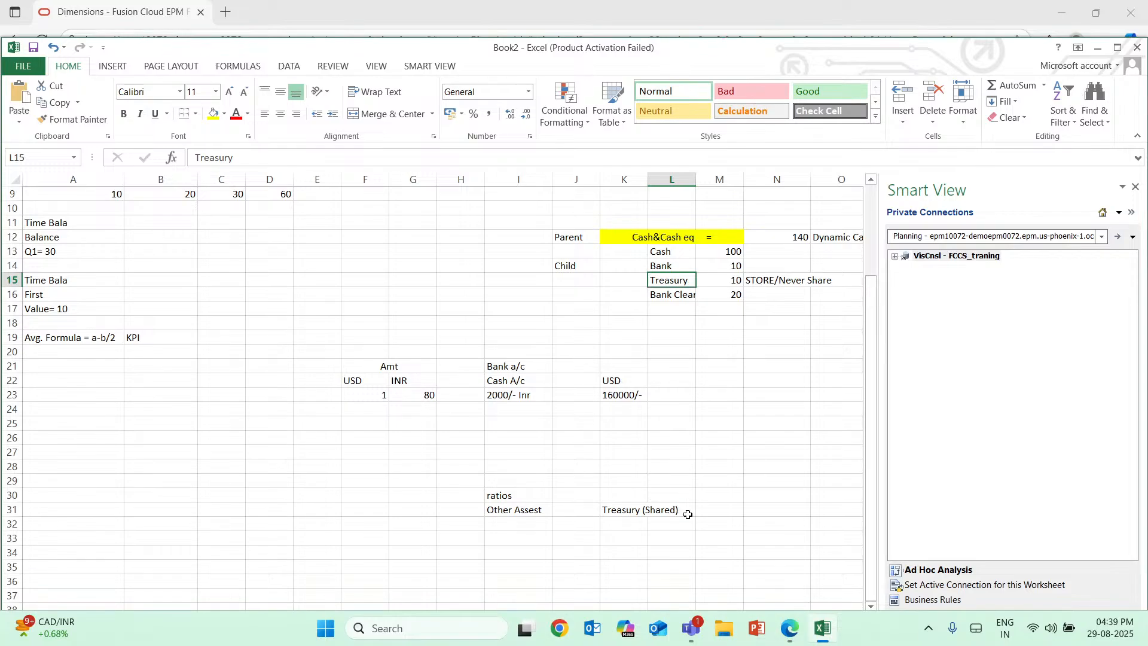
pyautogui.click(686, 512)
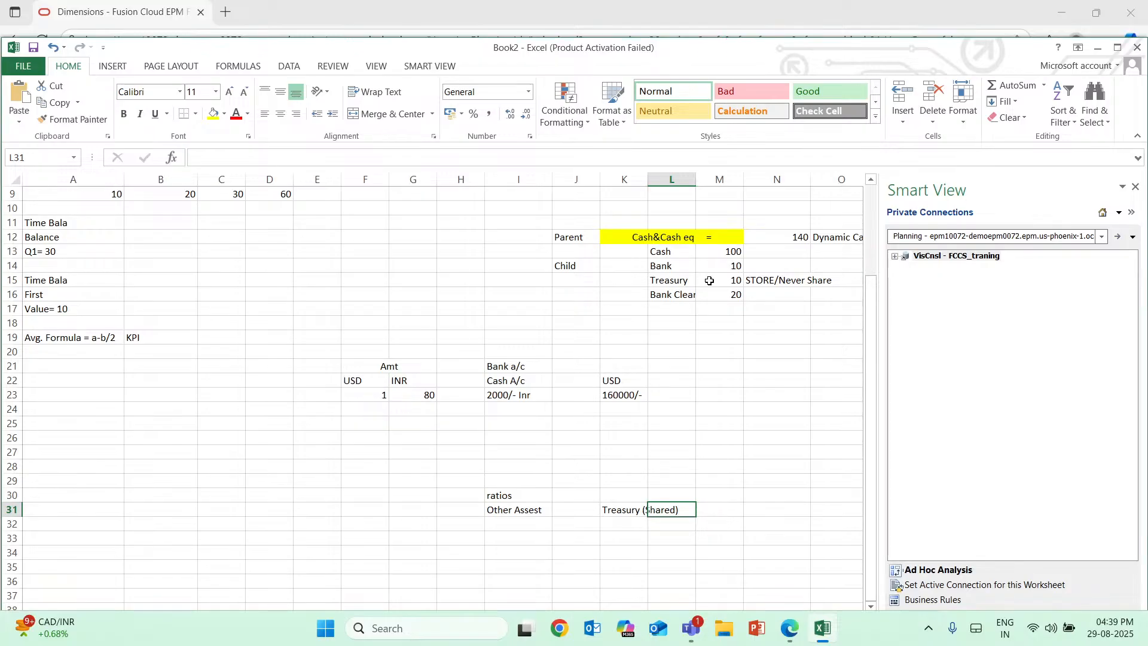
pyautogui.moveTo(711, 266); pyautogui.dragTo(731, 301)
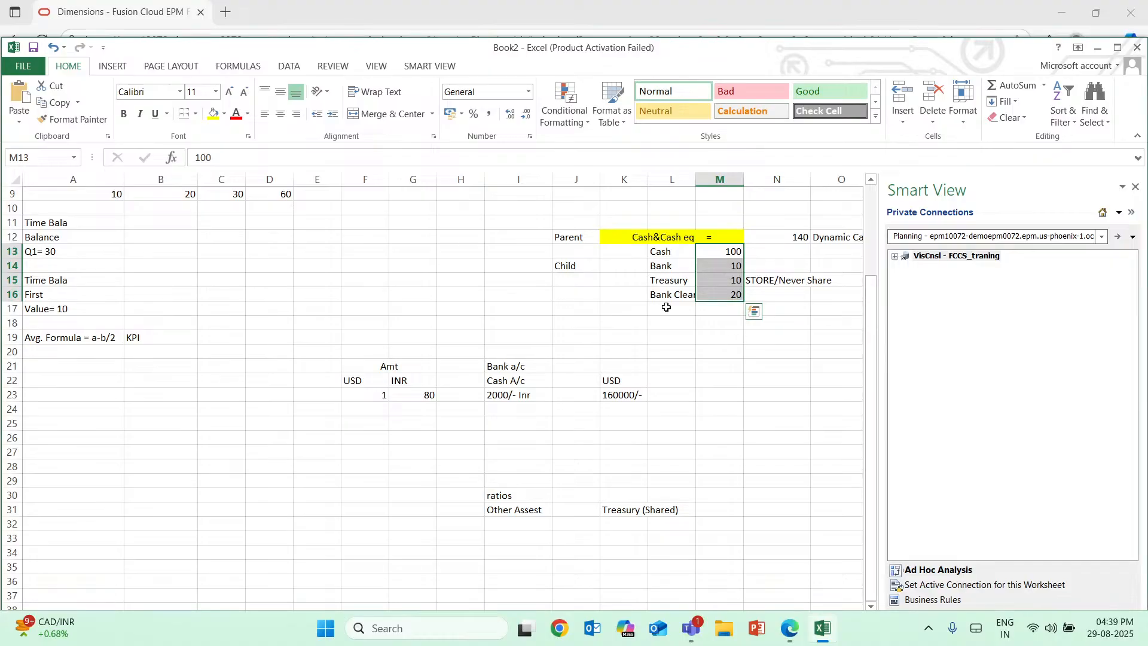
pyautogui.doubleClick(661, 258)
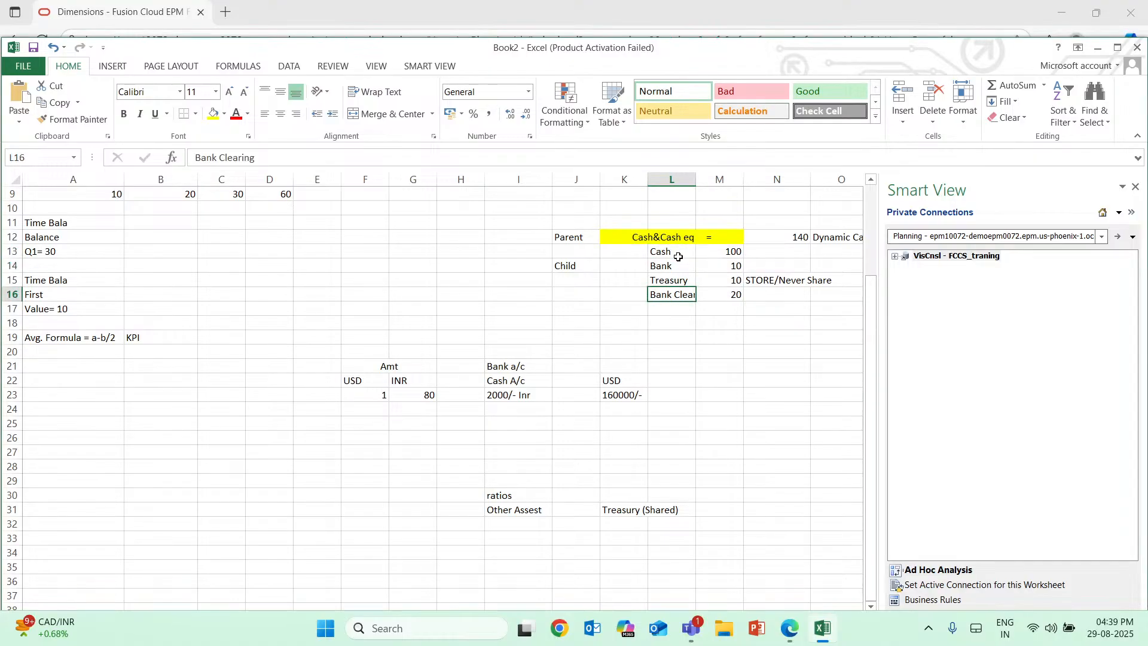
pyautogui.click(672, 256)
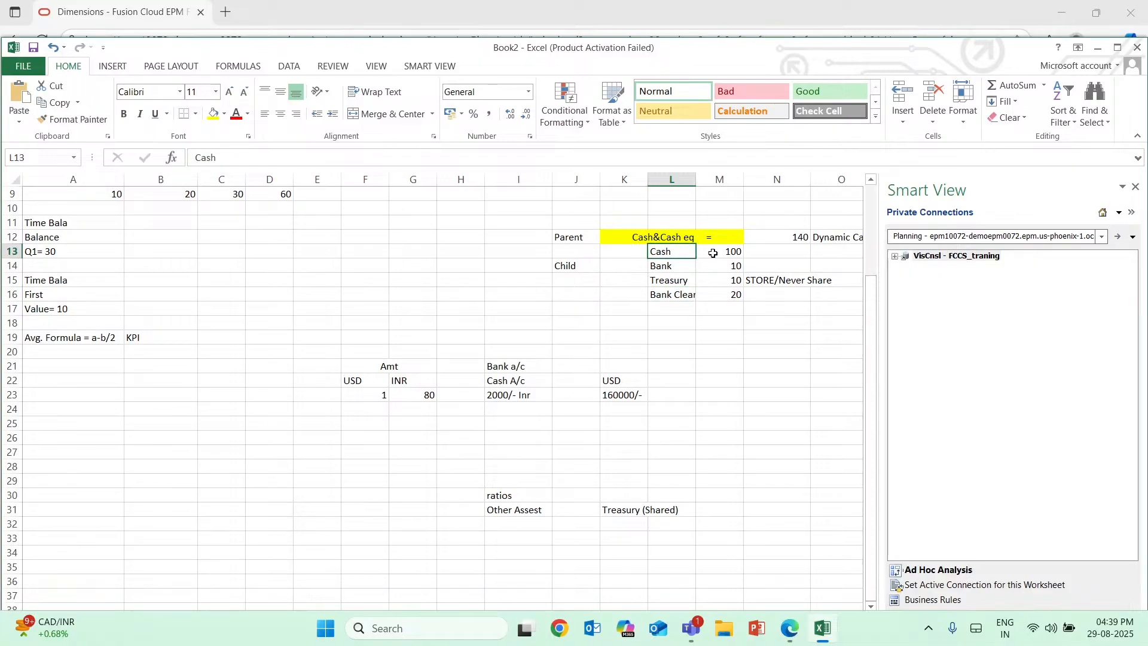
pyautogui.moveTo(732, 253); pyautogui.dragTo(768, 276)
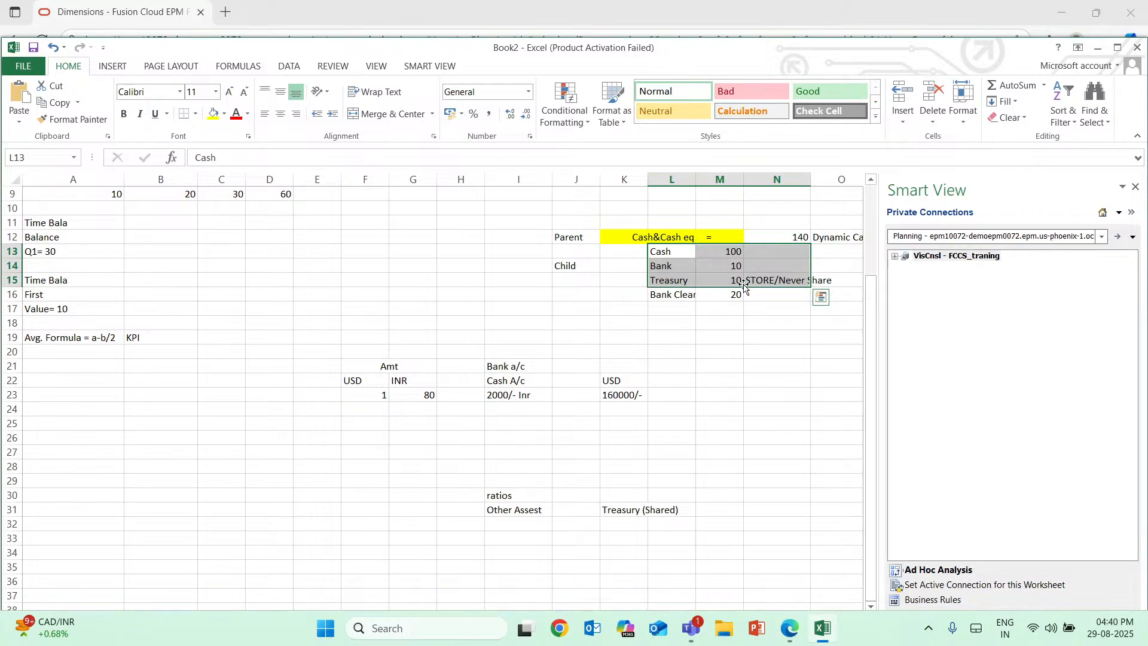
# Enter 10 in M31 as the Treasury (Shared) amount, and check it against the Cash&Cash eq parent and its Treasury child.
pyautogui.click(719, 507)
pyautogui.write('1')
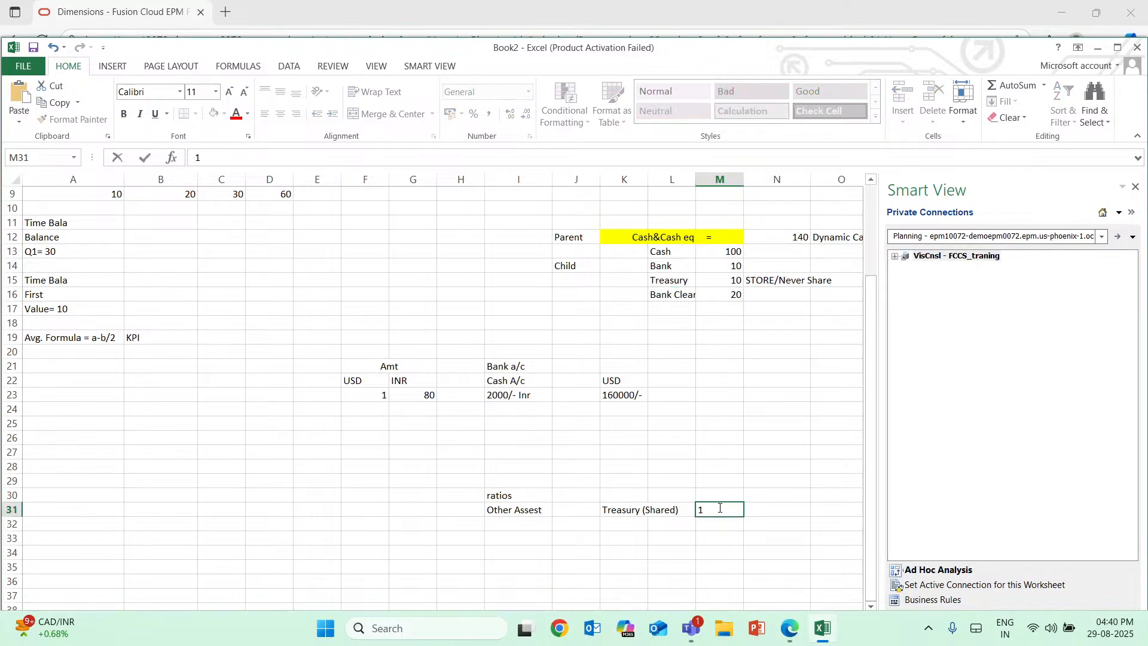
pyautogui.write('0')
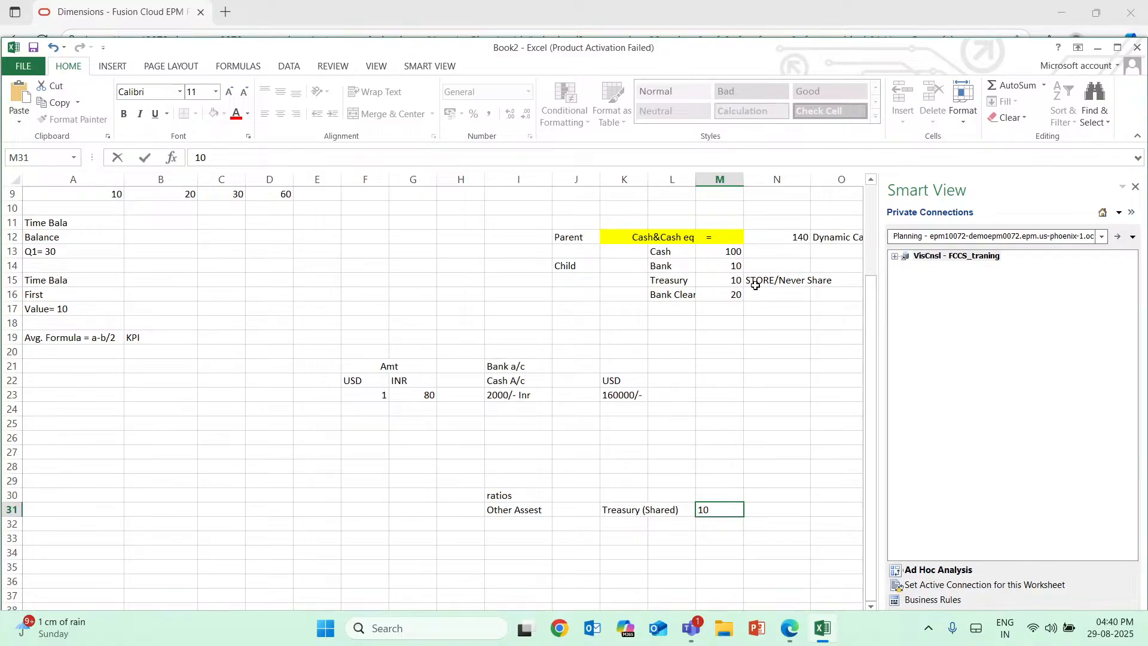
pyautogui.click(754, 505)
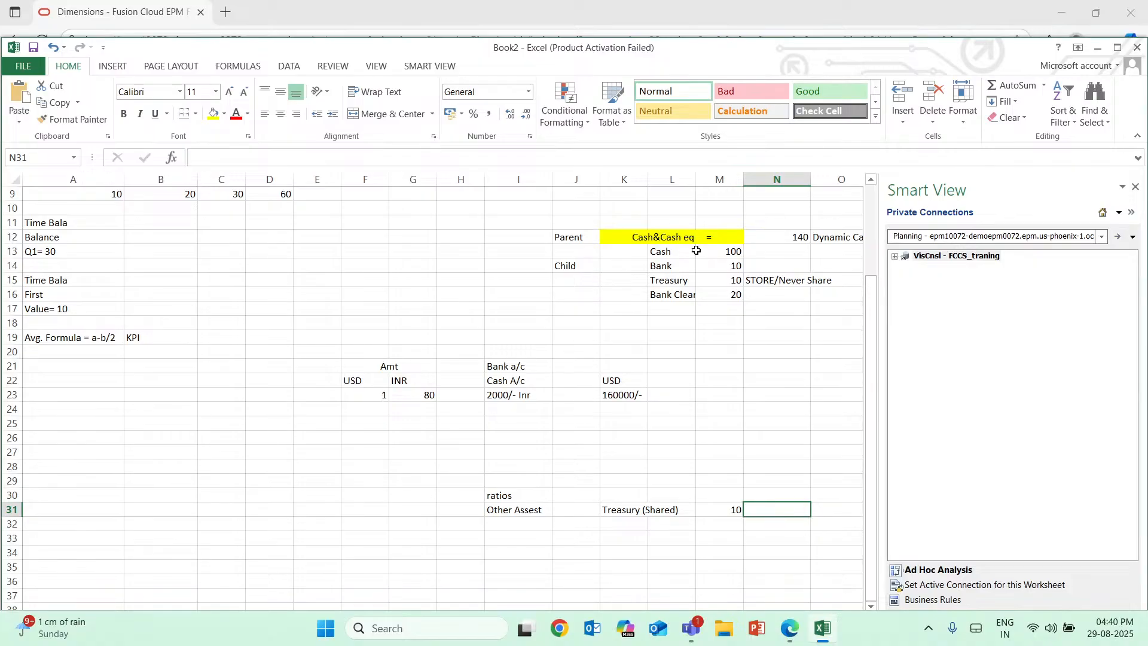
pyautogui.click(662, 240)
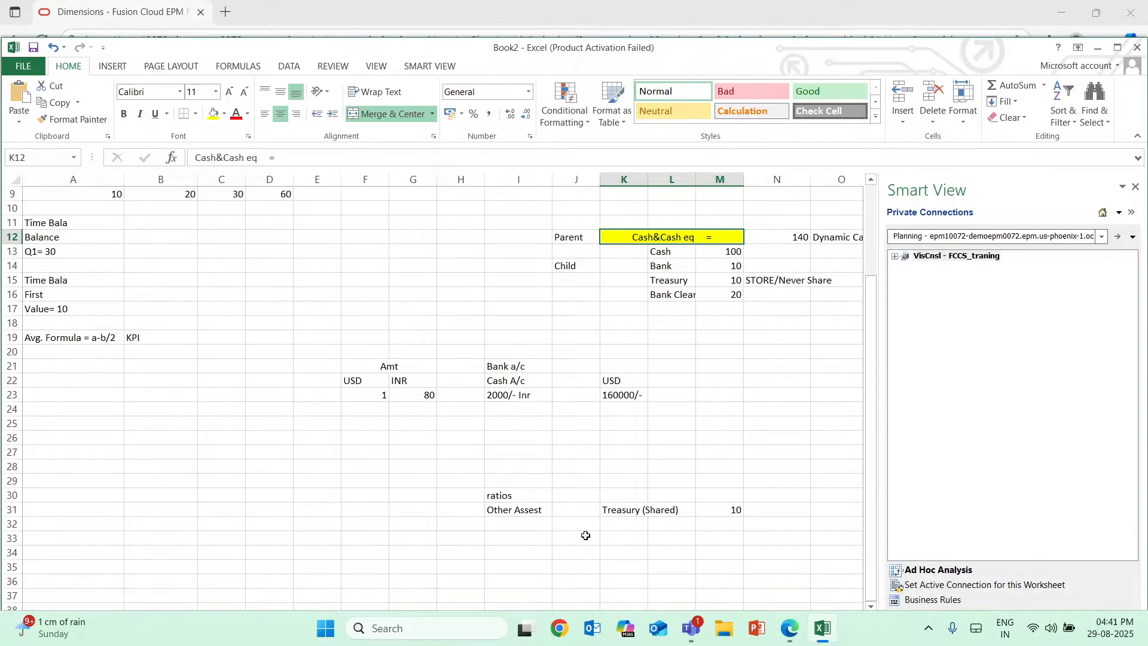
pyautogui.click(658, 282)
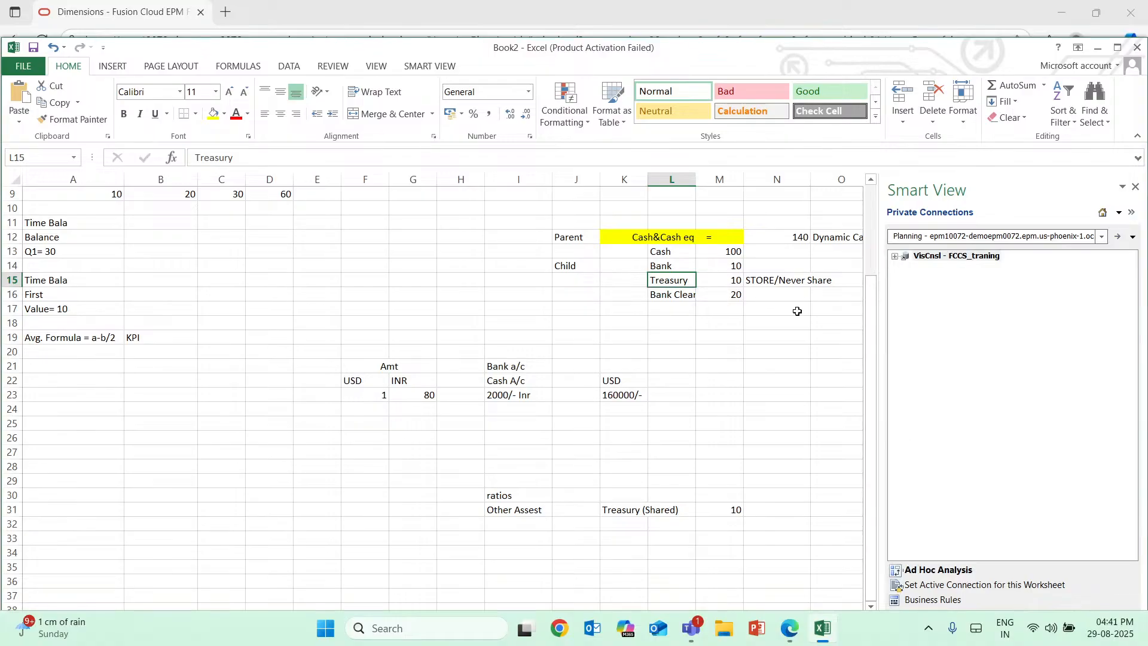
# Switch to the Oracle EPM Dimensions page in the browser and review the Data Storage options for member 11101.
pyautogui.click(792, 638)
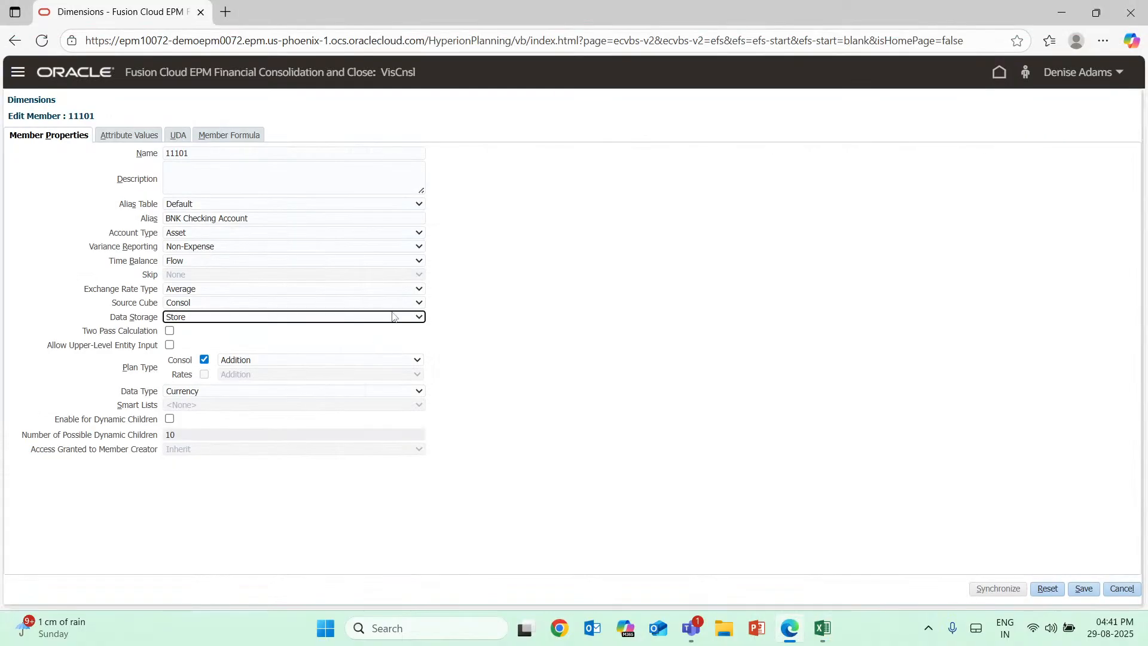
pyautogui.click(392, 316)
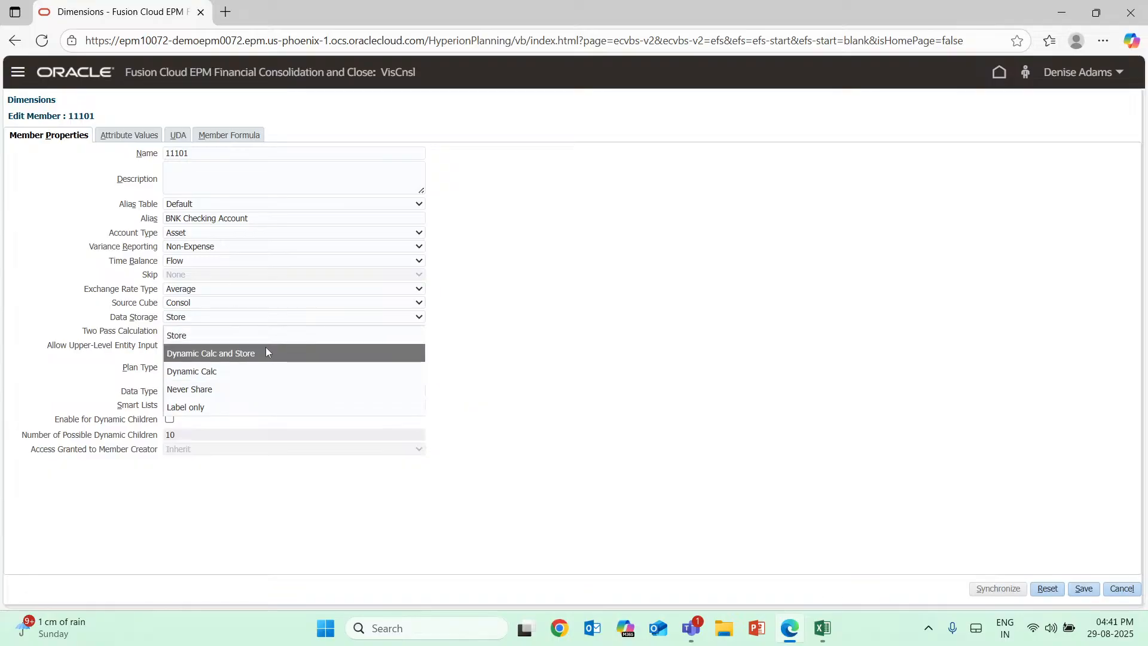
pyautogui.click(487, 411)
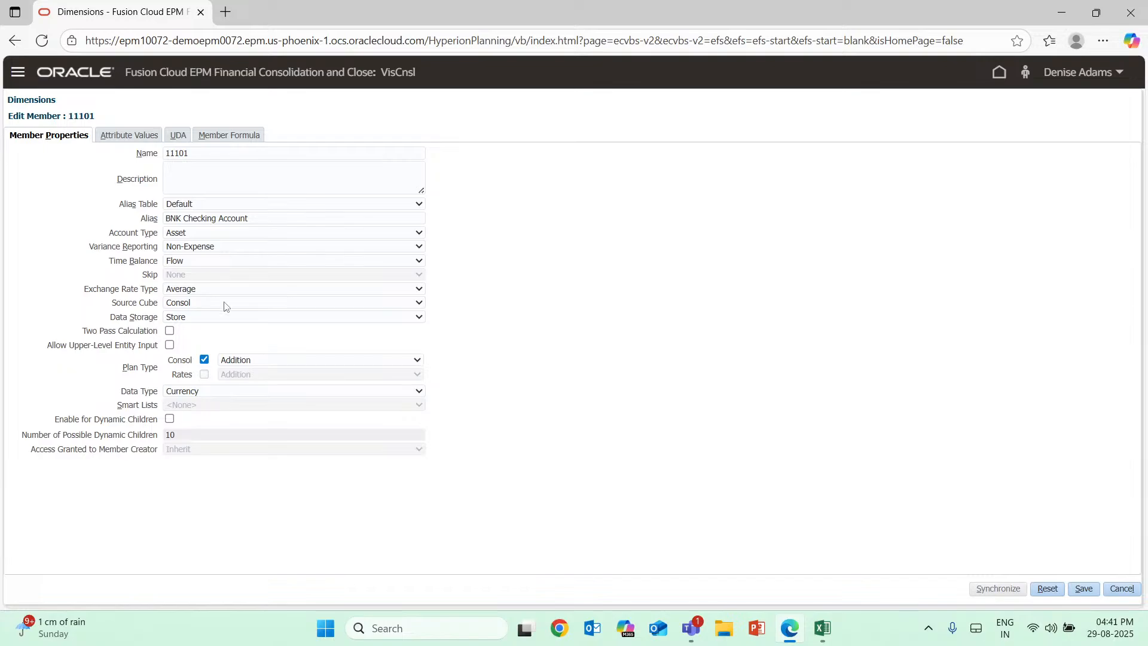
pyautogui.click(220, 320)
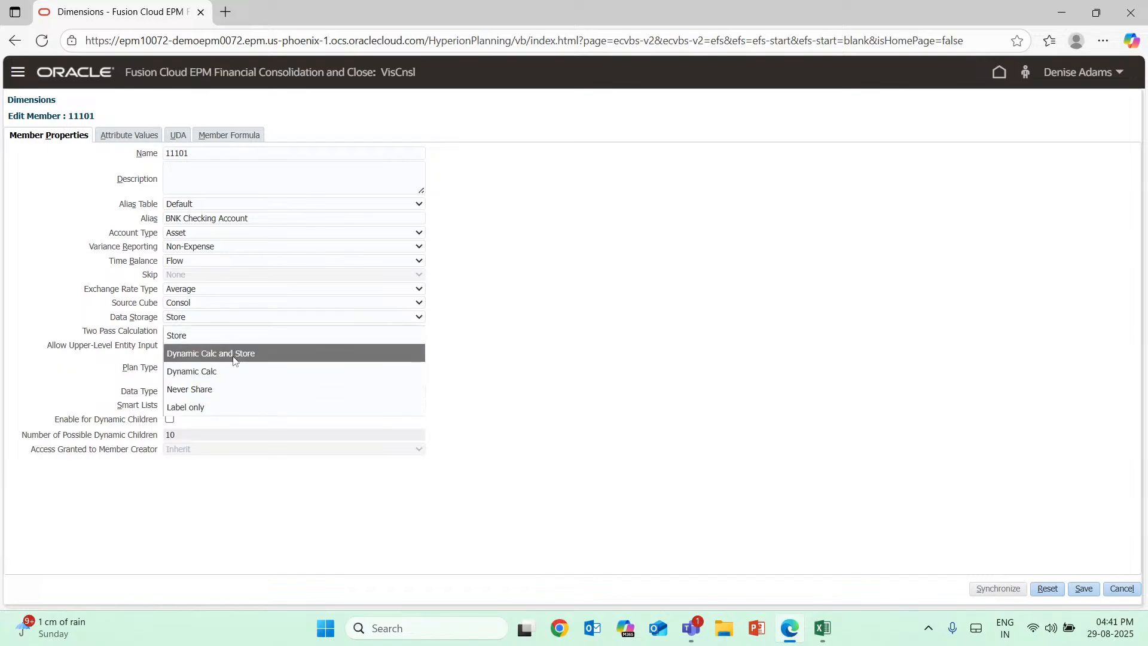
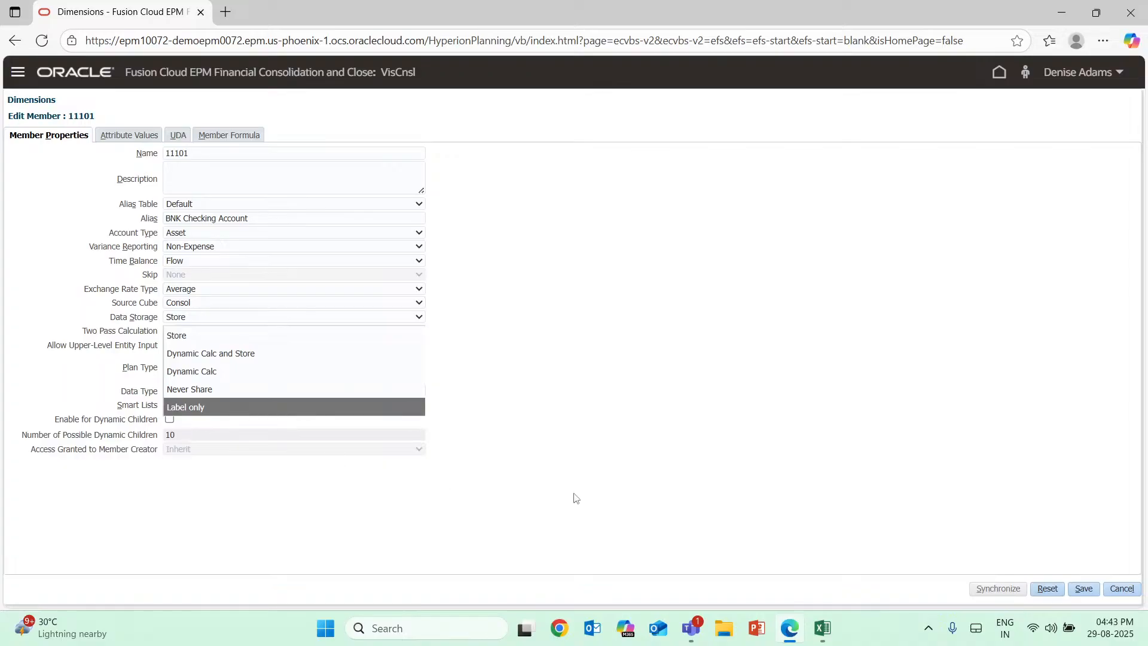
# Switch to the Excel workbook and enter "Variance a/c" in cell A25.
pyautogui.click(824, 640)
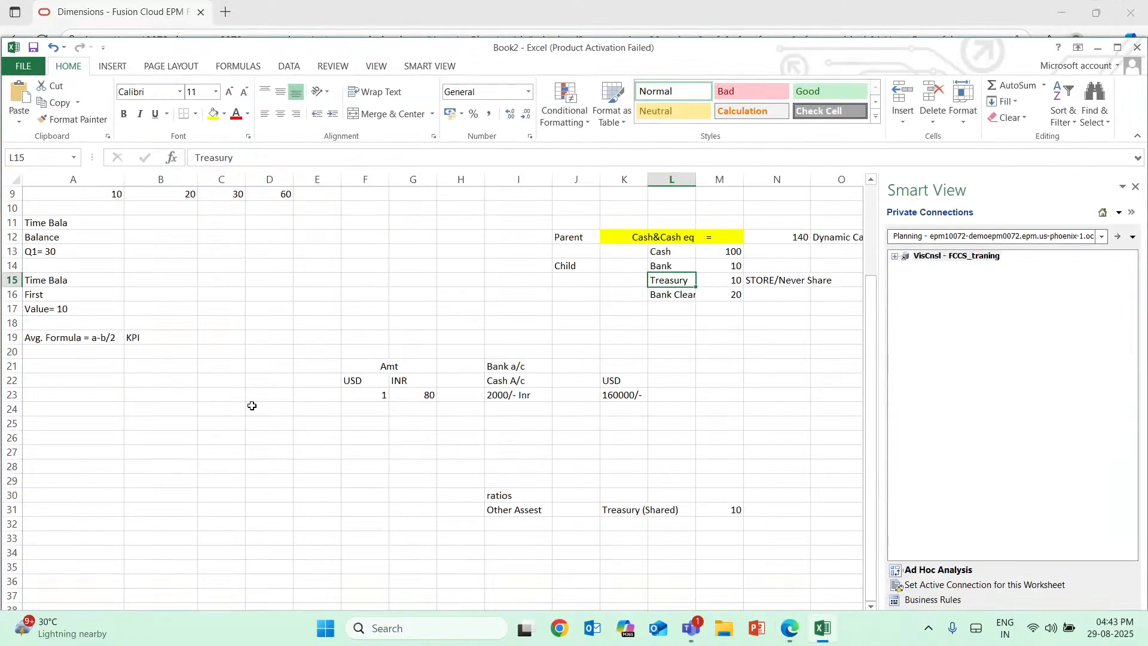
pyautogui.click(122, 427)
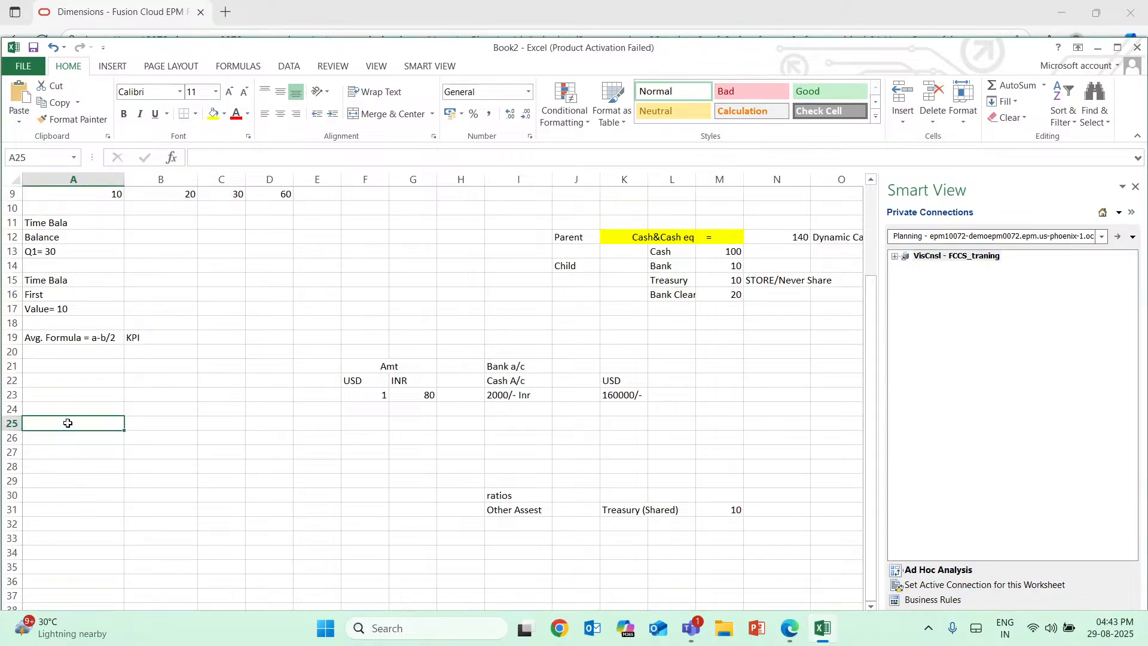
pyautogui.doubleClick(68, 423)
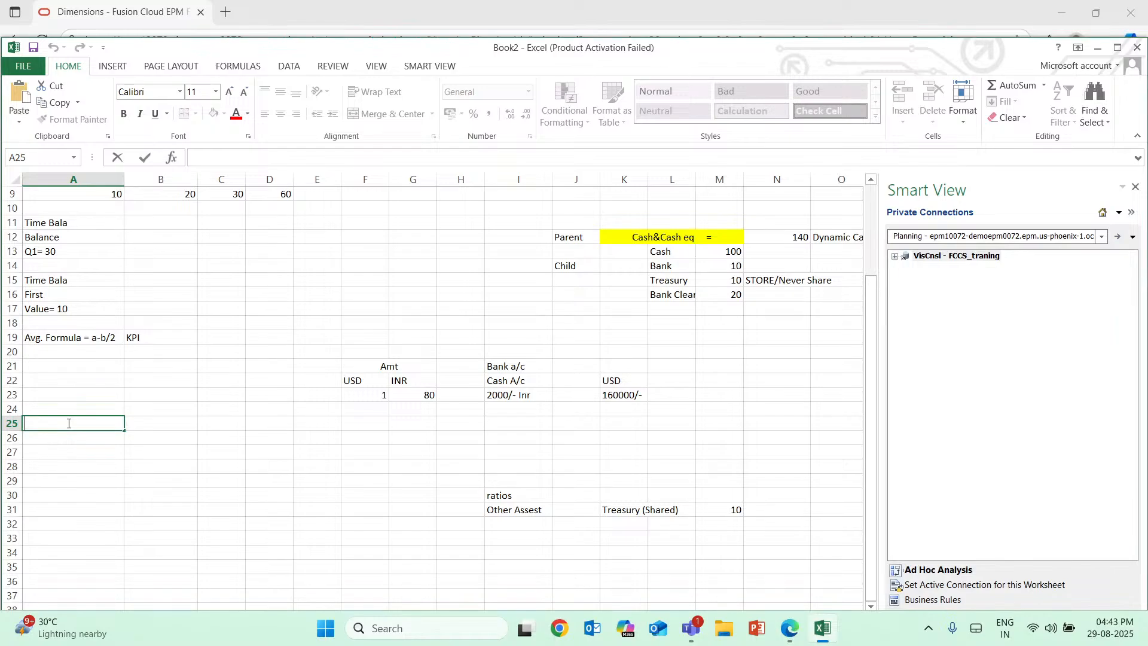
pyautogui.write('Variance a/C')
pyautogui.press('BackSpace')
pyautogui.write('c')
# Enter "Lable only" in B25 beside the Variance a/c entry.
pyautogui.click(161, 422)
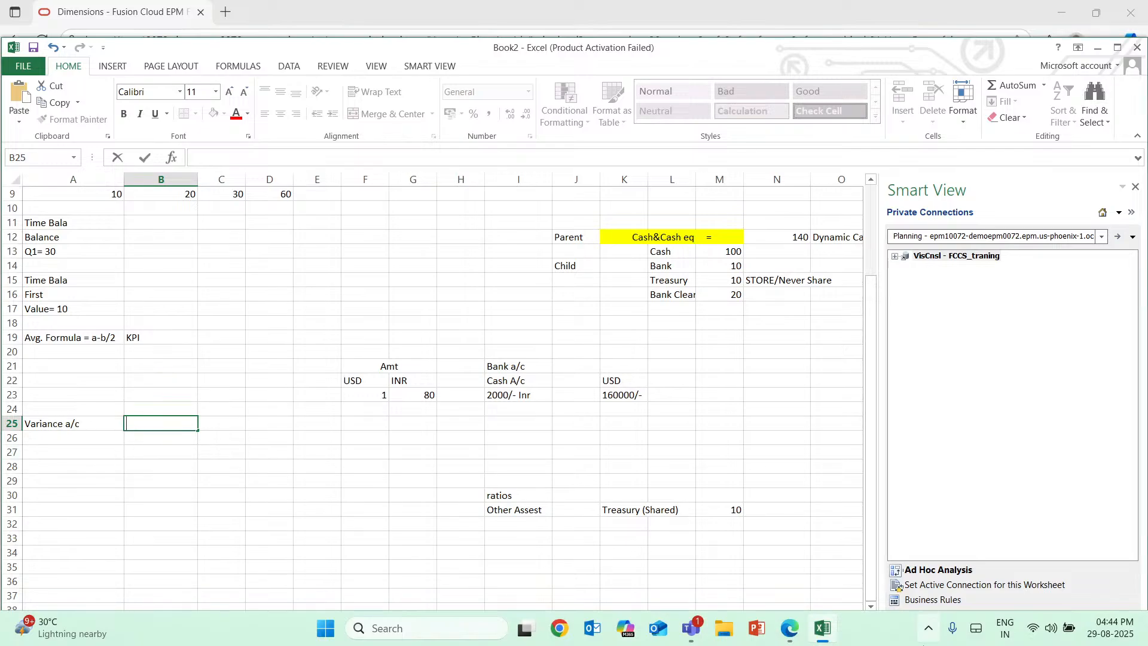
pyautogui.moveTo(820, 639)
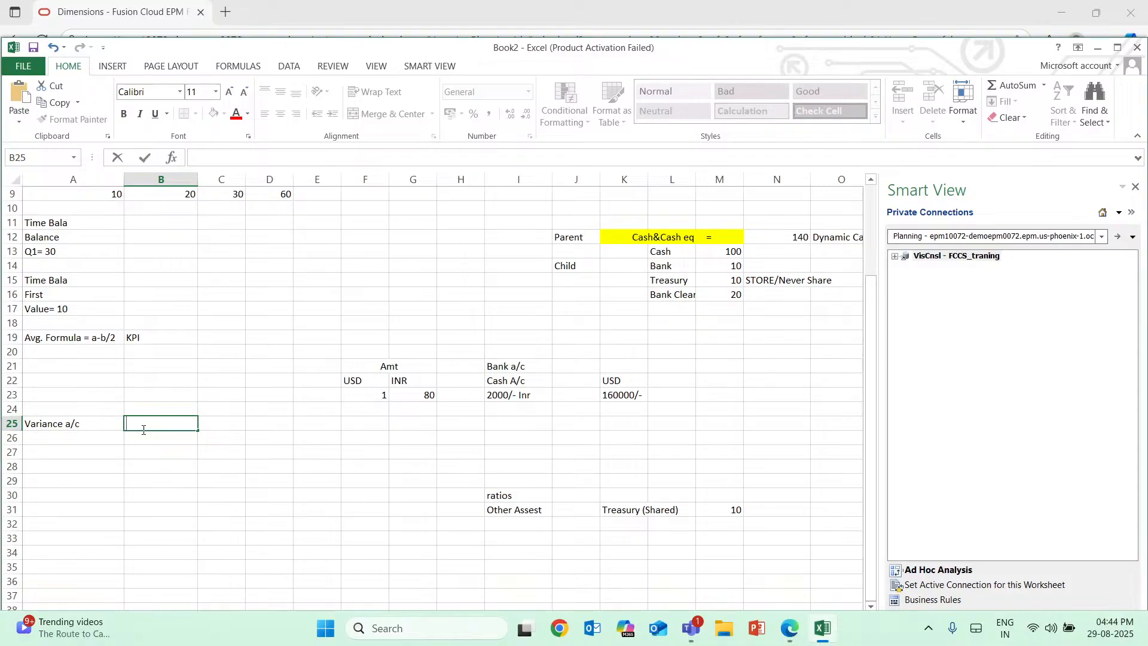
pyautogui.write('Lable only')
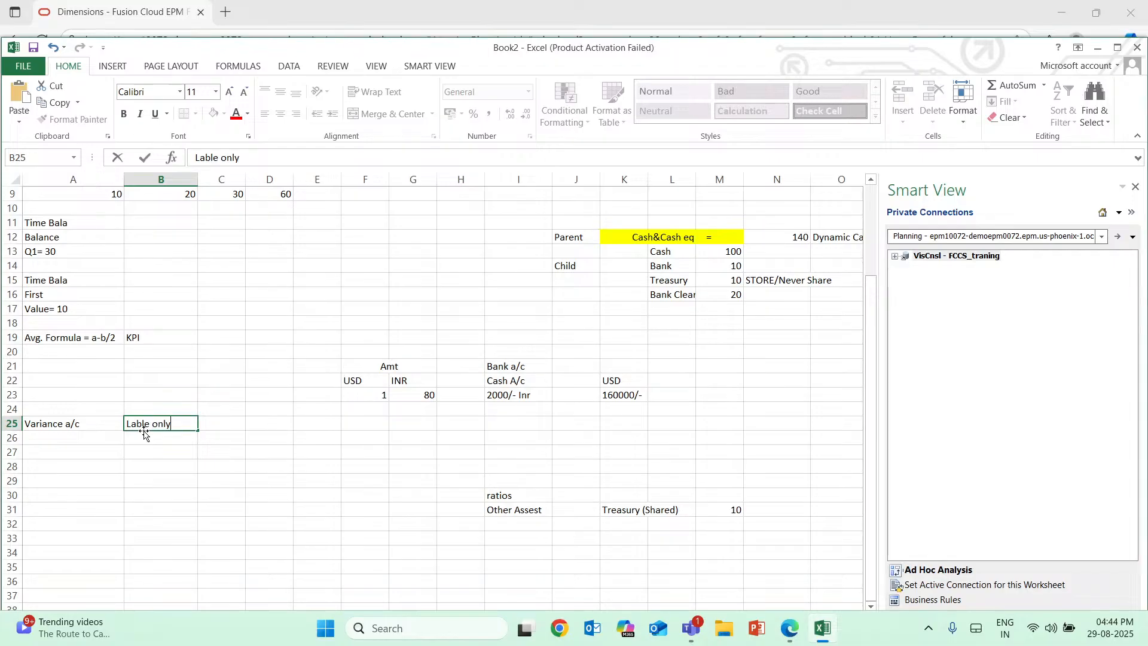
pyautogui.press('BackSpace')
pyautogui.write('y')
# Review the Label only data storage option for member 11101 in Oracle EPM, and compare it with the B25 entry in Excel.
pyautogui.click(794, 635)
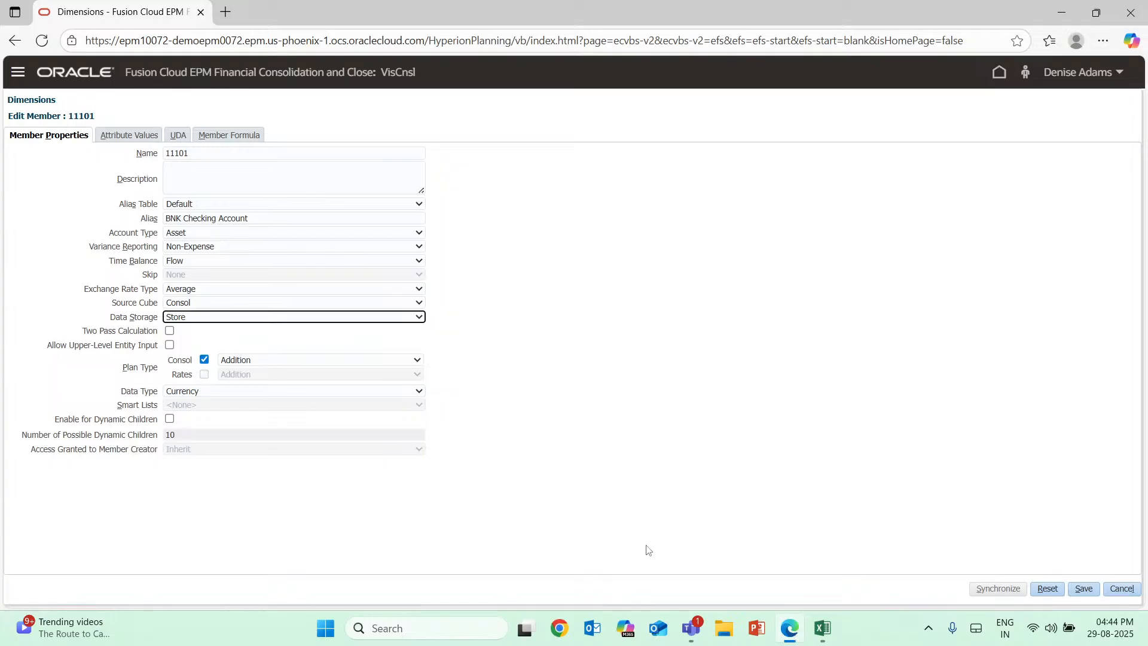
pyautogui.click(420, 319)
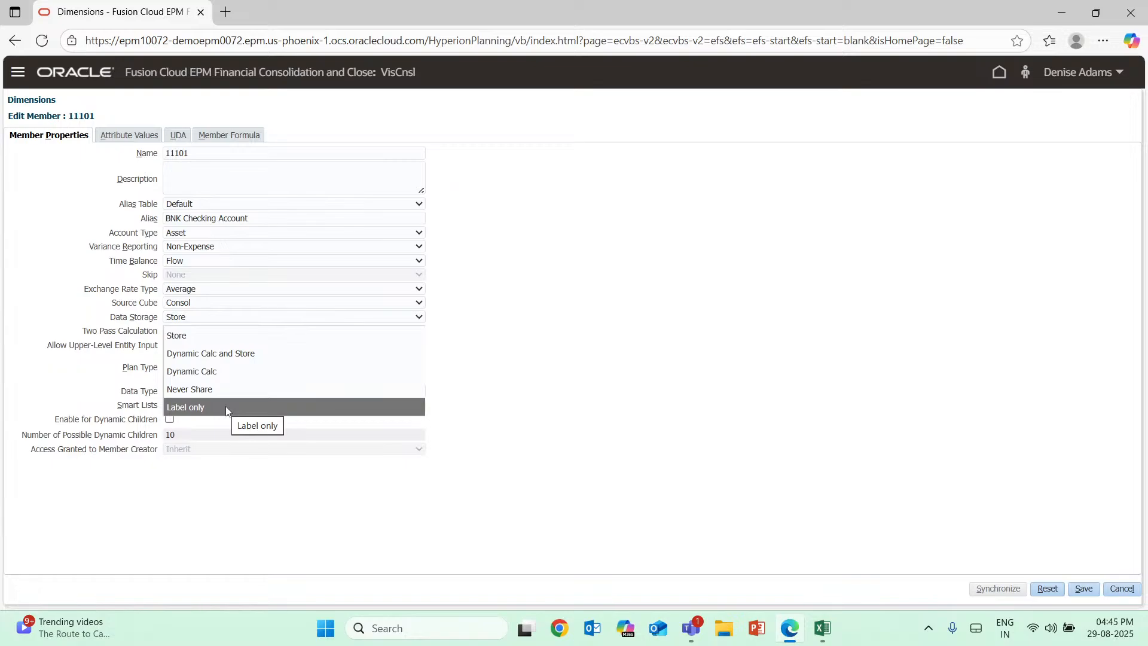
pyautogui.click(521, 417)
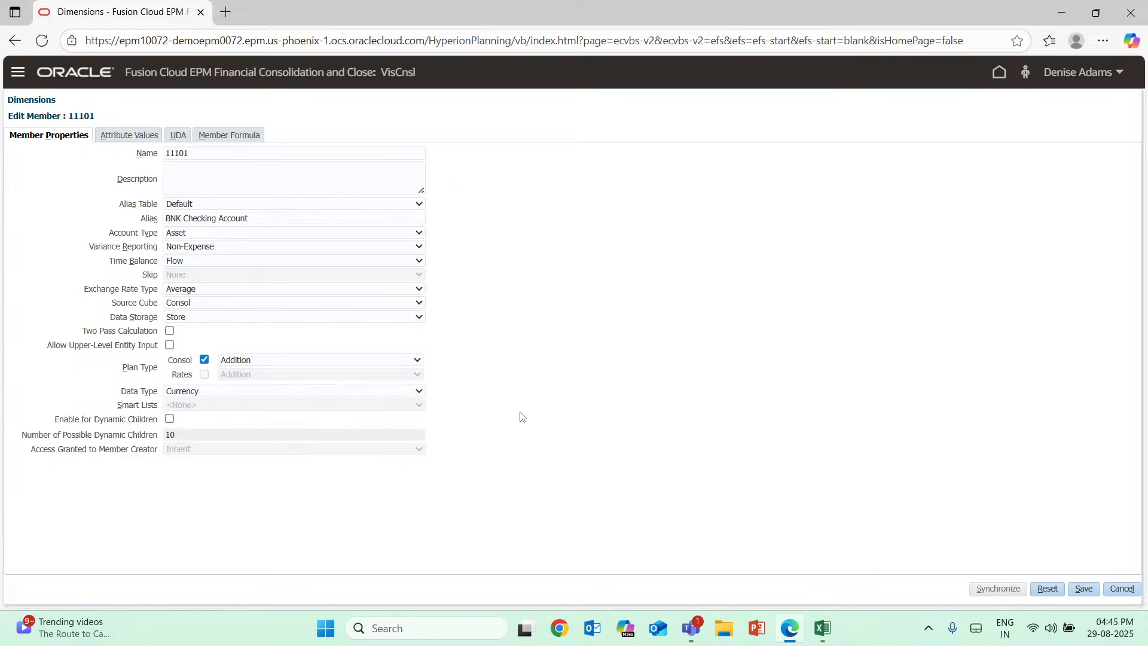
pyautogui.click(824, 628)
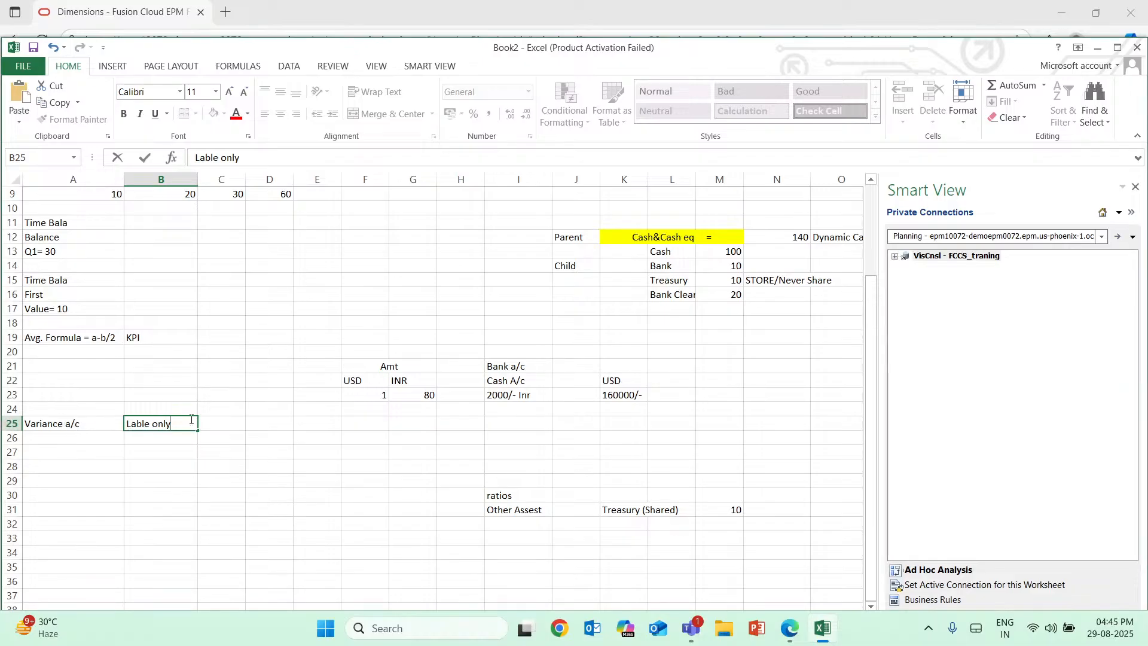
pyautogui.moveTo(185, 424); pyautogui.dragTo(117, 424)
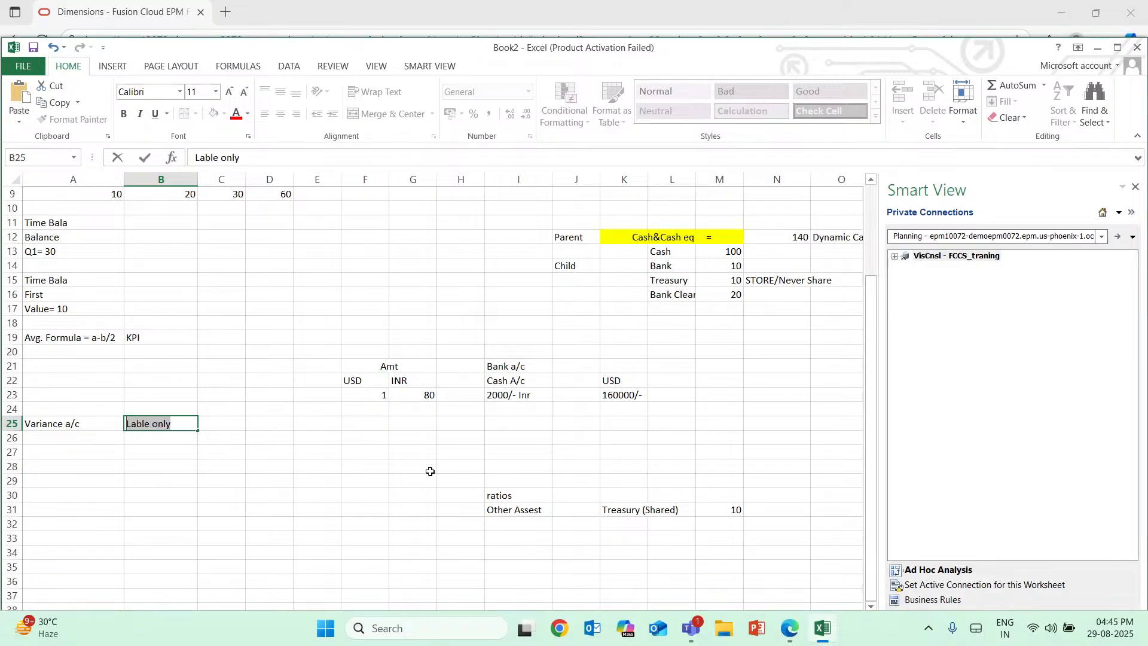
# Switch to the Oracle EPM page and review the consolidation operators available for member 11101's Consol plan type.
pyautogui.click(823, 634)
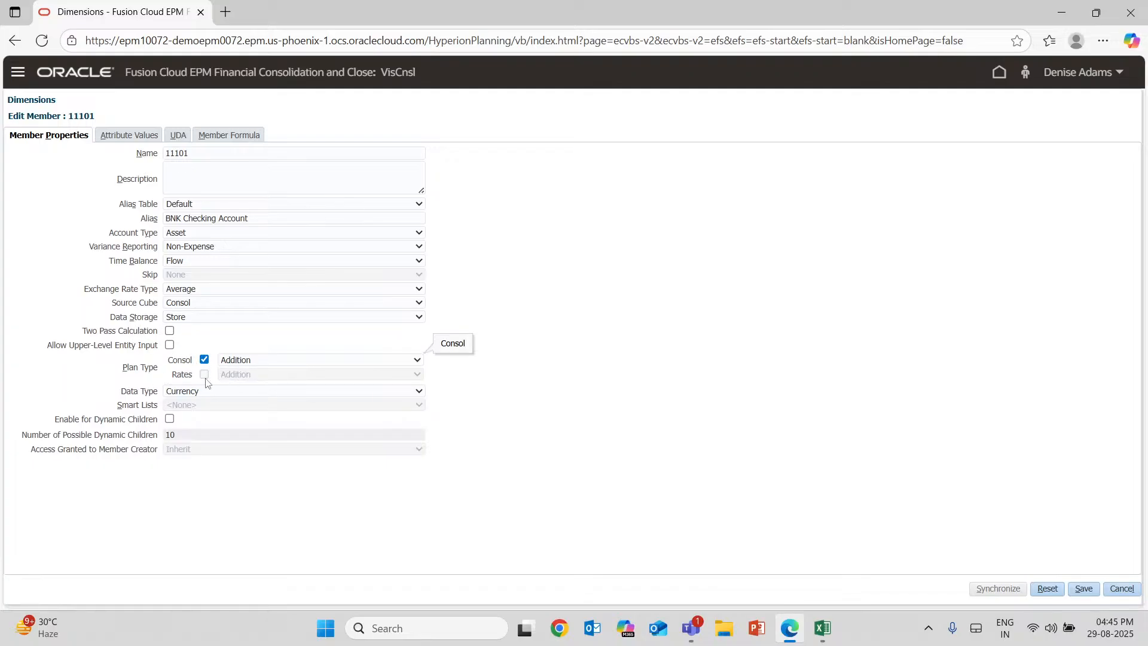
pyautogui.click(285, 354)
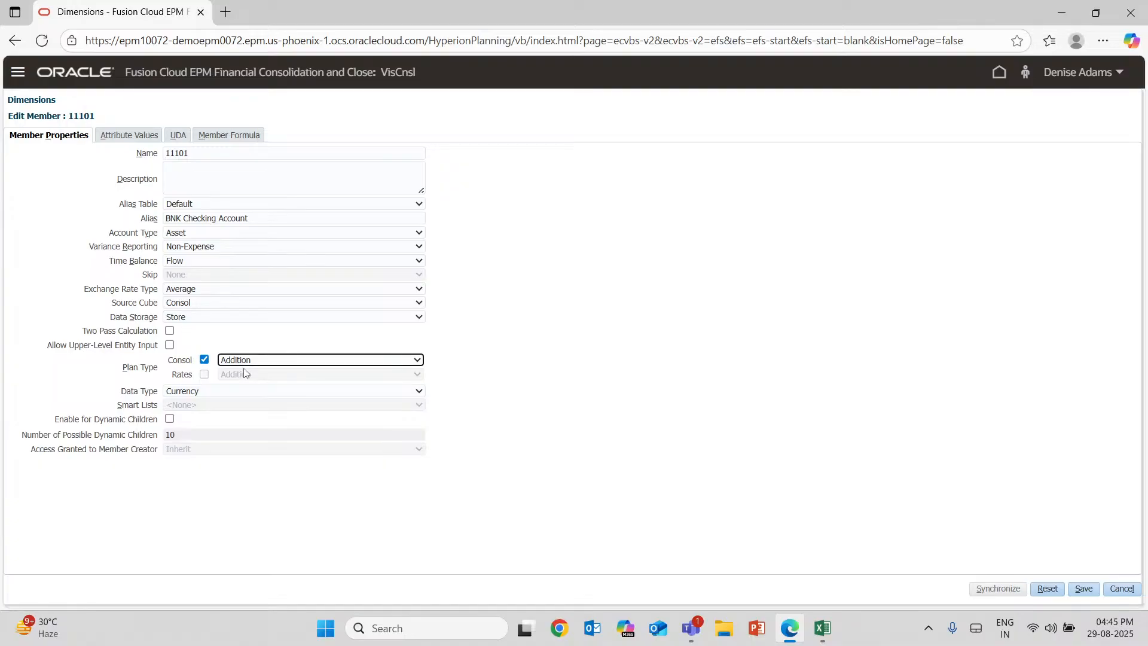
pyautogui.click(359, 362)
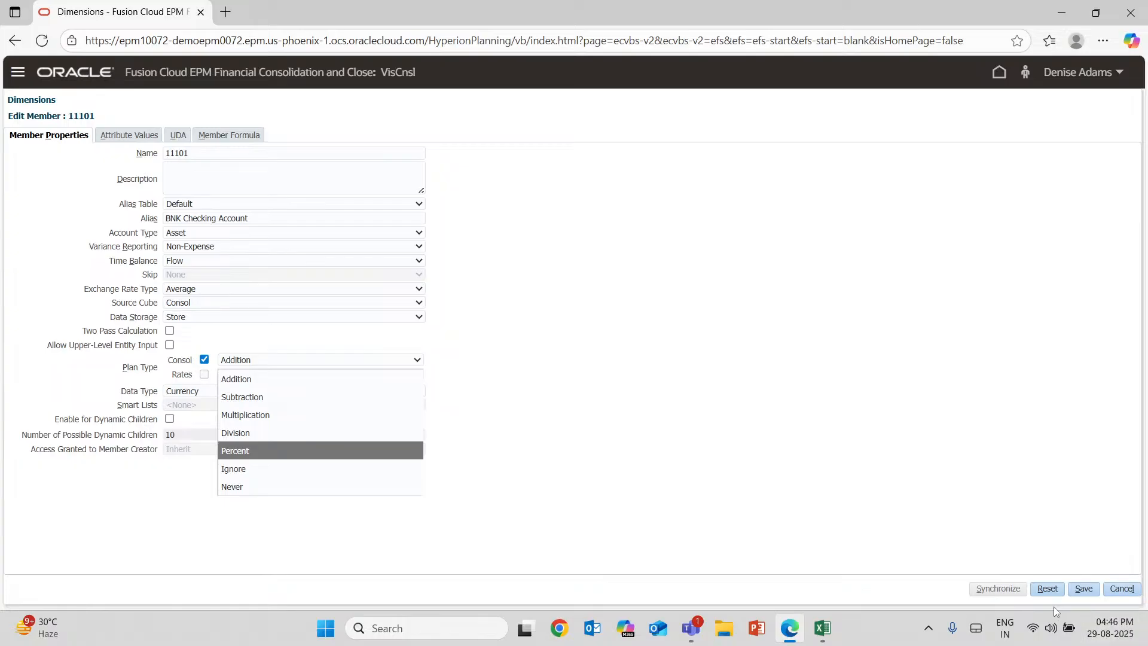
# Switch to Excel and examine the Cash, Bank and Treasury child accounts and their amounts under the Cash&Cash eq parent.
pyautogui.click(823, 627)
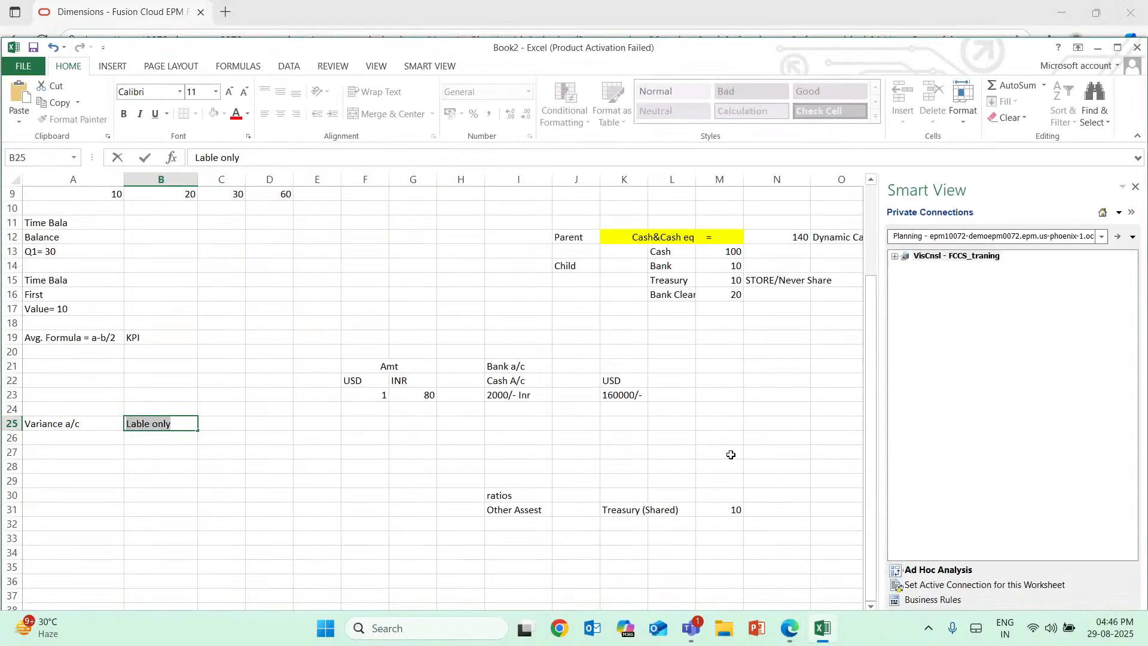
pyautogui.click(729, 276)
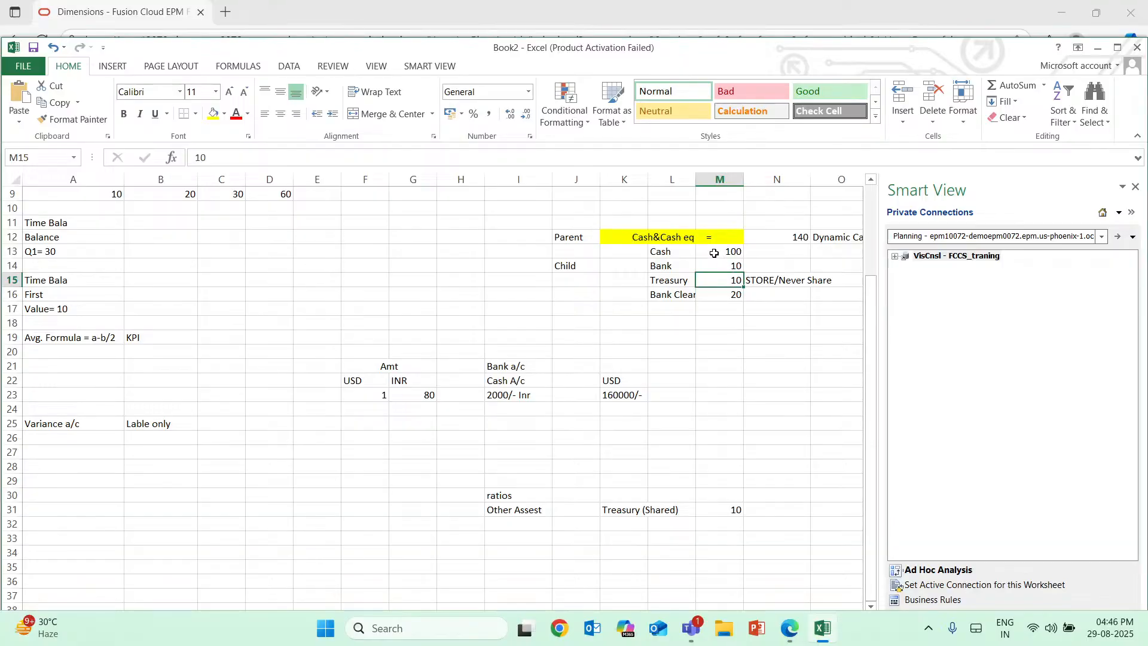
pyautogui.click(714, 253)
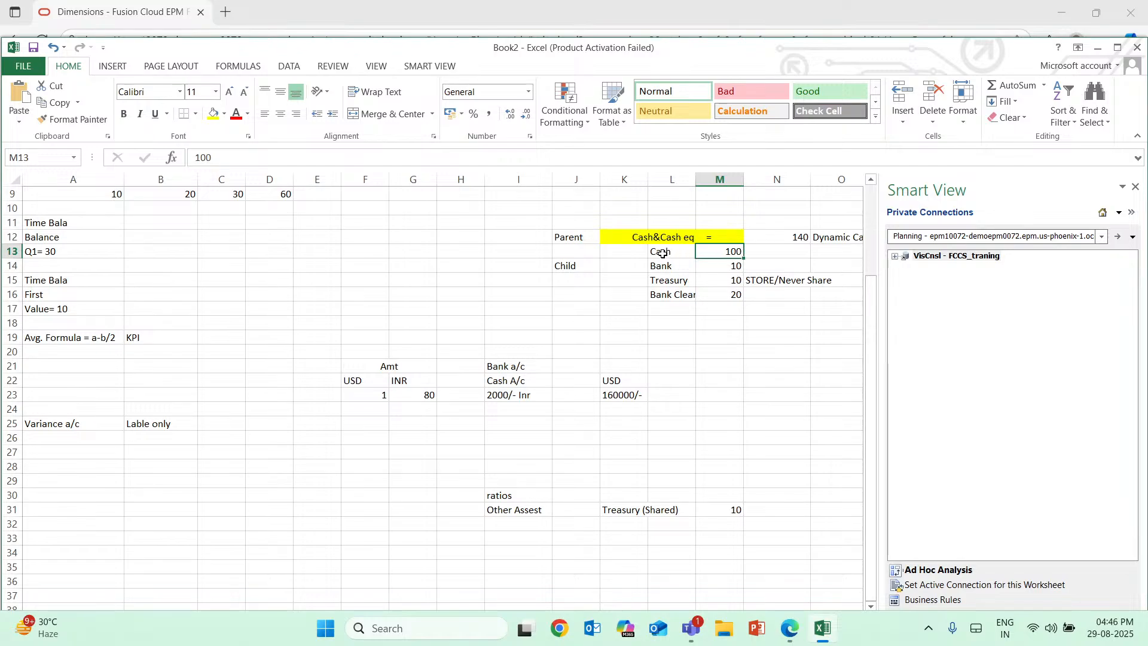
pyautogui.click(663, 252)
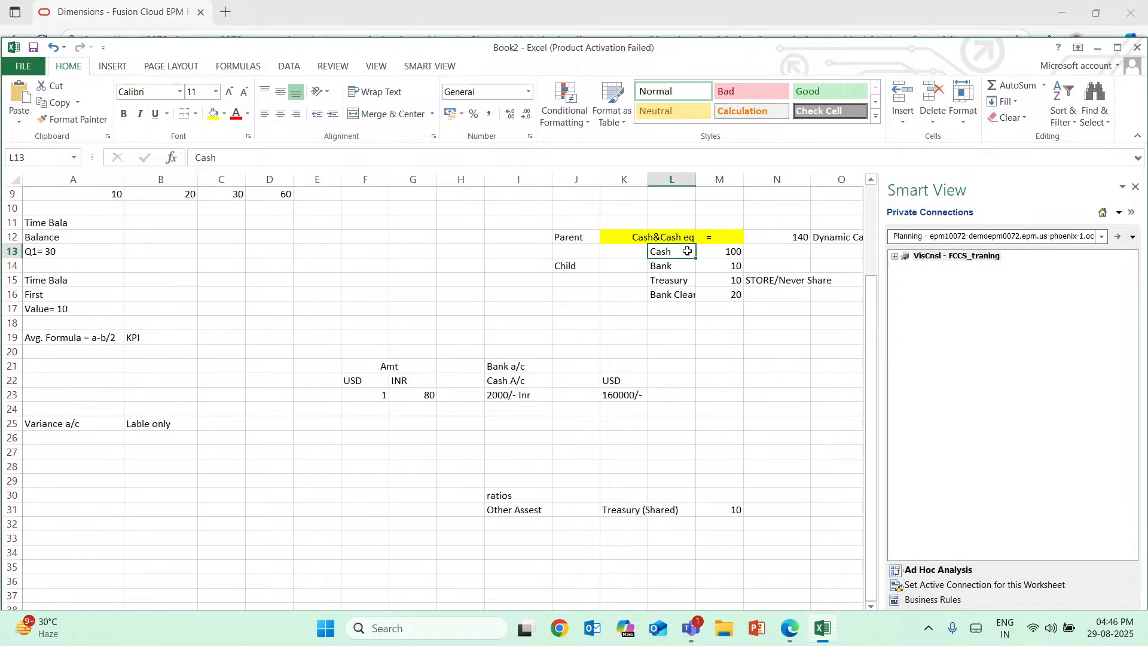
pyautogui.moveTo(656, 253); pyautogui.dragTo(684, 249)
pyautogui.moveTo(662, 258)
pyautogui.mouseDown()
pyautogui.moveTo(665, 290)
pyautogui.moveTo(663, 246)
pyautogui.mouseUp()
pyautogui.click(683, 266)
# Check the Addition operator of member 11101's Consol plan type in Oracle EPM against the account example in Excel.
pyautogui.click(824, 633)
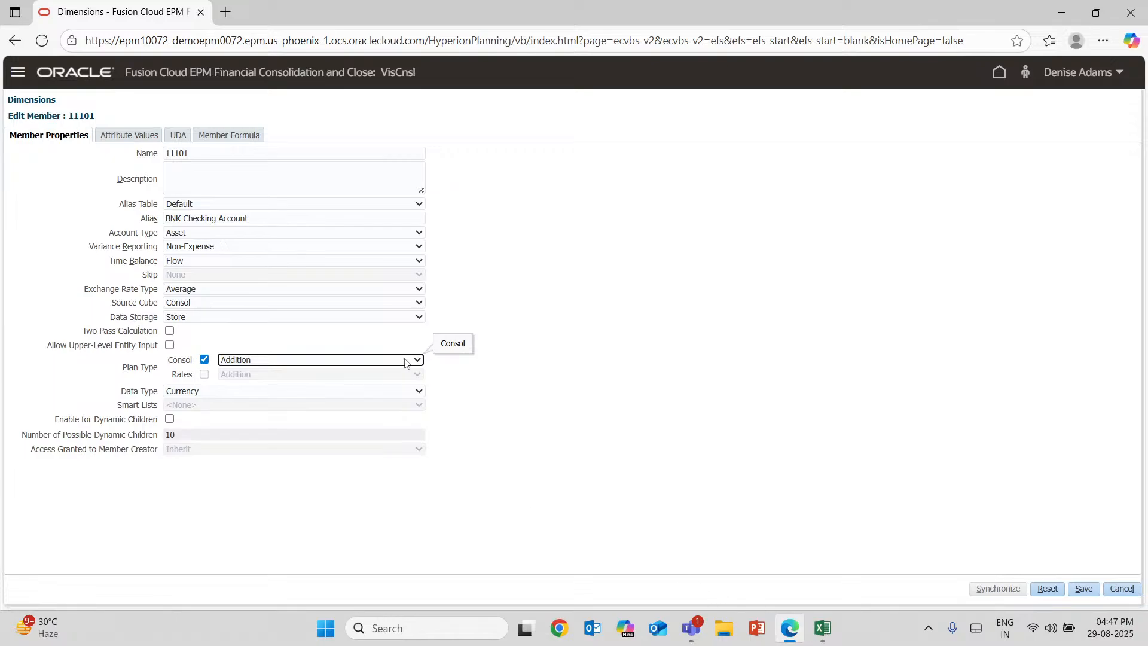
pyautogui.click(823, 630)
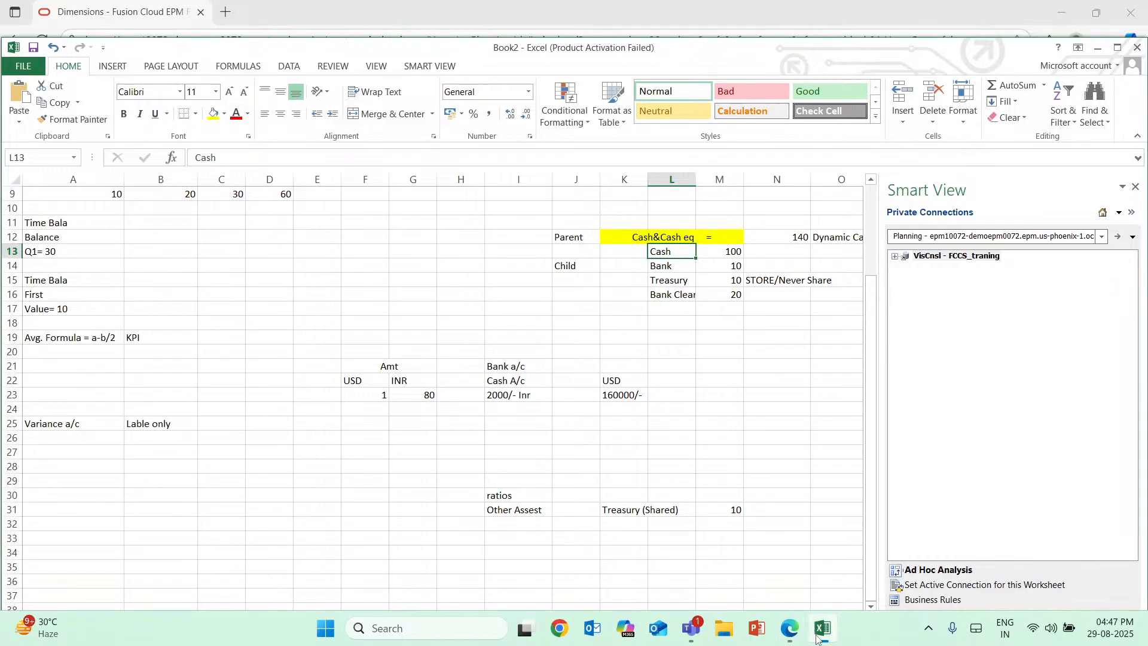
pyautogui.click(818, 636)
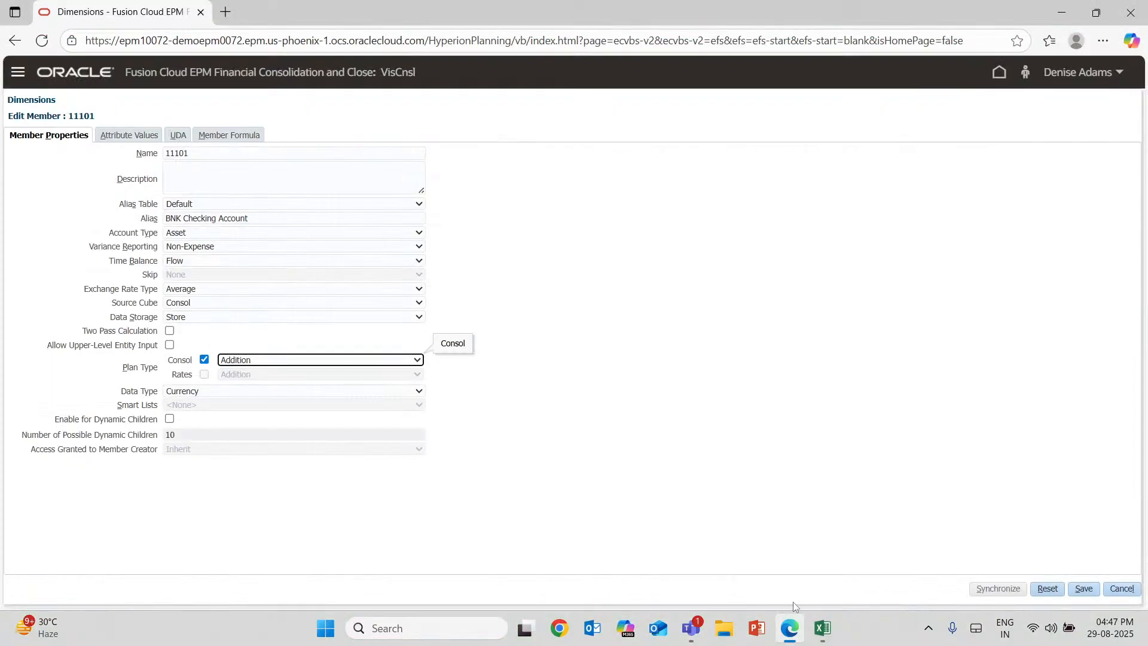
# Switch to Excel and enter "Current Assets" in L10 above the Cash&Cash eq parent.
pyautogui.click(829, 630)
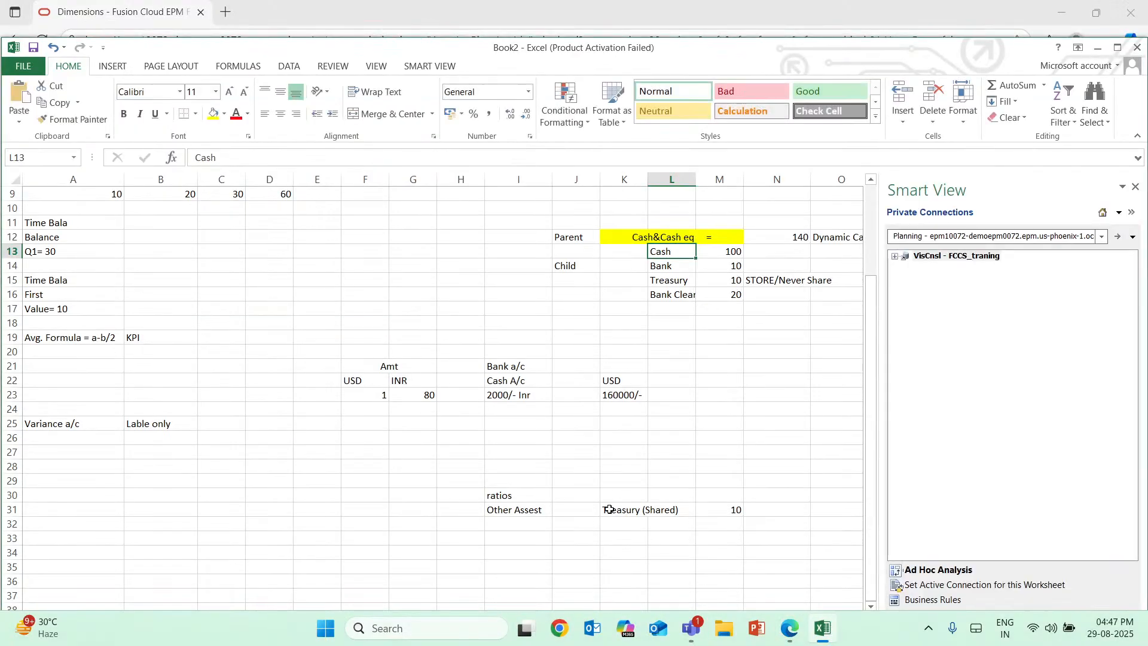
pyautogui.doubleClick(646, 216)
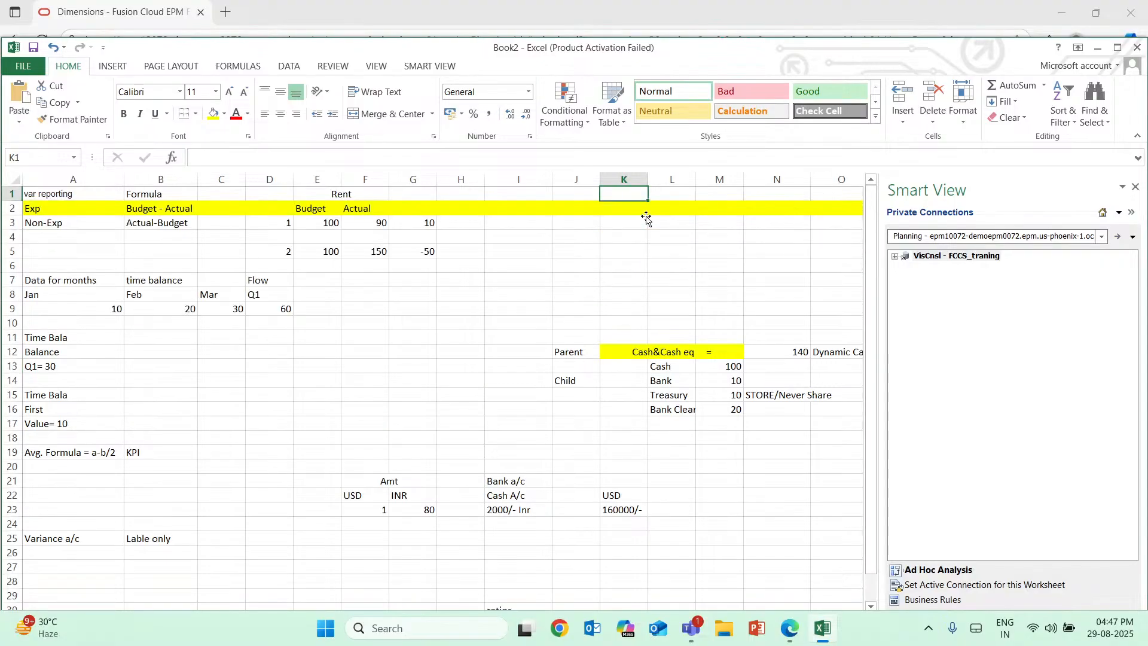
pyautogui.doubleClick(686, 326)
pyautogui.write('Cur')
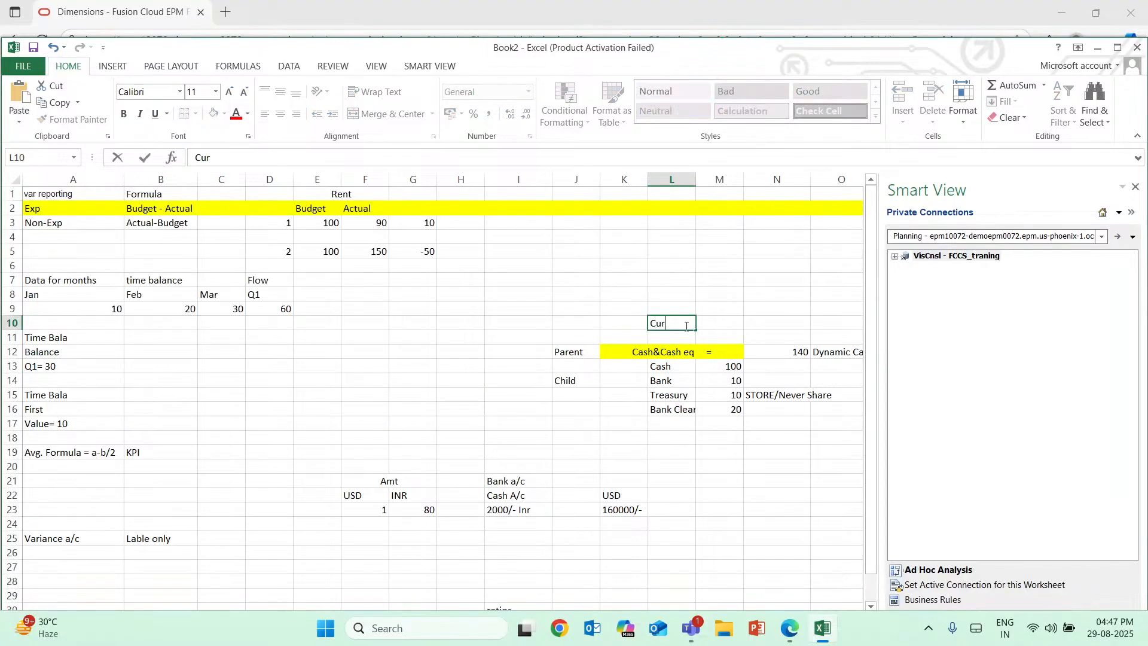
pyautogui.write('rent Assets')
# Enter "Liabilities" in L19 below the Cash&Cash eq child accounts.
pyautogui.doubleClick(697, 446)
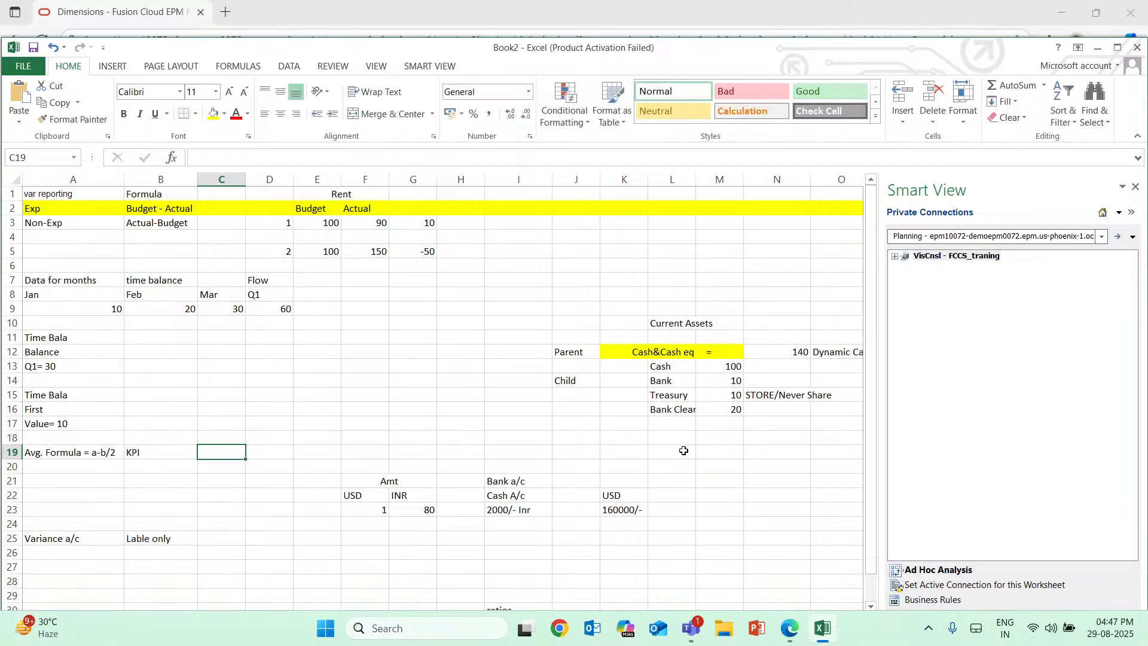
pyautogui.click(683, 450)
pyautogui.write('Lia')
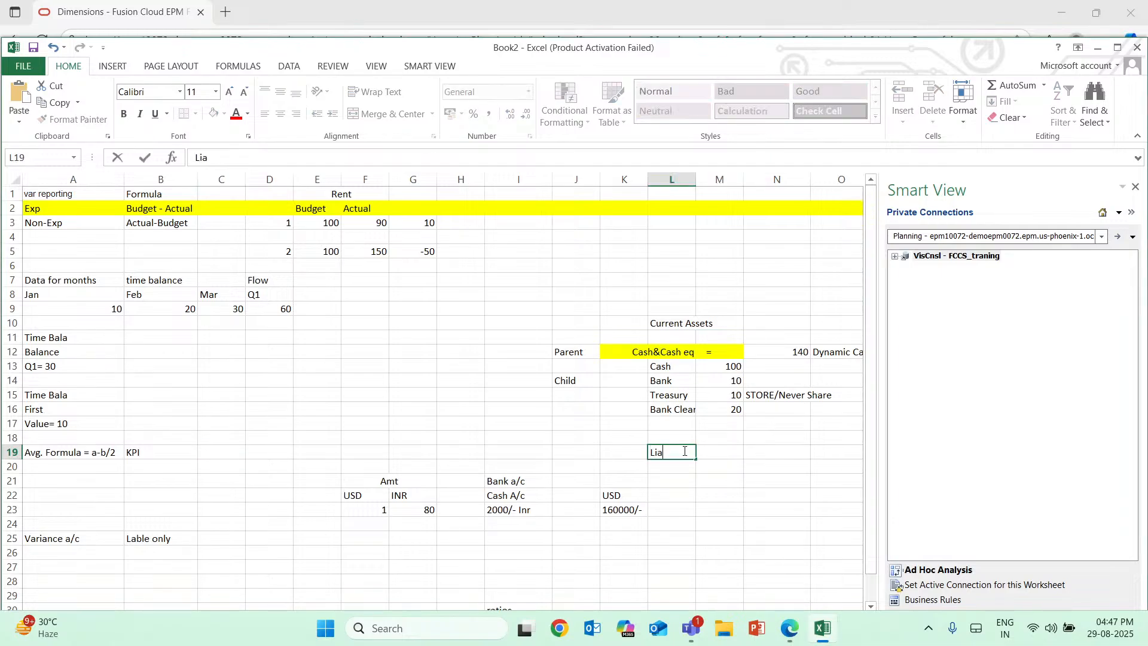
pyautogui.write('bilities')
pyautogui.press('Return')
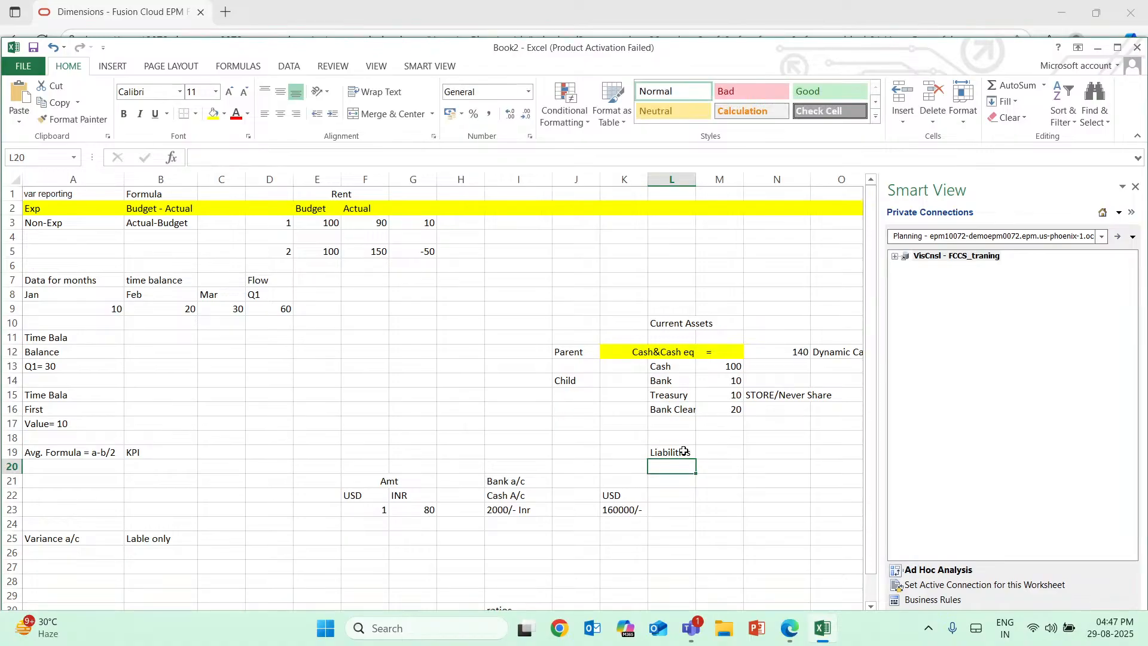
# Enter "Total assest" in K11 directly above the Cash&Cash eq parent.
pyautogui.write('T')
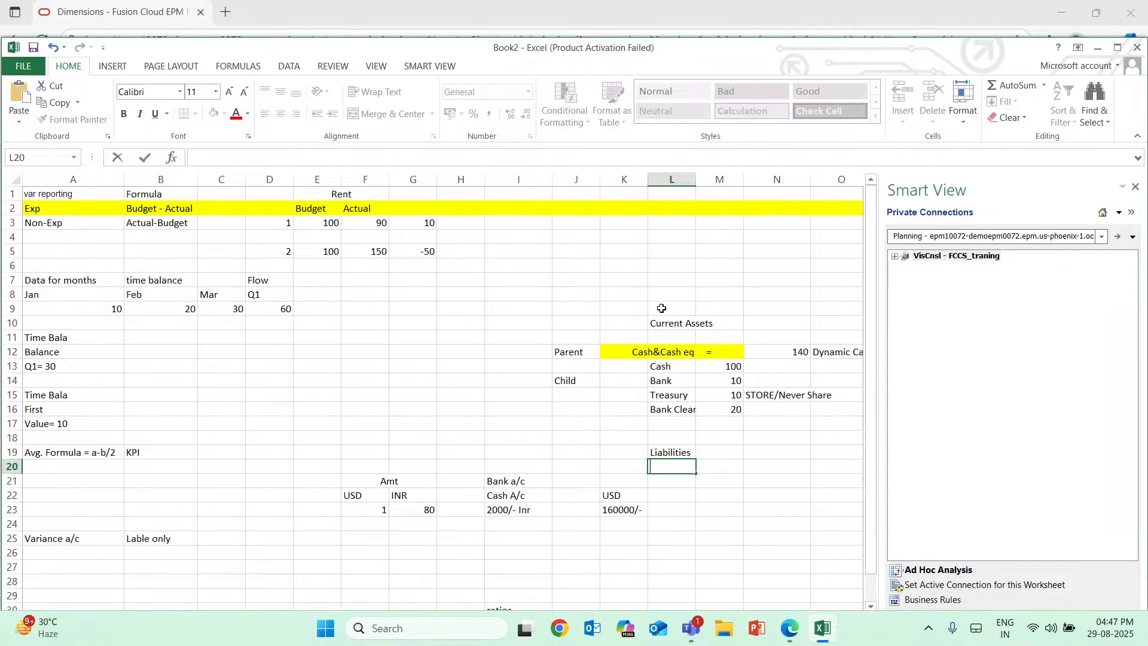
pyautogui.click(635, 337)
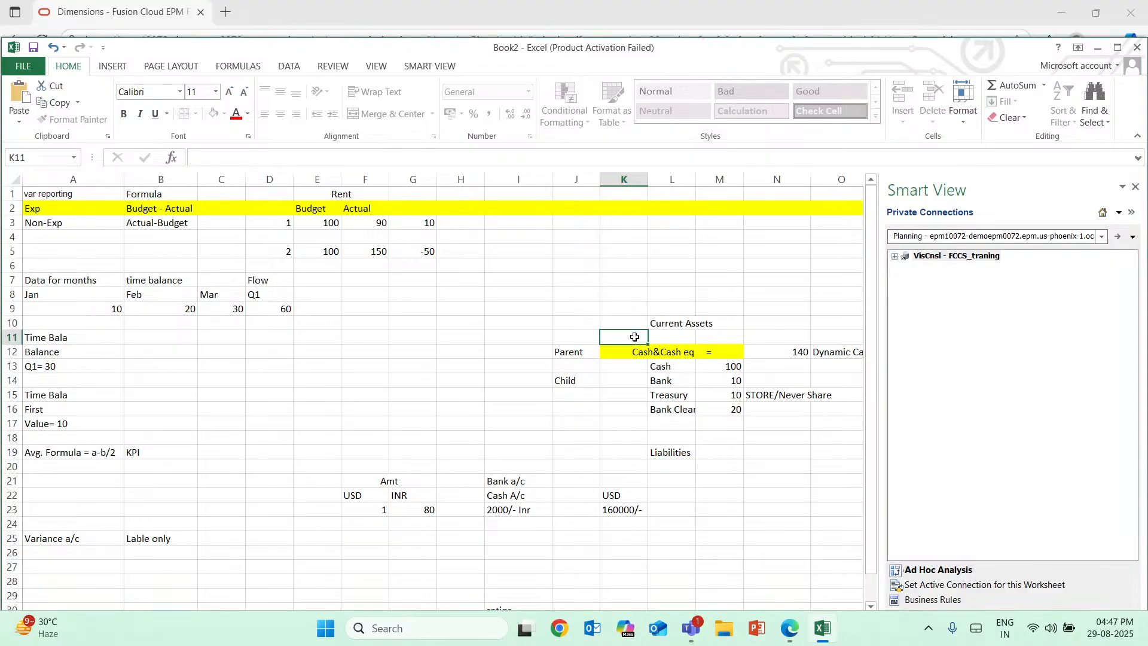
pyautogui.write('T')
pyautogui.write('ottal')
pyautogui.press('BackSpace')
pyautogui.press('BackSpace')
pyautogui.press('BackSpace')
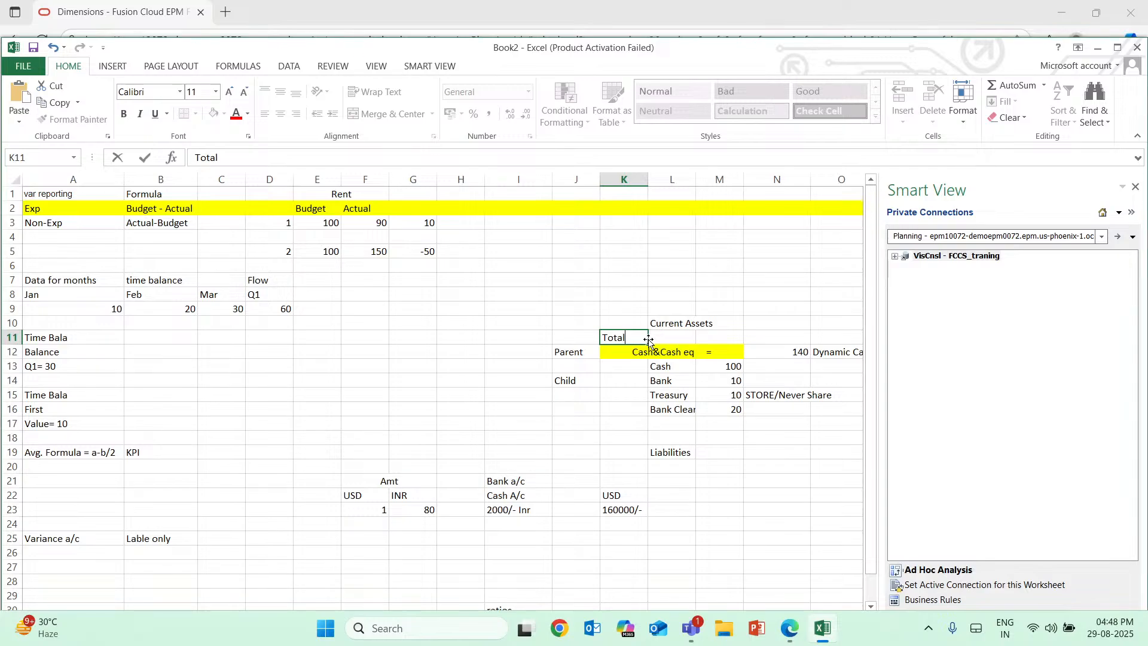
pyautogui.write('ssest')
# Enter "Revenue" in L20 directly below Liabilities.
pyautogui.click(663, 453)
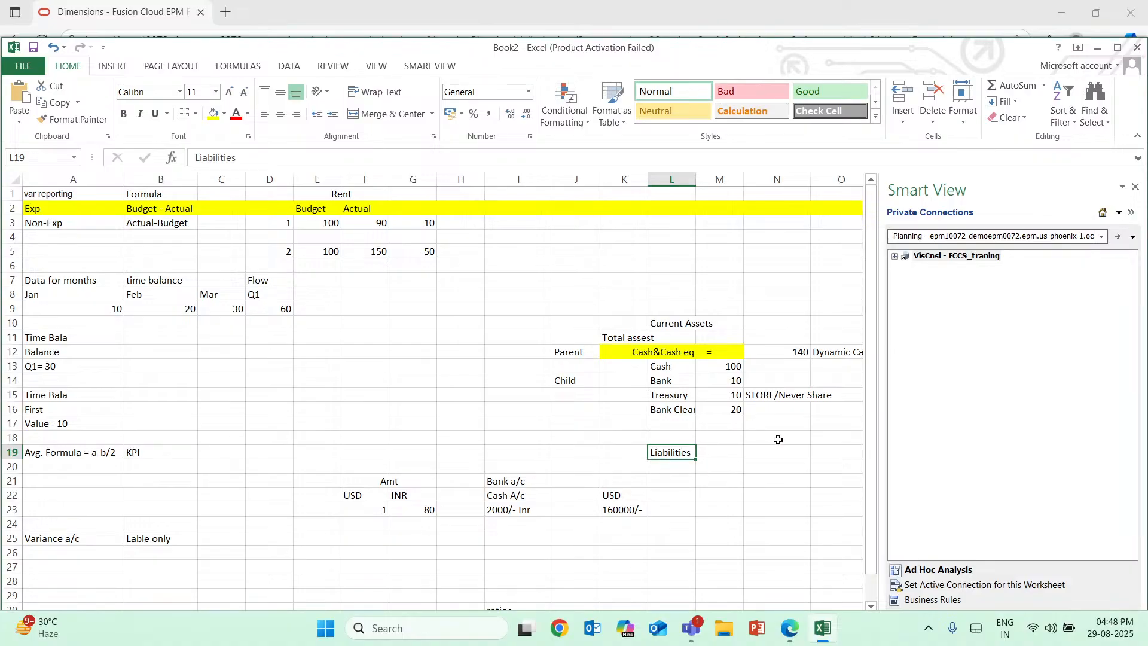
pyautogui.scroll(-1, 685, 385)
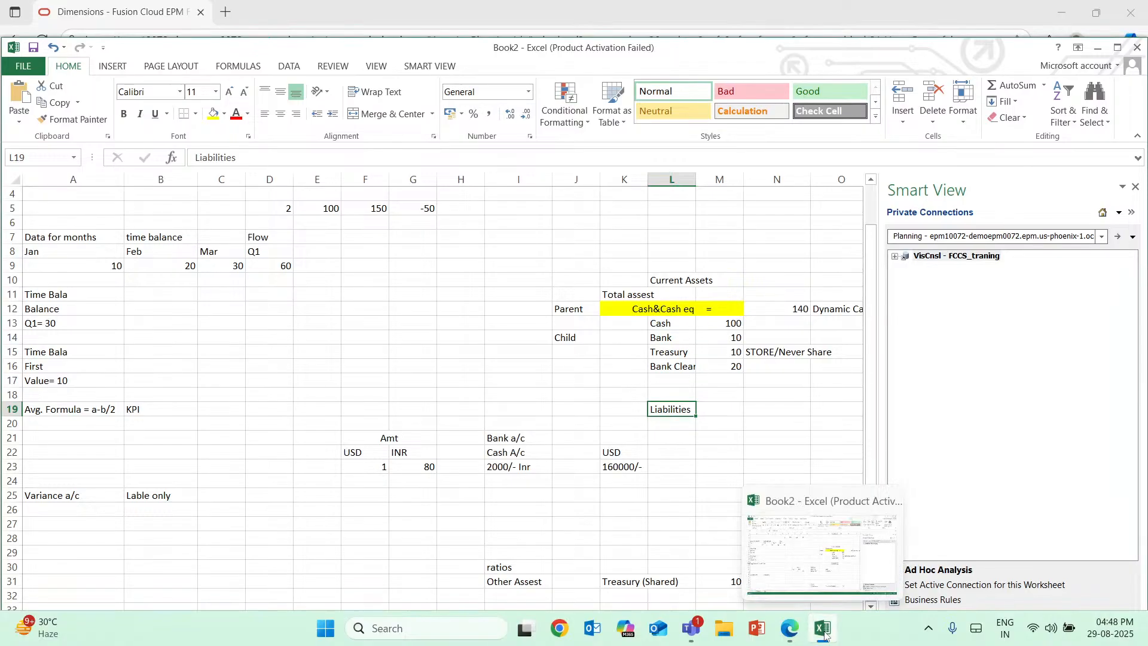
pyautogui.doubleClick(673, 426)
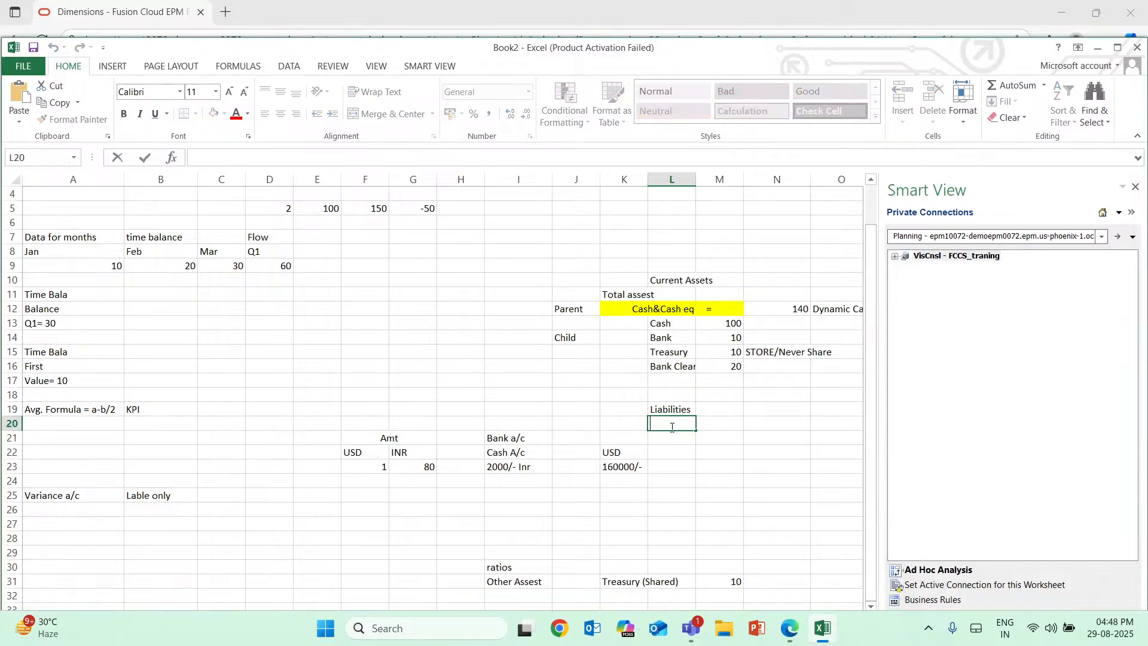
pyautogui.write('Revenue')
pyautogui.press('Return')
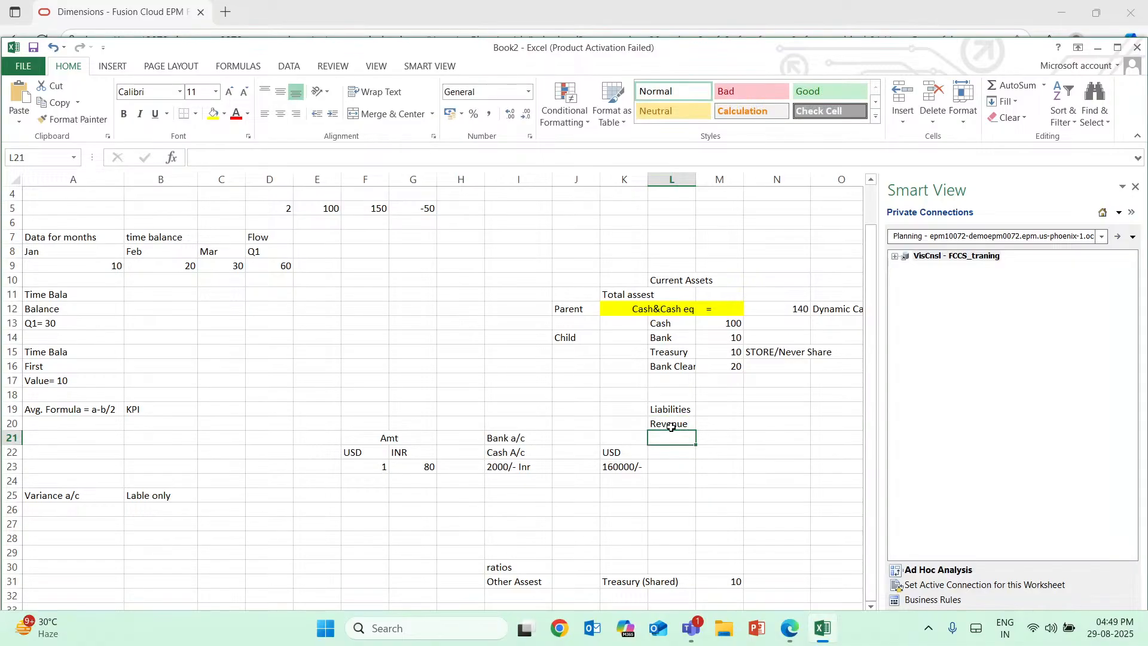
# Enter "COGS" in L21 and "GP" in L22 below Revenue.
pyautogui.write('GS')
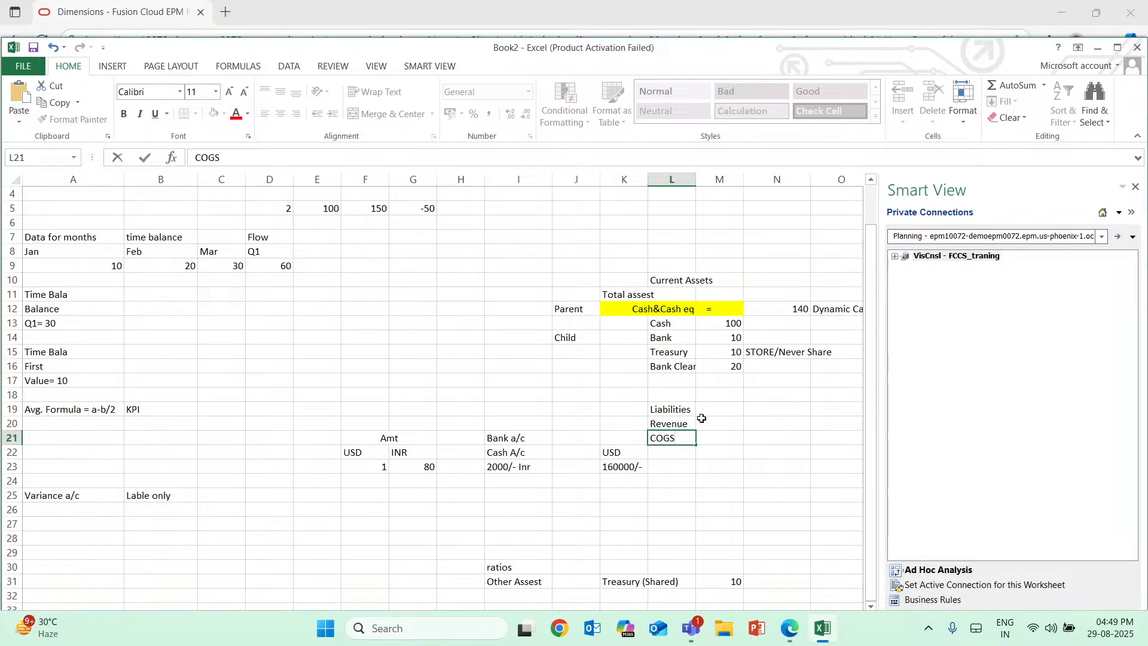
pyautogui.click(625, 425)
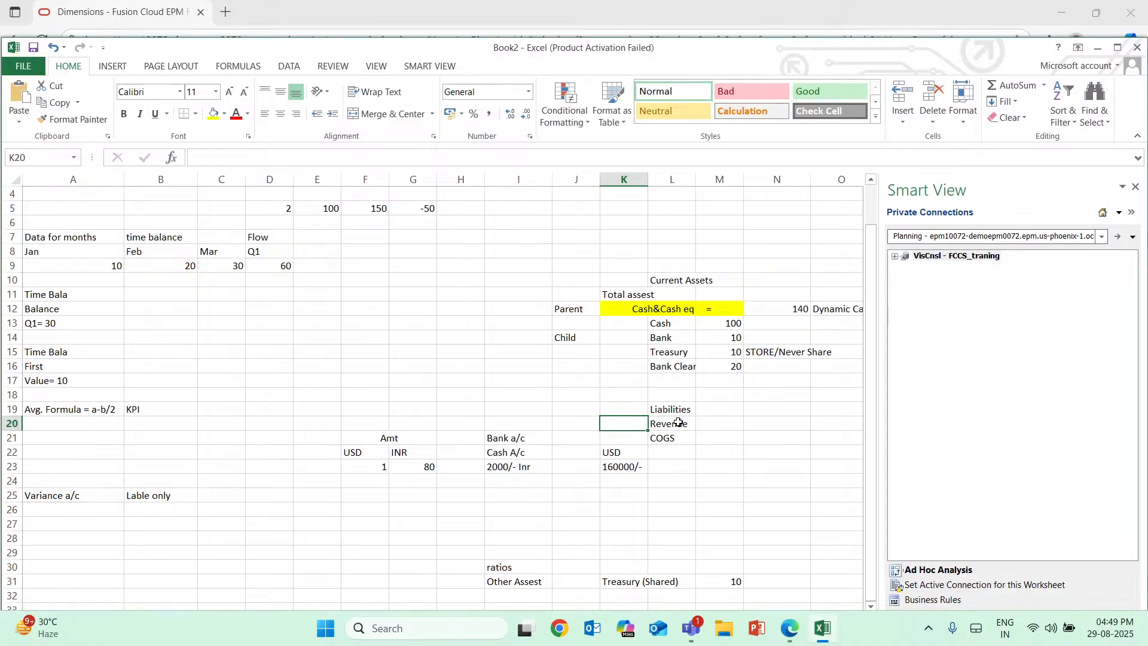
pyautogui.click(668, 458)
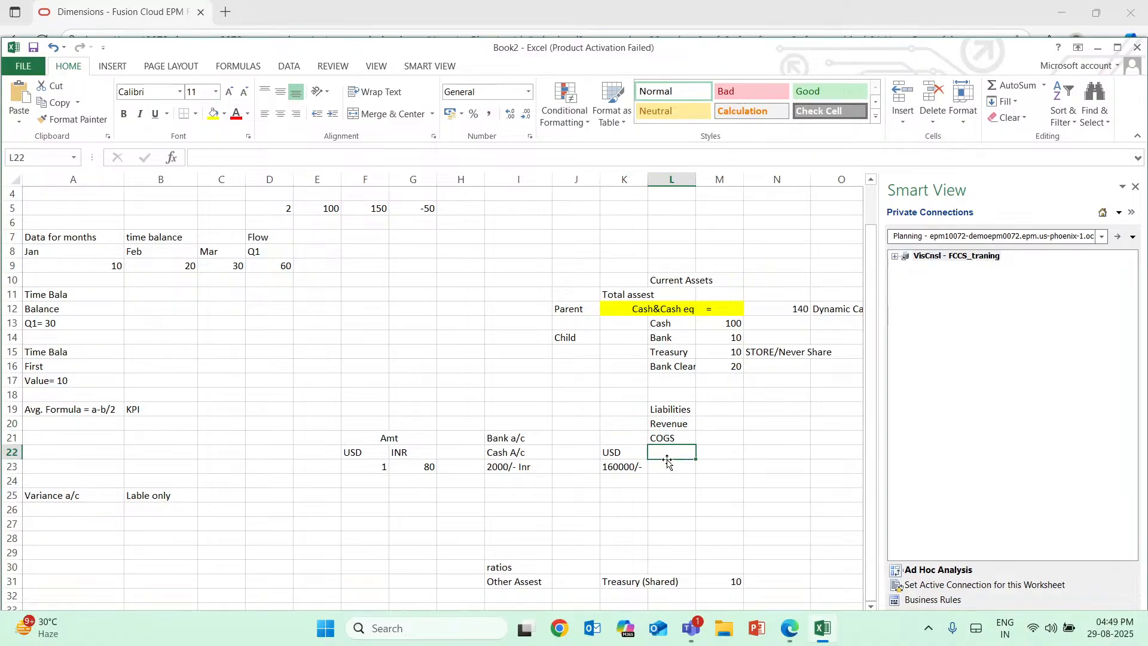
pyautogui.write('GP')
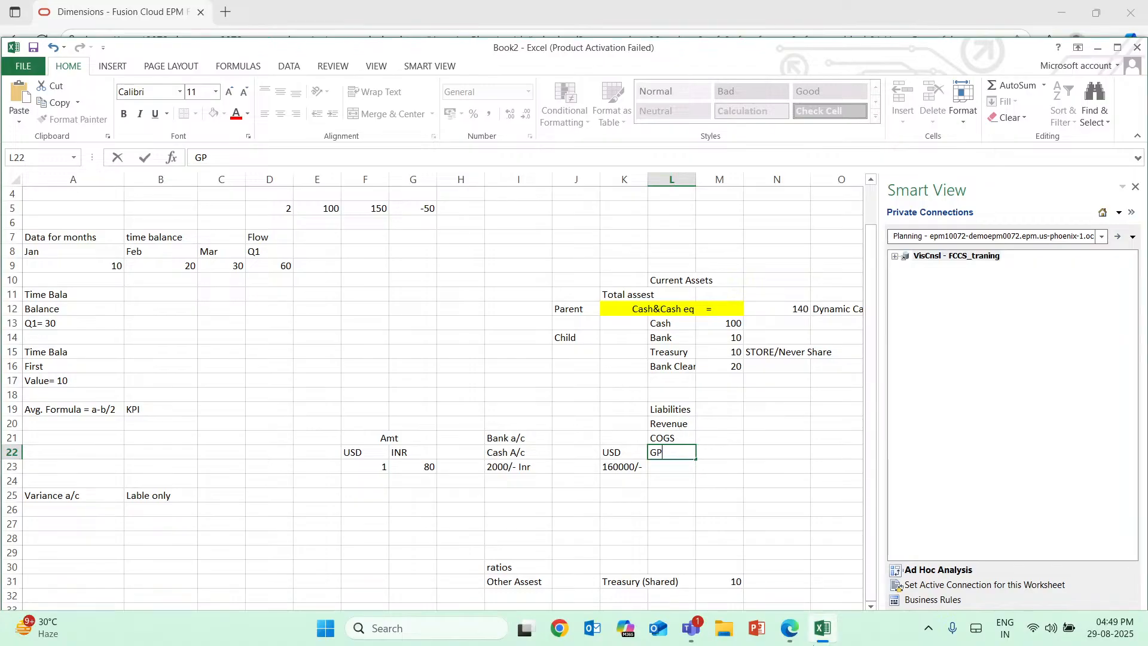
# Switch to Oracle EPM and view the available Consol plan type operators for member 11101.
pyautogui.click(790, 632)
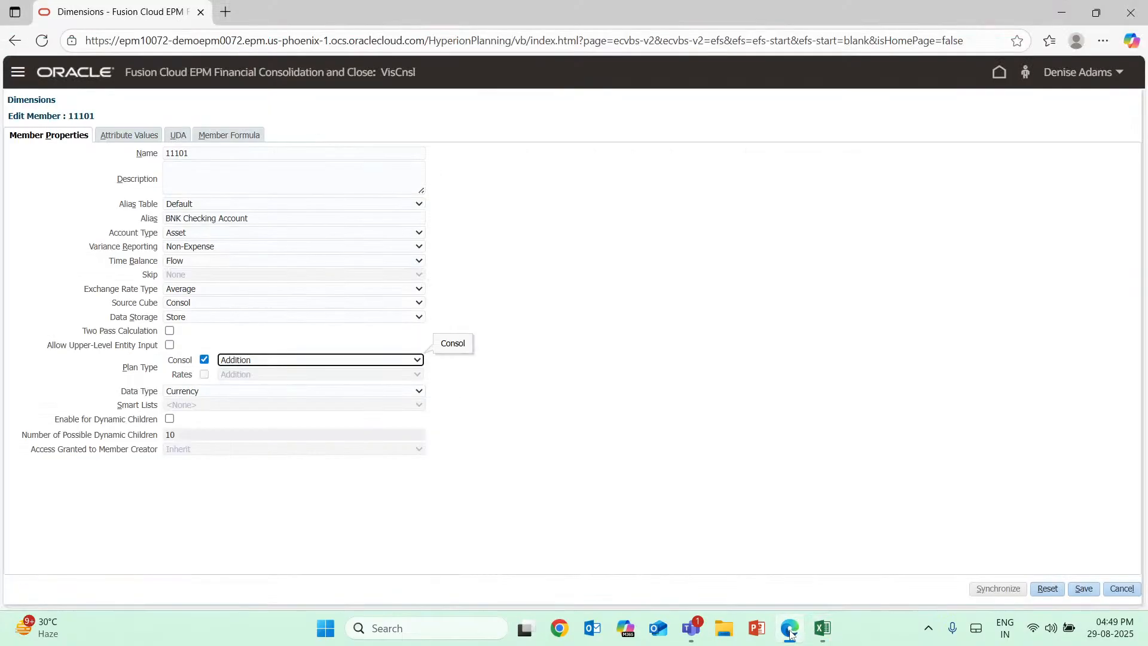
pyautogui.click(405, 359)
pyautogui.click(404, 359)
# Try SmartList as the Data Type of member 11101 and set it back to Currency.
pyautogui.click(184, 396)
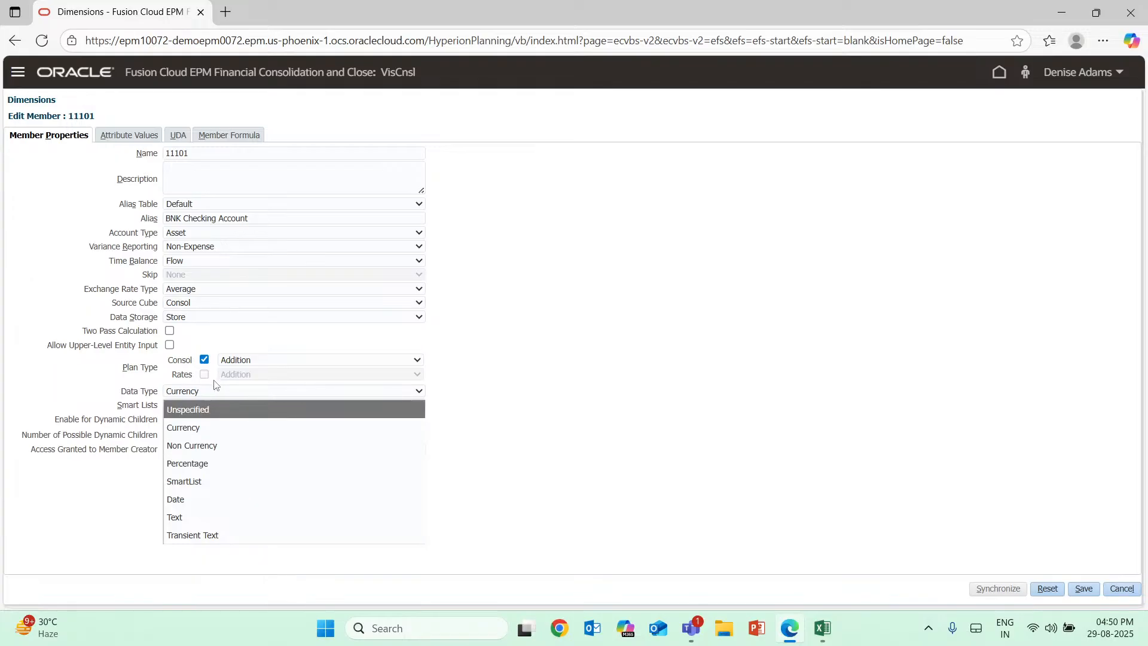
pyautogui.click(196, 482)
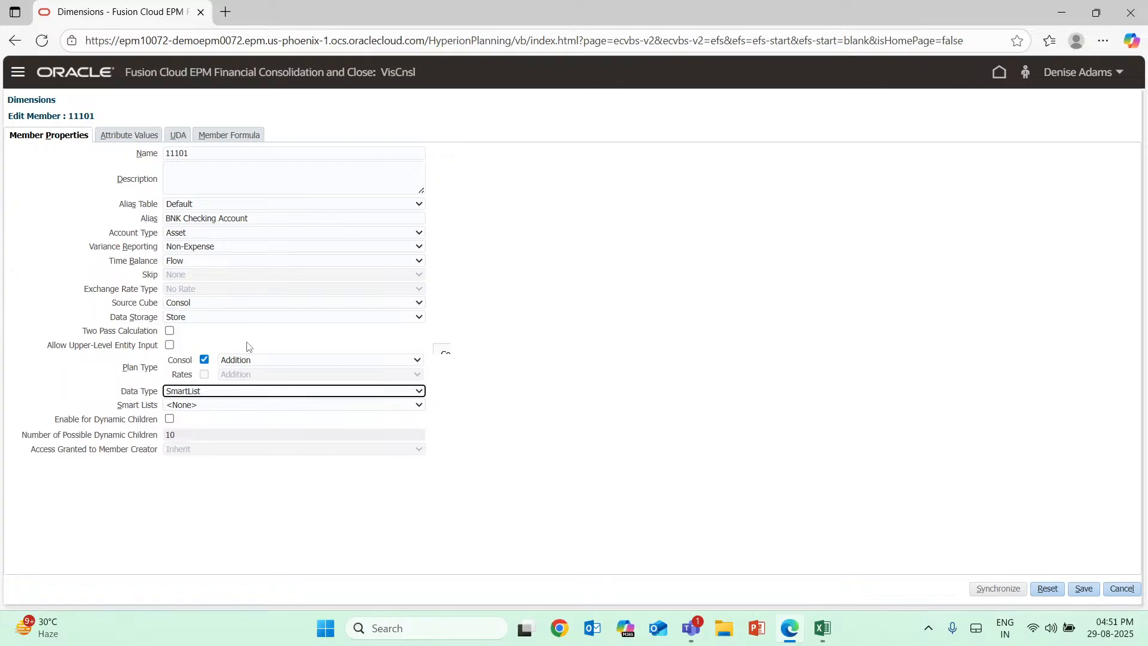
pyautogui.click(228, 390)
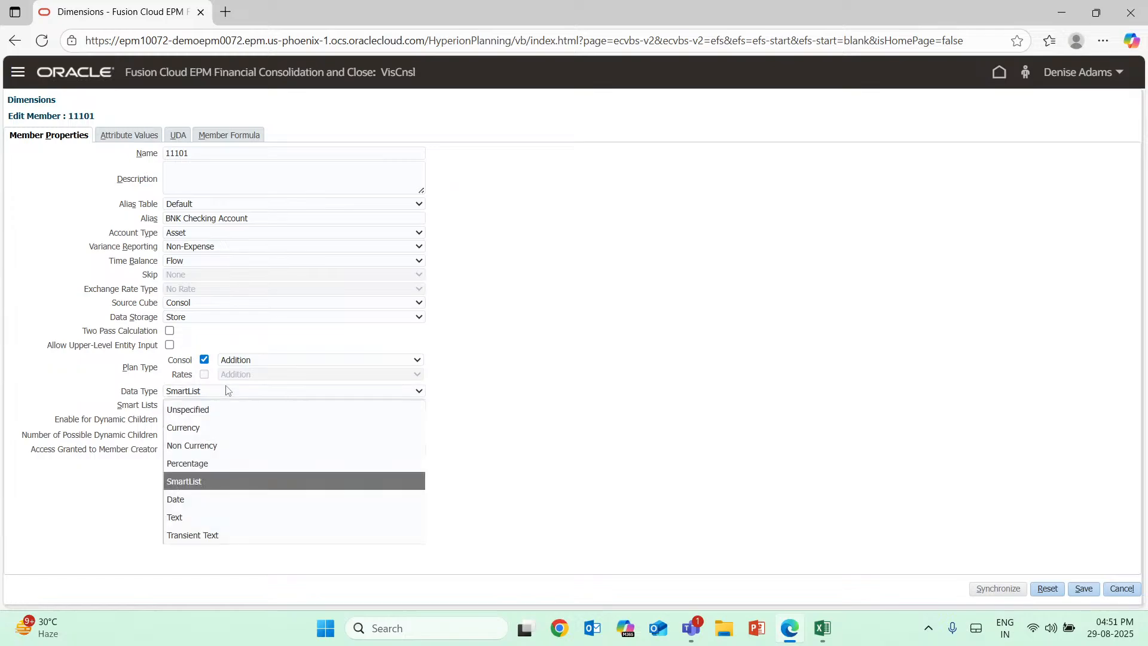
pyautogui.click(202, 425)
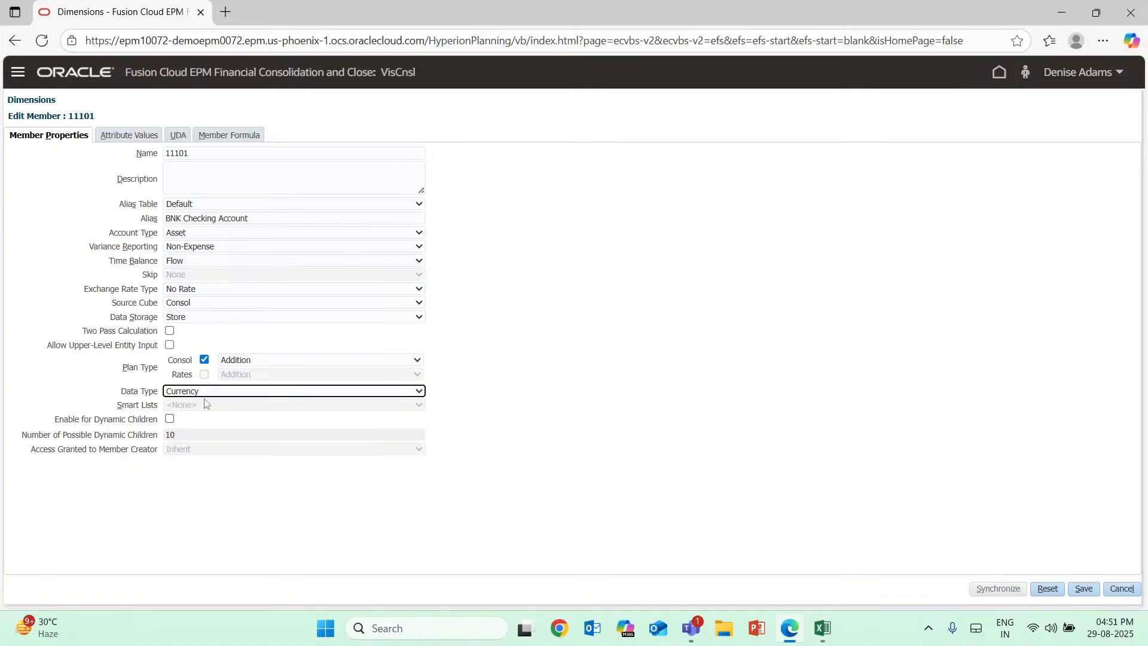
# Review the Smart Lists choices with Data Type SmartList, keep <None>, and restore the Data Type to Currency.
pyautogui.click(204, 393)
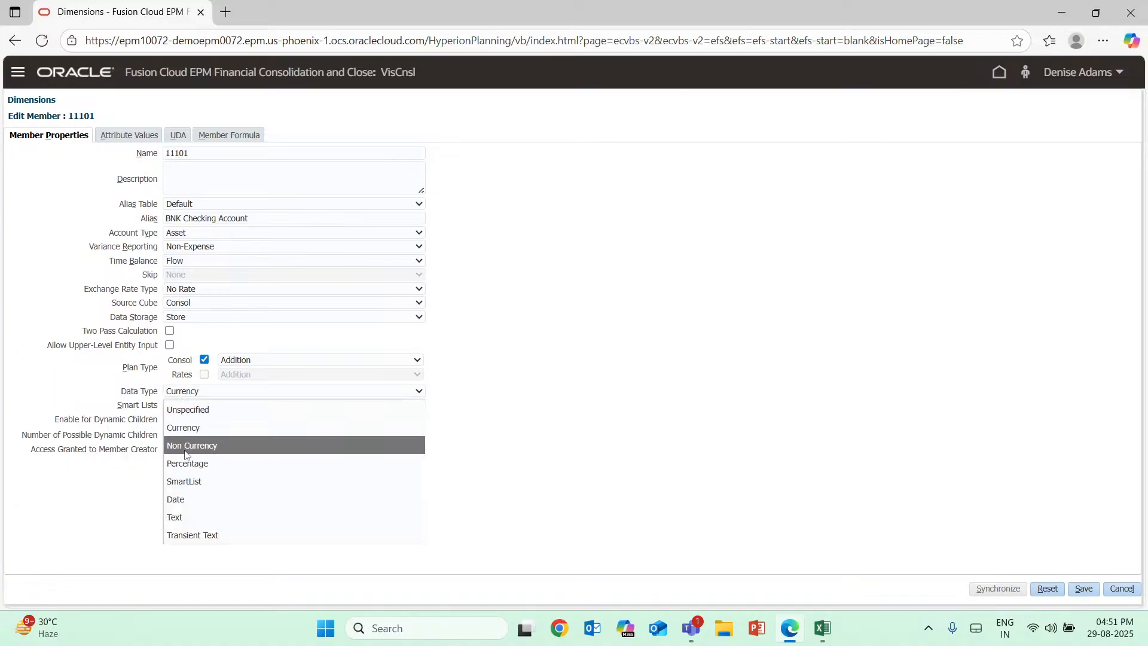
pyautogui.click(177, 481)
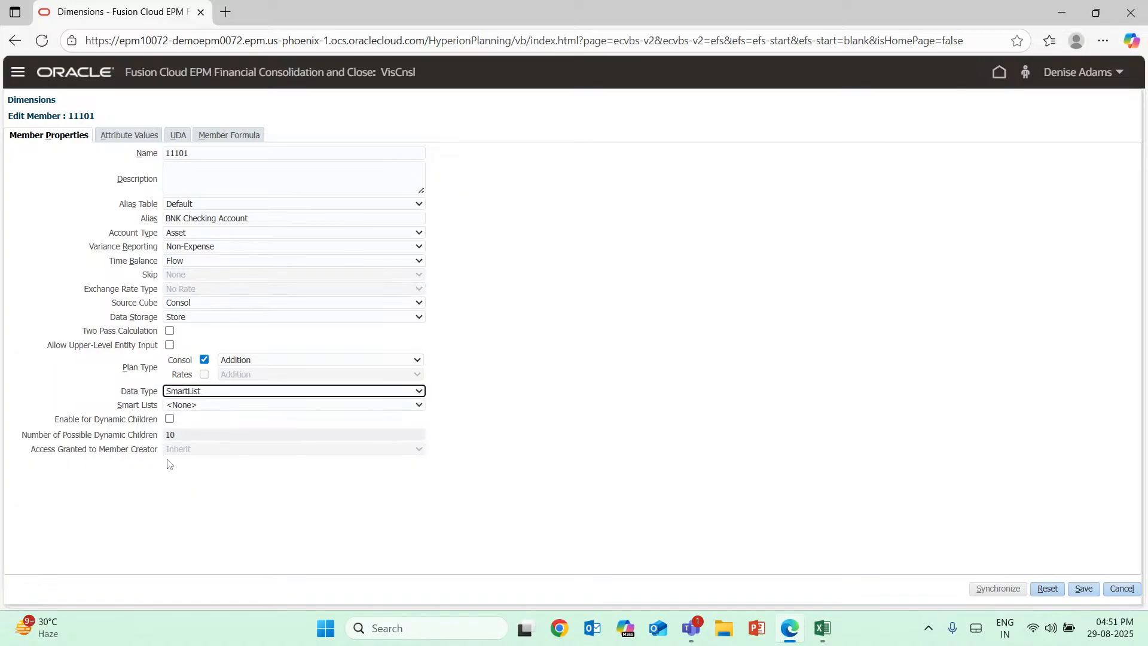
pyautogui.click(233, 406)
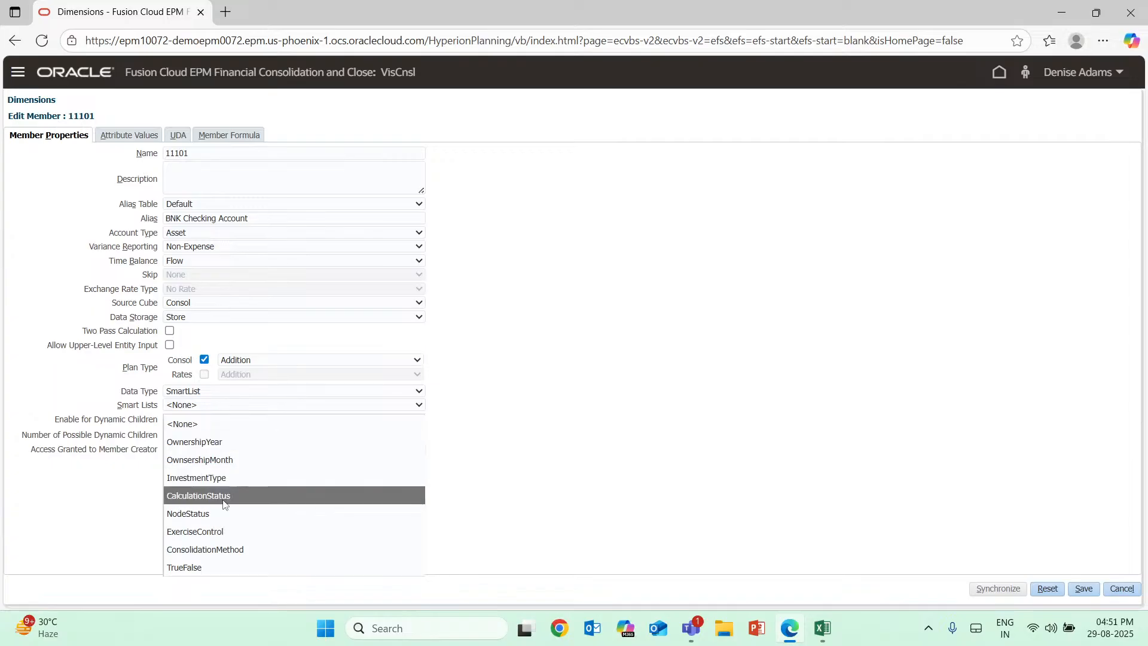
pyautogui.click(180, 423)
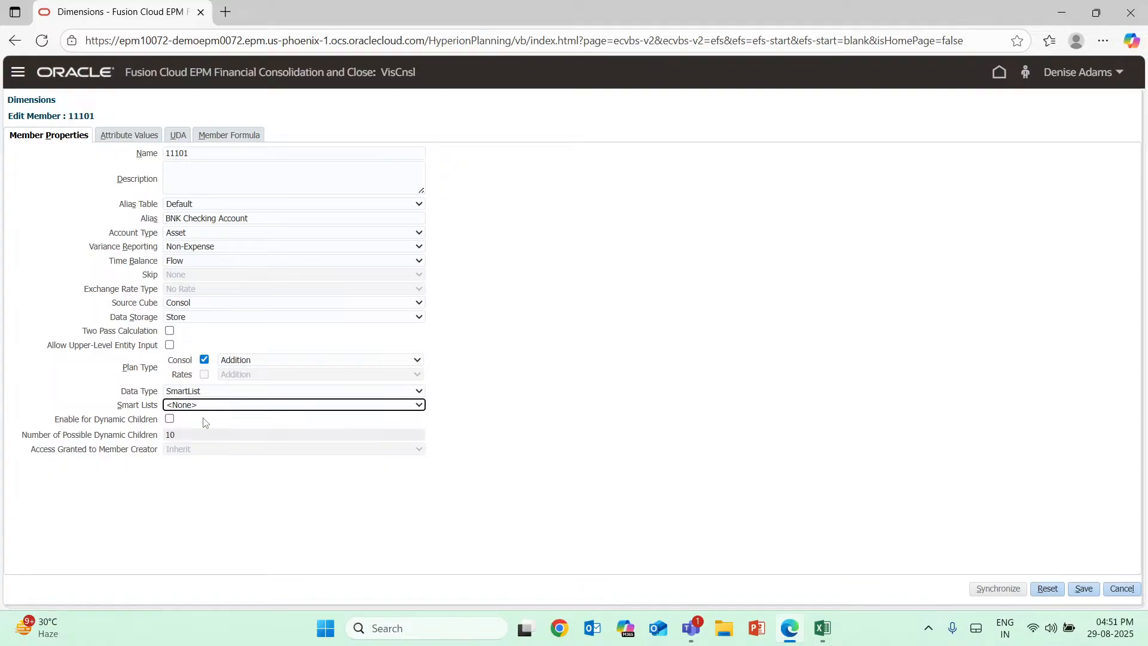
pyautogui.click(205, 393)
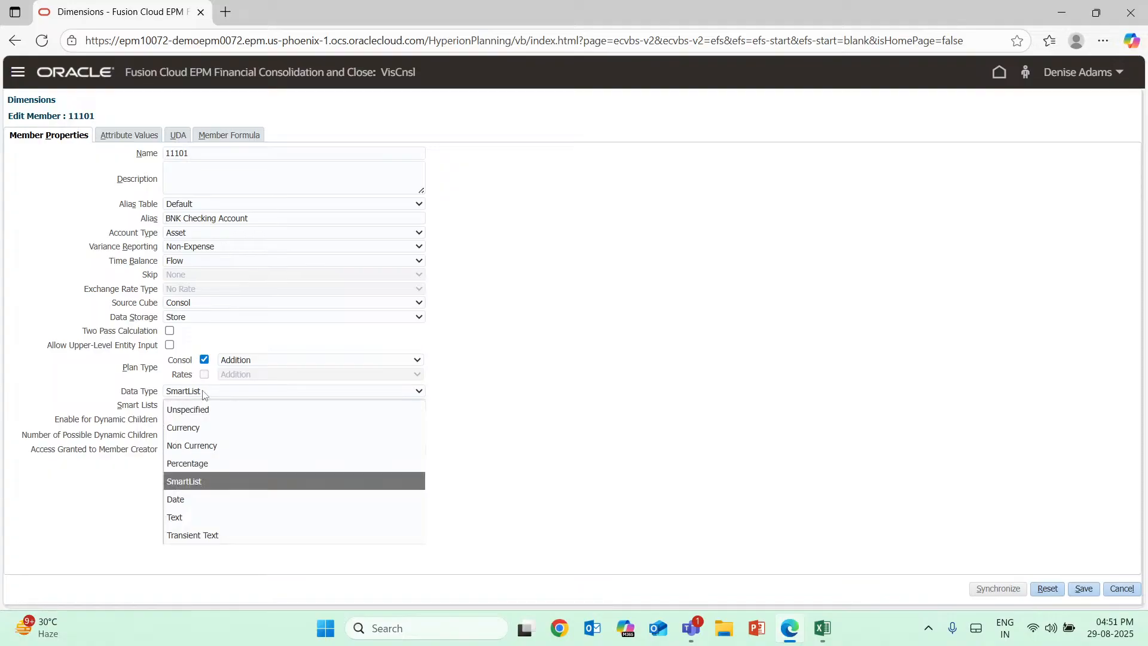
pyautogui.click(201, 427)
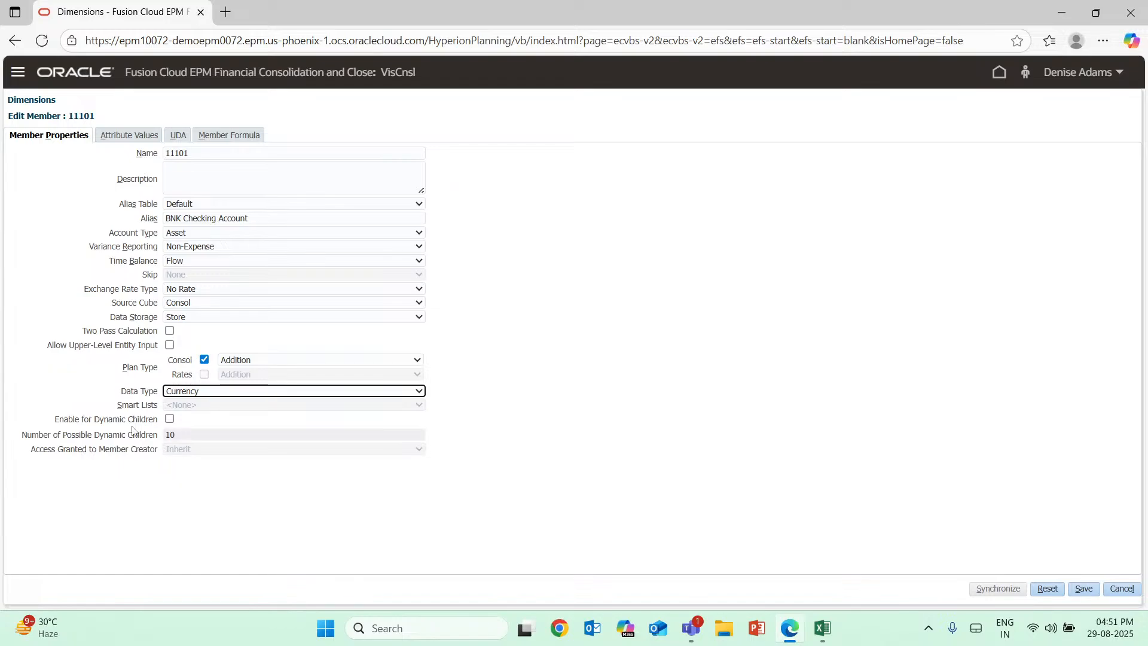
# Enable dynamic children for member 11101 to see the related settings and disable the option again.
pyautogui.click(169, 419)
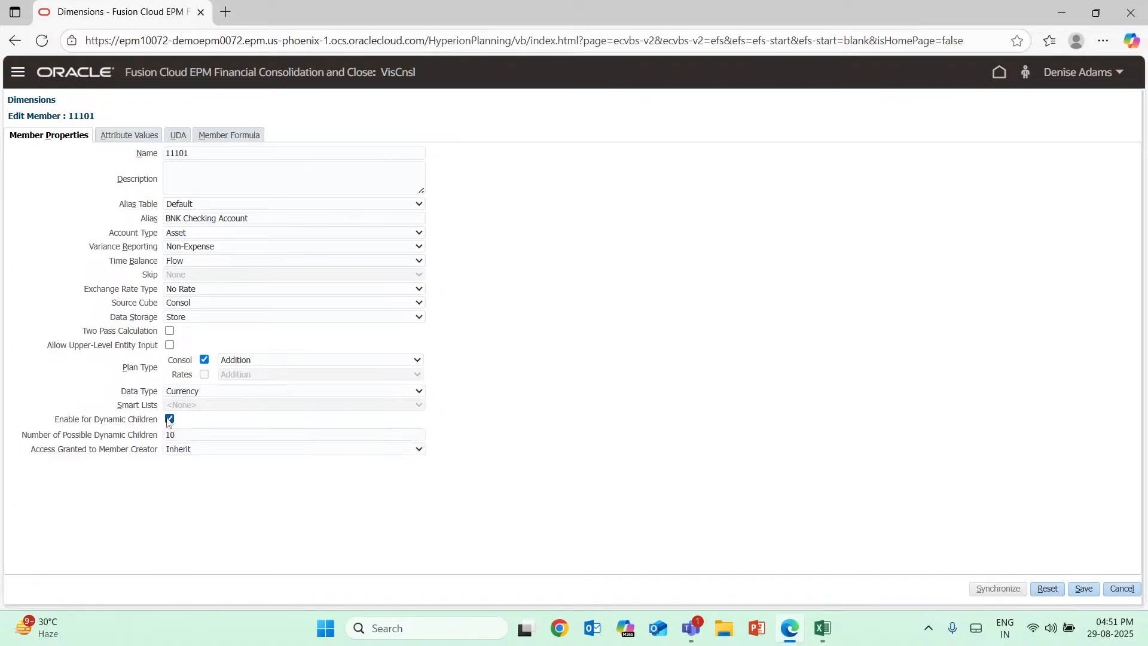
pyautogui.click(169, 419)
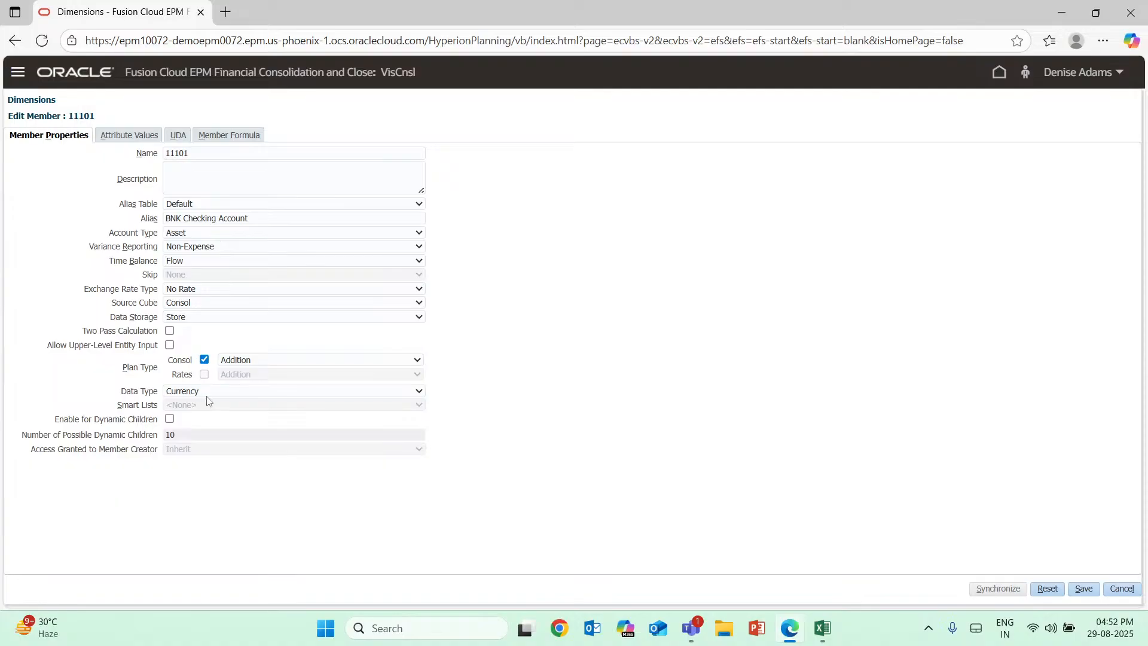
pyautogui.click(702, 640)
pyautogui.click(701, 639)
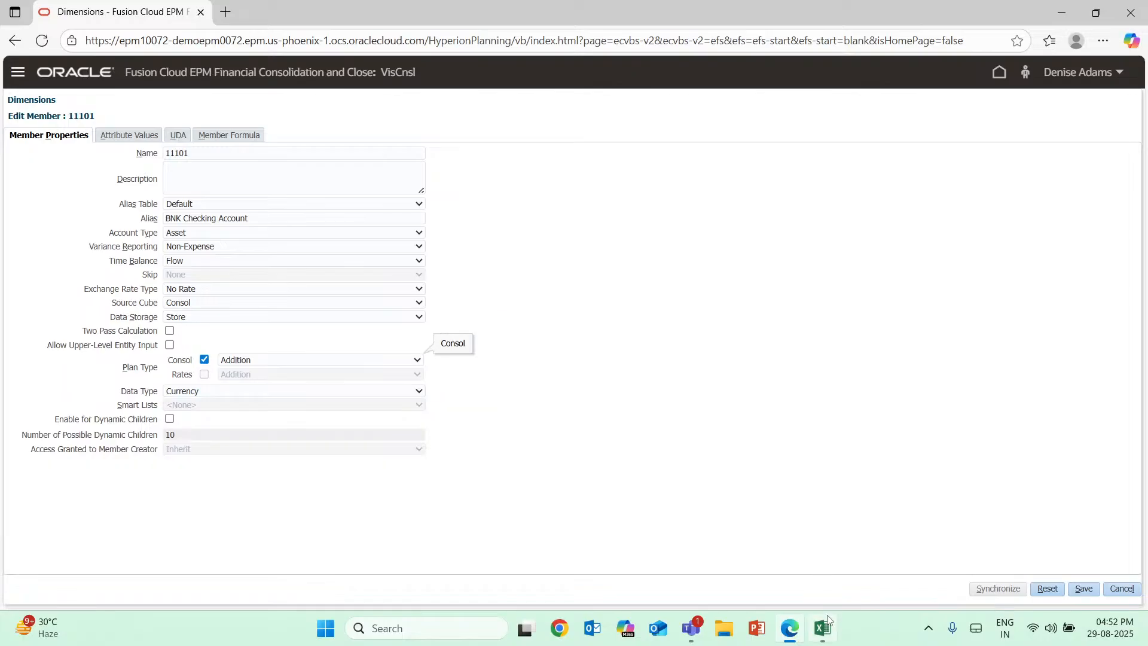
# Check the account example in Excel and toggle Two Pass Calculation for member 11101 in Oracle EPM.
pyautogui.click(827, 630)
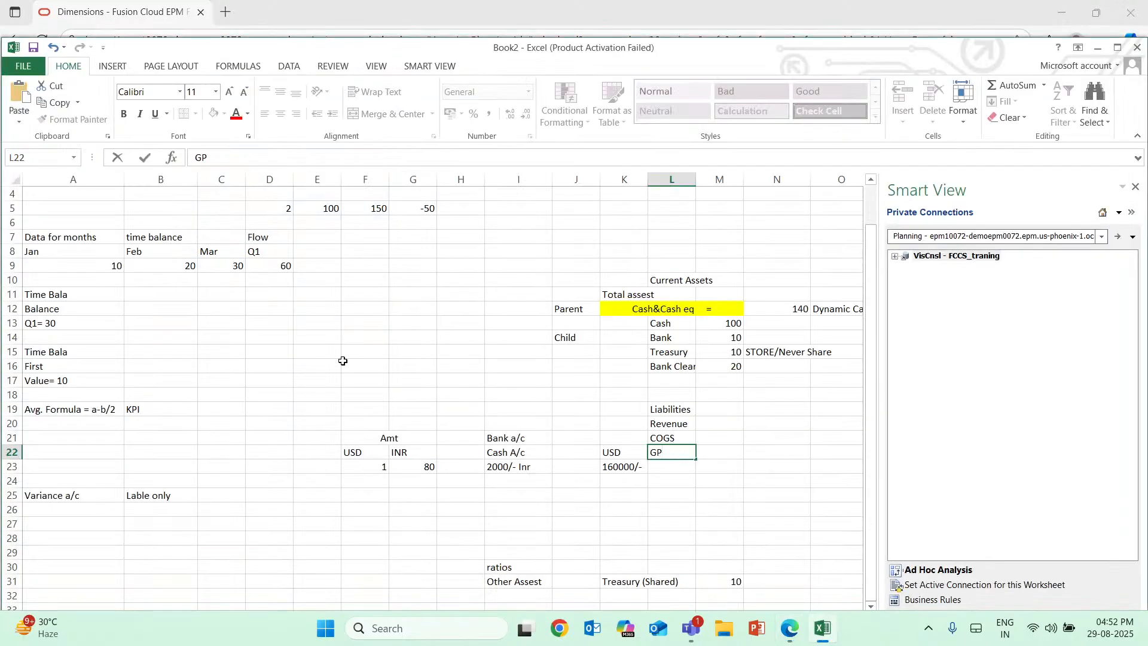
pyautogui.click(824, 633)
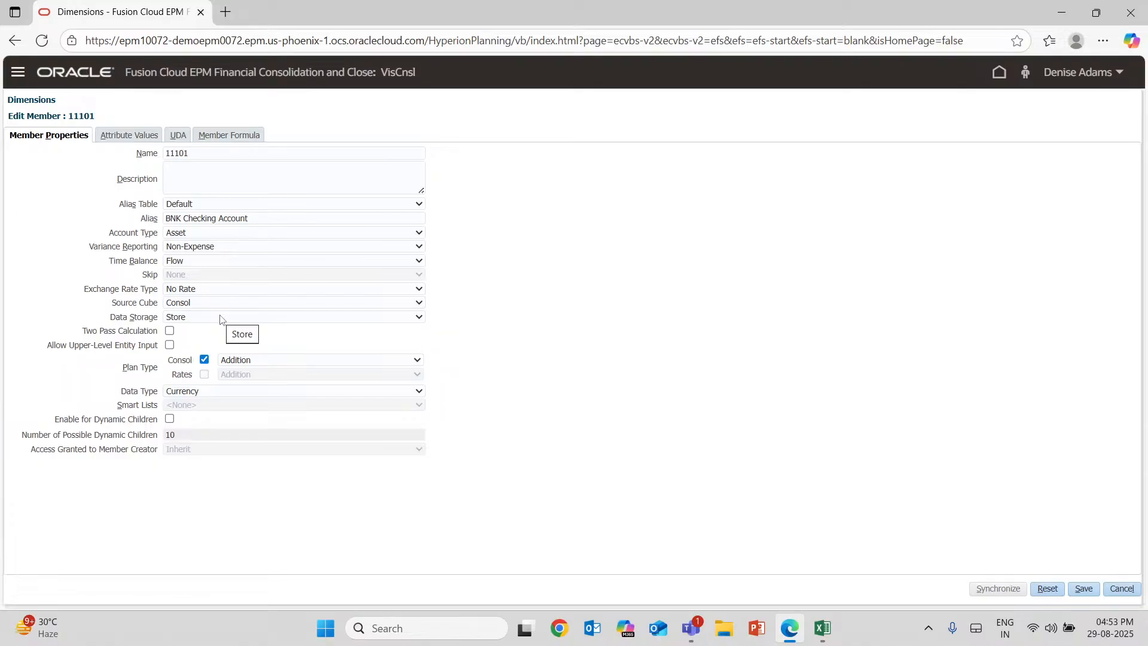
pyautogui.click(170, 332)
# Switch to Excel and delete the "GP" text from L22 below COGS.
pyautogui.click(823, 627)
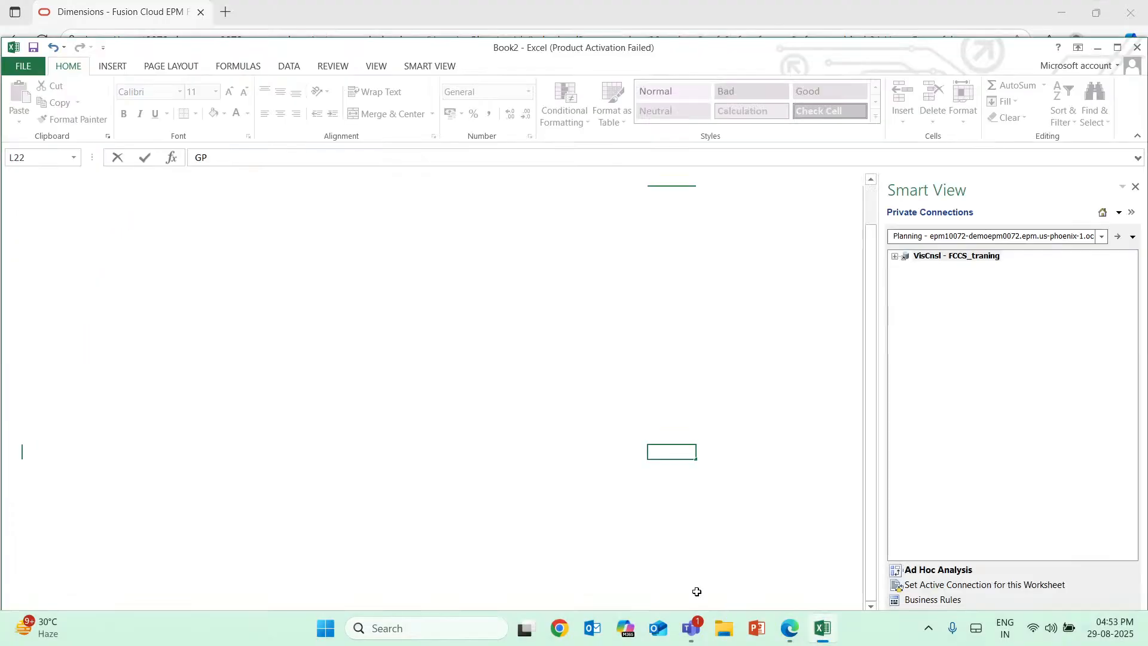
pyautogui.scroll(-6, 297, 579)
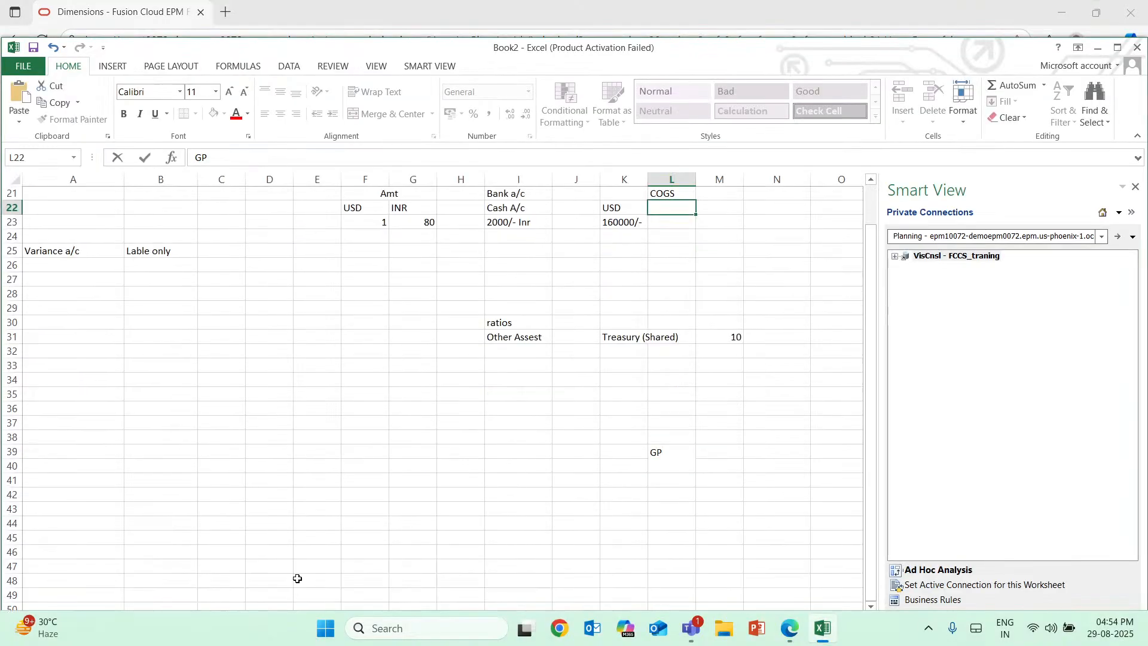
pyautogui.scroll(-7, 328, 531)
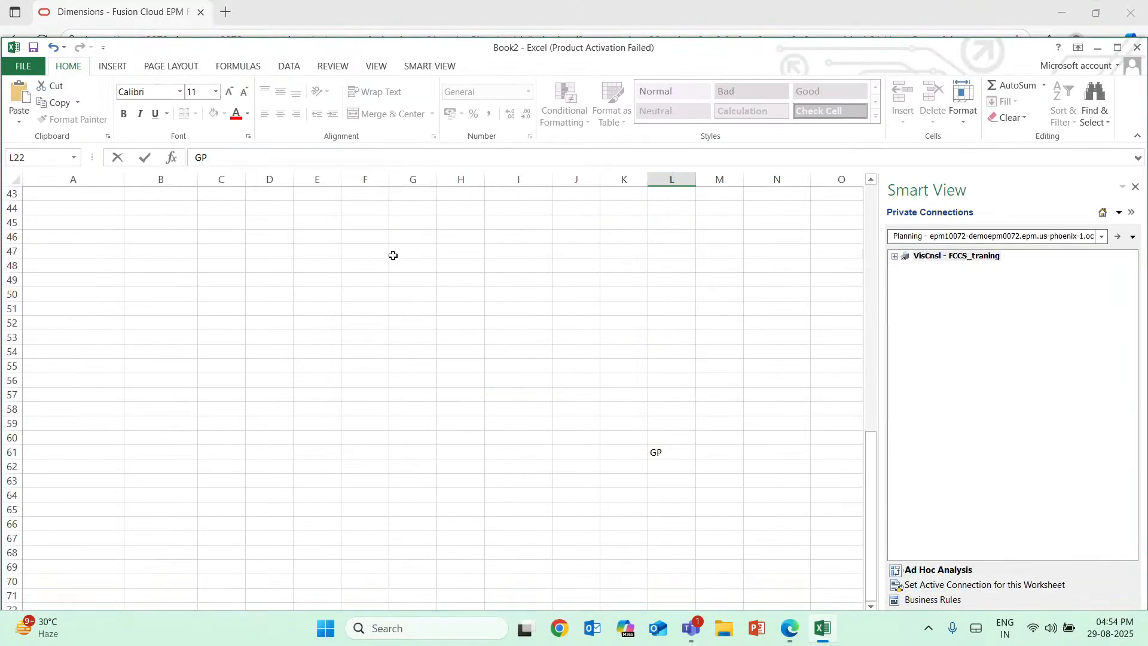
pyautogui.scroll(1, 393, 247)
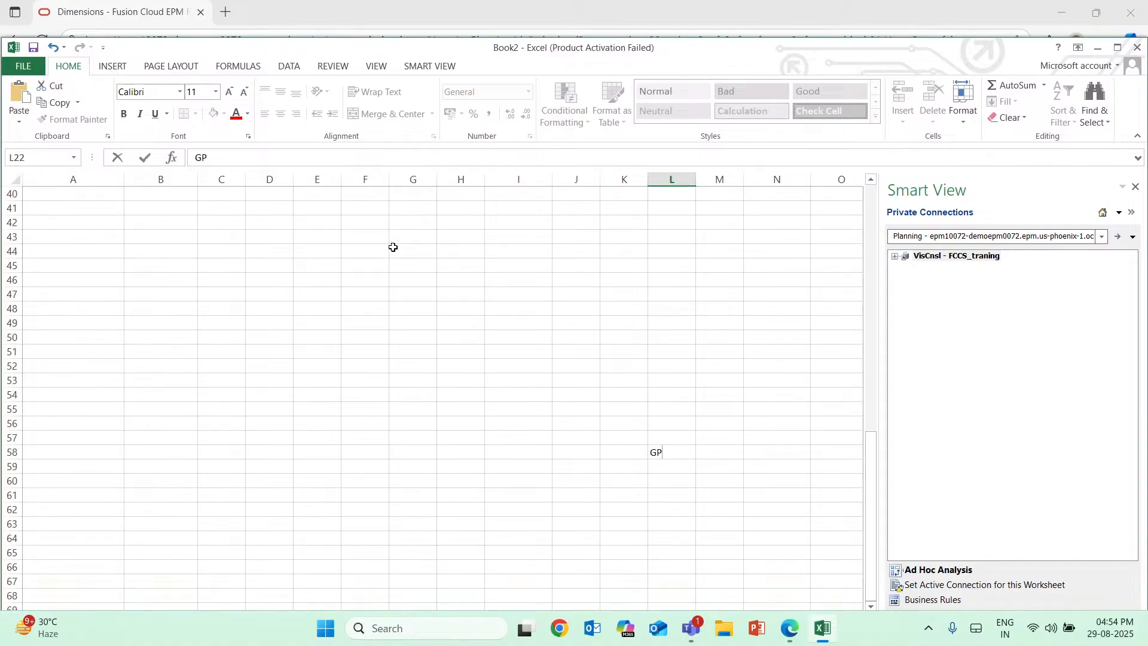
pyautogui.moveTo(669, 457); pyautogui.dragTo(633, 452)
pyautogui.press('BackSpace')
pyautogui.click(414, 231)
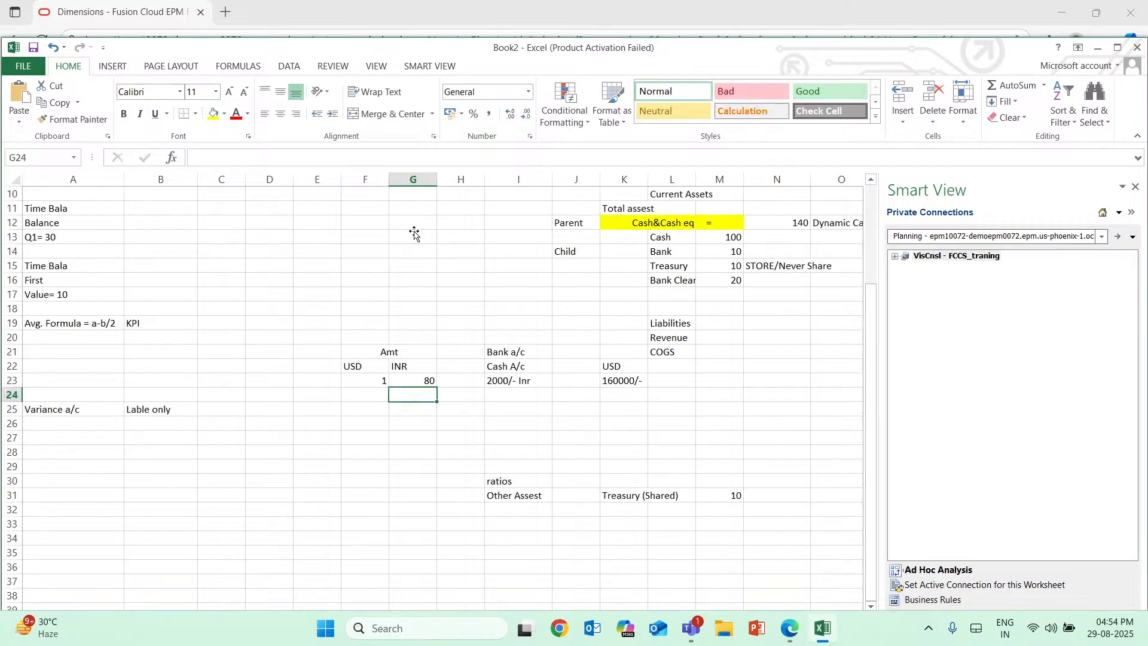
# Enter "GP" in G36 in the empty area below the existing examples.
pyautogui.write('G')
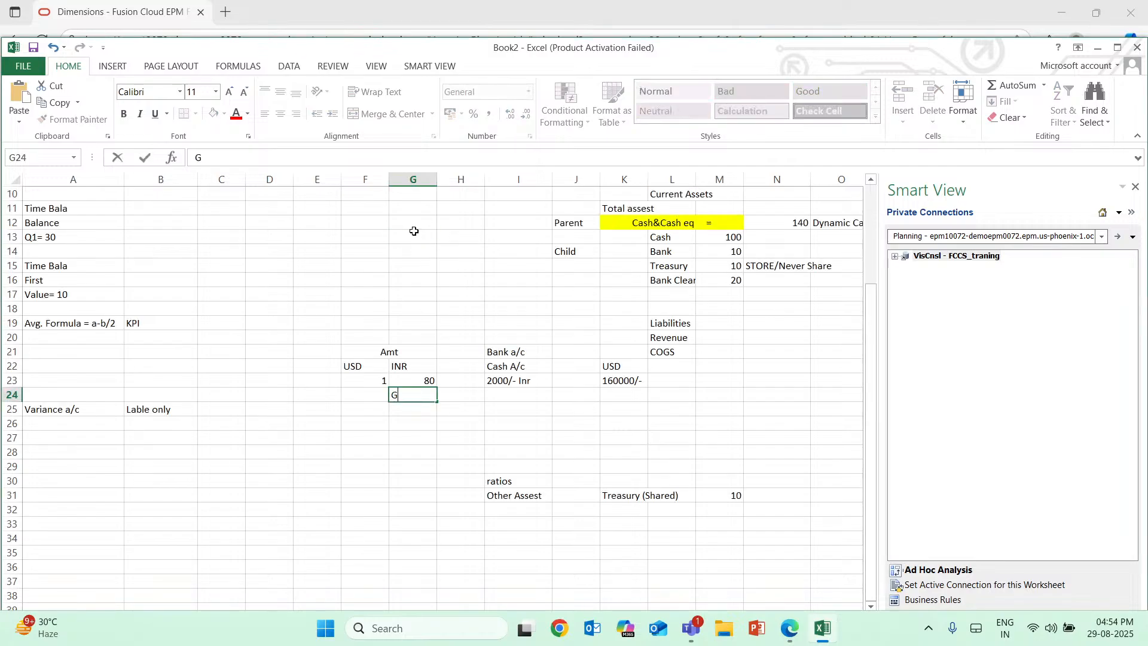
pyautogui.press('BackSpace')
pyautogui.scroll(-7, 414, 231)
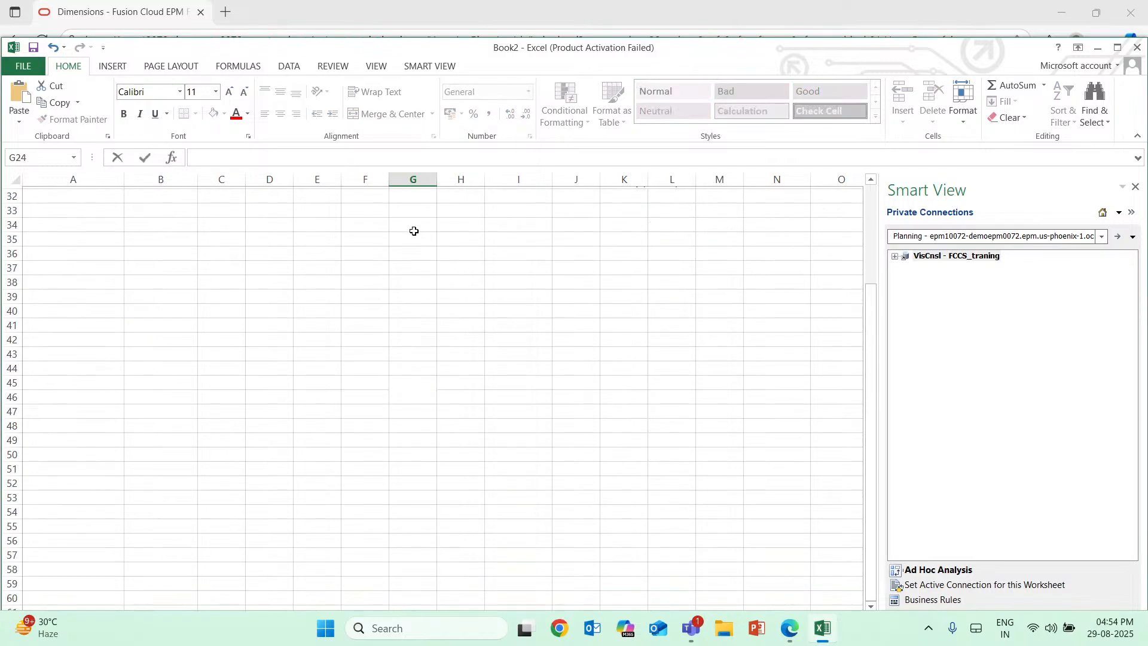
pyautogui.scroll(-1, 413, 230)
pyautogui.click(413, 233)
pyautogui.write('G')
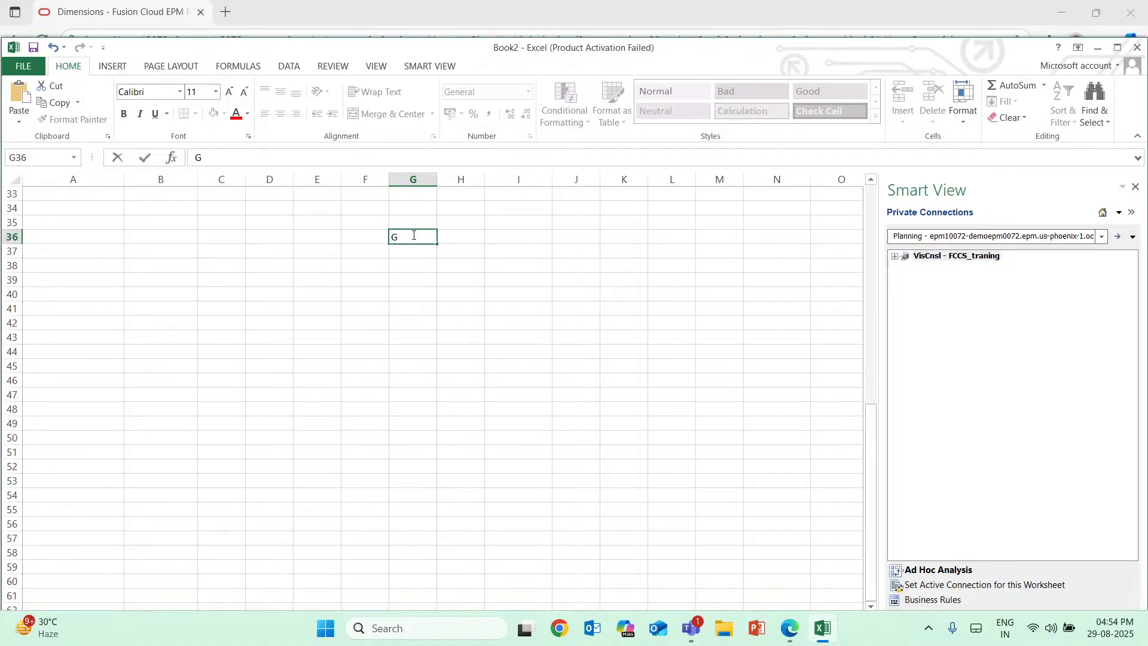
pyautogui.write('p')
pyautogui.press('BackSpace')
pyautogui.write('P')
# Enter the gross profit formula text "Revenue-COGS" in G37 below GP.
pyautogui.click(408, 247)
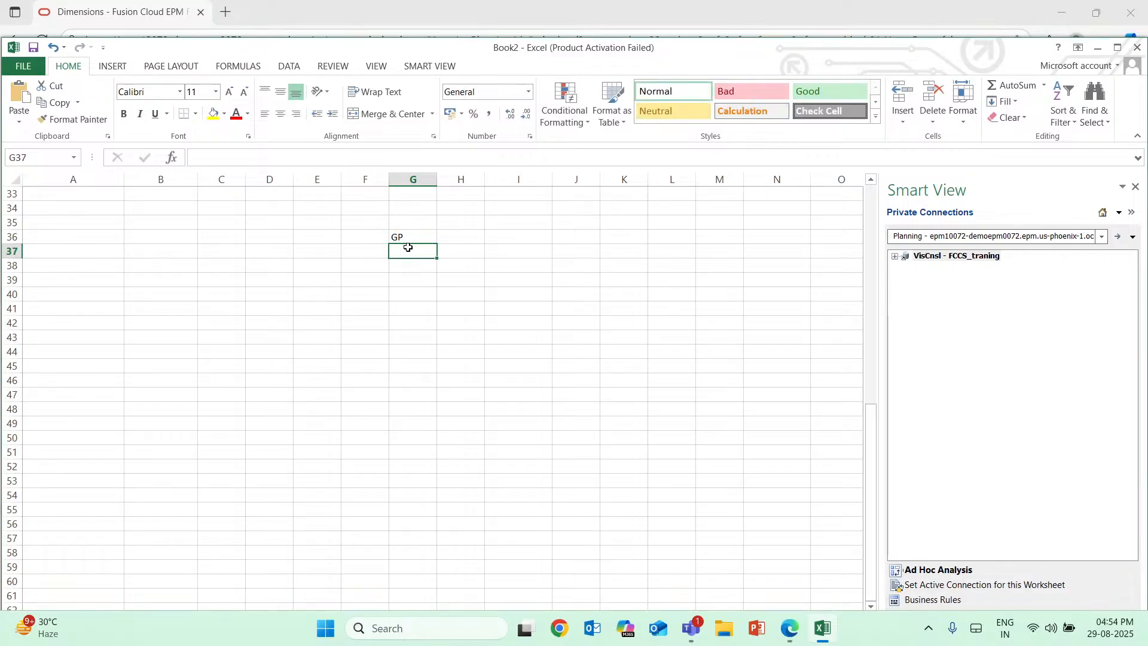
pyautogui.write('Reven')
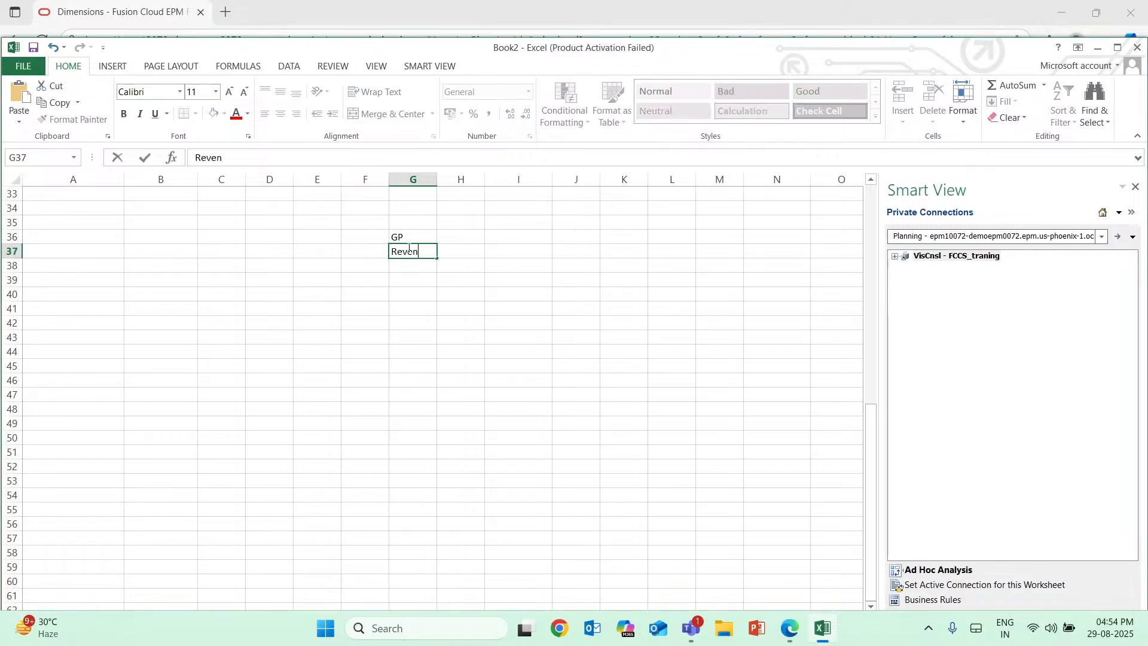
pyautogui.write('ue-COGS')
# Enter the label "GP%" in I36, in the same row as the GP heading.
pyautogui.click(526, 238)
pyautogui.write('GP')
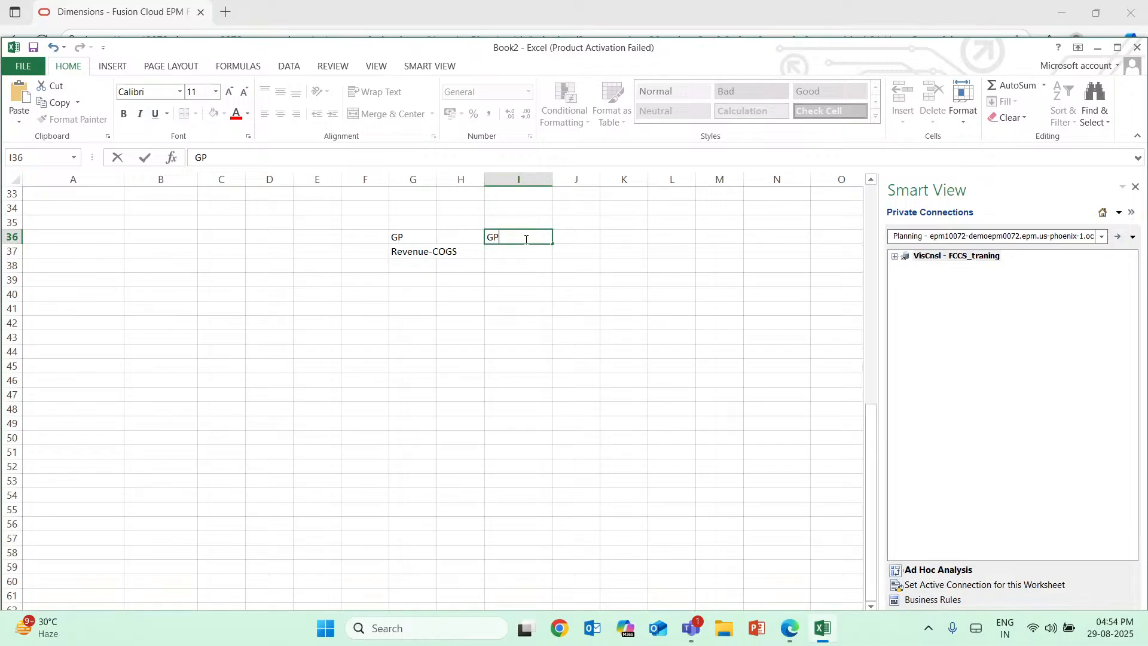
pyautogui.write('%')
# Enter the gross profit percentage formula text "GP/Revenue*100" in I37 below GP%.
pyautogui.click(530, 249)
pyautogui.doubleClick(531, 249)
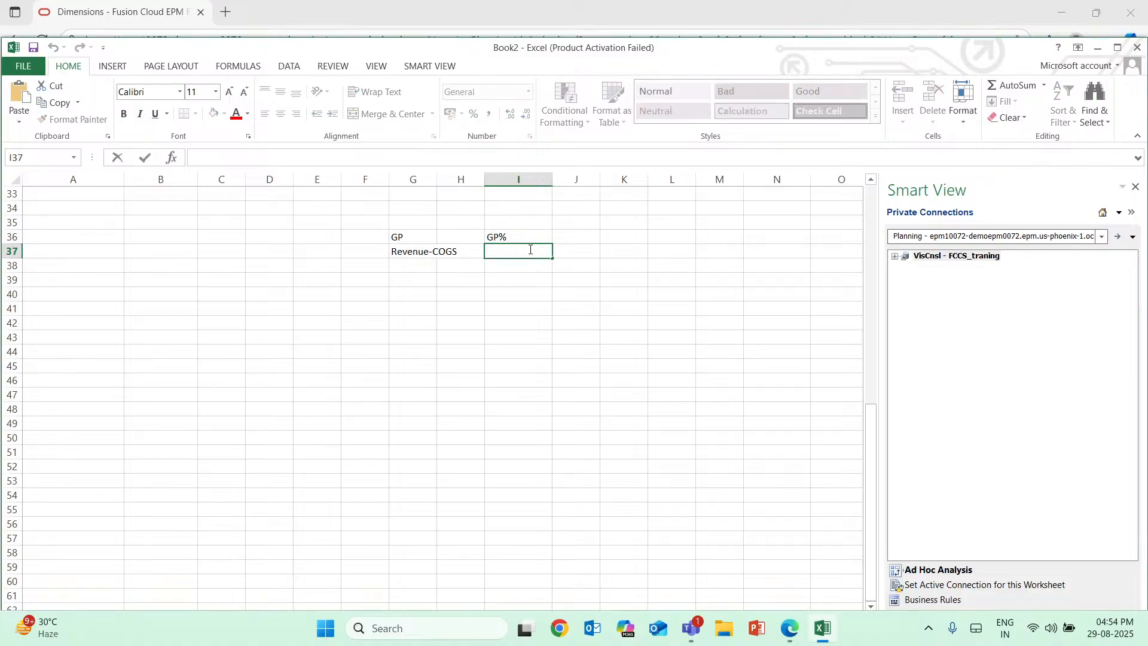
pyautogui.write('GP/Revenue*100')
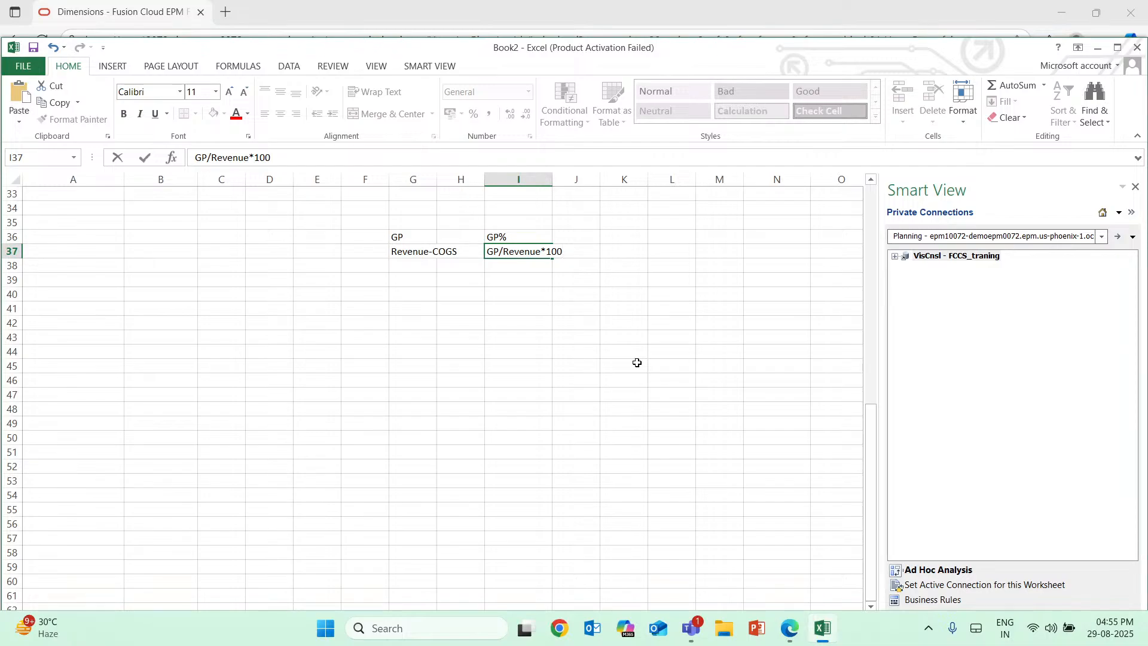
# Enter the label "1st pass" in G39 below the gross profit formulas.
pyautogui.click(417, 277)
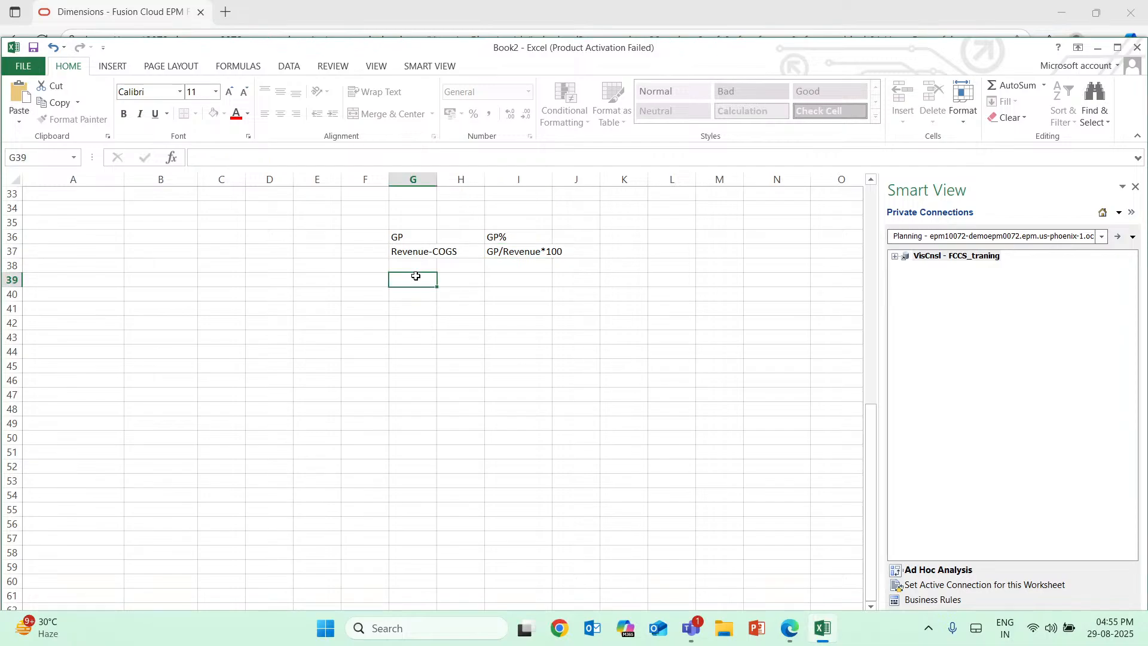
pyautogui.write('1st pass')
pyautogui.press('Return')
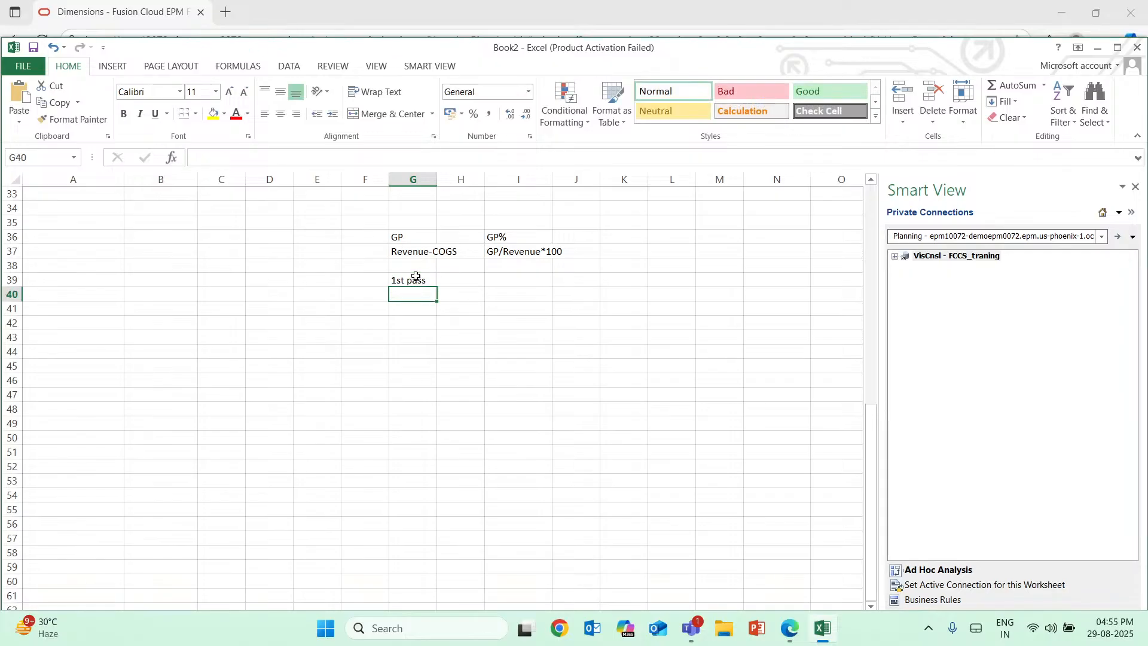
# Enter "Reve,Cogs" in G40 below the 1st pass label and "SUM TOTAL" in H40.
pyautogui.write('Reve,')
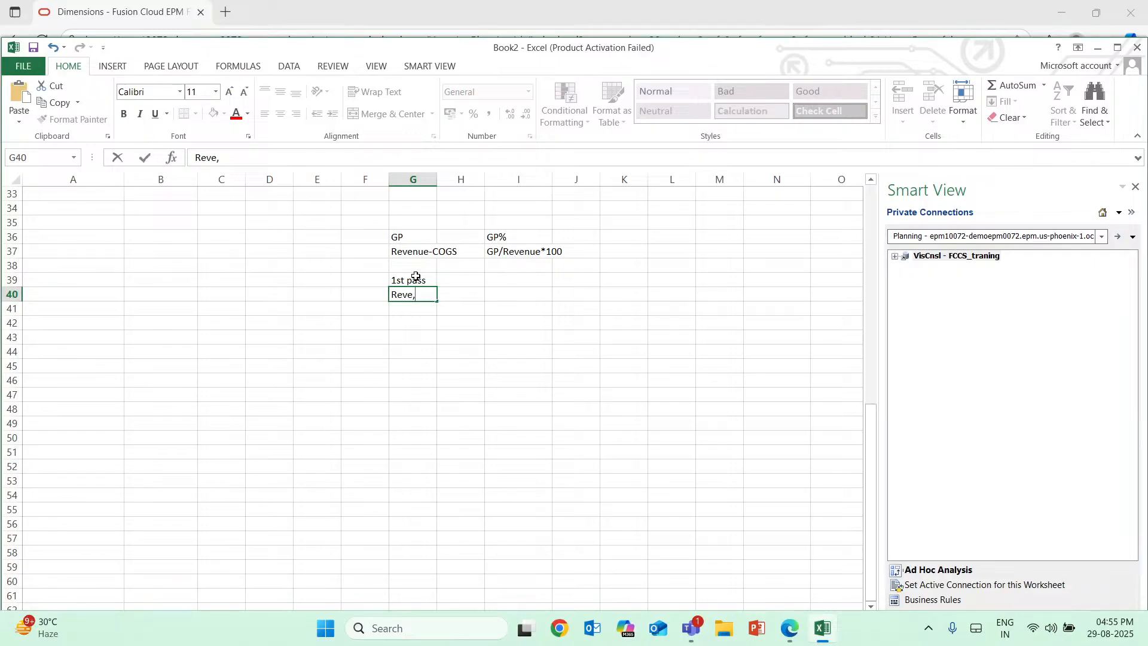
pyautogui.write('Cos')
pyautogui.press('BackSpace')
pyautogui.write('gs')
pyautogui.click(468, 293)
pyautogui.press('capslock')
pyautogui.write('S')
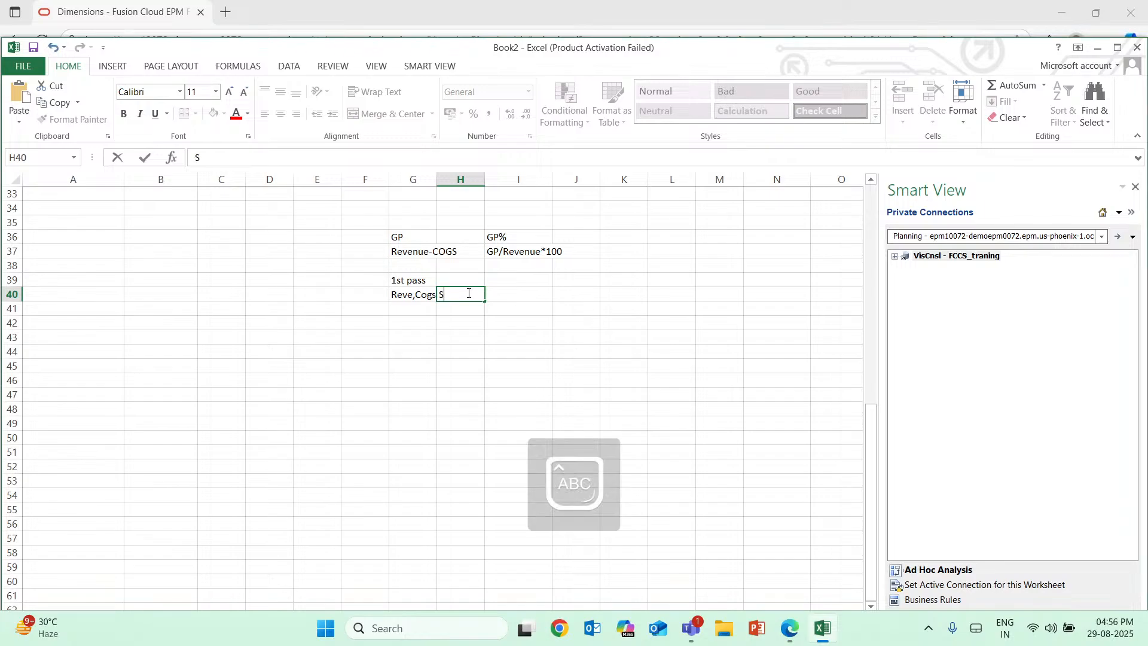
pyautogui.write('UM TOTAL')
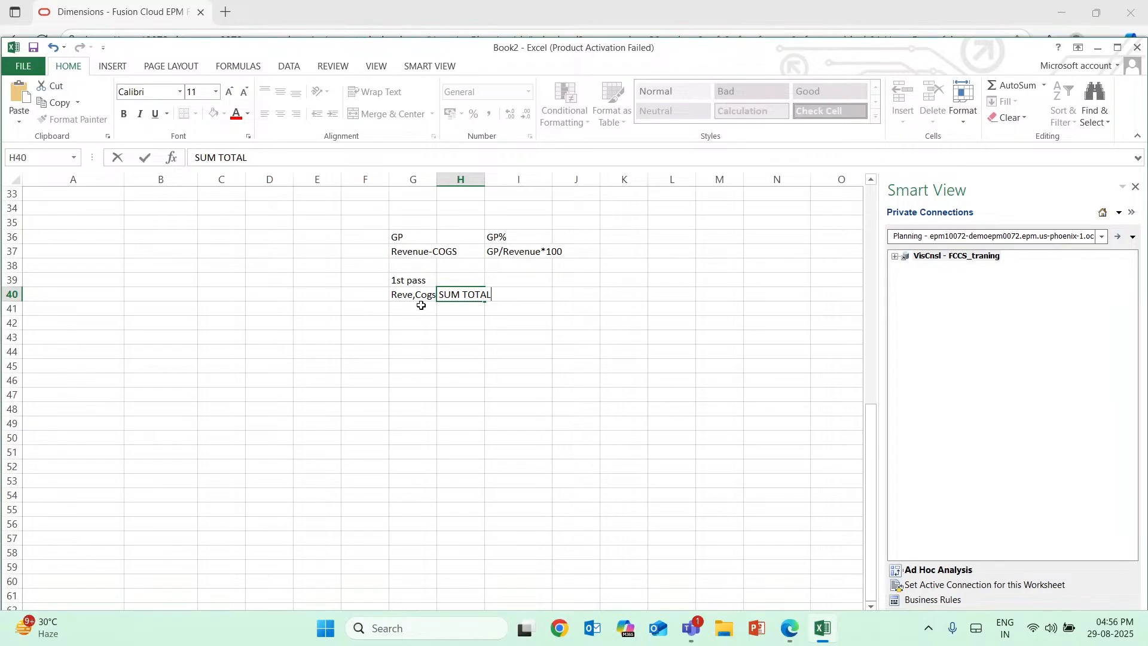
# Enter the label "2 PASS CALC" in G42 and open the cell below it for editing.
pyautogui.click(417, 329)
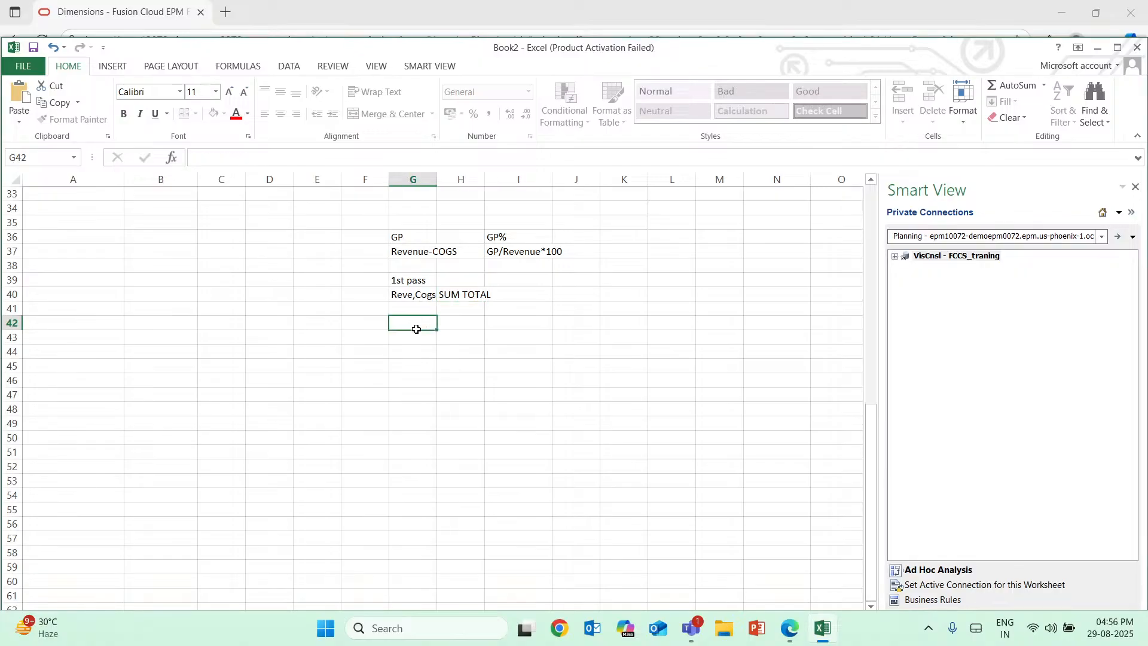
pyautogui.write('2 PASS CALC')
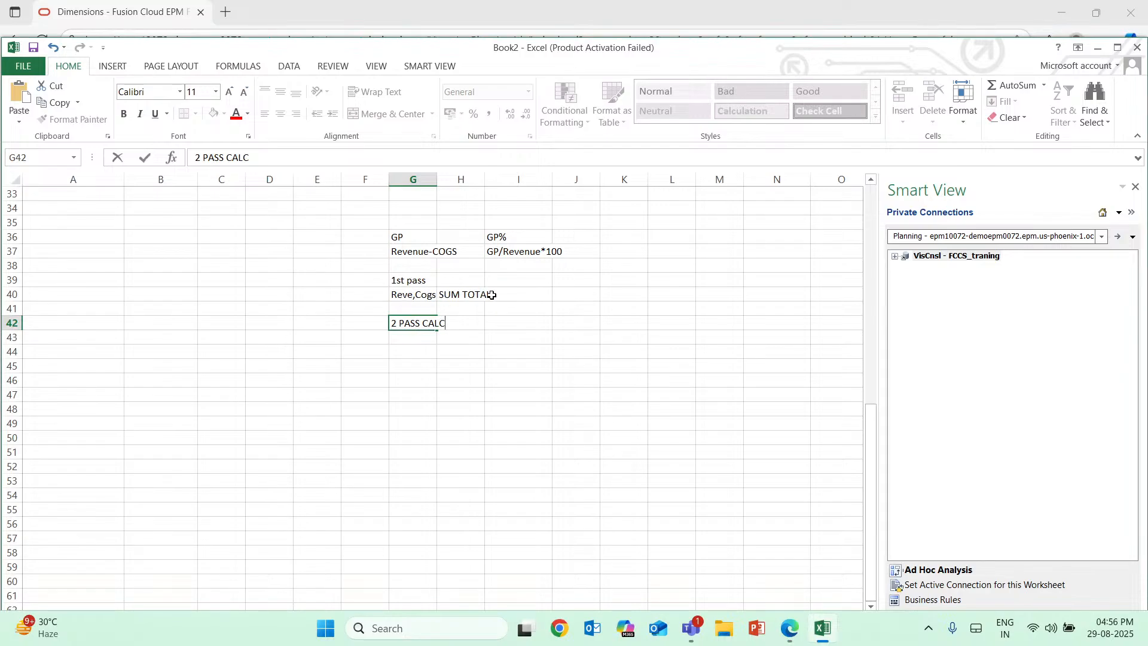
pyautogui.click(406, 343)
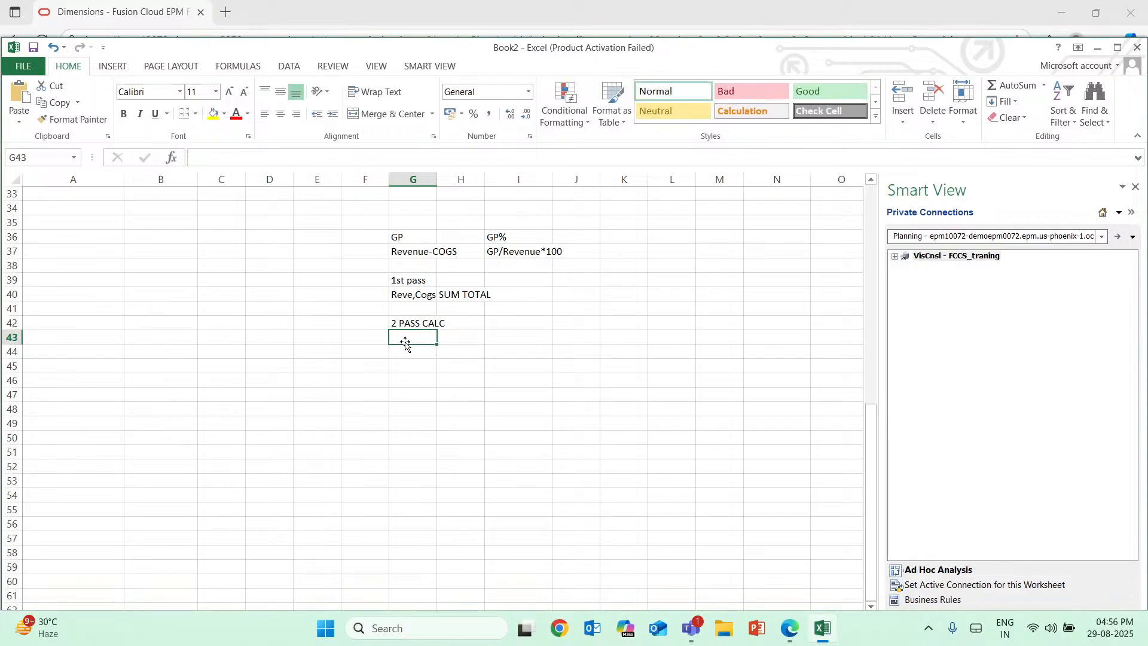
pyautogui.doubleClick(404, 340)
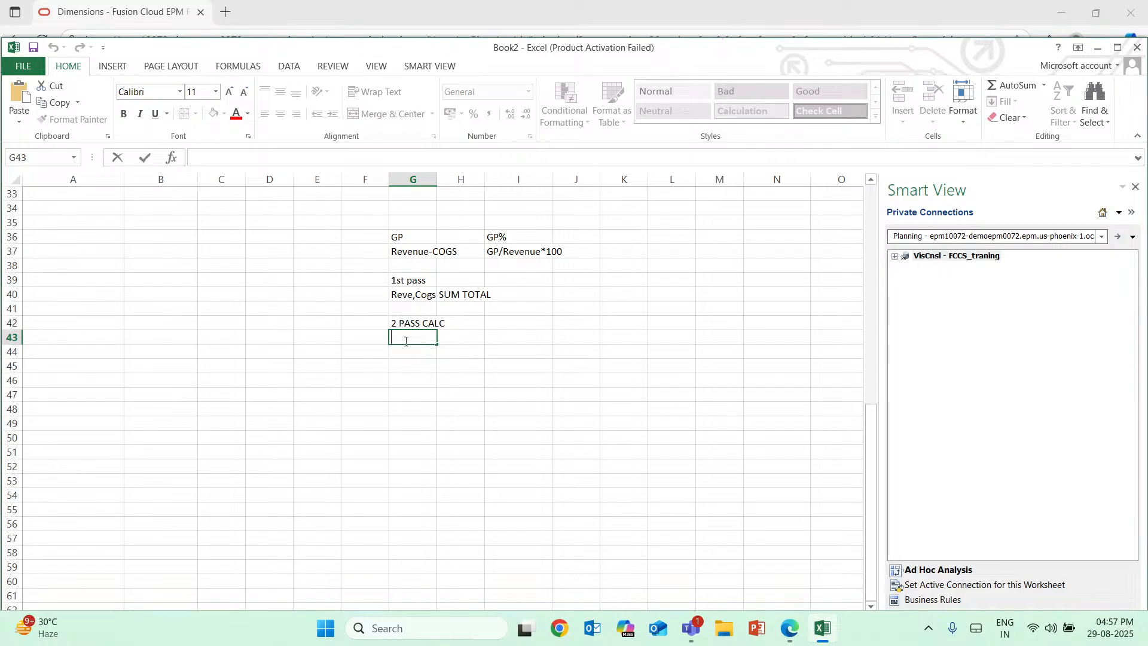
# Switch to Oracle EPM and enable Allow Upper-Level Entity Input for member 11101.
pyautogui.click(822, 628)
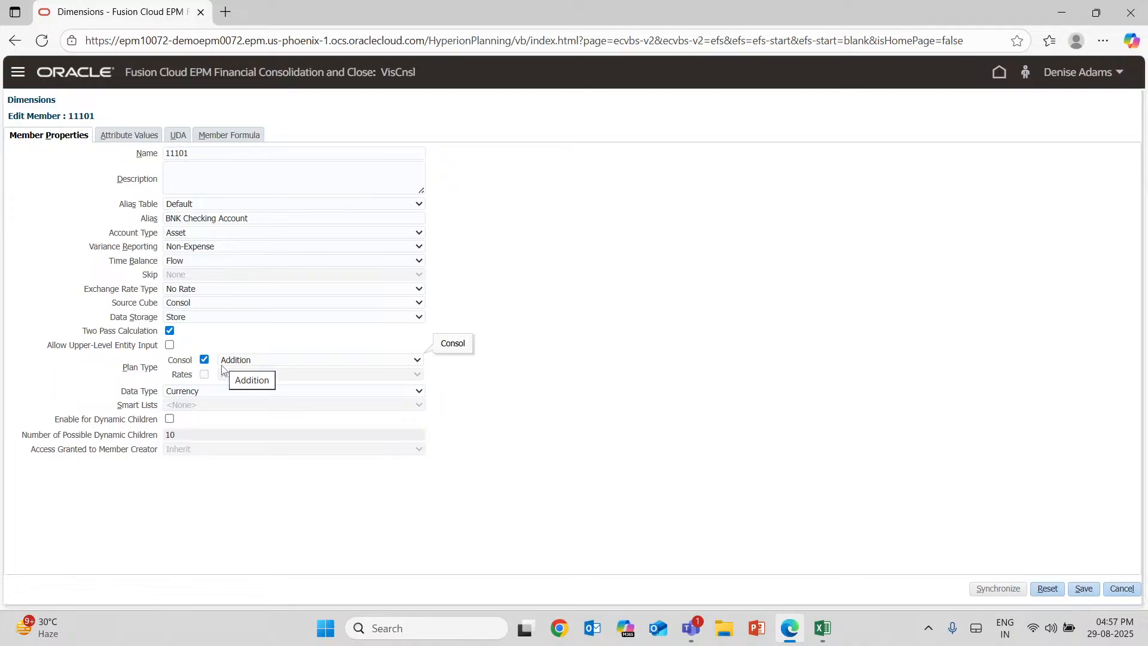
pyautogui.click(169, 345)
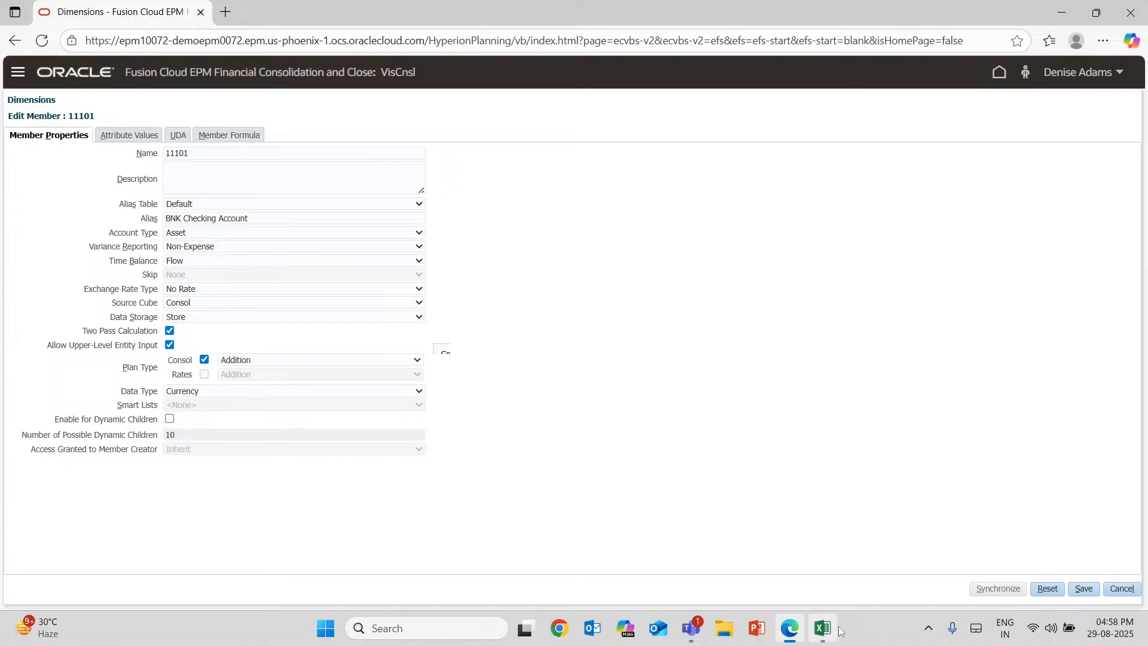
# Switch to Excel and review the parent and child account example against the gross profit notes.
pyautogui.moveTo(823, 628)
pyautogui.click(799, 586)
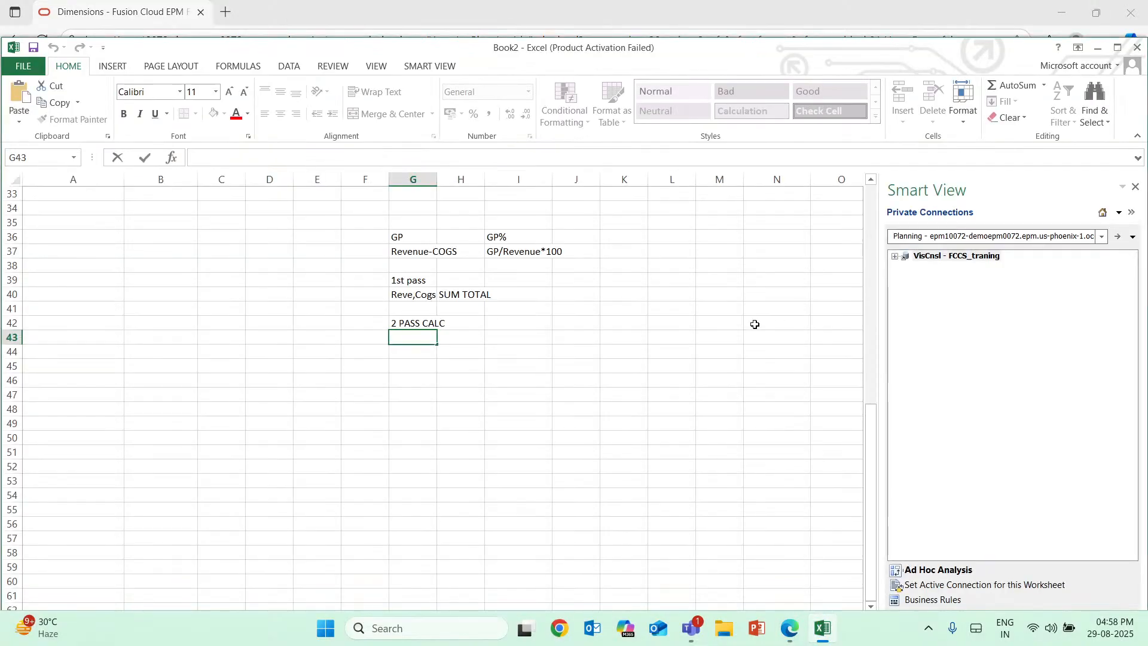
pyautogui.scroll(6, 755, 323)
pyautogui.scroll(5, 754, 324)
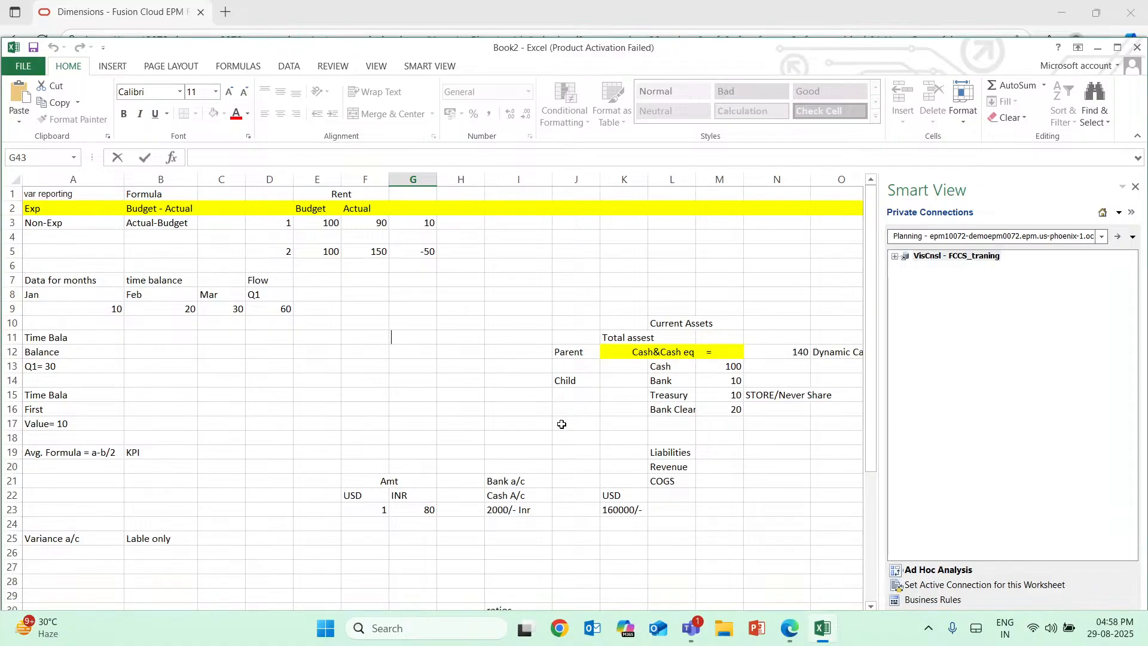
pyautogui.scroll(-11, 807, 582)
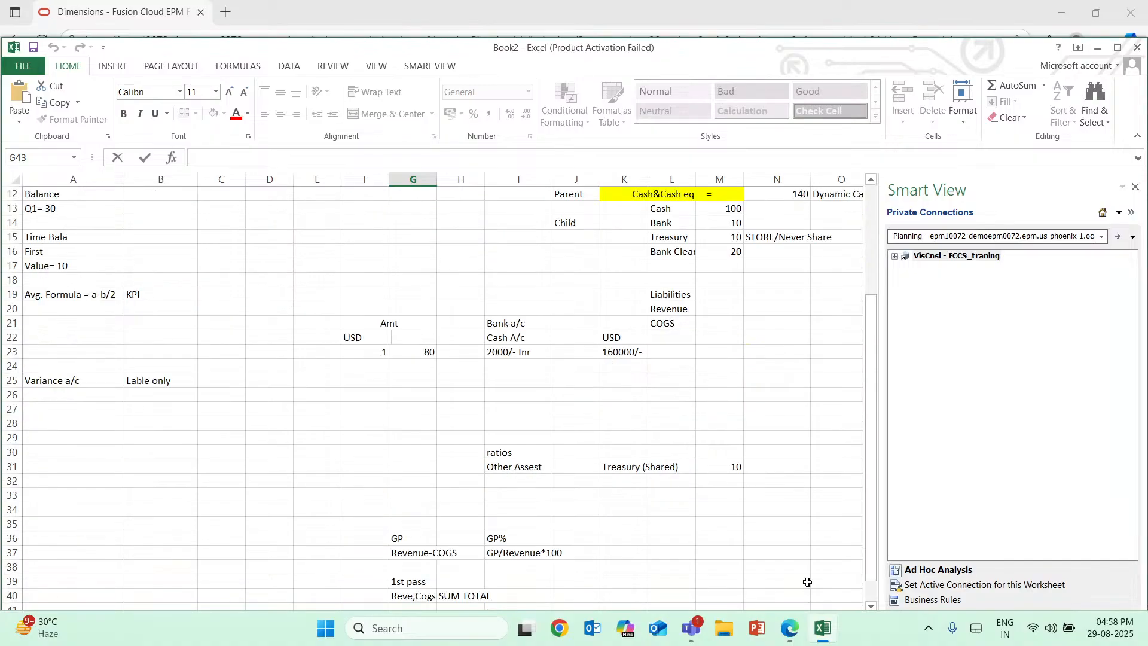
pyautogui.scroll(11, 808, 581)
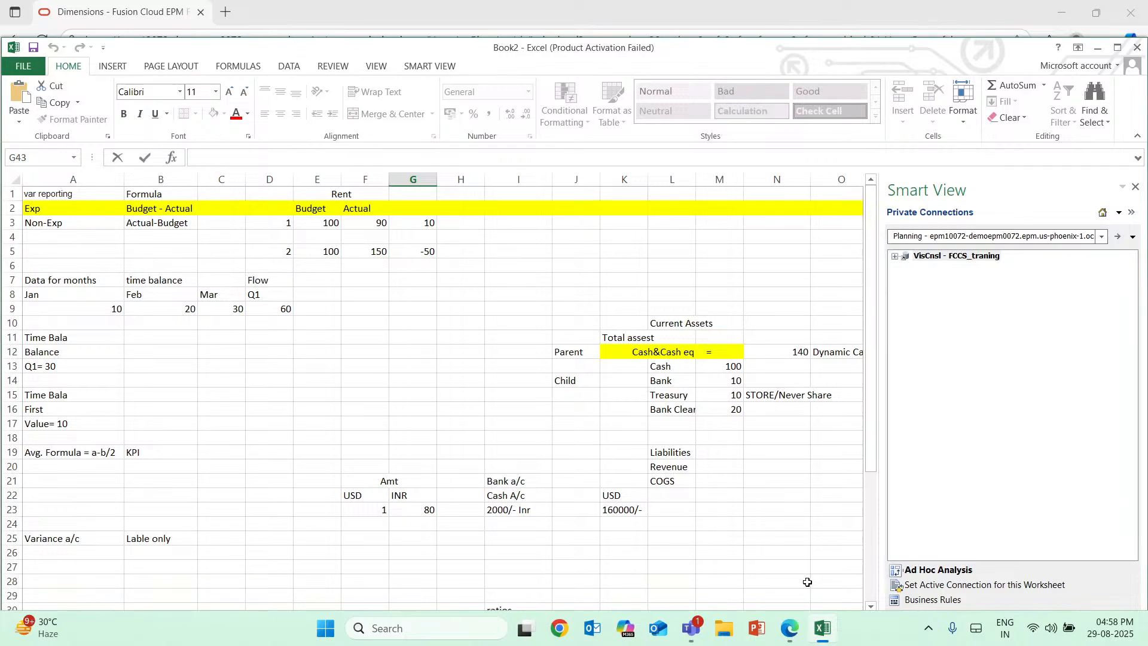
# Return to Oracle EPM, cancel editing member 11101 and show the list of available dimensions.
pyautogui.click(826, 628)
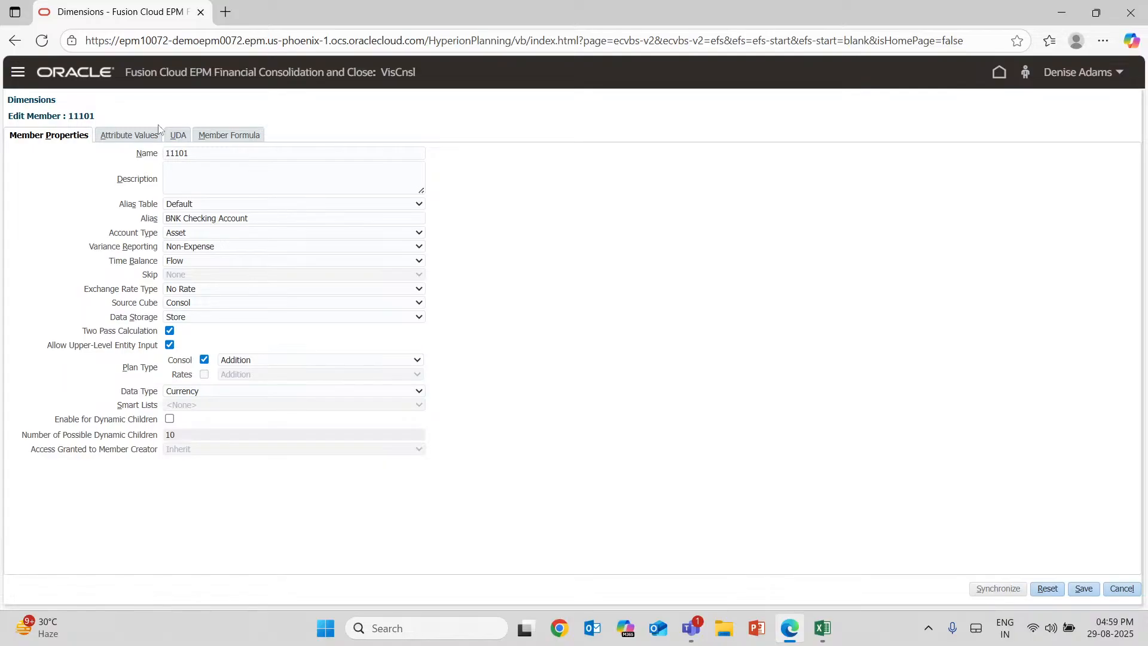
pyautogui.click(1120, 595)
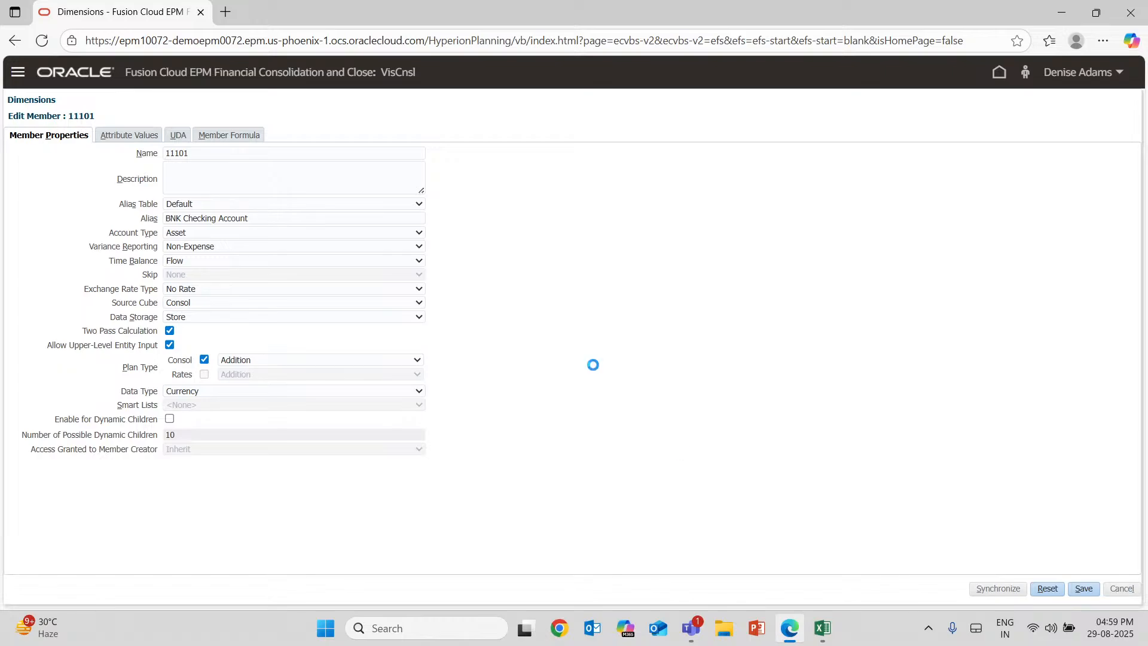
pyautogui.click(191, 136)
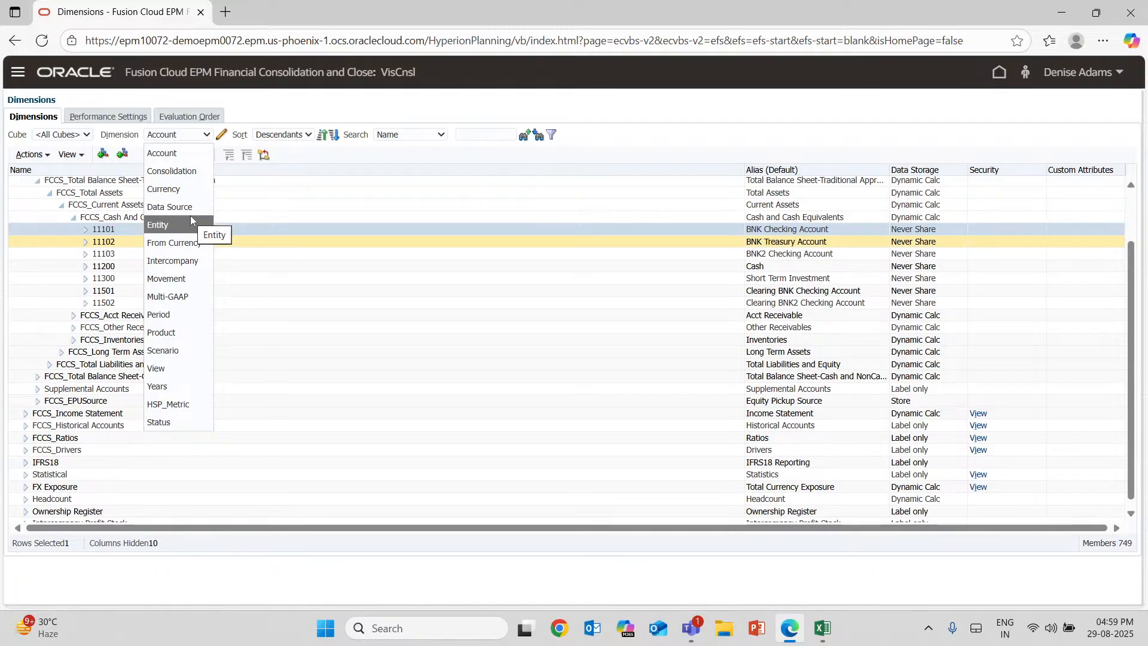
# Close the Oracle EPM browser window and switch to the FCCS_Webinar-1 presentation in PowerPoint on Desktop 1.
pyautogui.click(1131, 12)
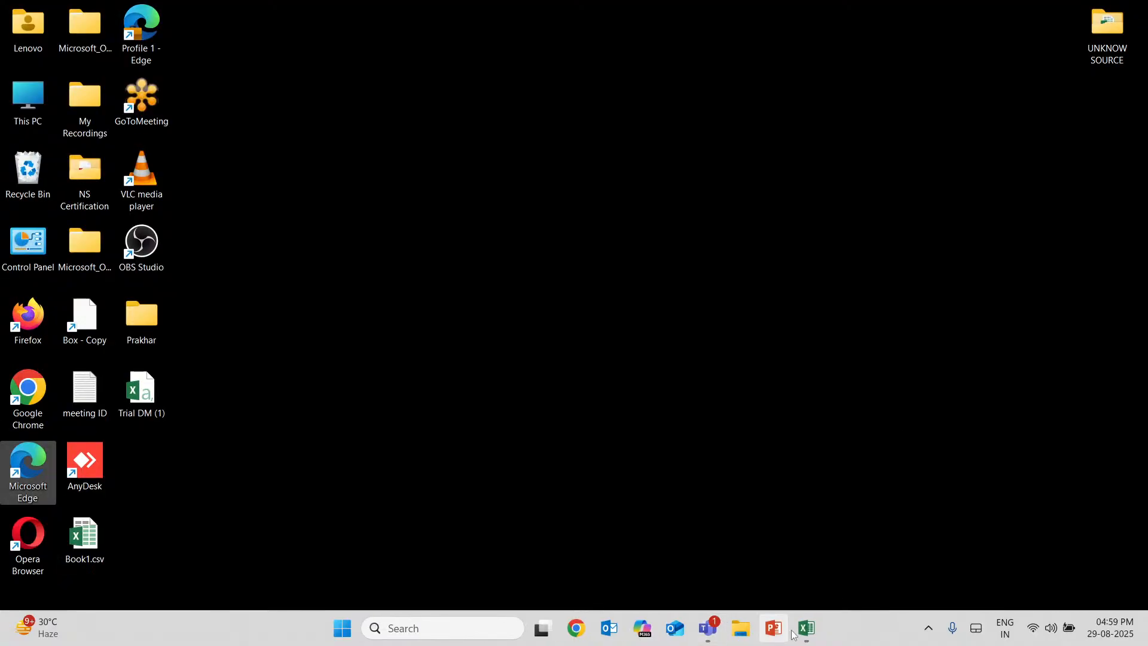
pyautogui.click(800, 635)
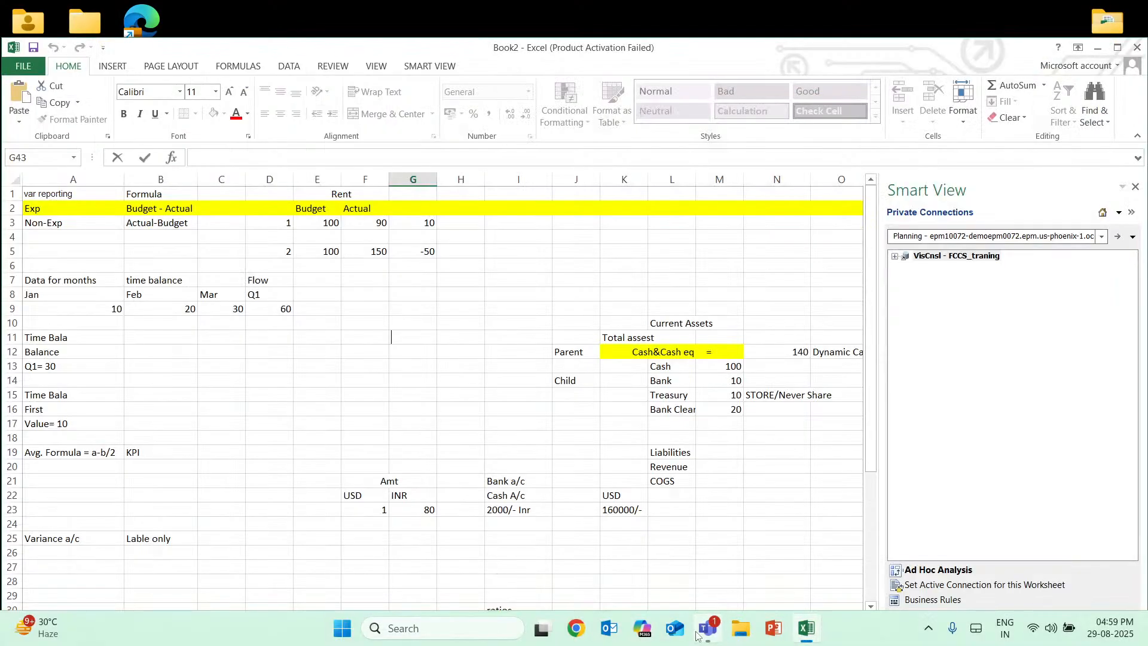
pyautogui.click(541, 628)
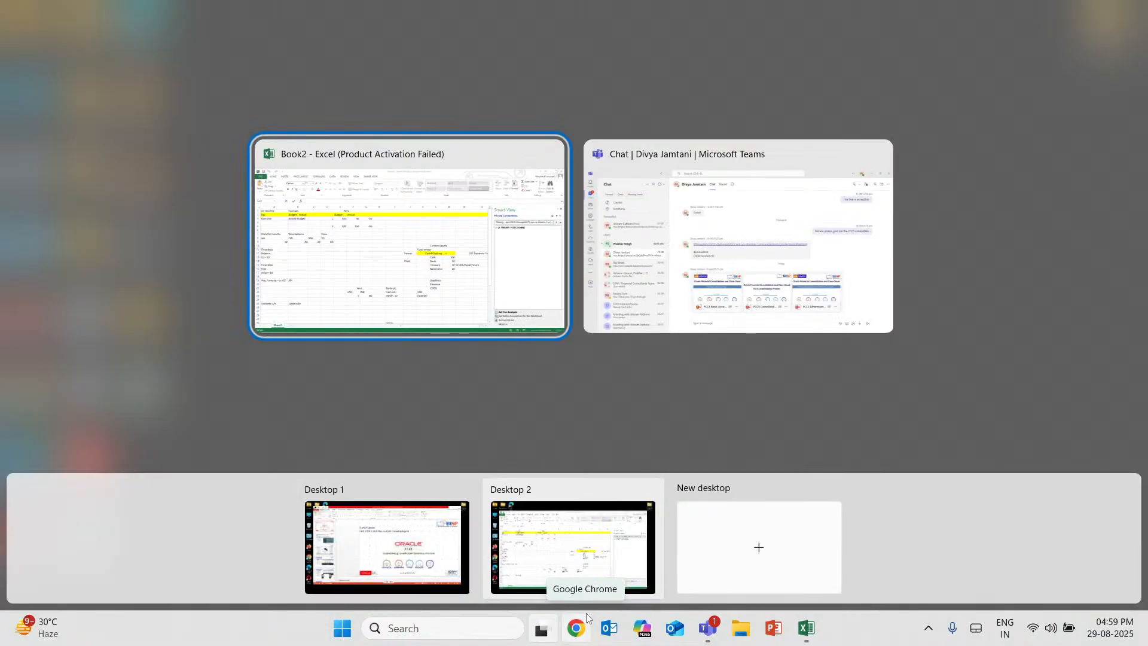
pyautogui.click(386, 544)
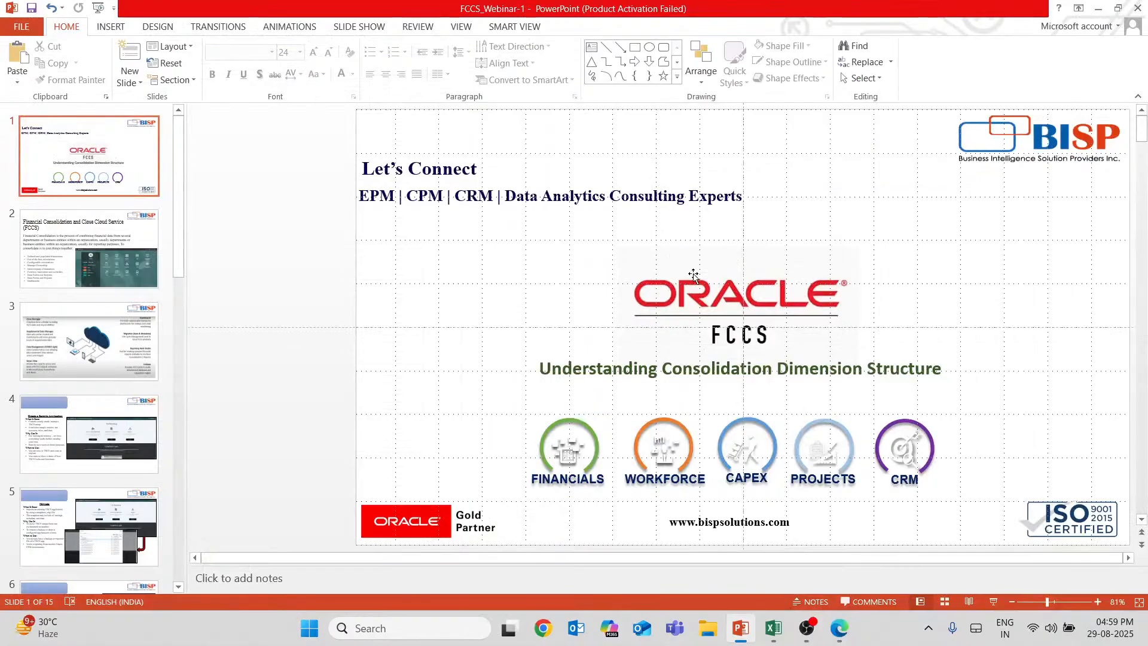